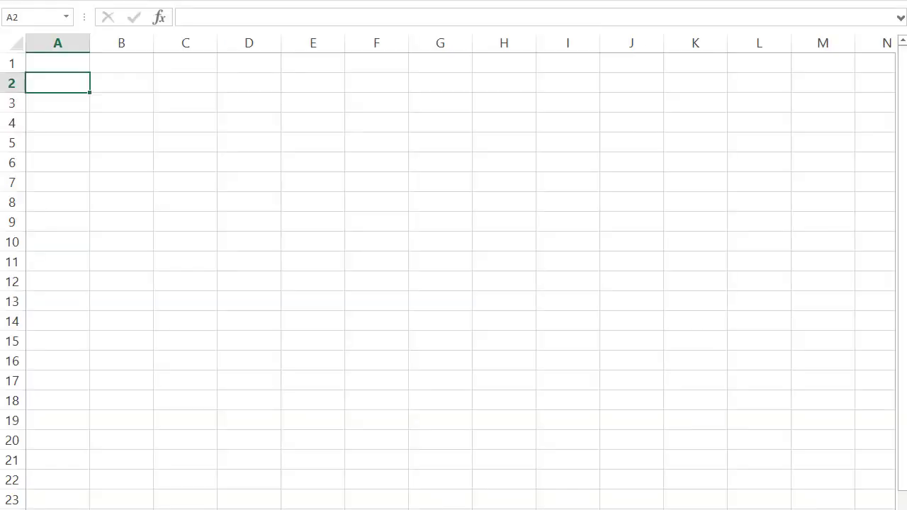
# - Enter "1) Claimed that 10% of people own multiple dogs. A sample of 300 people showed 7% owned multiple dogs." in cell A1
pyautogui.click(57, 63)
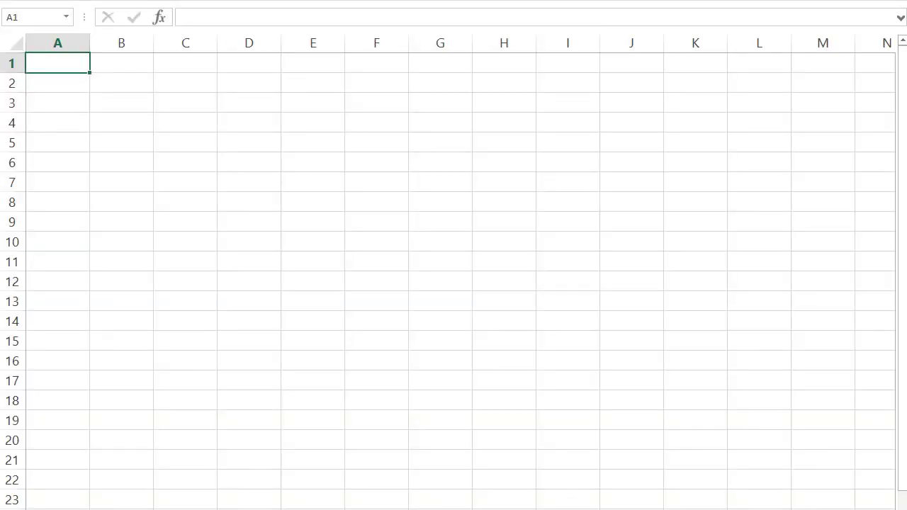
pyautogui.write('1) Claimed that 10% of people')
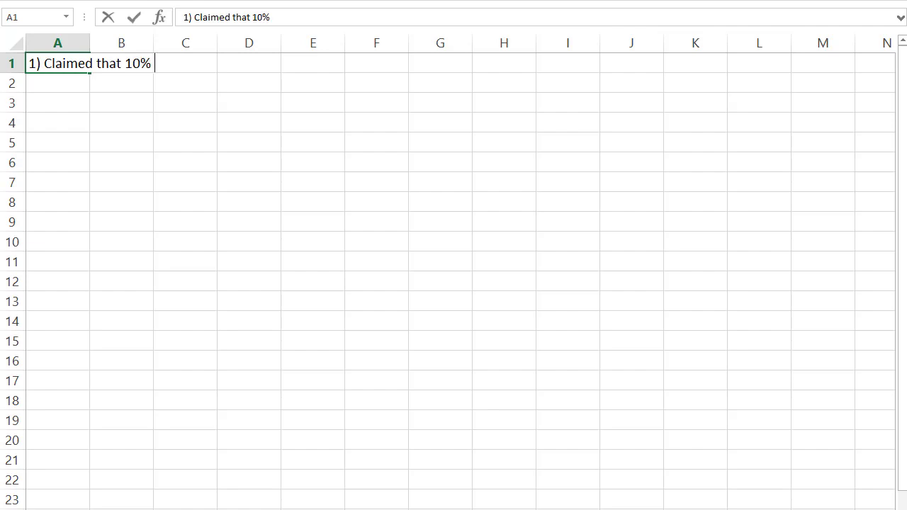
pyautogui.press('BackSpace')
pyautogui.press('BackSpace')
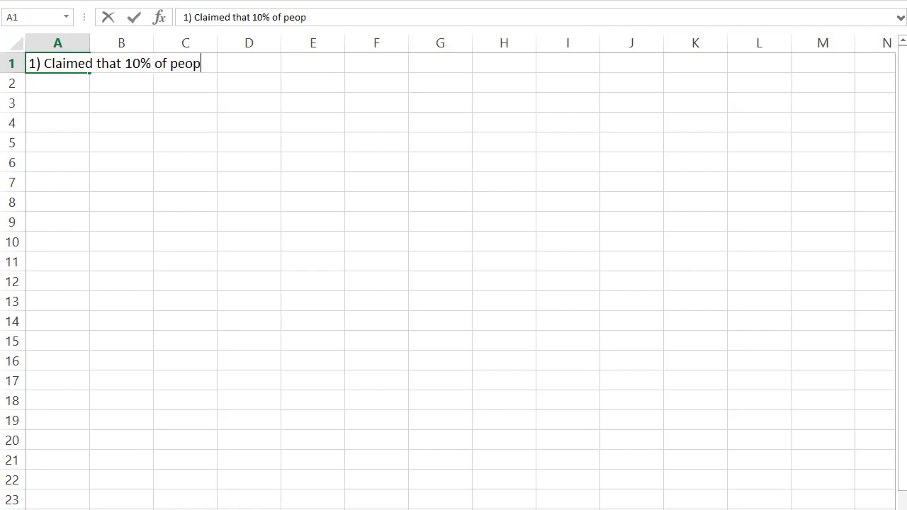
pyautogui.write('le own multiple dogs. ')
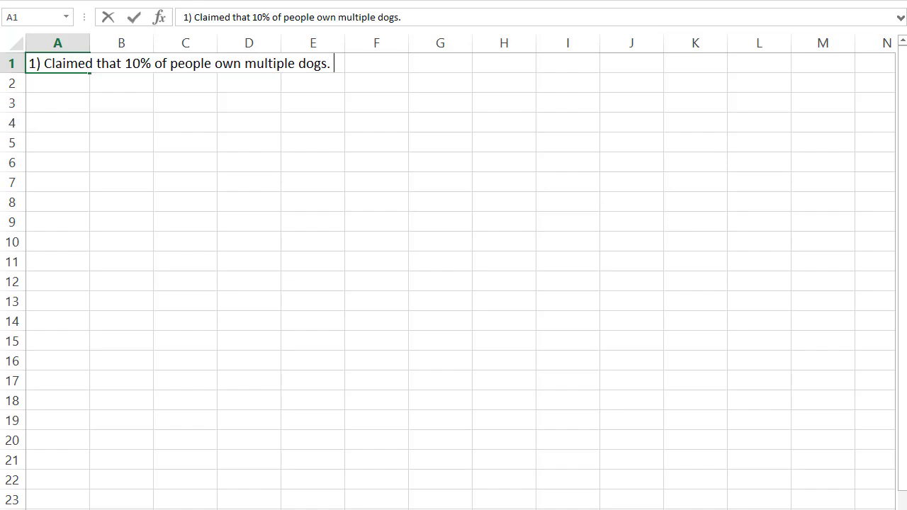
pyautogui.write('A sample of 300 peopl')
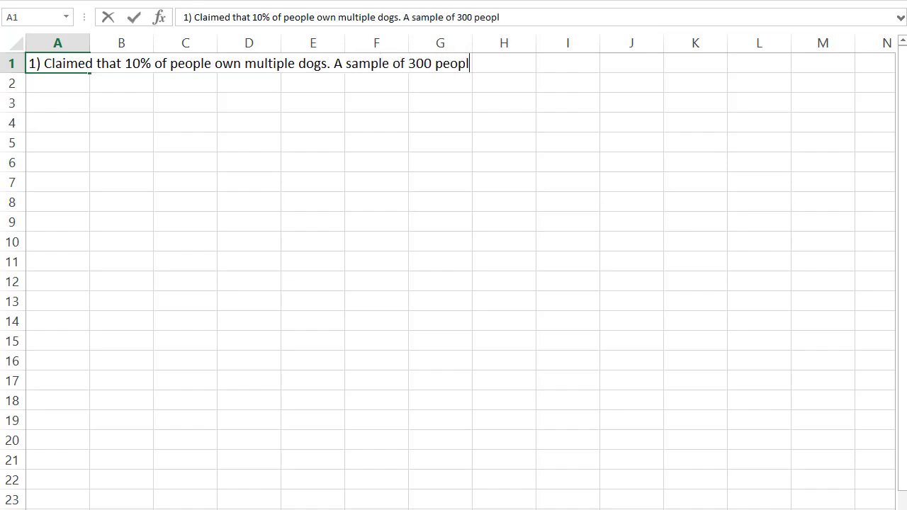
pyautogui.write('e showed')
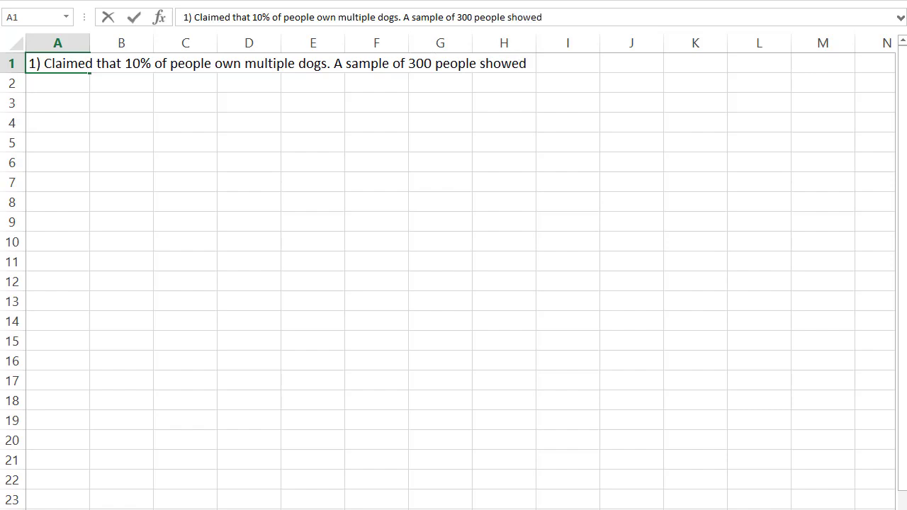
pyautogui.write(' 7% owned m')
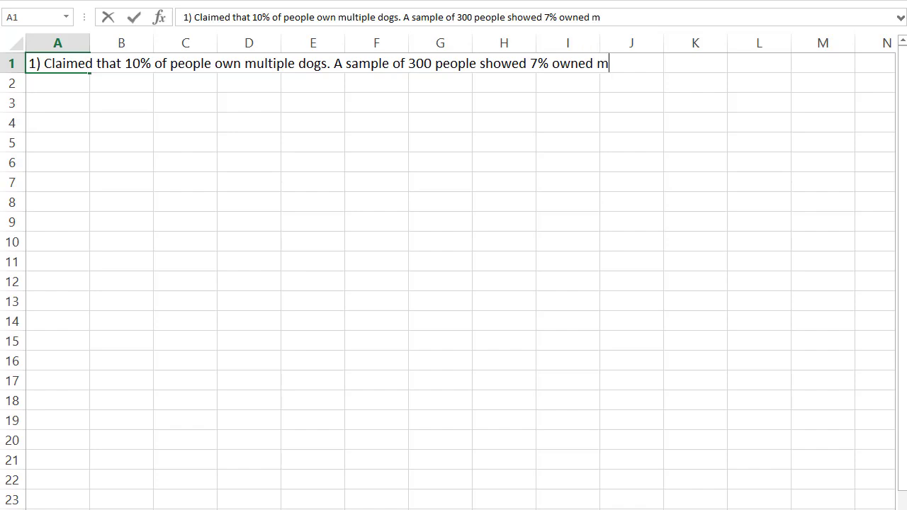
pyautogui.write('ultiple dogs. Test')
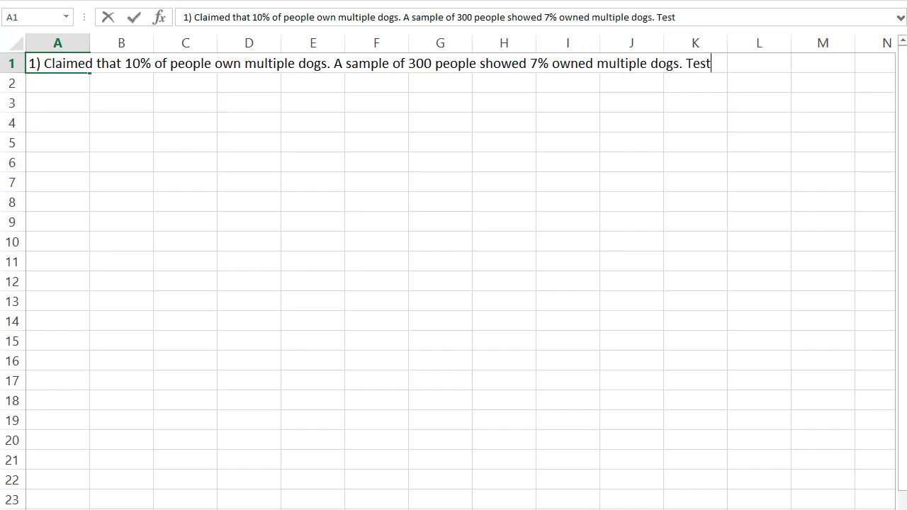
pyautogui.press('BackSpace')
pyautogui.press('BackSpace')
pyautogui.press('BackSpace')
pyautogui.press('BackSpace')
pyautogui.press('BackSpace')
pyautogui.press('Return')
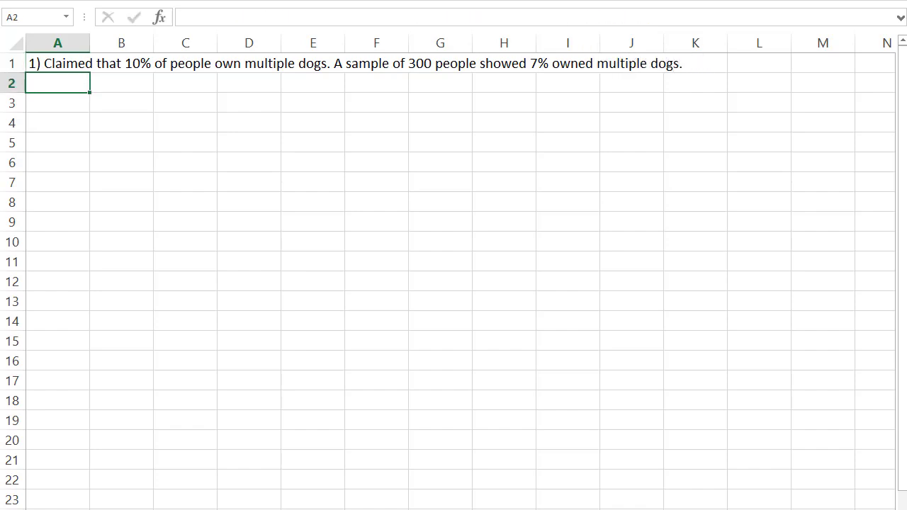
# - Enter the instruction "Test this at the 5% level of confidence" in cell A2
pyautogui.write('Test this at the ')
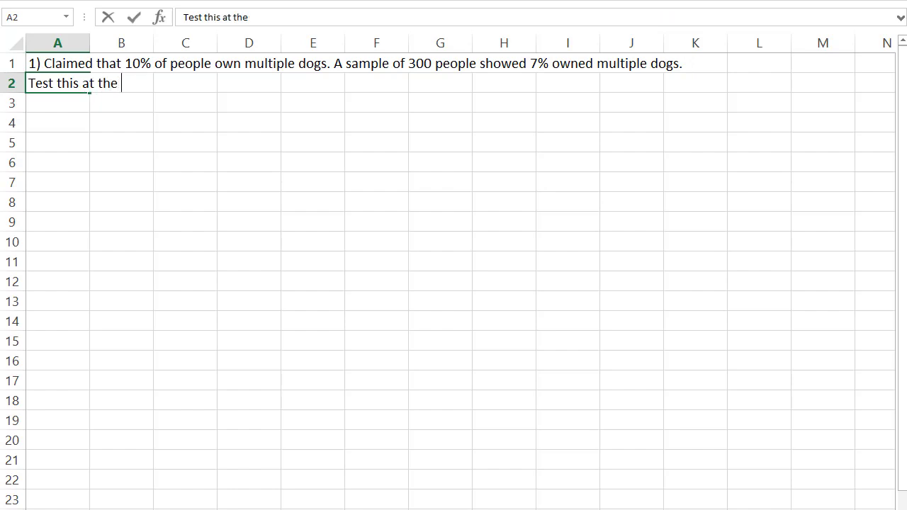
pyautogui.write('5% level of co')
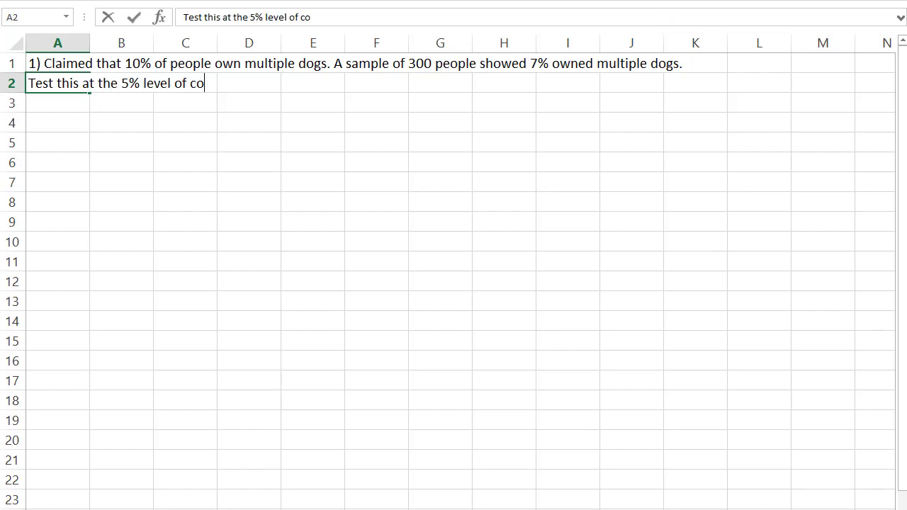
pyautogui.write('nfidnece')
pyautogui.press('BackSpace')
pyautogui.press('BackSpace')
pyautogui.press('BackSpace')
pyautogui.press('BackSpace')
pyautogui.press('BackSpace')
pyautogui.write('dence')
pyautogui.press('Return')
pyautogui.press('Return')
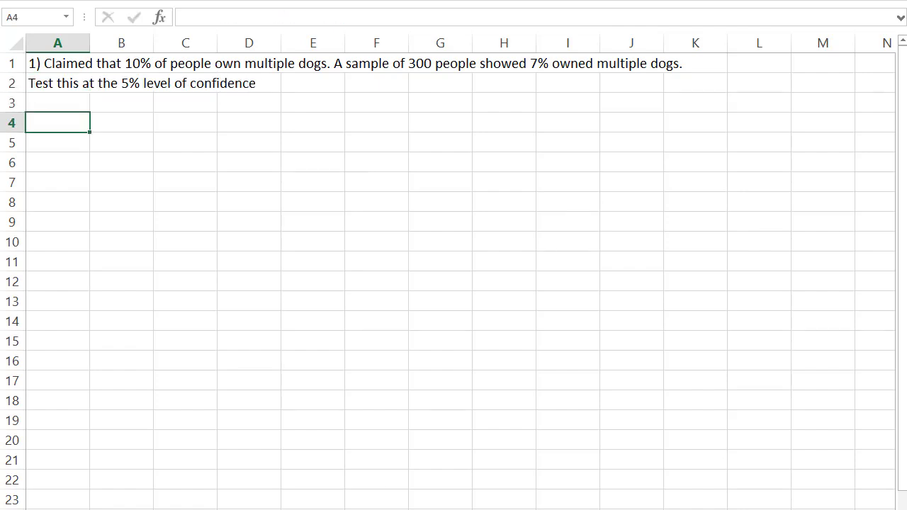
# - Label cell A4 "Hypothesis" and enter the null hypothesis "Ho: p=.10" in C4
pyautogui.write('Hypothesis')
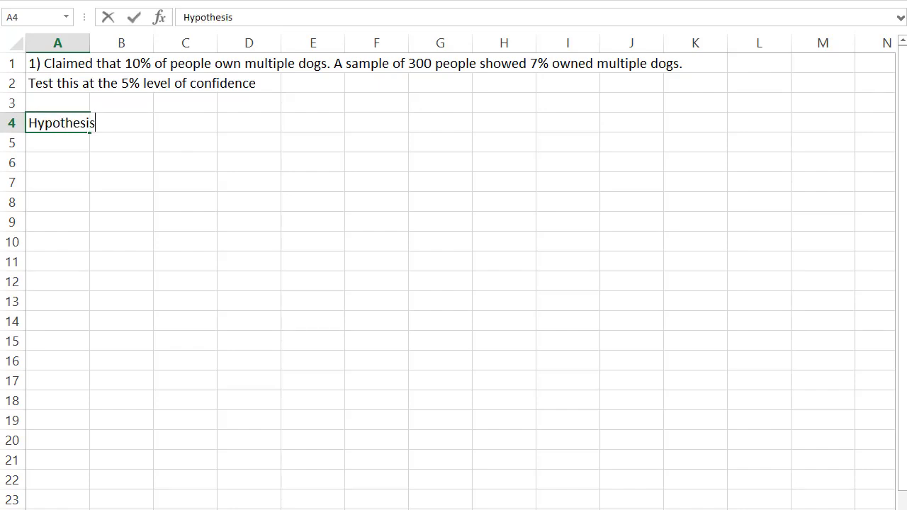
pyautogui.press('Tab')
pyautogui.press('Tab')
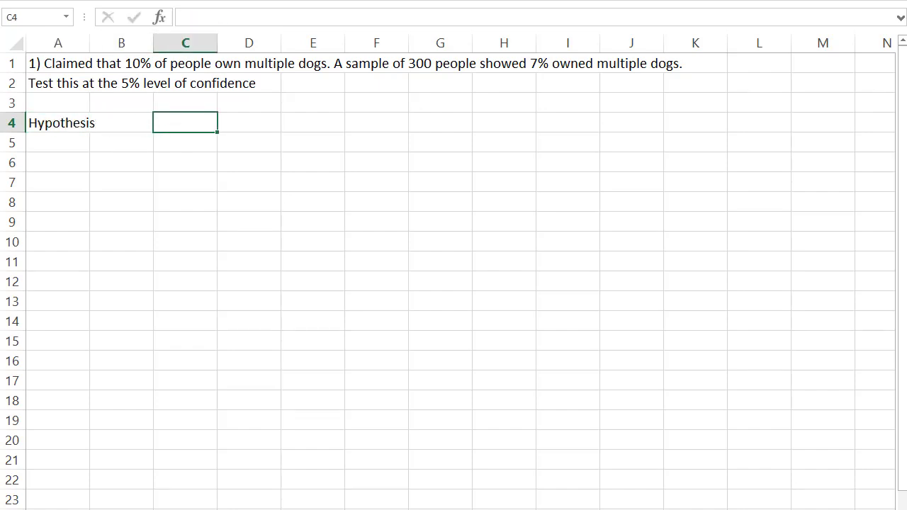
pyautogui.write('Ho: p=.10')
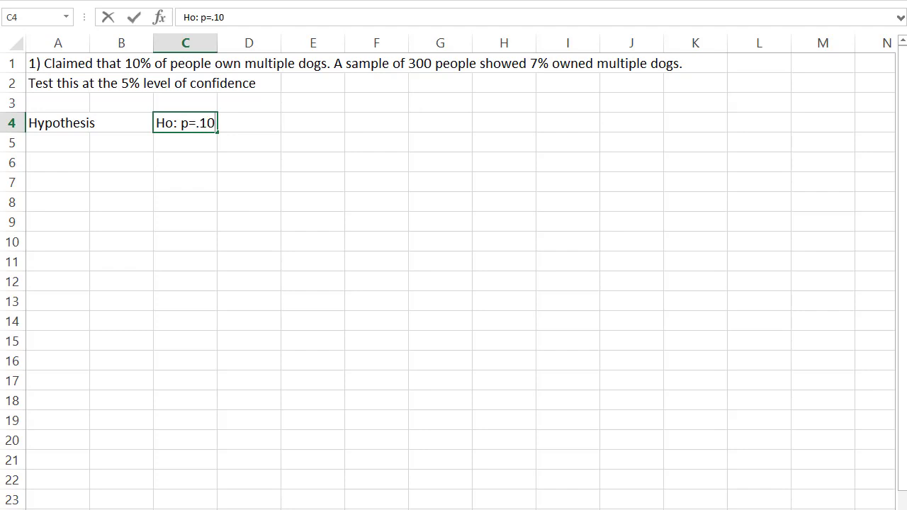
pyautogui.press('Return')
pyautogui.press('Right')
pyautogui.press('Right')
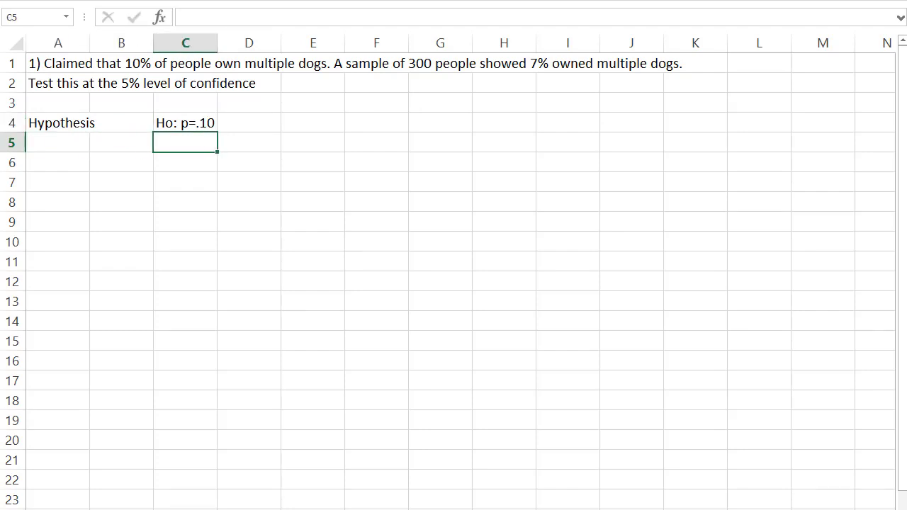
# - Enter the alternative hypothesis "Ha: p=\=0.10" in cell C5
pyautogui.write('Ha: p=\\=')
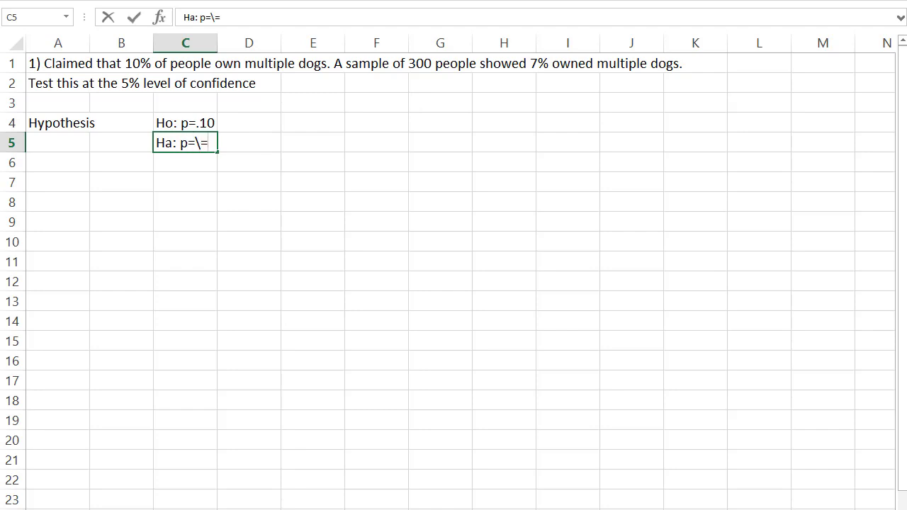
pyautogui.write('0/10')
pyautogui.press('BackSpace')
pyautogui.press('BackSpace')
pyautogui.press('BackSpace')
pyautogui.write('./')
pyautogui.press('BackSpace')
pyautogui.write('10')
pyautogui.press('Return')
# - Add the heading "Test Statistic:" in cell A7 and the label "z" in B9
pyautogui.press('Down')
pyautogui.press('Left')
pyautogui.press('Left')
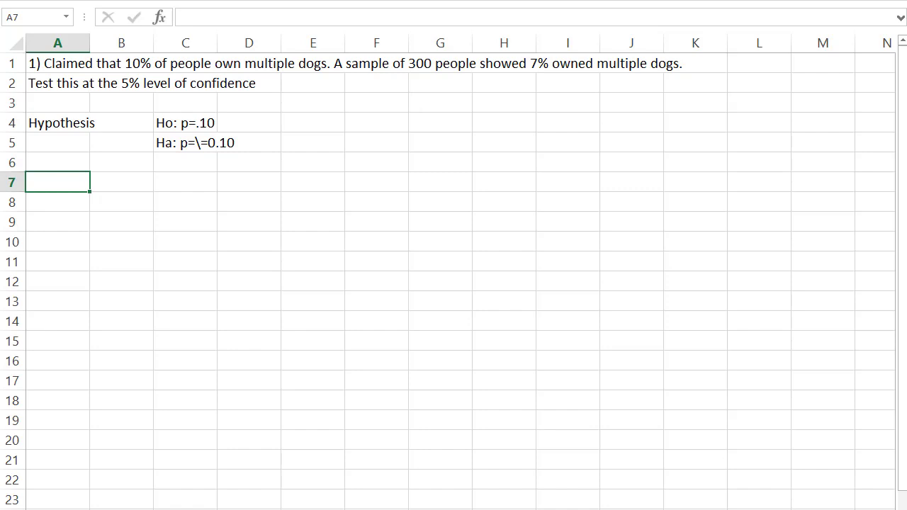
pyautogui.write('Test Statistic')
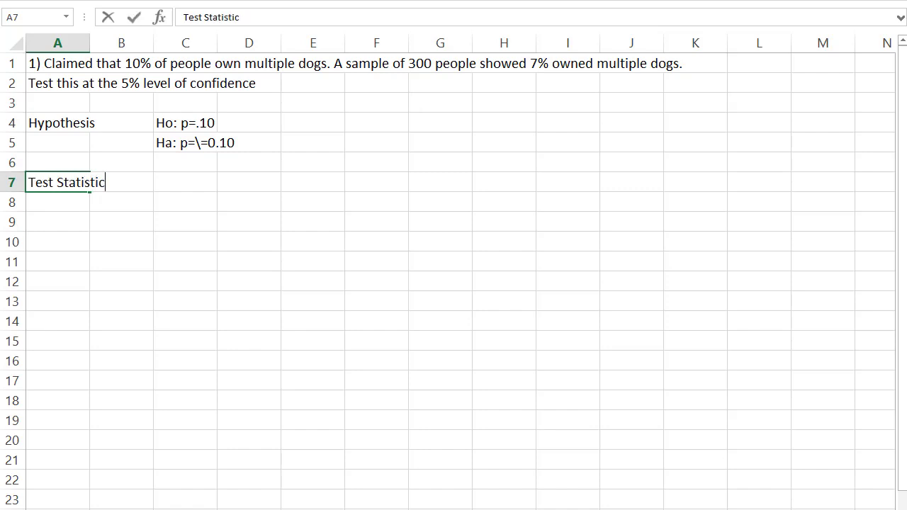
pyautogui.write(':')
pyautogui.click(57, 222)
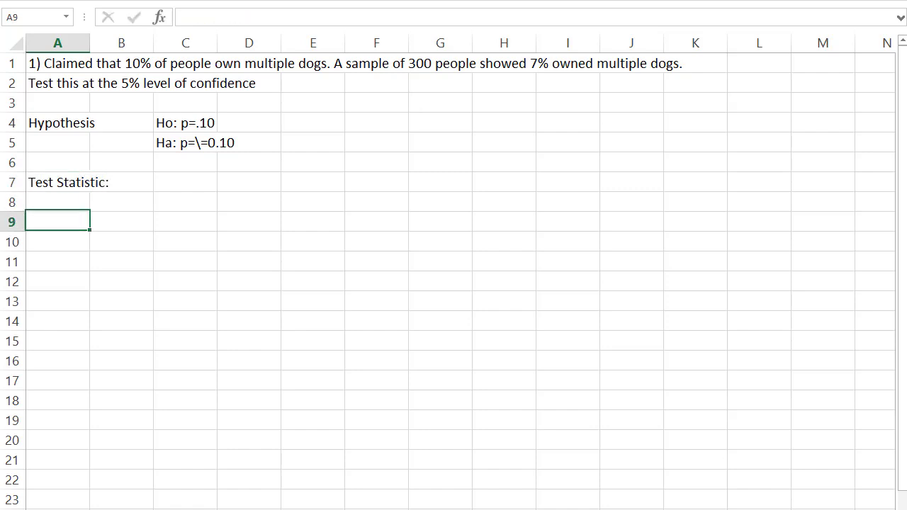
pyautogui.click(121, 222)
pyautogui.write('z')
pyautogui.press('Tab')
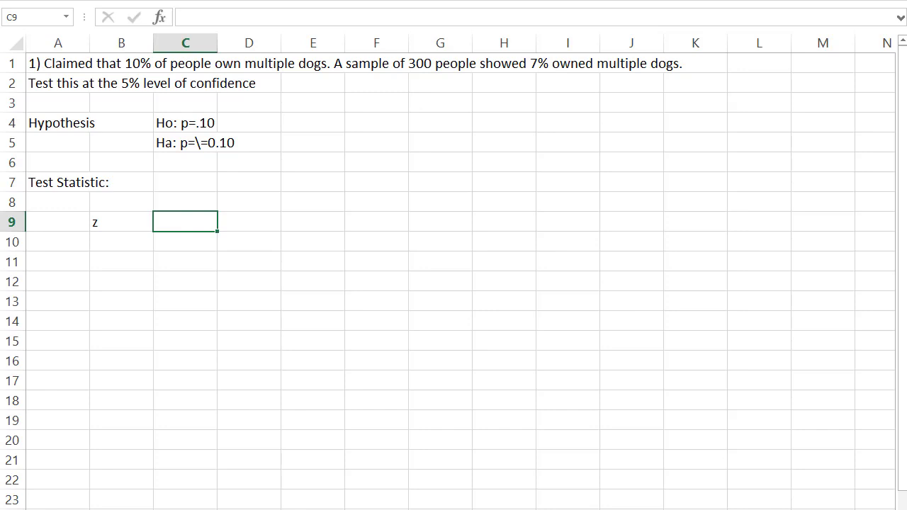
# - Calculate the z statistic in cell C9 with the formula =(0.07-.10)/sqrt(0.10*.9/300)
pyautogui.write('=(0.0')
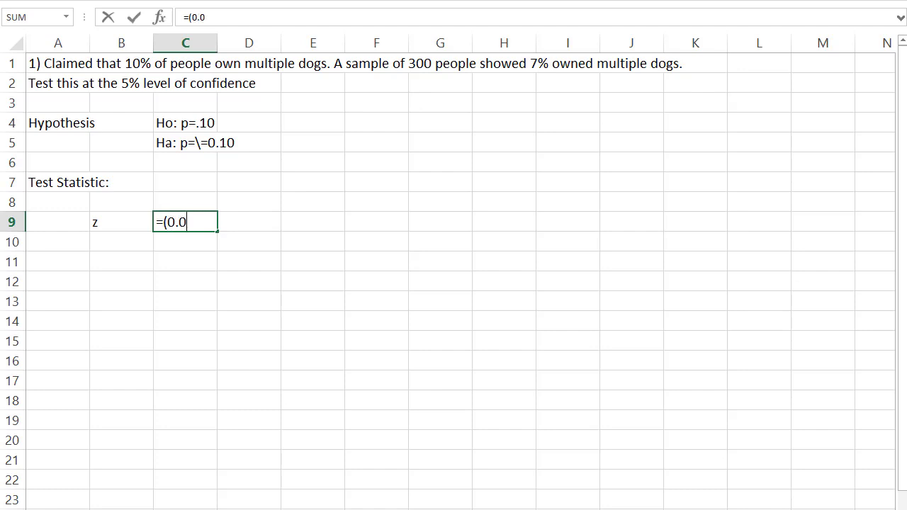
pyautogui.write('7-.10)/sqrt(')
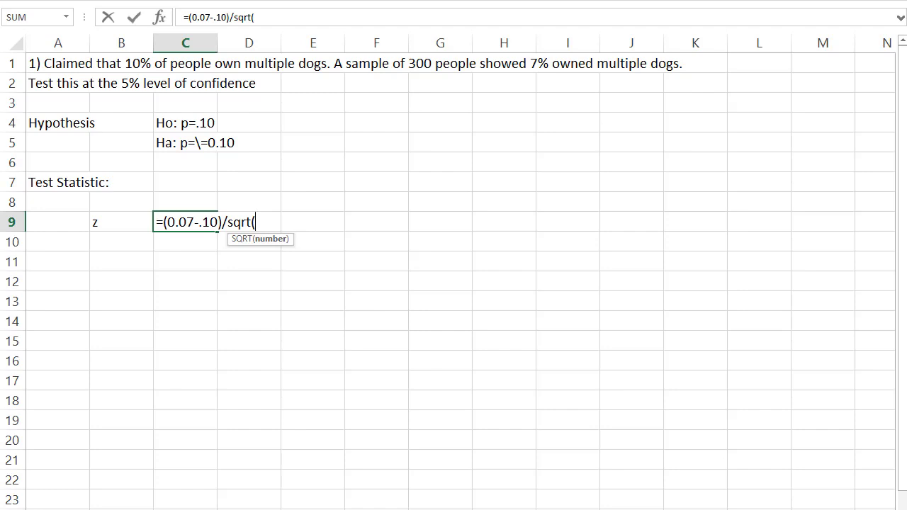
pyautogui.write('0.10*.9/')
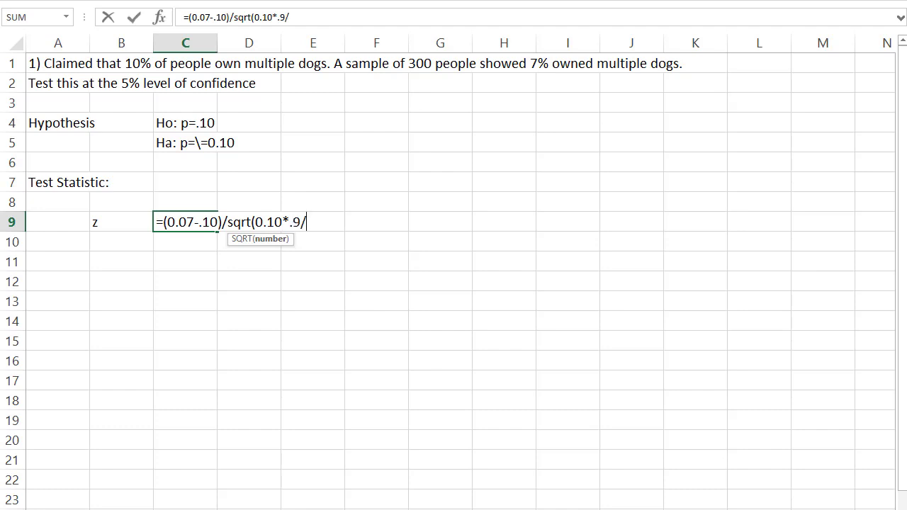
pyautogui.write('300)')
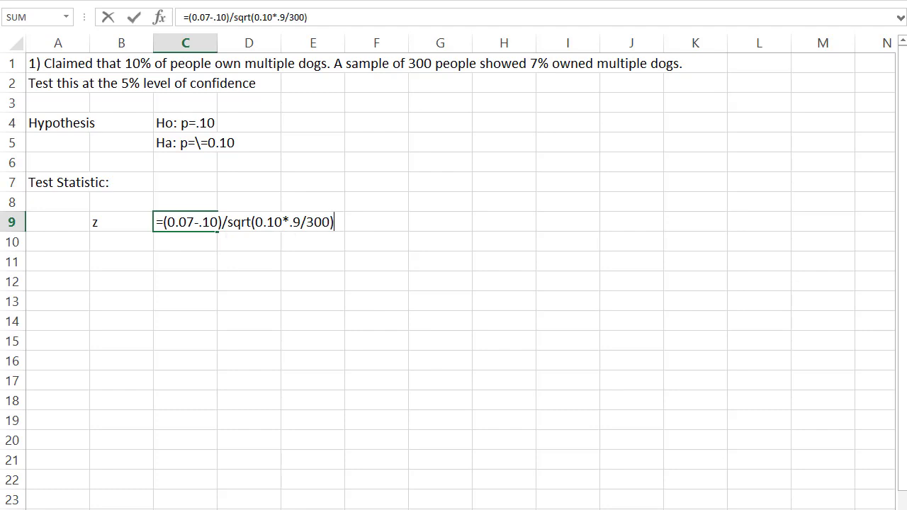
pyautogui.press('Return')
# - Add the heading "P-value" in cell A11 and the label "p-value =" in B13
pyautogui.click(121, 262)
pyautogui.click(57, 261)
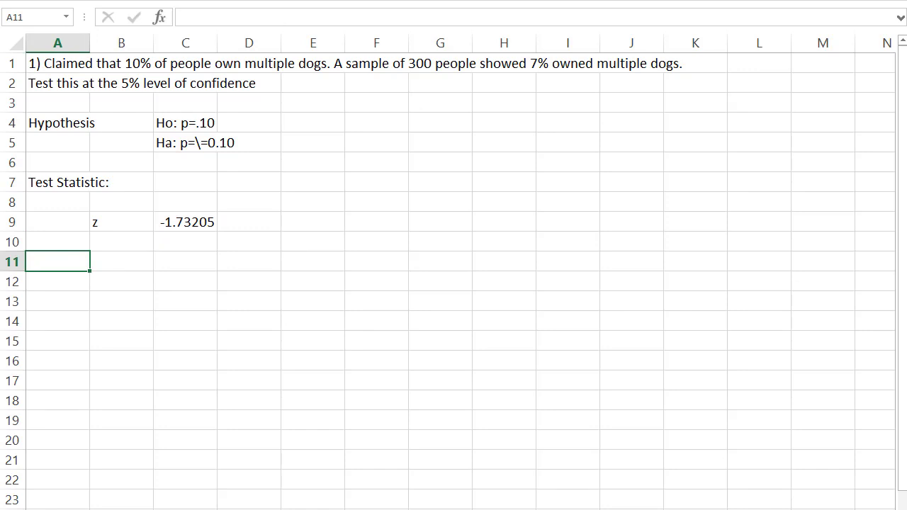
pyautogui.write('P-value')
pyautogui.press('Tab')
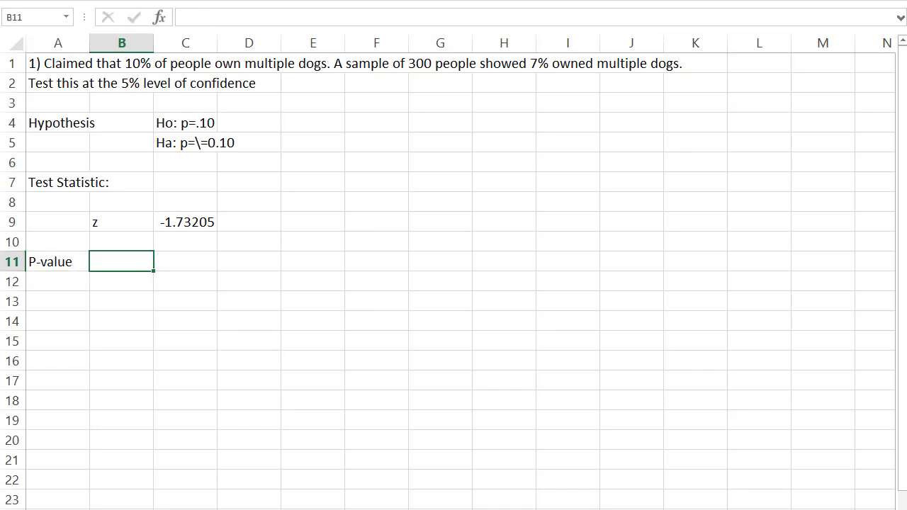
pyautogui.press('Return')
pyautogui.press('Return')
pyautogui.press('Tab')
pyautogui.write('p-value =')
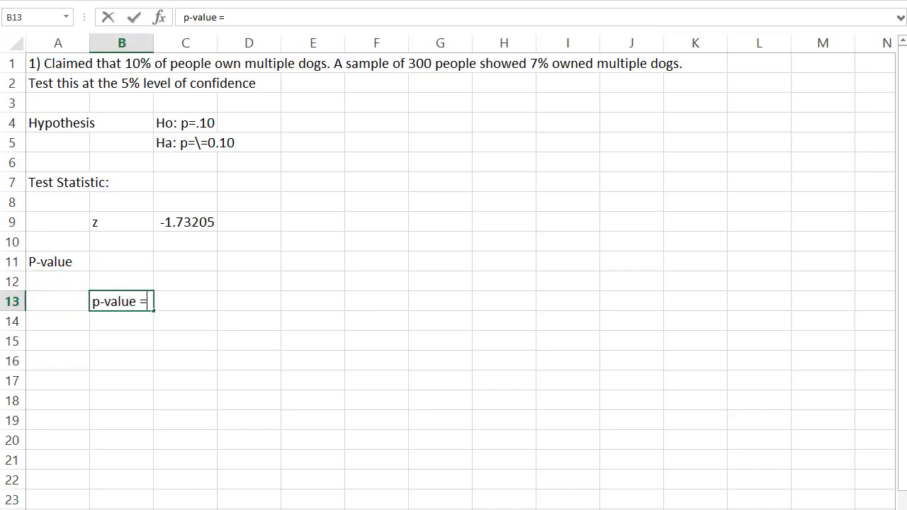
pyautogui.press('Tab')
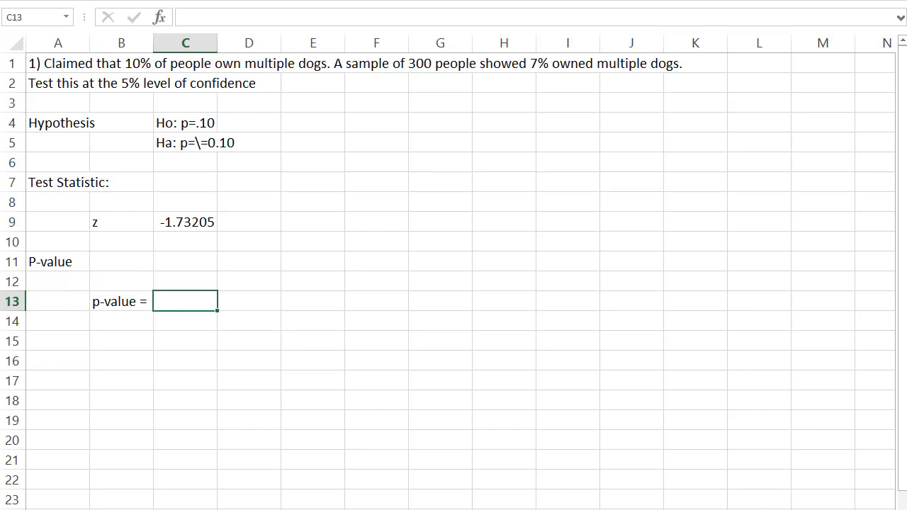
# - Calculate the one-tail probability in cell C13 with the formula =norm.s.dist(C9,true)
pyautogui.write('=norm')
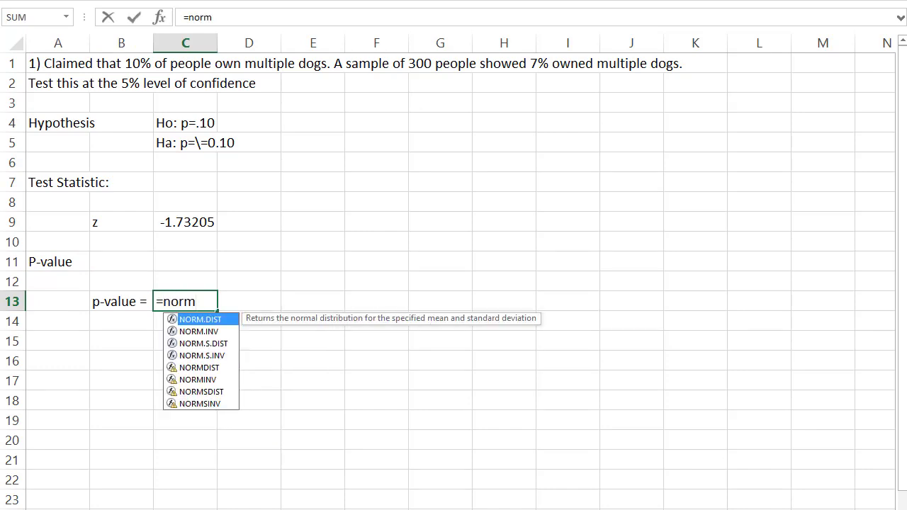
pyautogui.write('.s.')
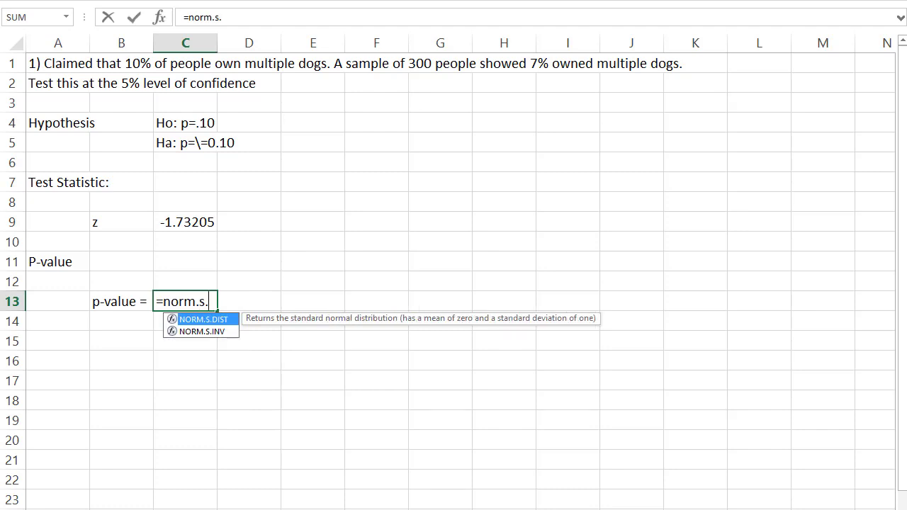
pyautogui.write('dist(')
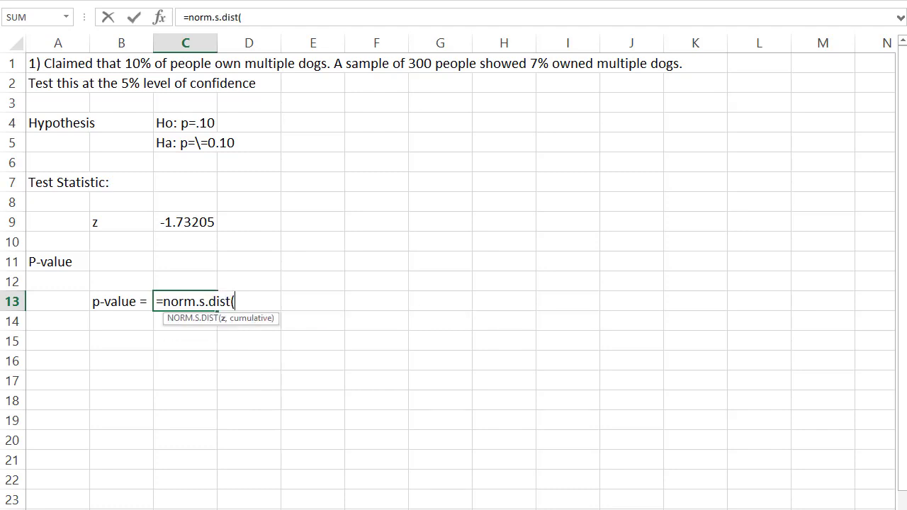
pyautogui.click(176, 217)
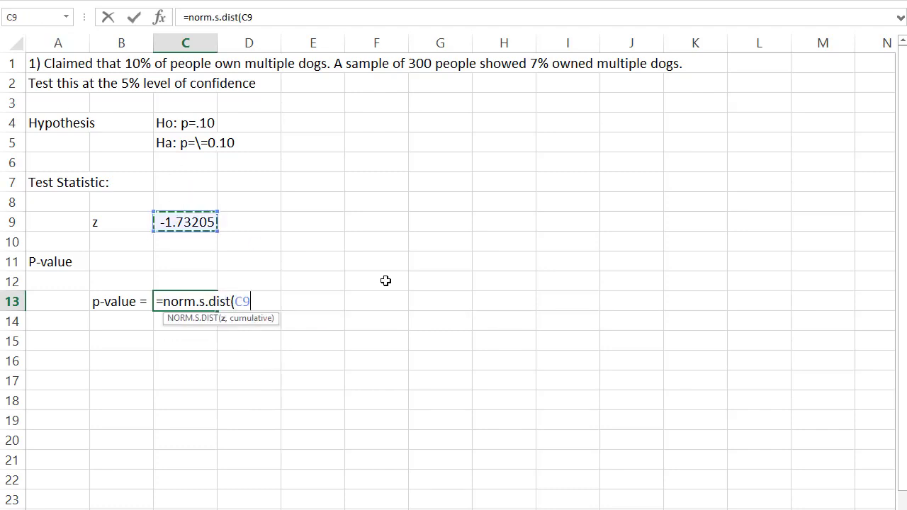
pyautogui.write(',t')
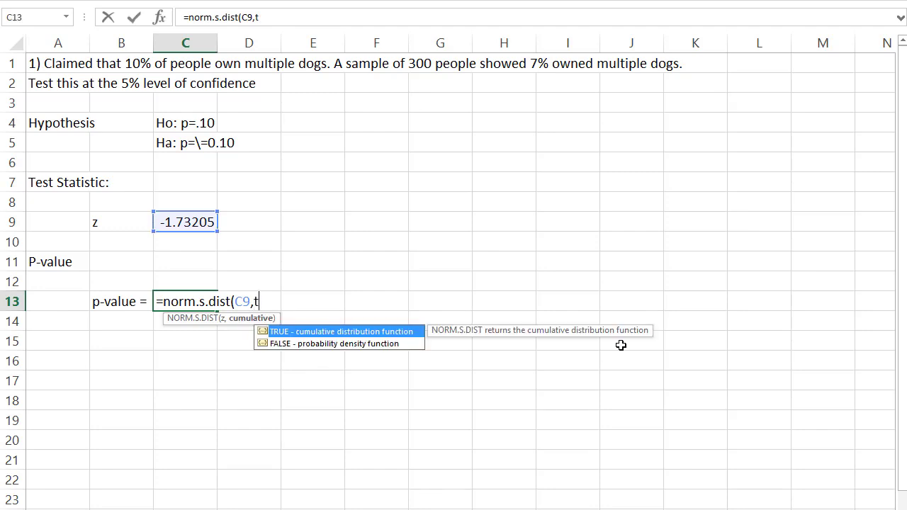
pyautogui.write('rue)')
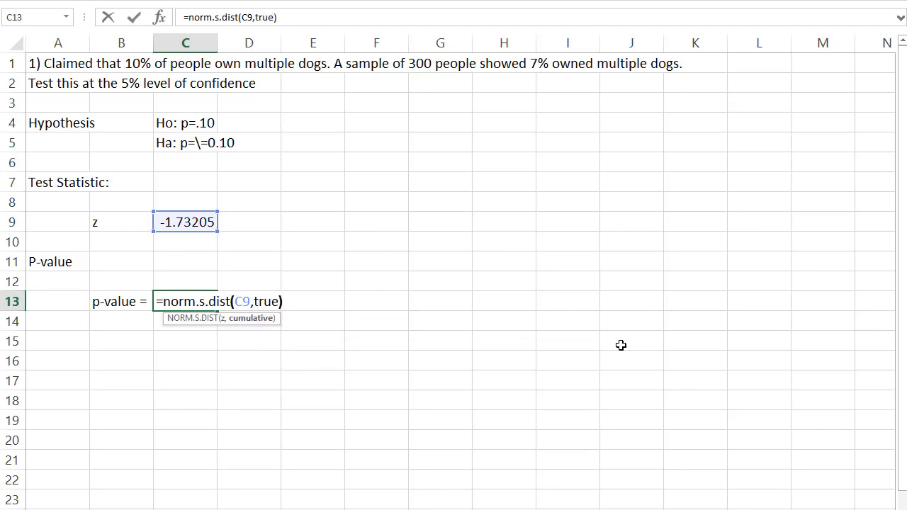
pyautogui.press('Return')
# - Replace the label in cell B13 with "half"
pyautogui.press('Left')
pyautogui.press('Up')
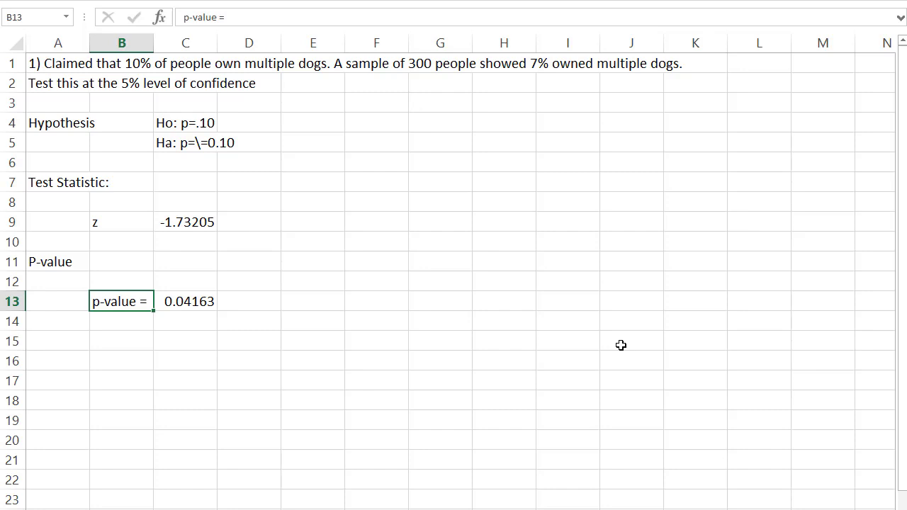
pyautogui.write('half')
pyautogui.press('Return')
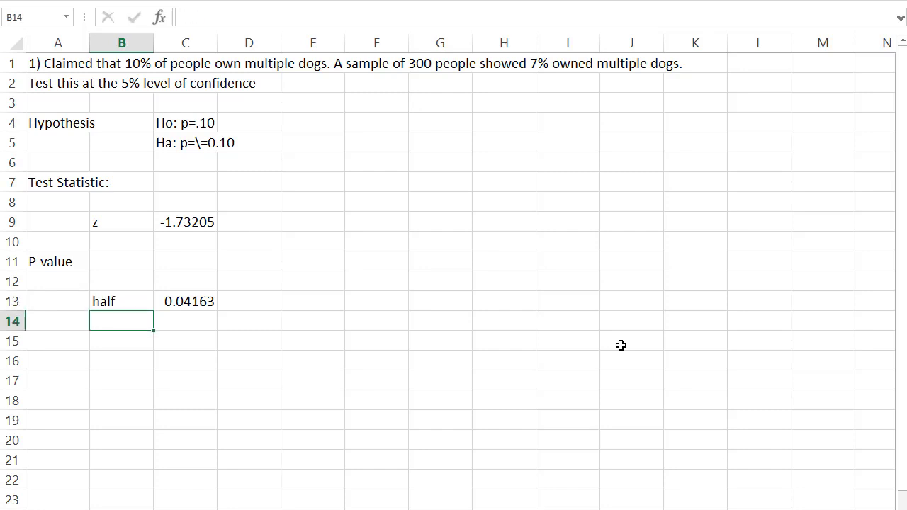
# - Add the label "Both" in cell B15 and calculate the two-tailed p-value in C15 with =C13*2
pyautogui.press('Down')
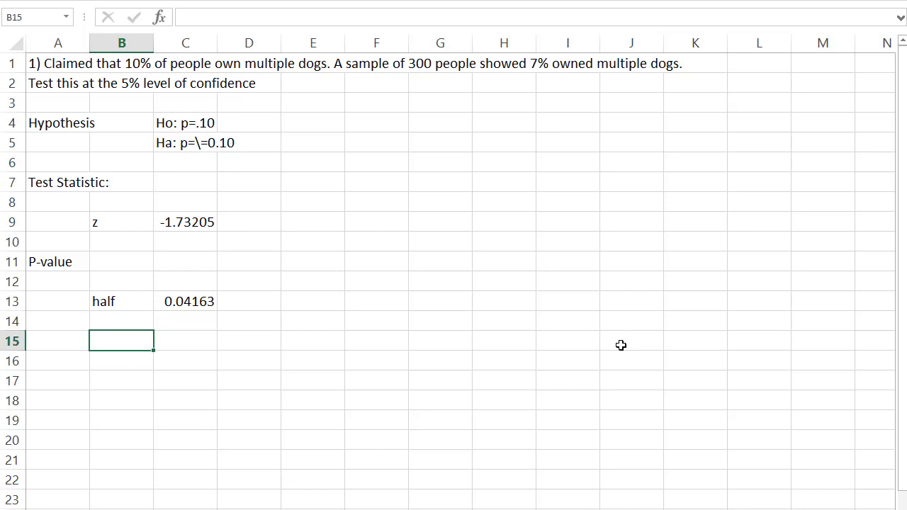
pyautogui.write('Both')
pyautogui.press('Tab')
pyautogui.write('=')
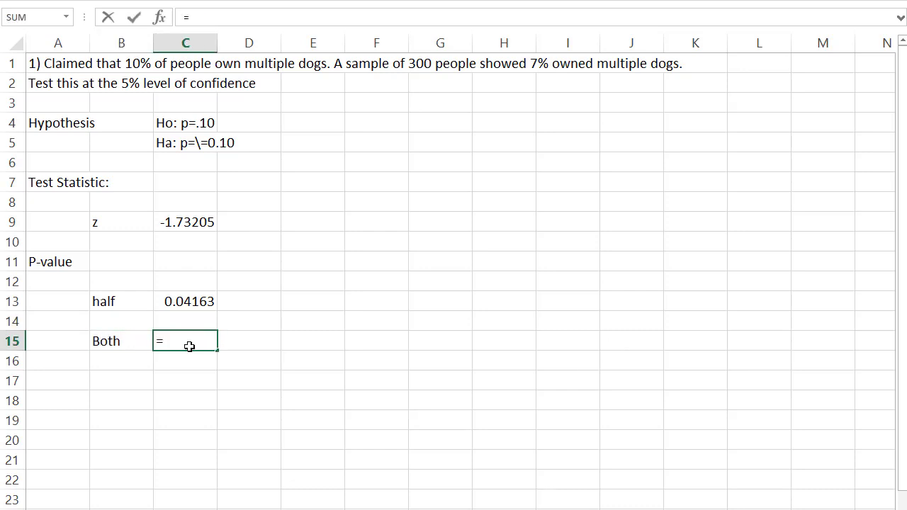
pyautogui.click(192, 299)
pyautogui.write('*2')
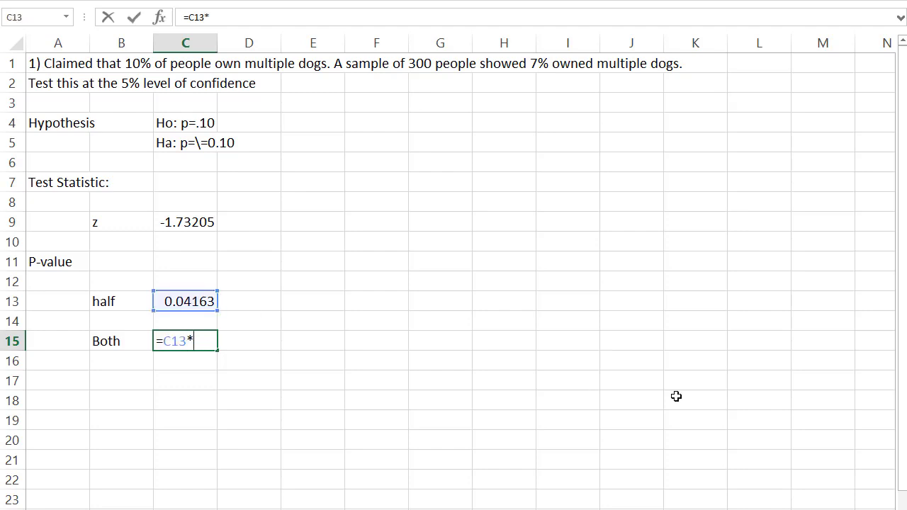
pyautogui.press('Return')
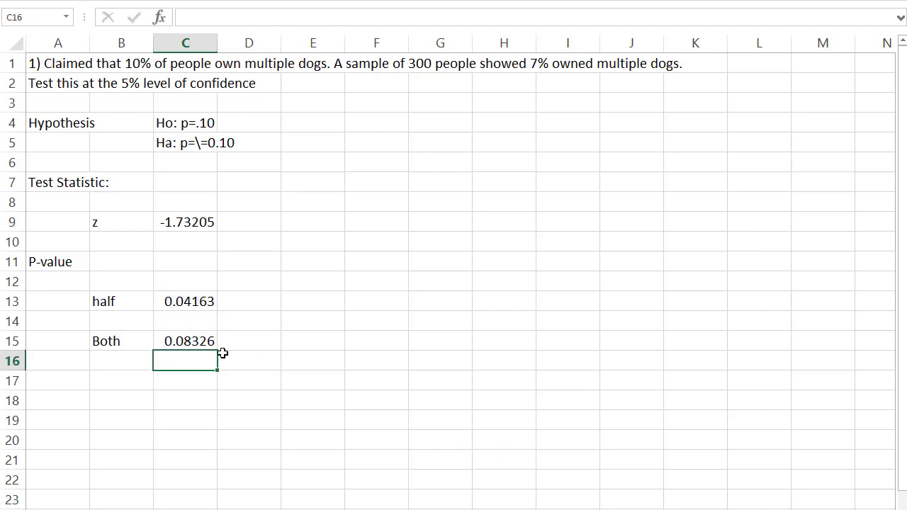
pyautogui.click(167, 341)
pyautogui.click(359, 334)
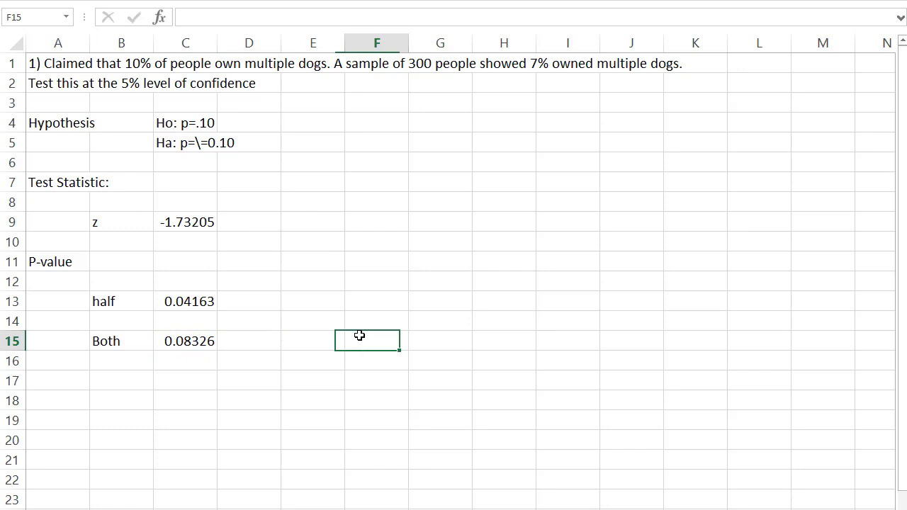
# - Add the heading "Conclusion" in cell F5, with the label "alpha" in F7 and the value 0.05 in G7
pyautogui.click(63, 377)
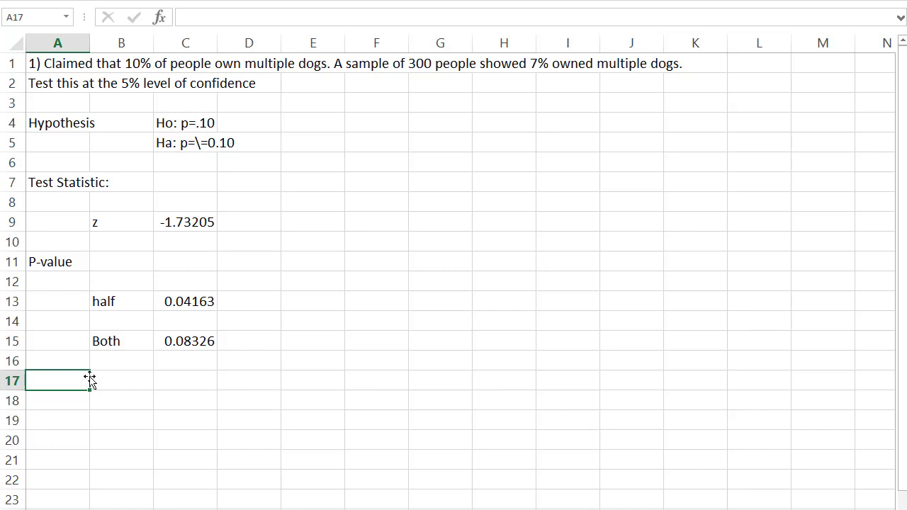
pyautogui.click(356, 147)
pyautogui.write('Conclusion')
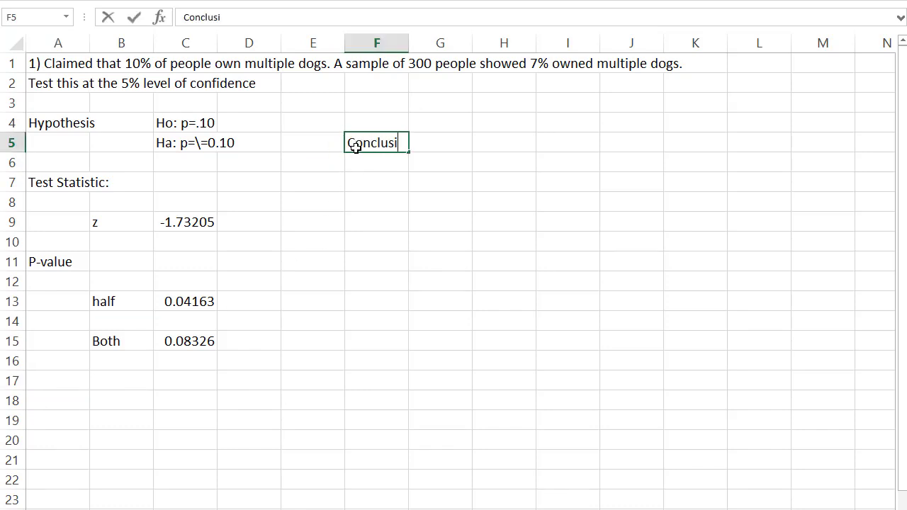
pyautogui.press('Return')
pyautogui.press('Return')
pyautogui.write('alpha')
pyautogui.press('Tab')
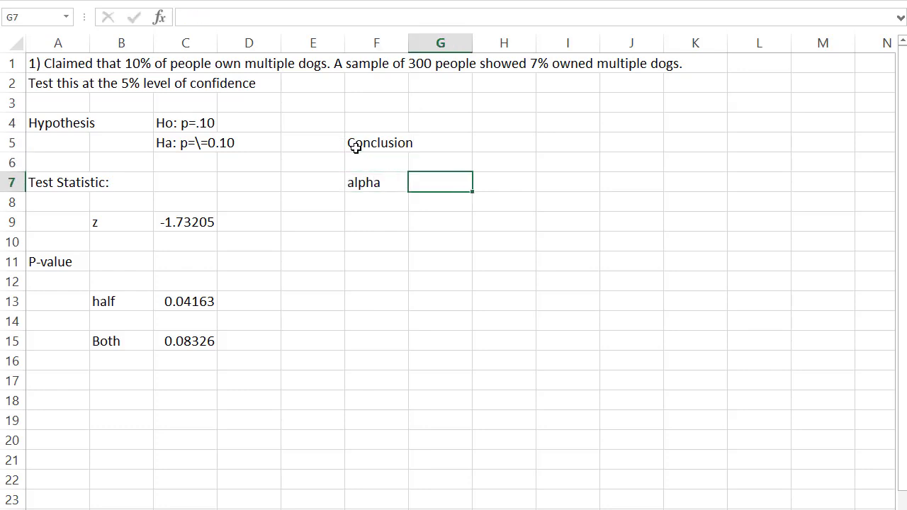
pyautogui.write('0.05')
# - Highlight the two-tailed p-value in cell C15 with a yellow fill
pyautogui.click(192, 340)
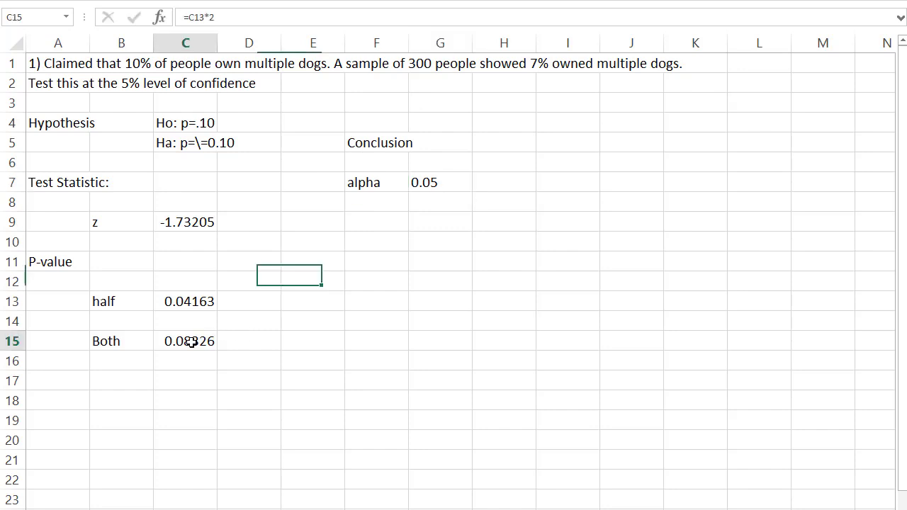
pyautogui.hotkey('alt', 'h')
pyautogui.press('h')
pyautogui.press('Return')
# - Add the label "Decision" in cell F9 and enter "fail to reject" in G9
pyautogui.click(383, 220)
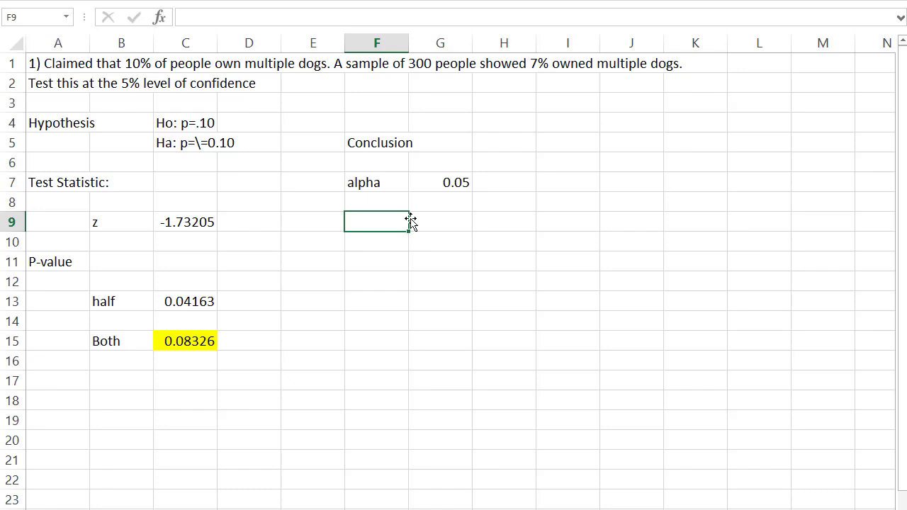
pyautogui.write('Decision')
pyautogui.press('Tab')
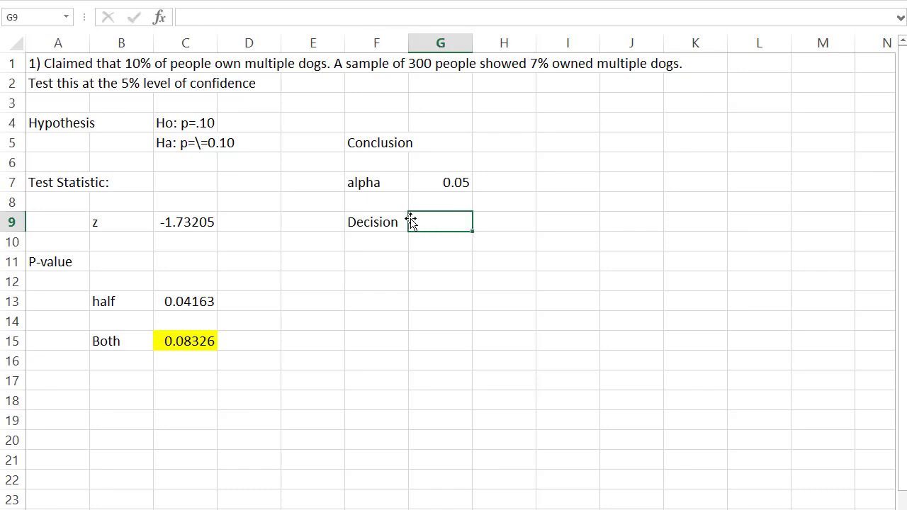
pyautogui.write('fail to reje')
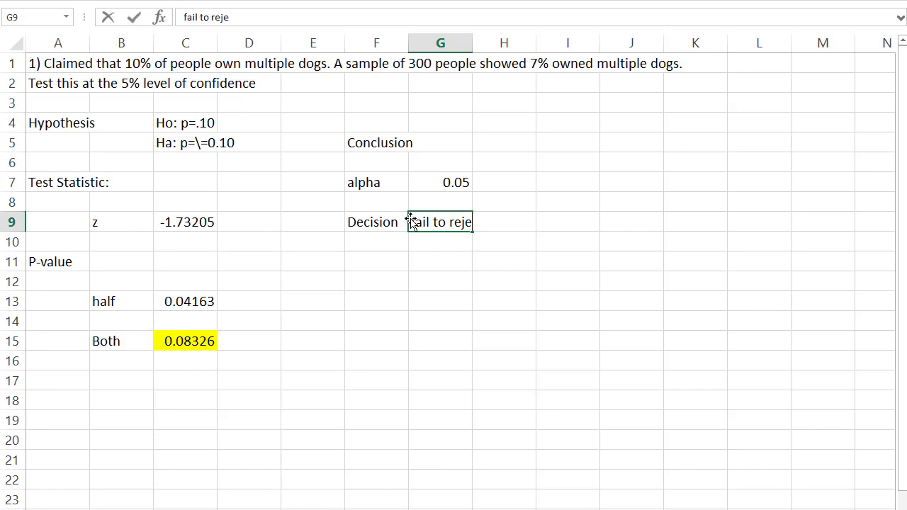
pyautogui.write('ct')
pyautogui.press('Return')
# - Add the label "Interpretation:" in cell F11
pyautogui.click(474, 365)
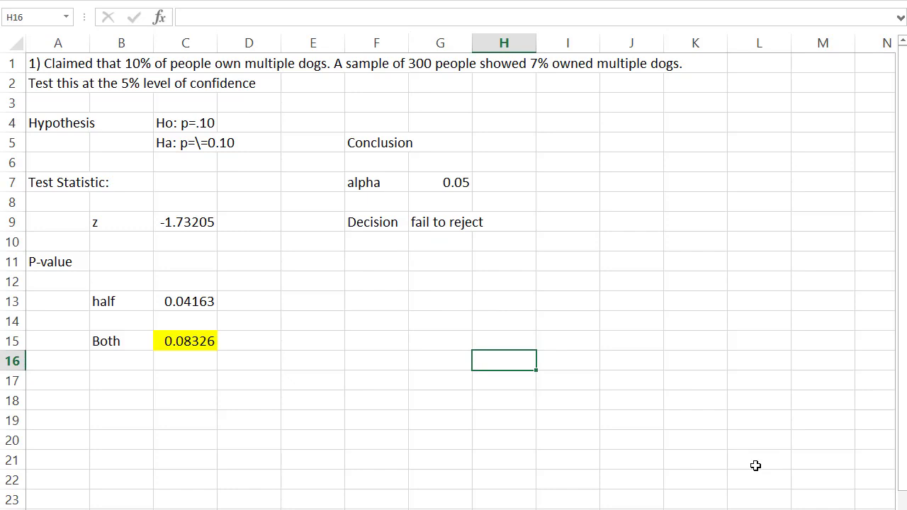
pyautogui.press('Up')
pyautogui.press('Up')
pyautogui.press('Up')
pyautogui.press('Up')
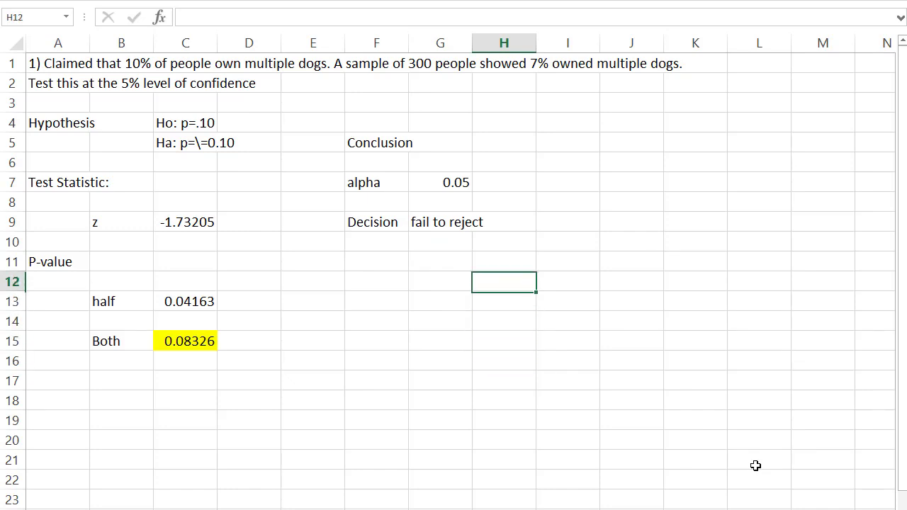
pyautogui.press('Up')
pyautogui.press('Left')
pyautogui.press('Left')
pyautogui.write('Interpretation:')
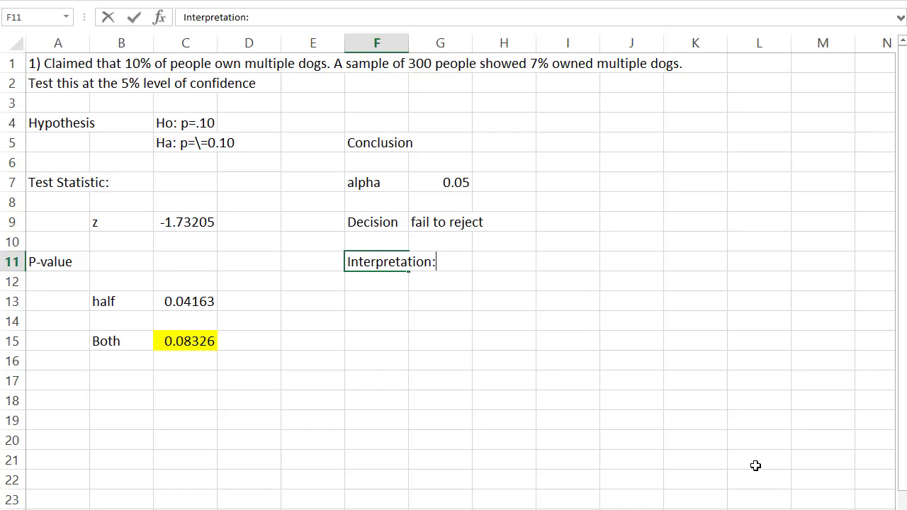
pyautogui.press('Right')
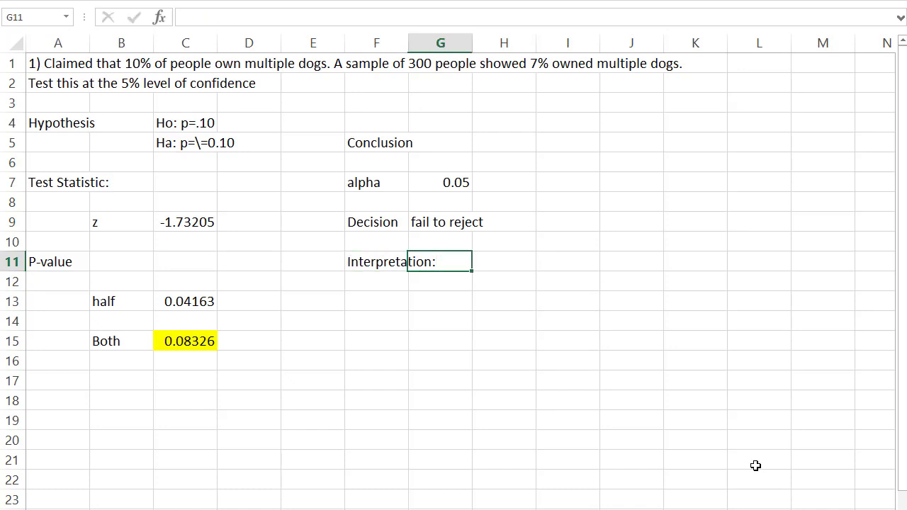
# - Enter the first line of the interpretation, "There is not sufficient evidence to conclude that the proportion", in cell H11
pyautogui.write('T')
pyautogui.press('BackSpace')
pyautogui.press('Right')
pyautogui.write('There')
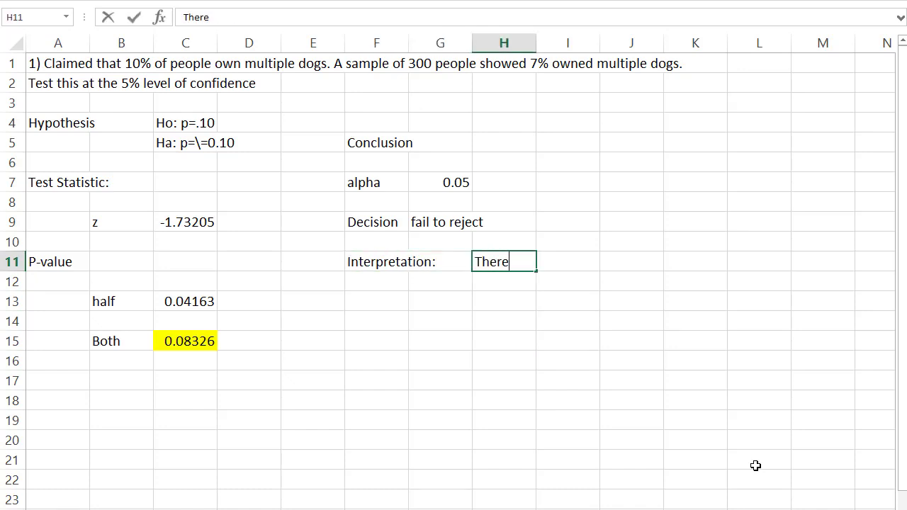
pyautogui.write(' is not sufficient evidence')
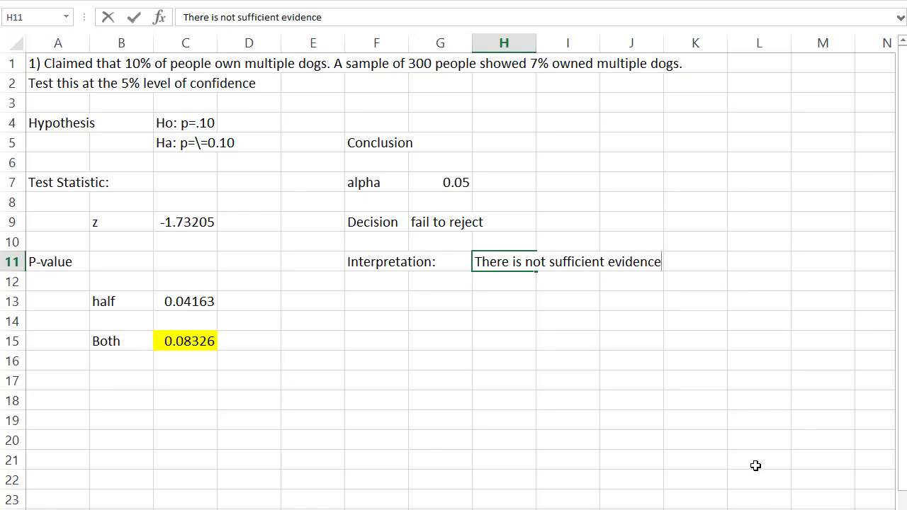
pyautogui.write(' to conclude')
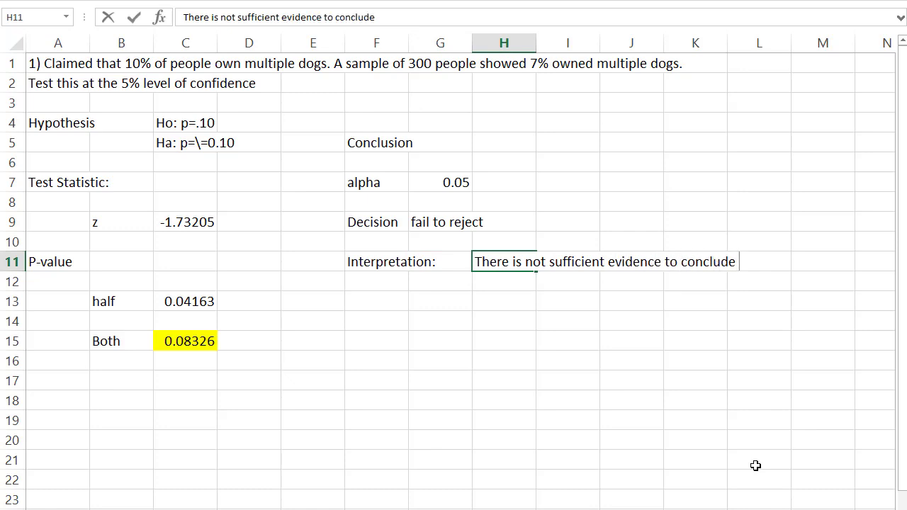
pyautogui.write(' that the proportion')
pyautogui.press('Return')
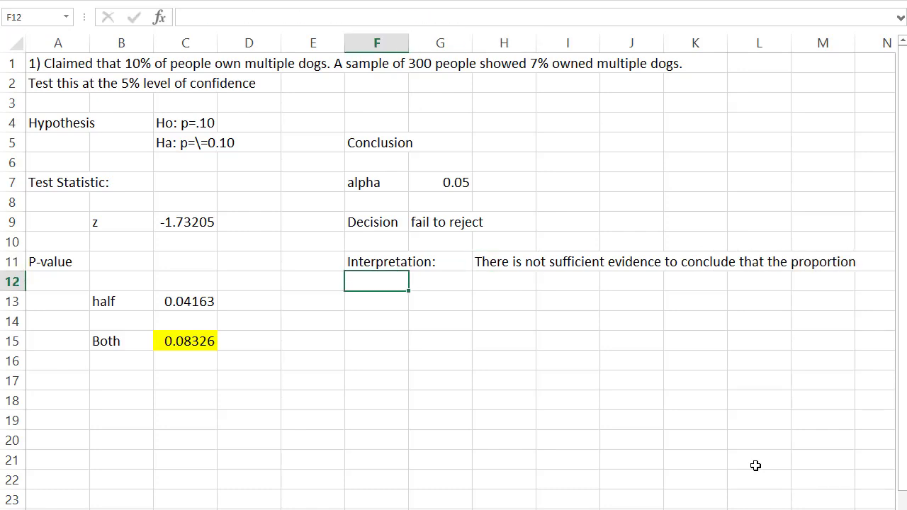
# - Continue the interpretation in cell H12 with "of people who own multiple dogs is not equal to 0.10."
pyautogui.press('Right')
pyautogui.press('Right')
pyautogui.write('of people who own do')
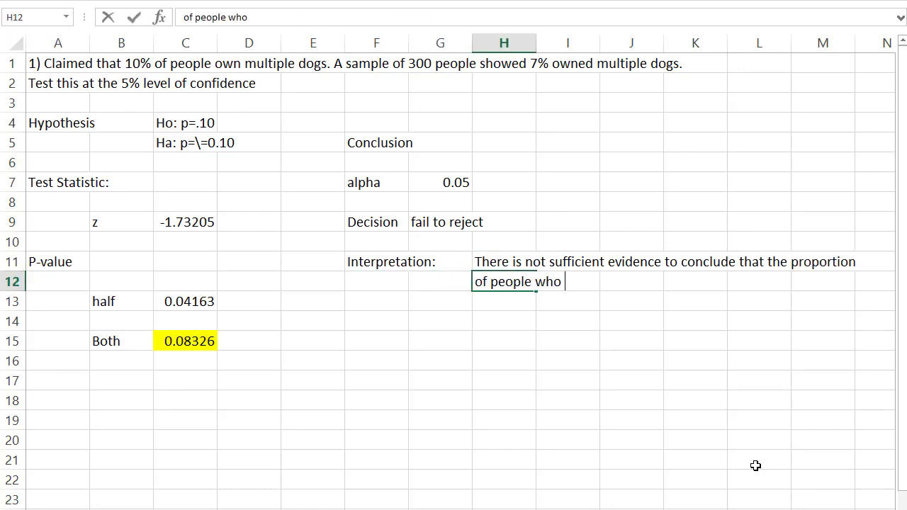
pyautogui.press('BackSpace')
pyautogui.press('BackSpace')
pyautogui.write('mul')
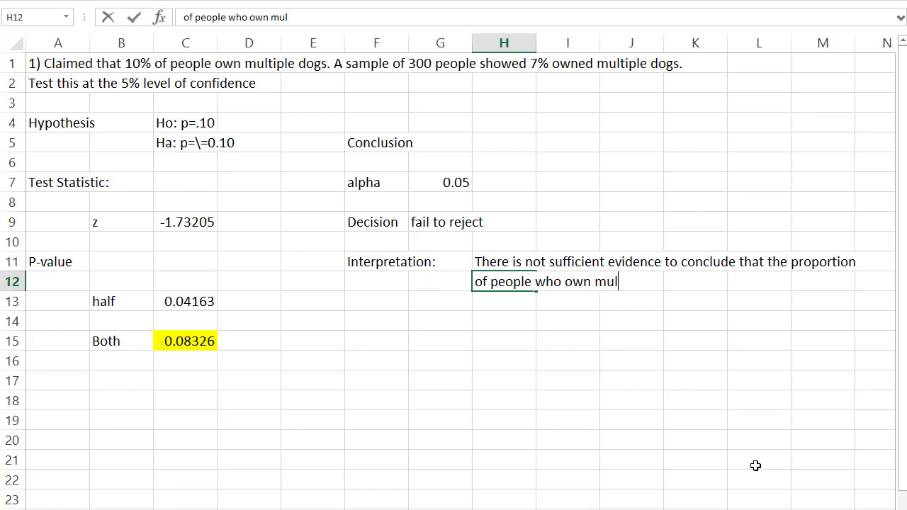
pyautogui.write('tiple dogs is')
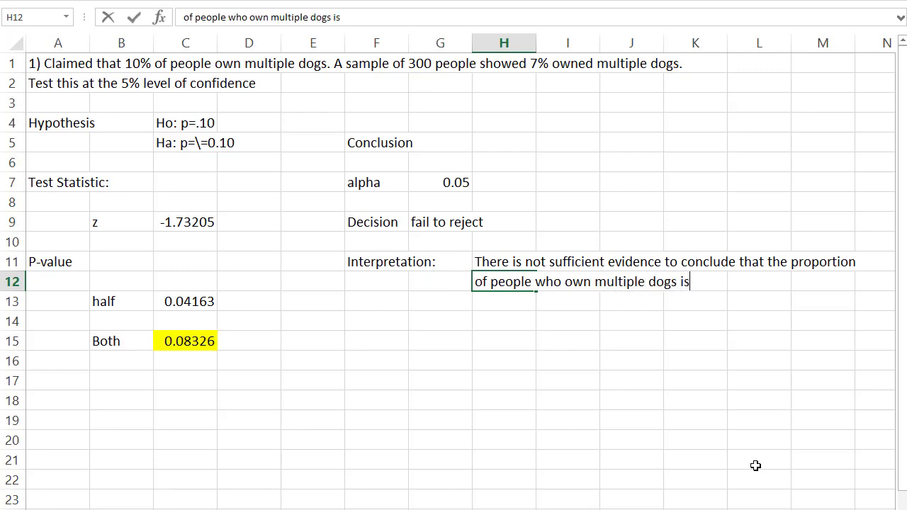
pyautogui.write(' not equal to ')
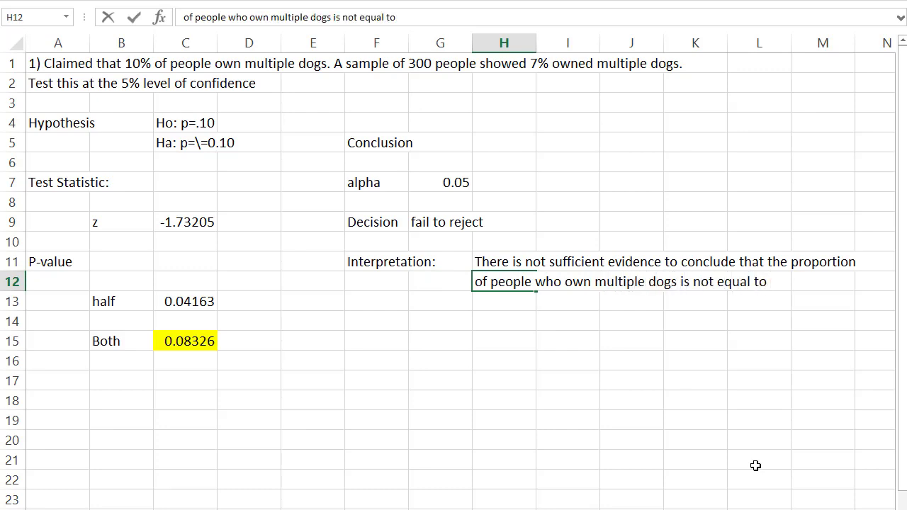
pyautogui.write('0.10.')
pyautogui.press('Left')
pyautogui.press('Left')
pyautogui.press('Down')
pyautogui.press('Down')
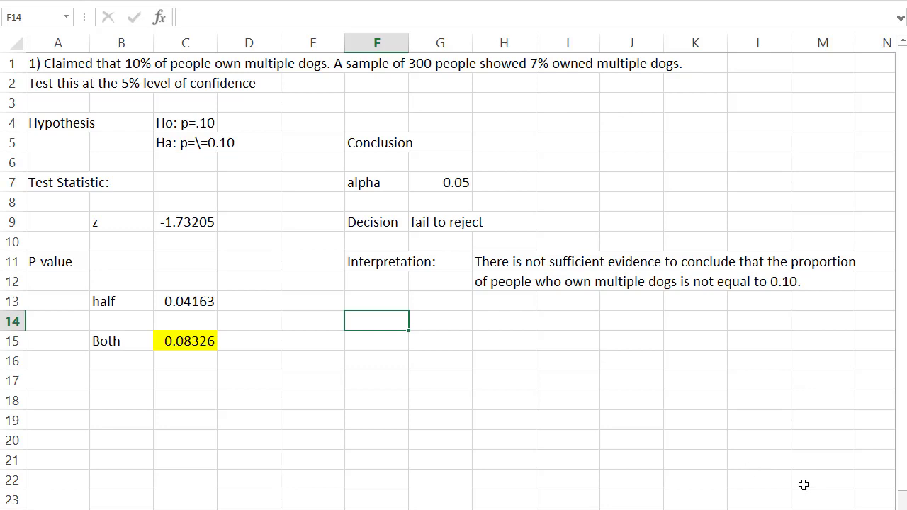
# - In cell A20, enter "2) A sample of 40 men showed 25% owned multiple dogs. A sample of 60 women showed 30% owned multiple dogs"
pyautogui.scroll(-6, 804, 484)
pyautogui.click(65, 82)
pyautogui.write('2)')
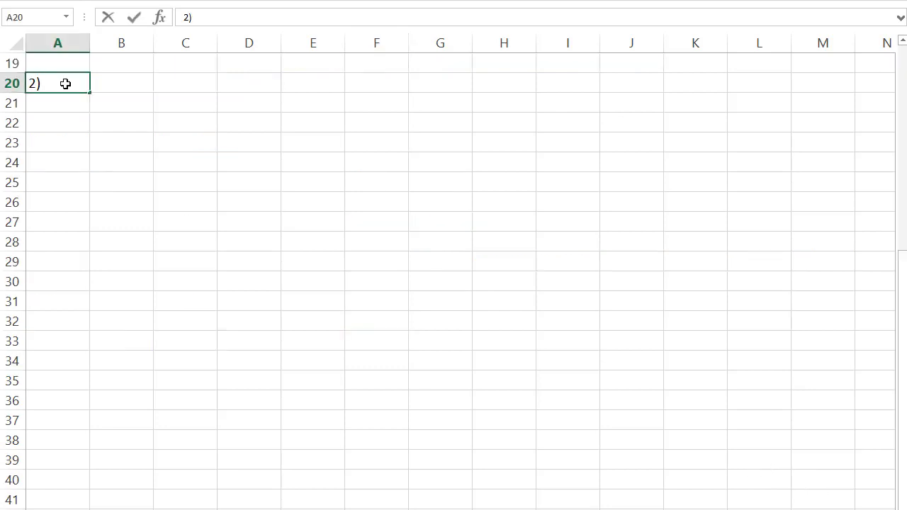
pyautogui.write(' A sample of 40')
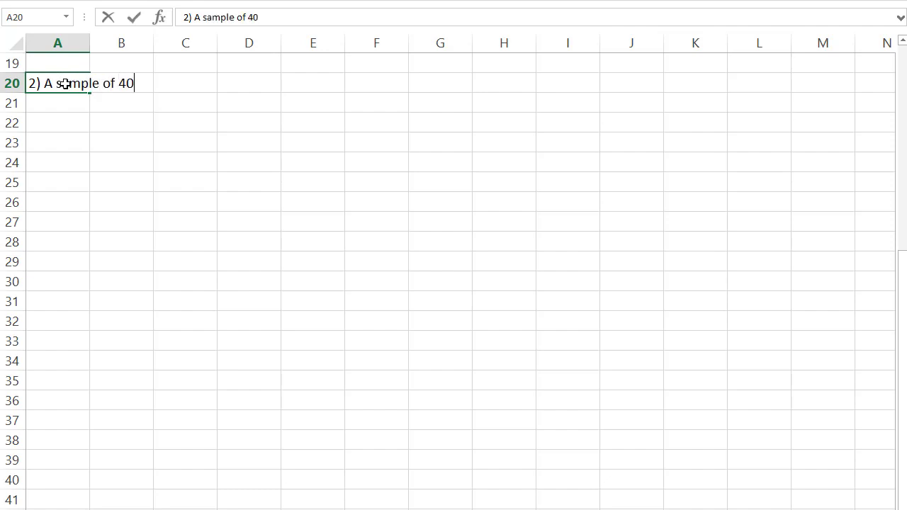
pyautogui.write(' men showed ')
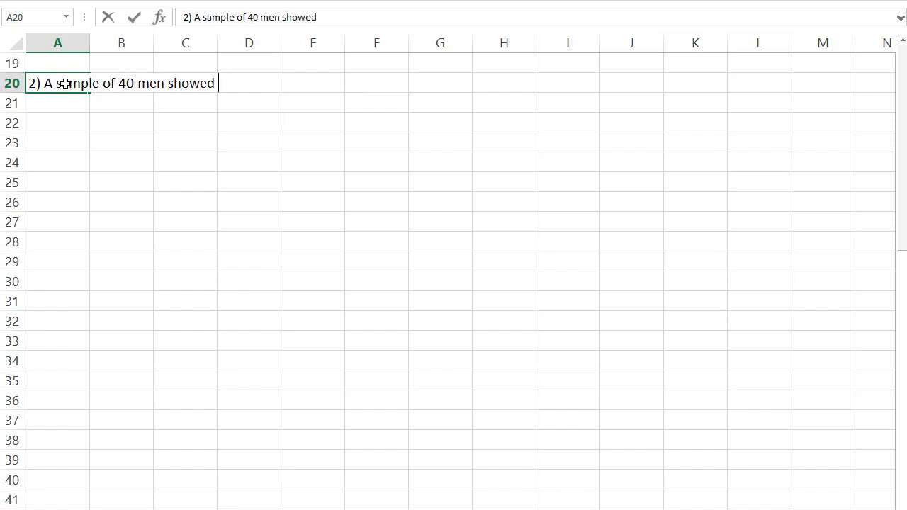
pyautogui.write('25% owned multiple do')
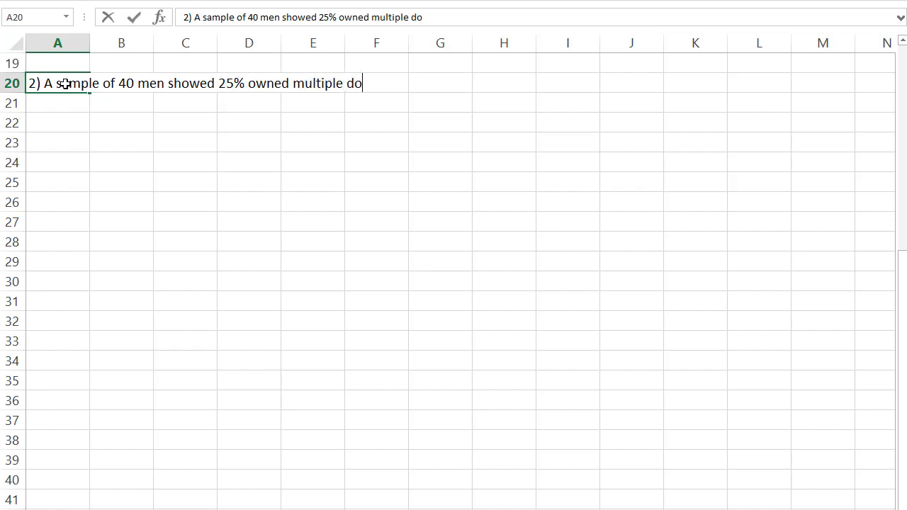
pyautogui.write('gs. A sample of 60')
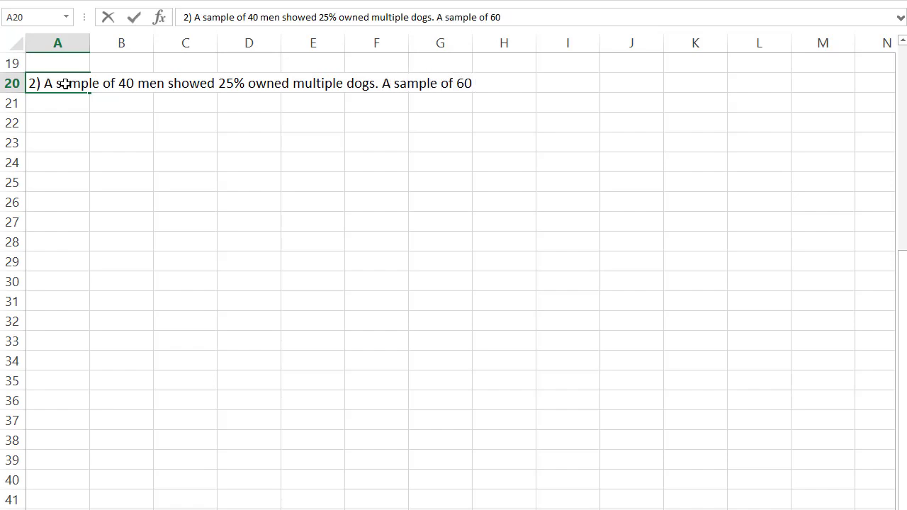
pyautogui.write(' women ')
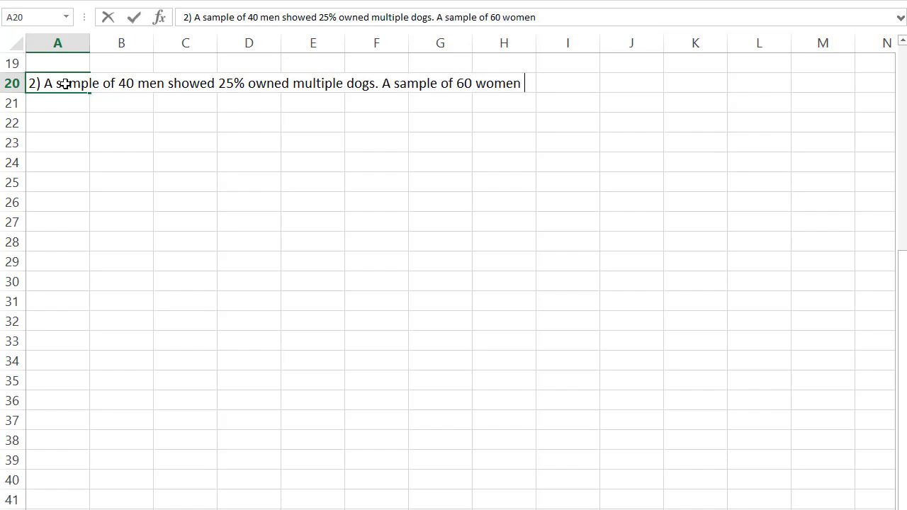
pyautogui.write('showed 30% ')
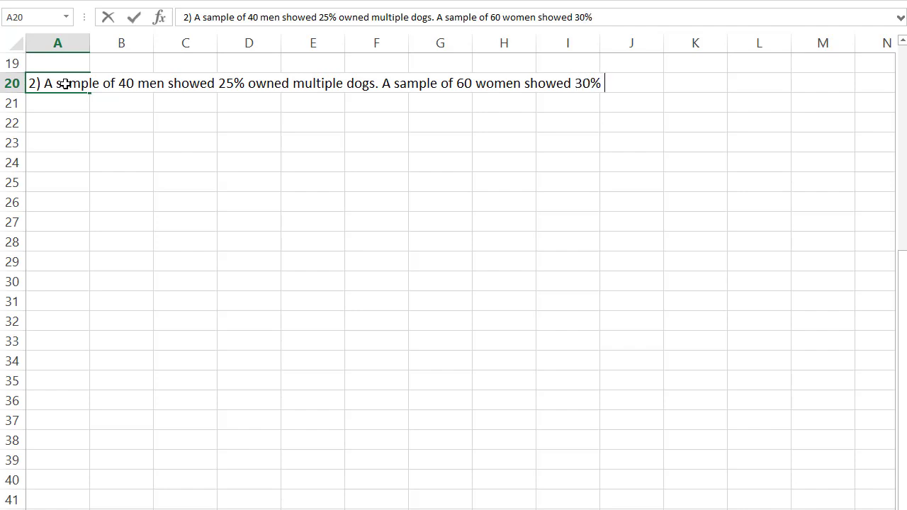
pyautogui.write('owned multiple dog')
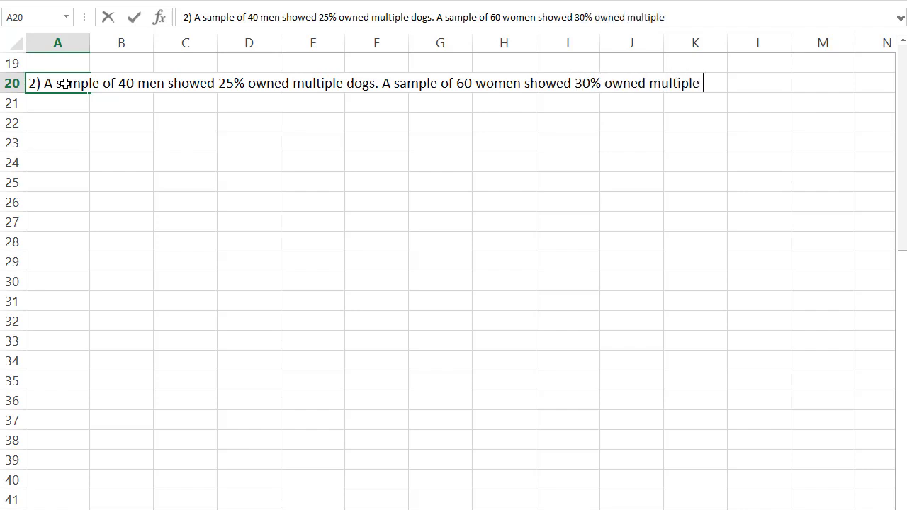
pyautogui.write('s')
pyautogui.press('Return')
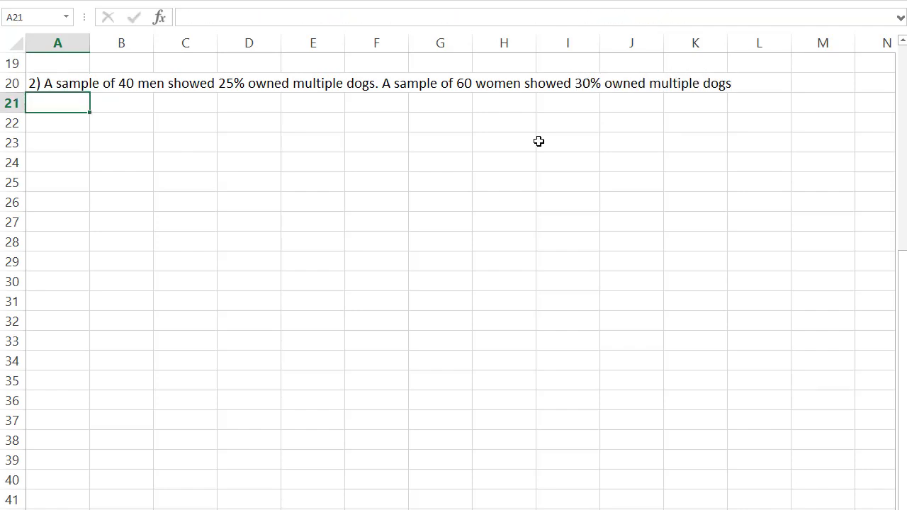
# - Enter the question "Is the proportion of women who own dogs greater than the proportion of men?" in cell A21
pyautogui.write('Is the proport')
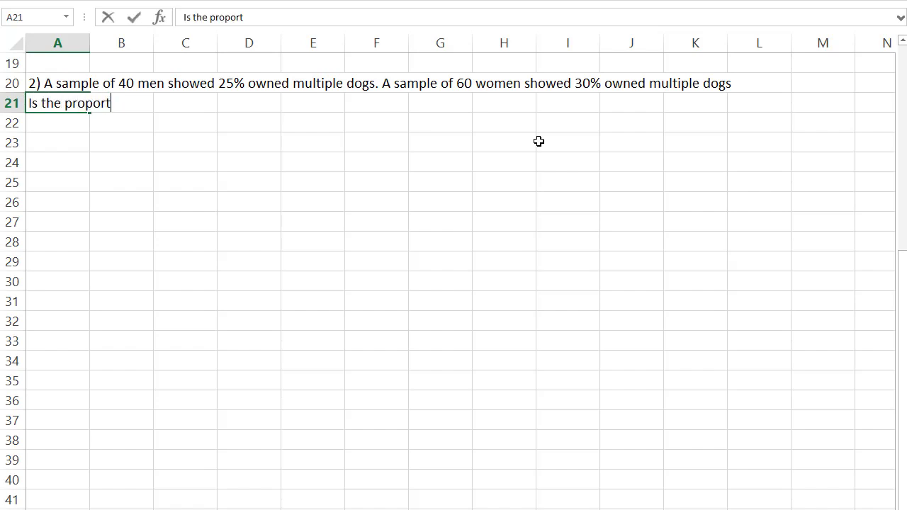
pyautogui.write('ion of women who own')
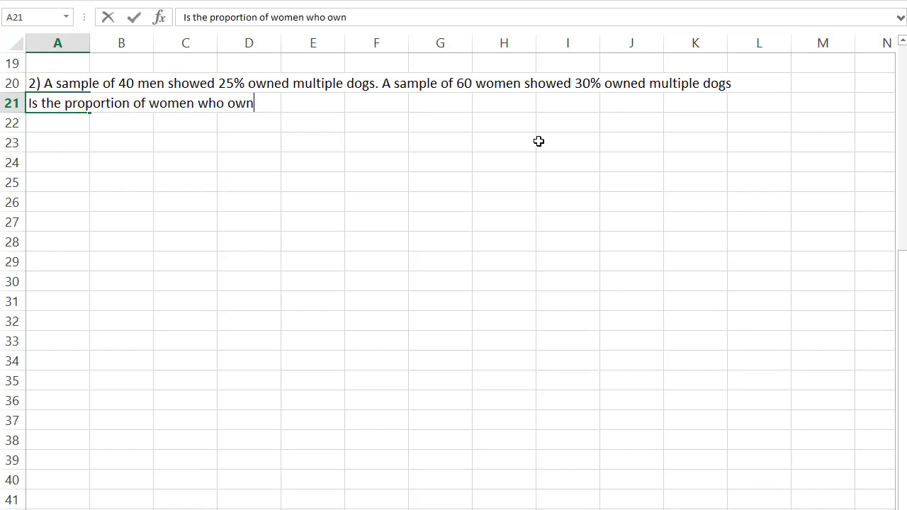
pyautogui.write(' dogs greater than th')
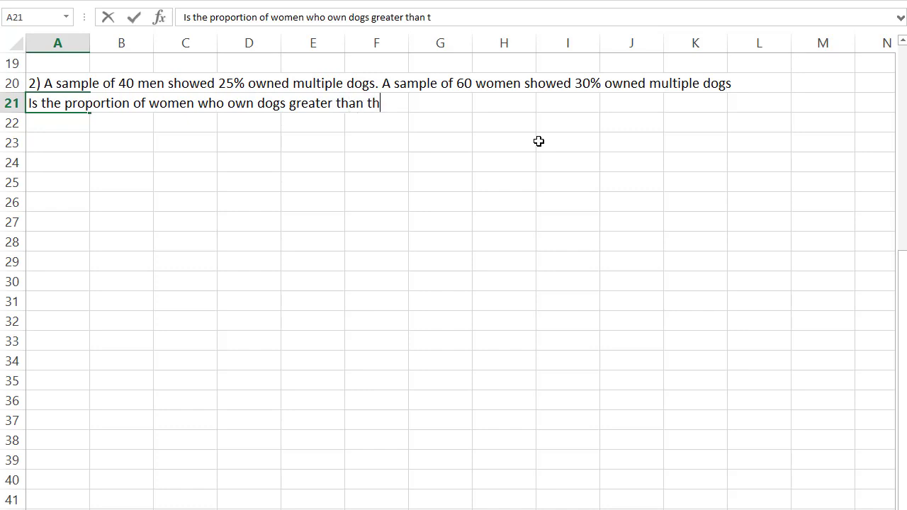
pyautogui.write('e proportion of men?')
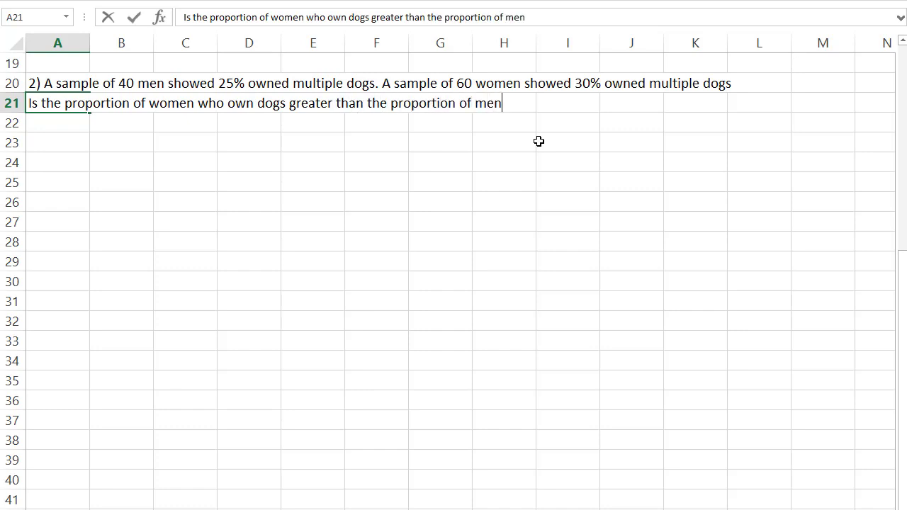
pyautogui.press('Return')
# - Add the label "Hypothesis:" for the second problem in cell A23
pyautogui.press('Return')
pyautogui.write('Hypothesis:')
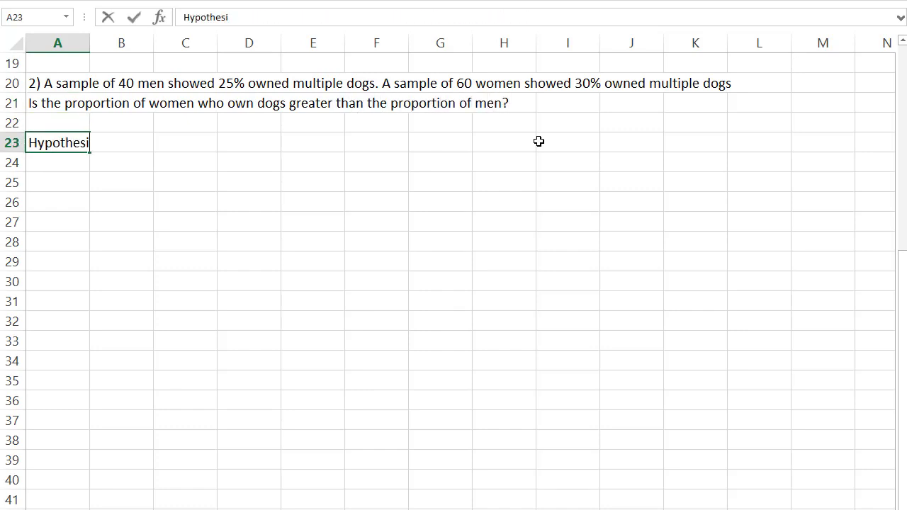
pyautogui.press('Tab')
pyautogui.press('Tab')
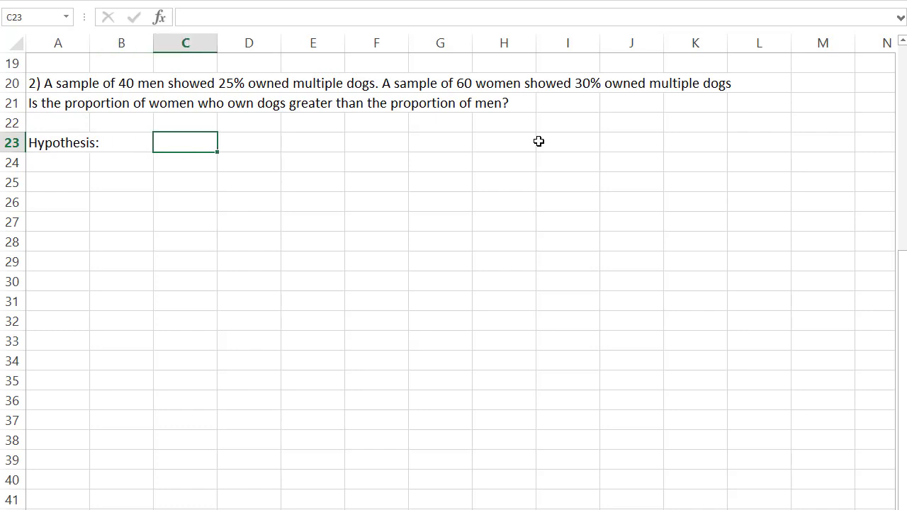
# - Enter the null hypothesis "Ho: Pw=Pm" in cell C23 and the alternative "Ha: Pw>Pm" in cell C24
pyautogui.write('Ho:')
pyautogui.write('Pw')
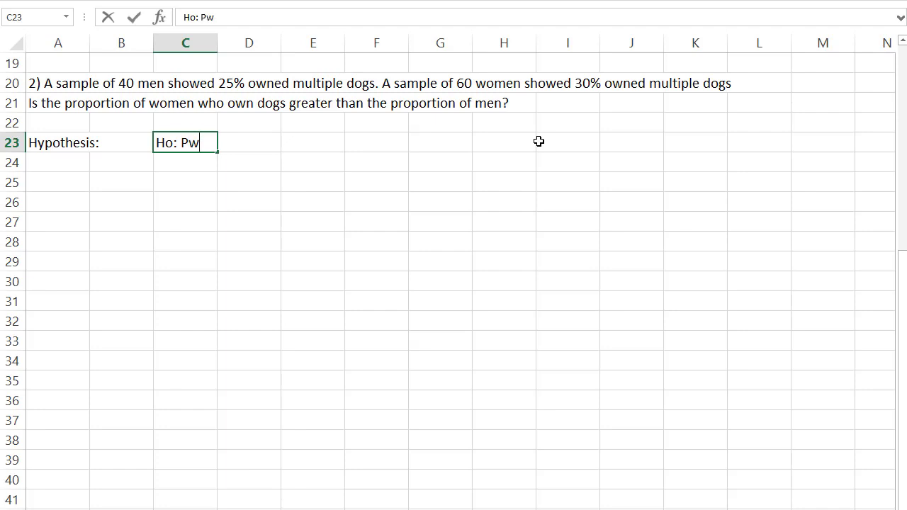
pyautogui.write('=Pm')
pyautogui.press('Return')
pyautogui.write('Ha: ')
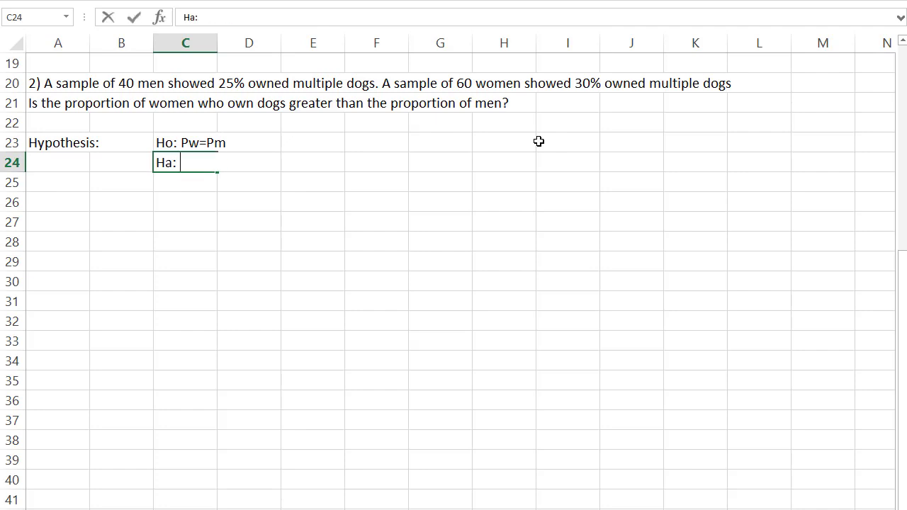
pyautogui.write('Pw>Pm')
pyautogui.press('Return')
# - Add the label "Test Statistic:" for the second problem in cell A26
pyautogui.press('Return')
pyautogui.press('Left')
pyautogui.press('Left')
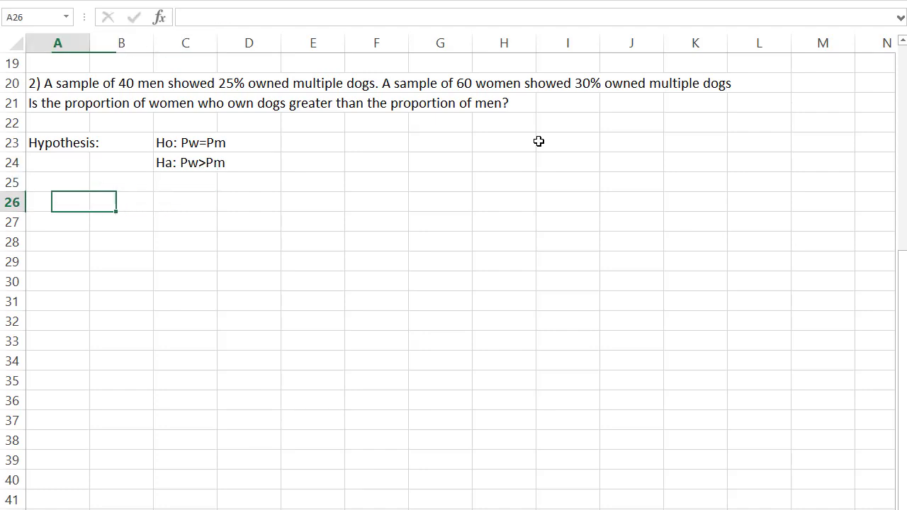
pyautogui.write('T')
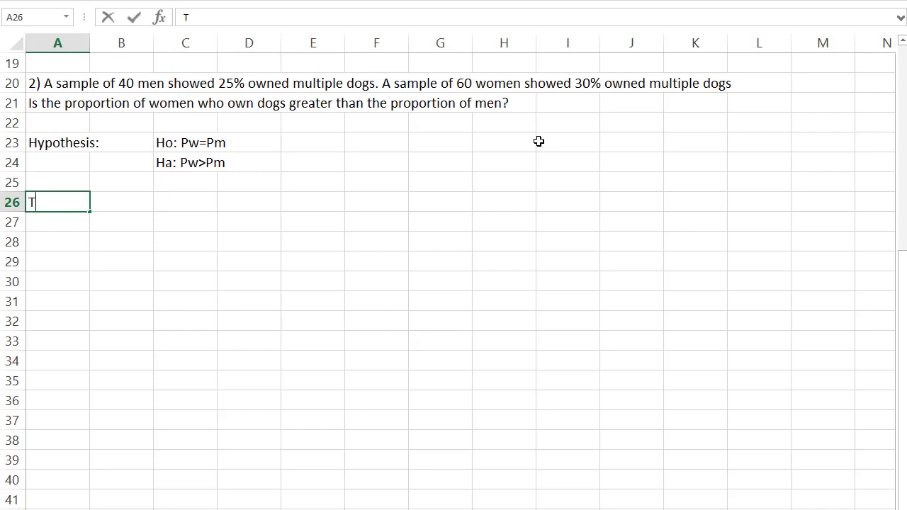
pyautogui.write('est Statistic:')
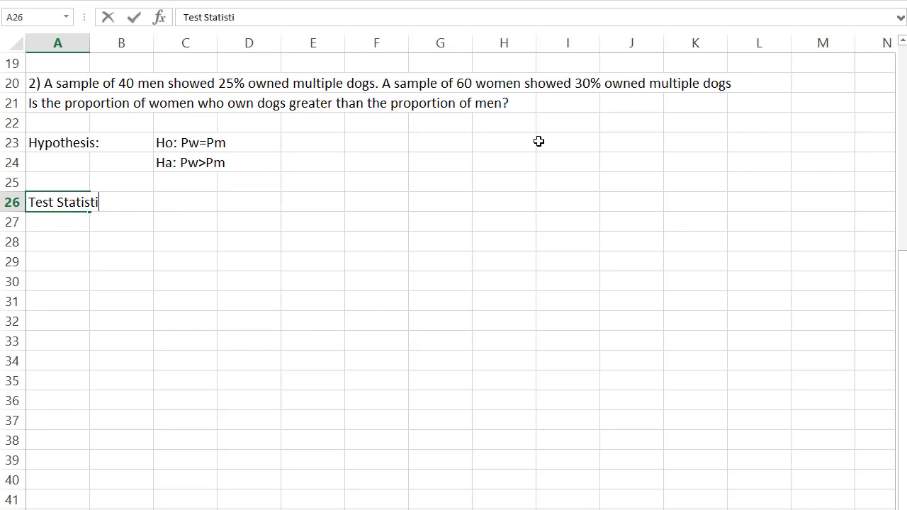
# - Add the label "men w/ dogs" in cell C26, beside the test statistic heading
pyautogui.press('Tab')
pyautogui.press('Right')
pyautogui.press('Right')
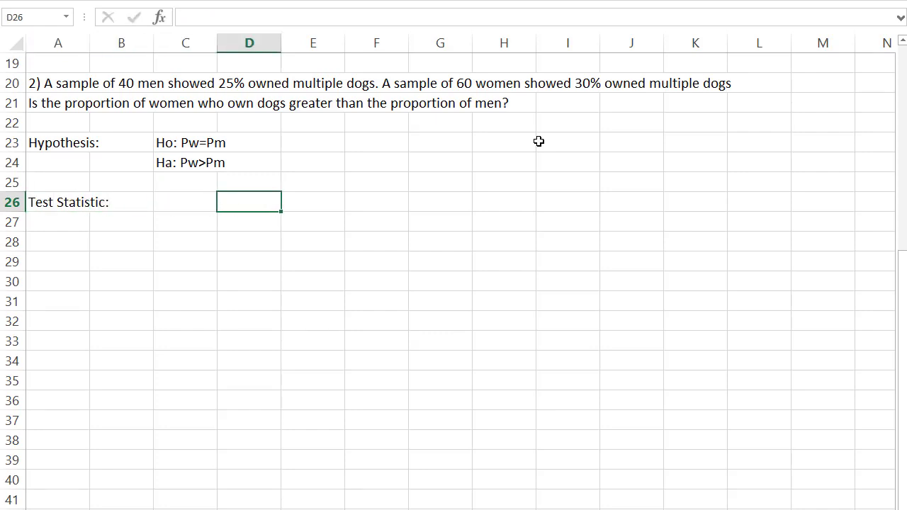
pyautogui.press('Left')
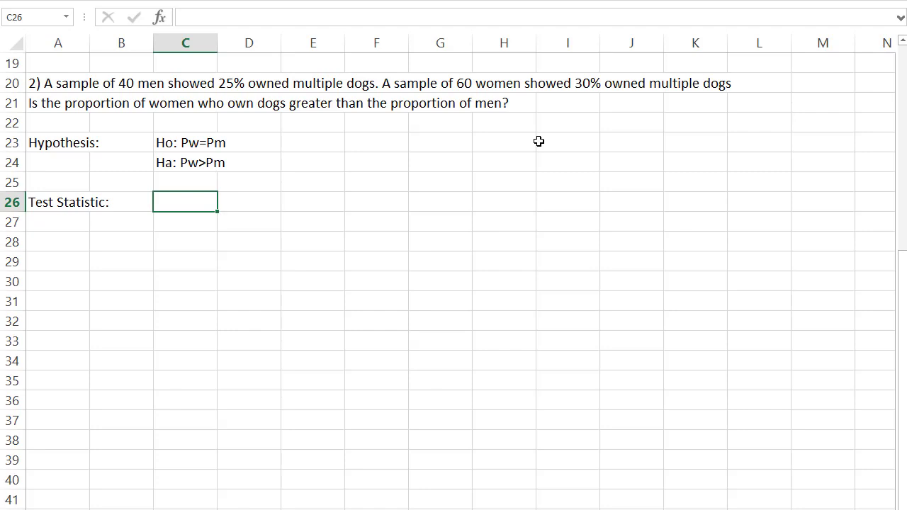
pyautogui.write('n')
pyautogui.press('BackSpace')
pyautogui.write('men w/ mu')
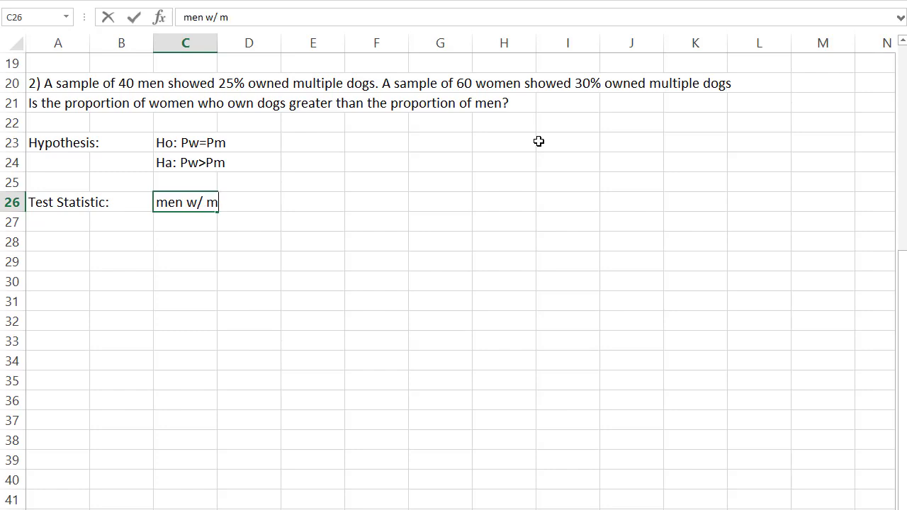
pyautogui.press('BackSpace')
pyautogui.press('BackSpace')
pyautogui.write('dogs')
# - Calculate the number of men with multiple dogs in cell E26 with the formula =40*.25
pyautogui.press('Tab')
pyautogui.press('Tab')
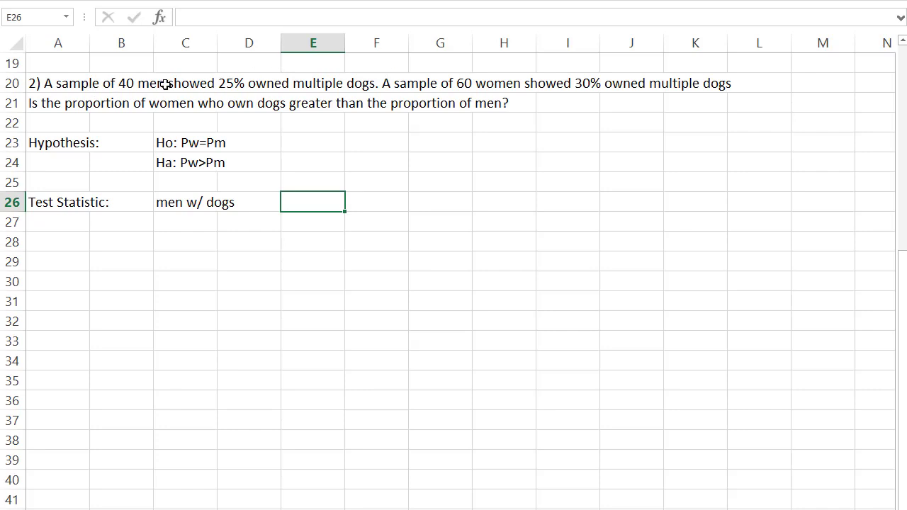
pyautogui.write('=40')
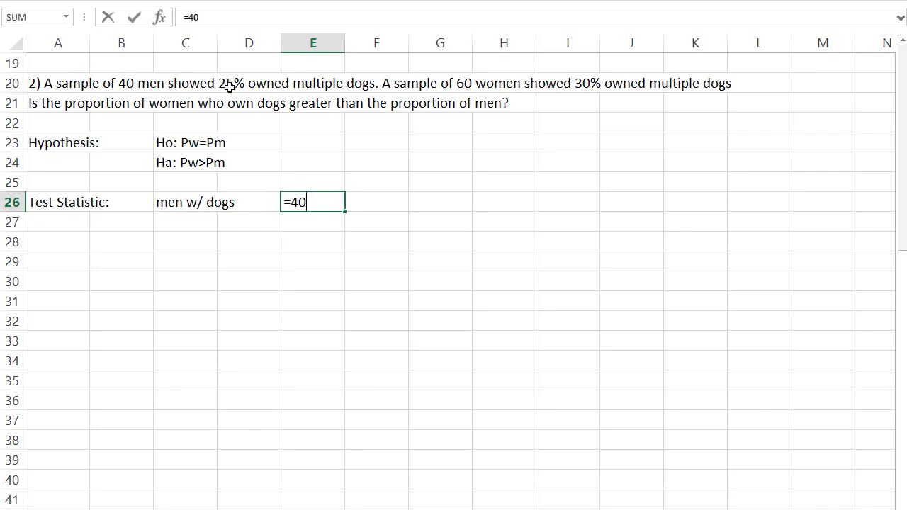
pyautogui.write('*.25')
pyautogui.press('Return')
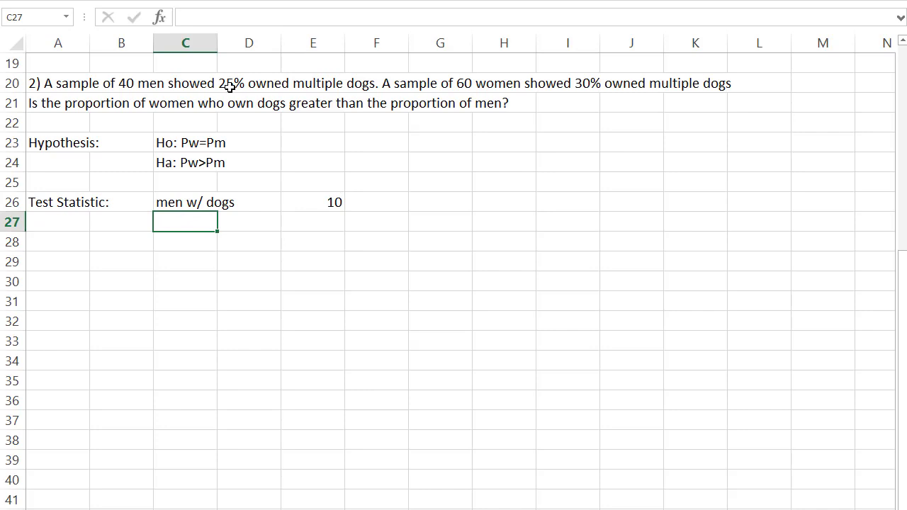
# - Add the label "women w/dogs" in cell C27 and calculate their number in E27 with =60*.3
pyautogui.write('women w/do')
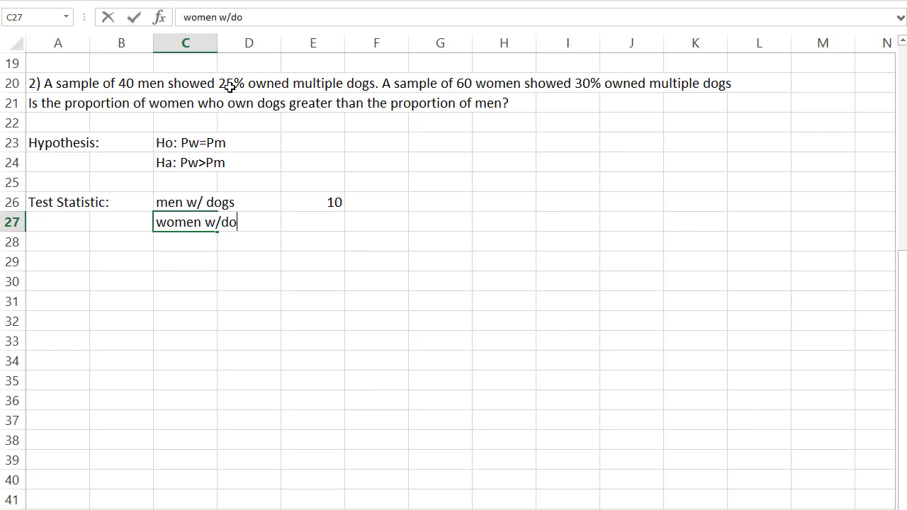
pyautogui.write('gs')
pyautogui.press('Tab')
pyautogui.press('Tab')
pyautogui.write('=')
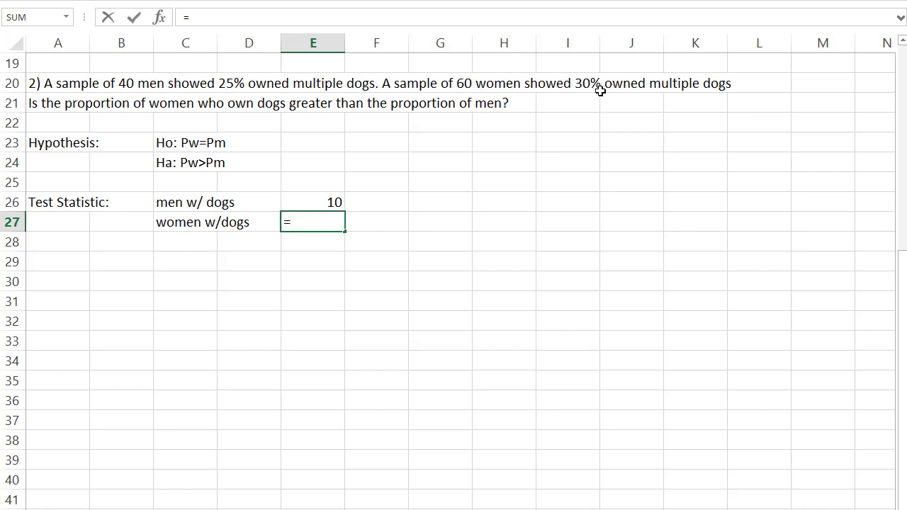
pyautogui.write('60*.3')
pyautogui.press('Return')
# - Add the label "Pooled Proportion" in cell C29 and calculate it in E29 with =(E26+E27)/(40+60)
pyautogui.press('Down')
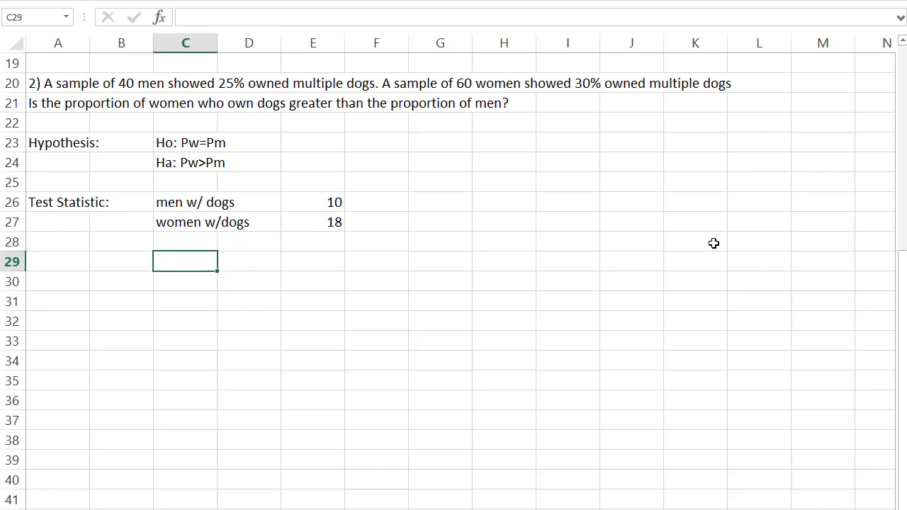
pyautogui.write('Pooled Proportion')
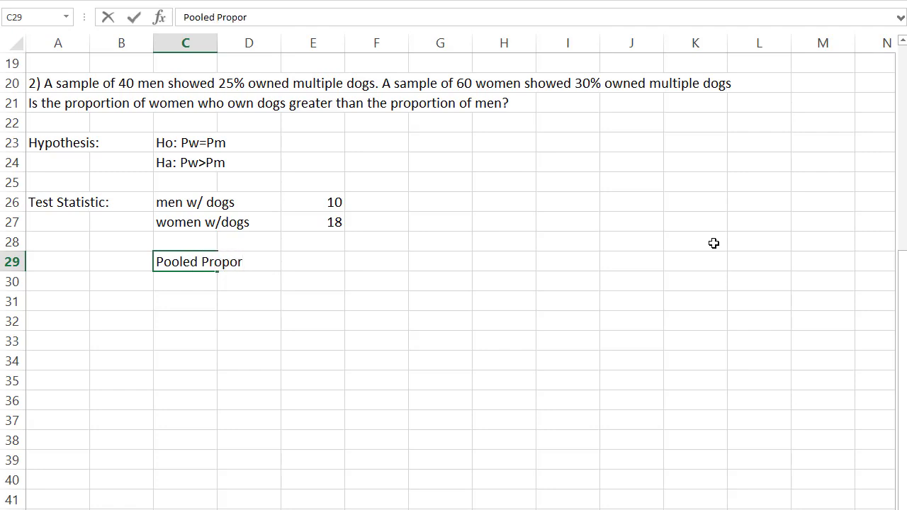
pyautogui.press('Tab')
pyautogui.press('Tab')
pyautogui.write('=(')
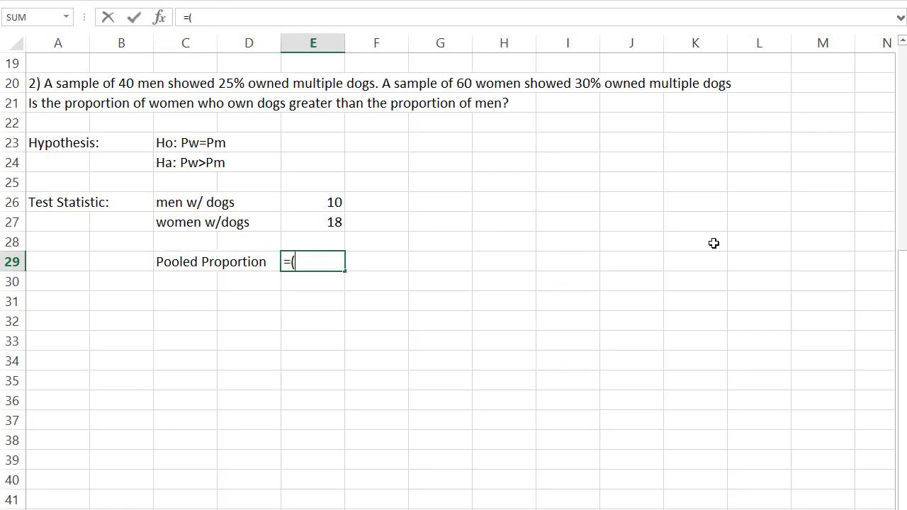
pyautogui.click(299, 200)
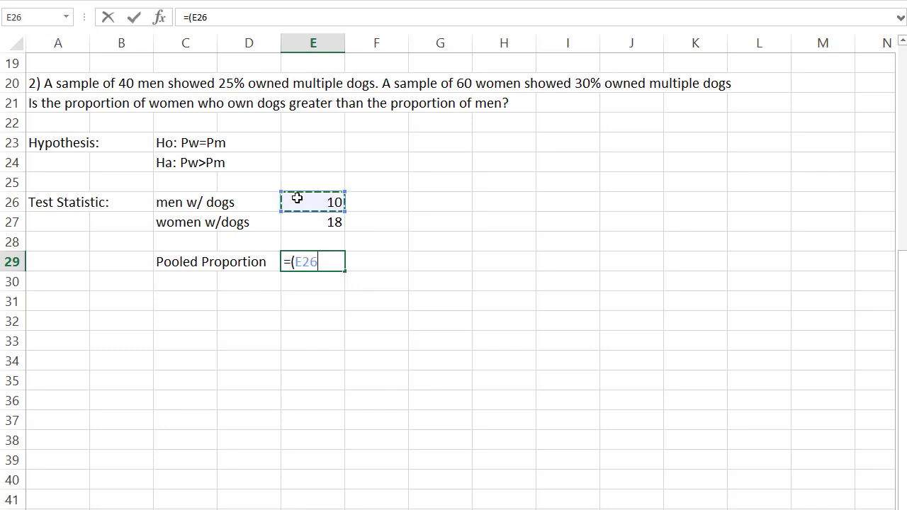
pyautogui.write('+')
pyautogui.click(315, 221)
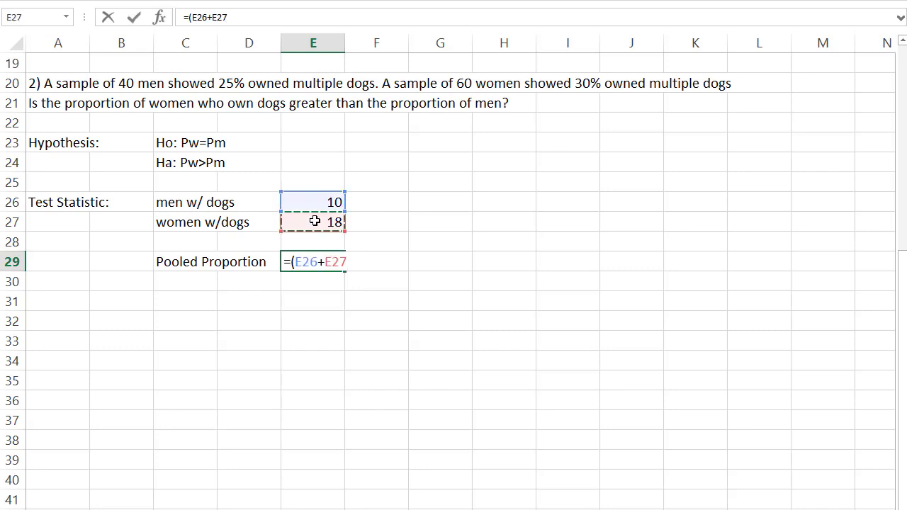
pyautogui.write(')/(40+')
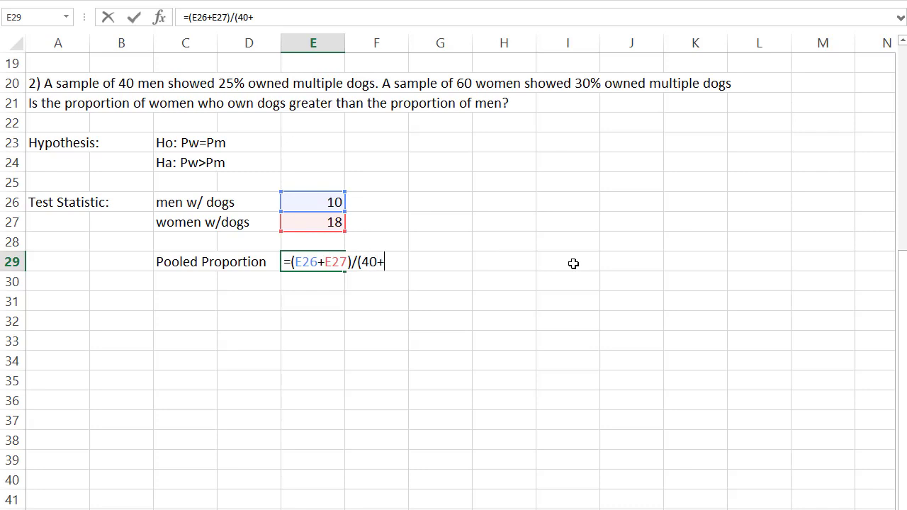
pyautogui.write('60)')
pyautogui.press('Return')
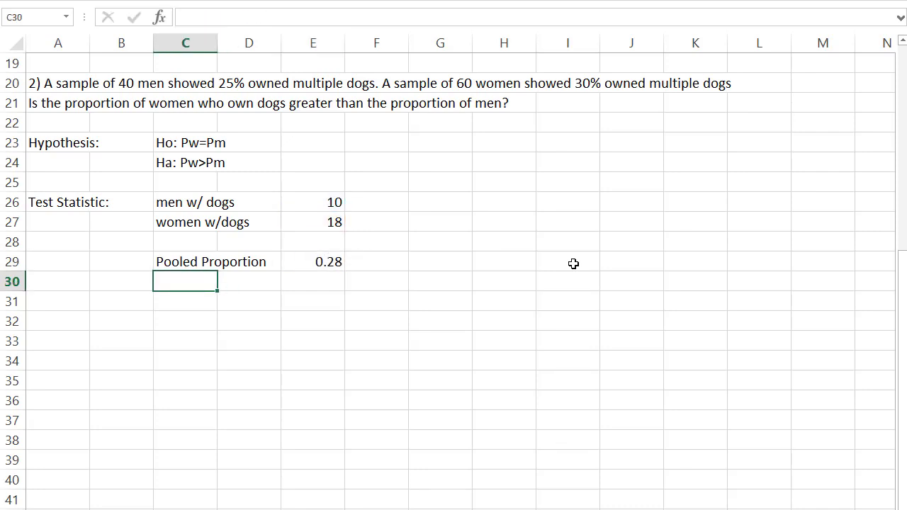
# - Add the label "se" in cell C31 and calculate it in D31 with =sqrt(E29*(1-E29)*(1/40+1/60))
pyautogui.press('Down')
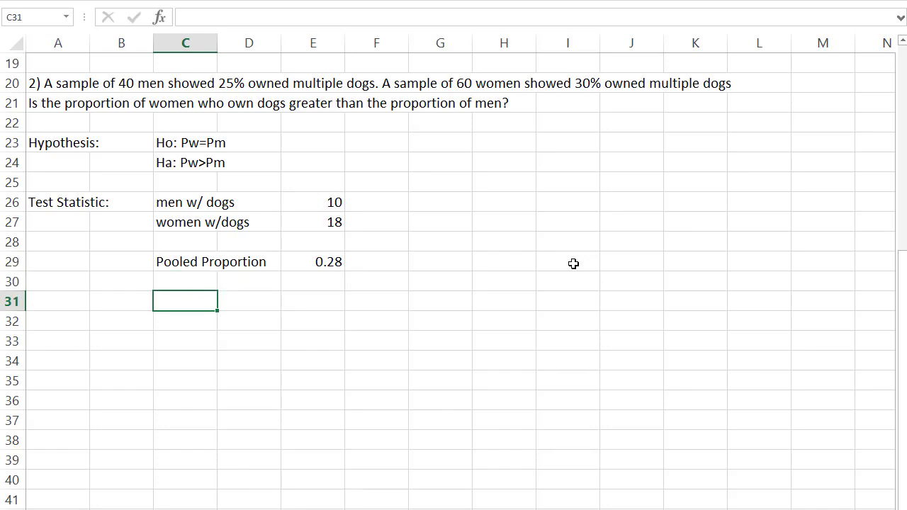
pyautogui.write('se')
pyautogui.press('Tab')
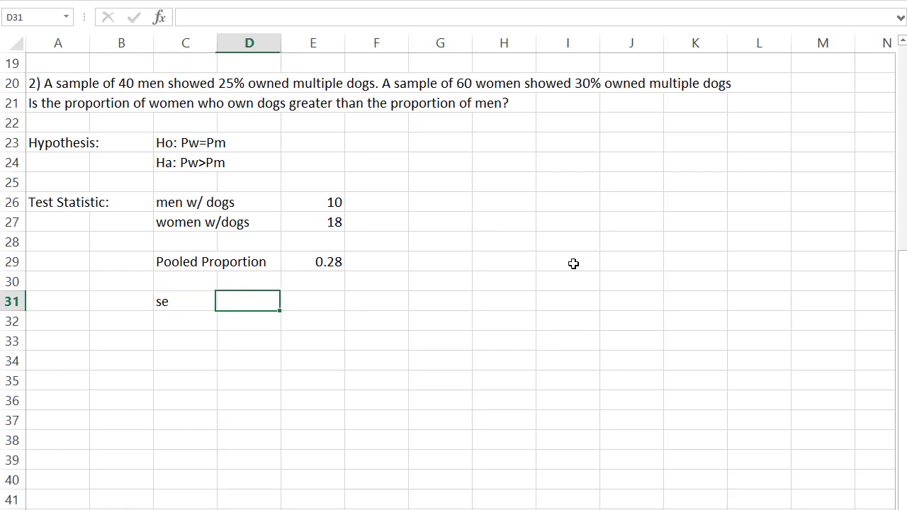
pyautogui.write('=sqrt(')
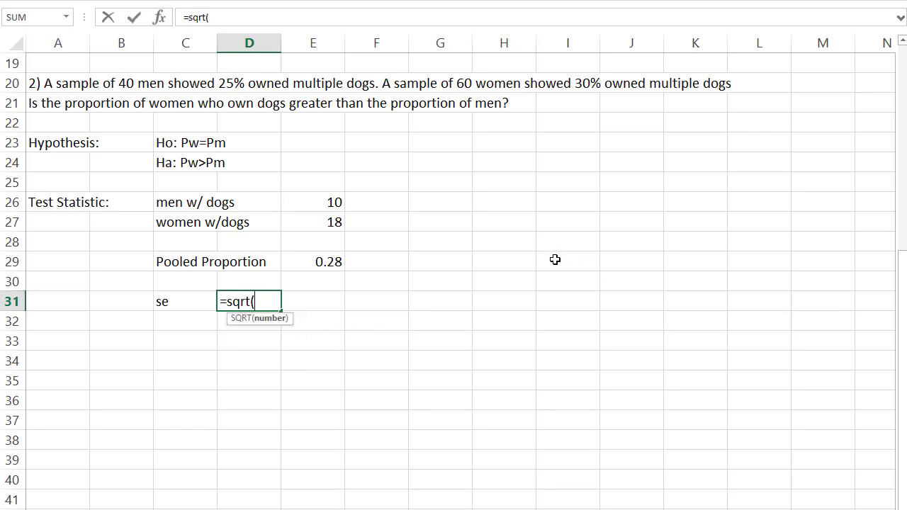
pyautogui.click(327, 258)
pyautogui.write('*(')
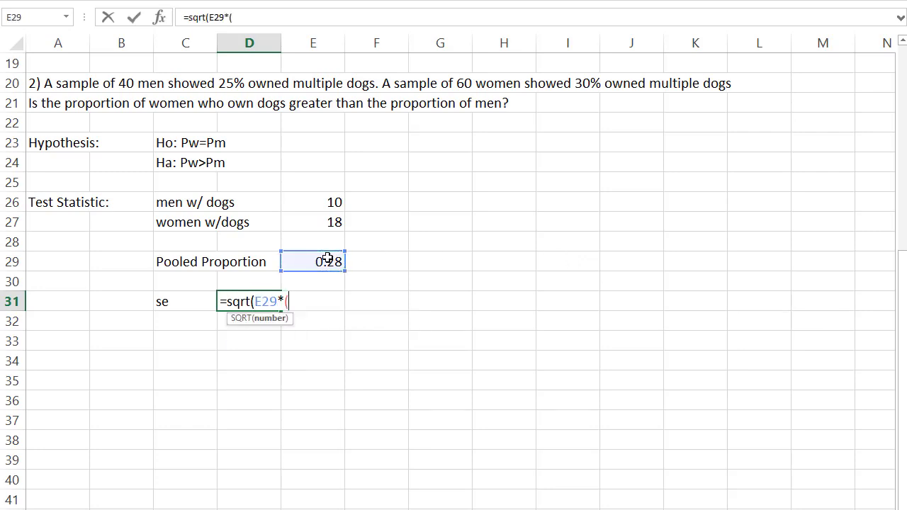
pyautogui.write('1-')
pyautogui.click(327, 258)
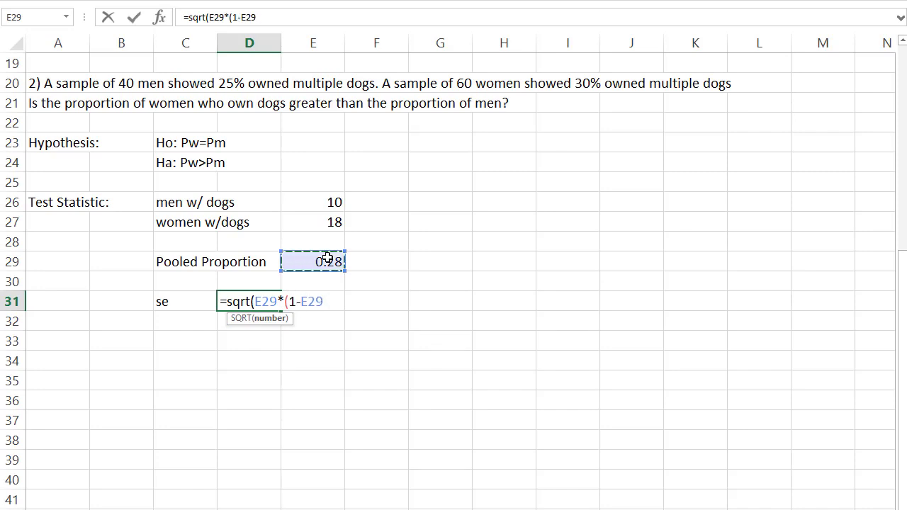
pyautogui.write(')*(1/')
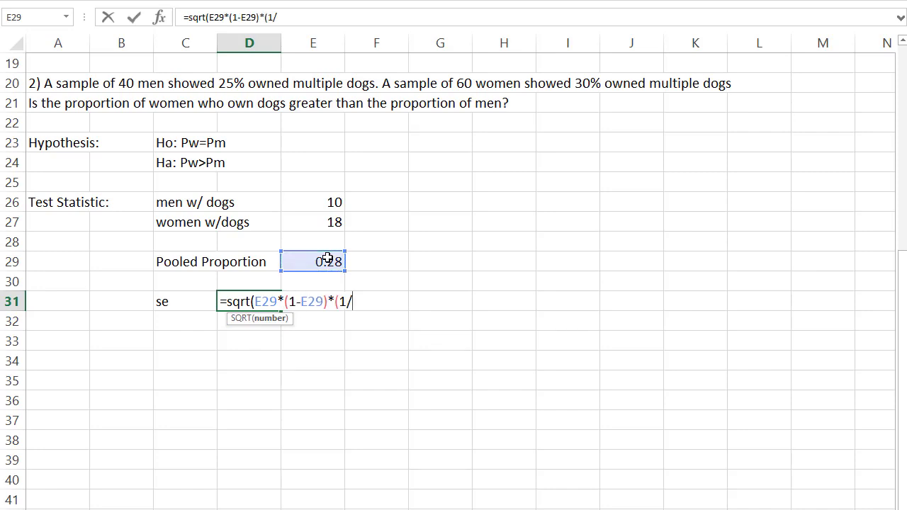
pyautogui.write('40+1/60))')
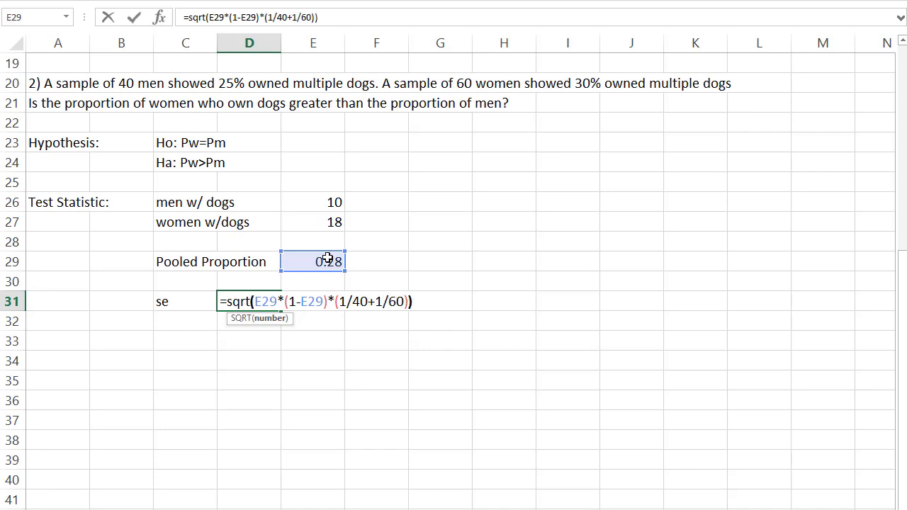
pyautogui.press('Return')
# - Add the label "z" in cell C33 and calculate it in D33 with =(0.30-0.25)/D31
pyautogui.press('Return')
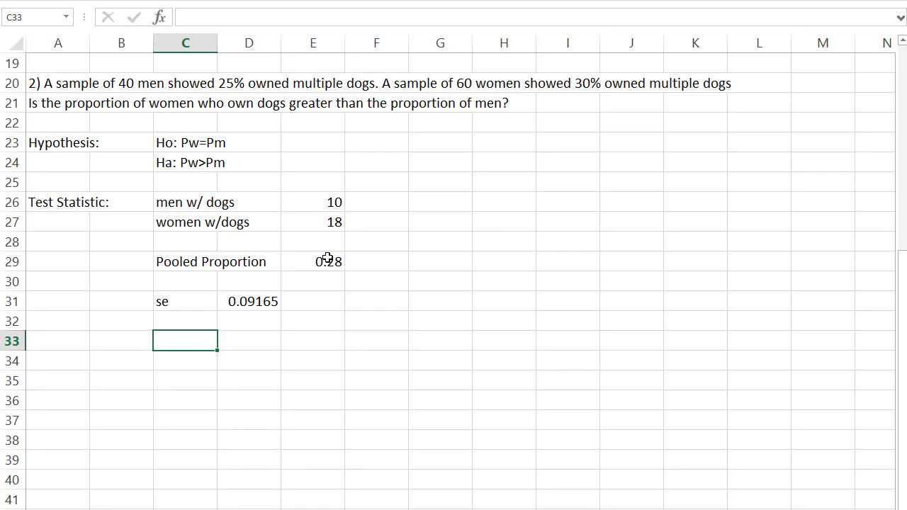
pyautogui.write('z')
pyautogui.press('Tab')
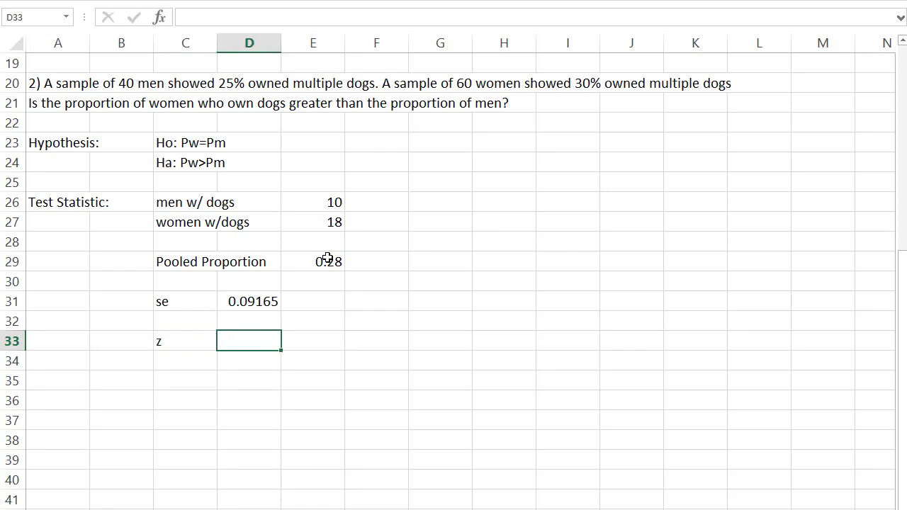
pyautogui.write('=')
pyautogui.write('(')
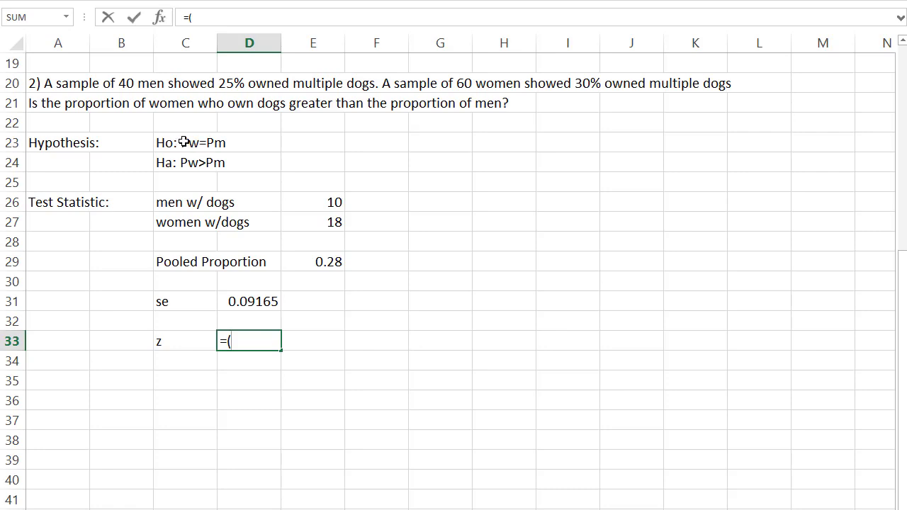
pyautogui.write('0.30-')
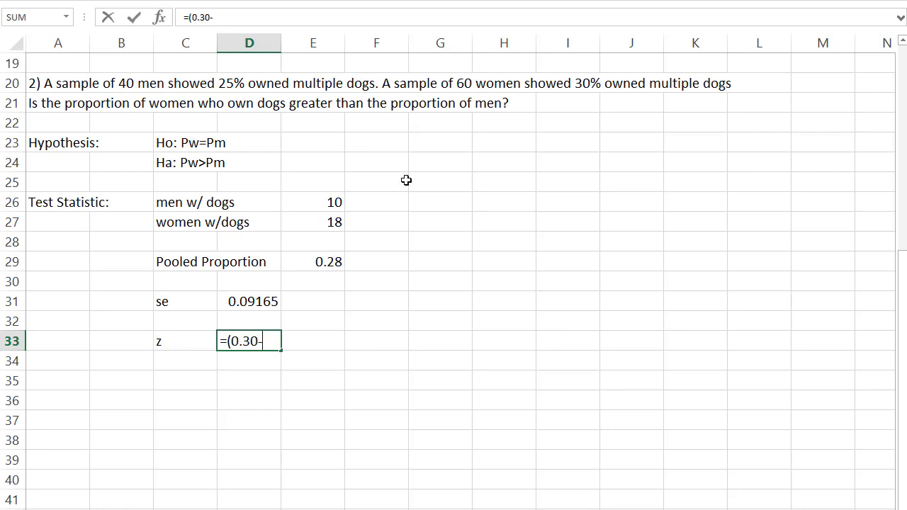
pyautogui.write('0.25)/')
pyautogui.click(234, 305)
pyautogui.press('Return')
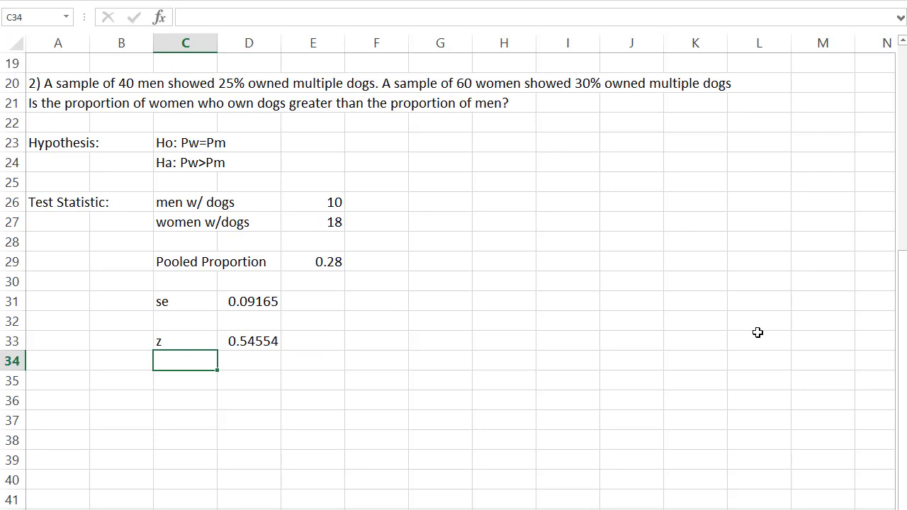
# - Add the heading "P-value" in cell A35, below the test statistic section
pyautogui.press('Down')
pyautogui.press('Home')
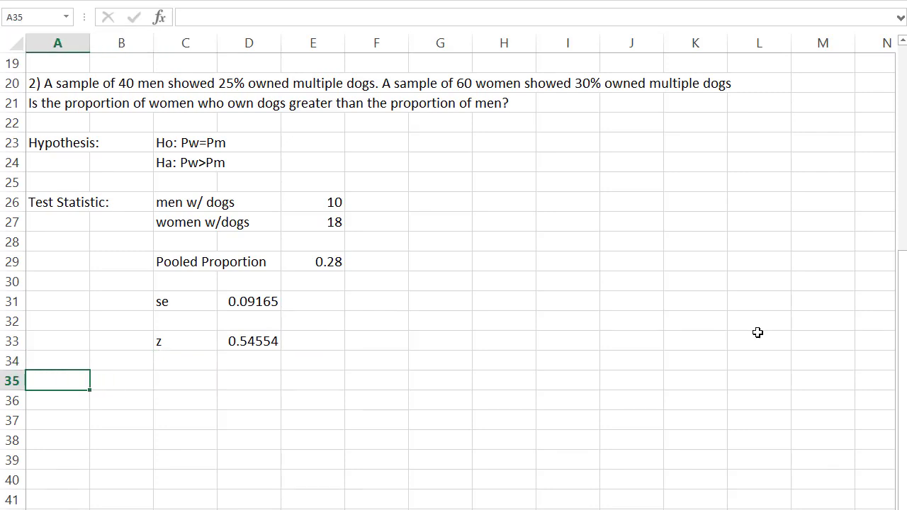
pyautogui.write('P-value')
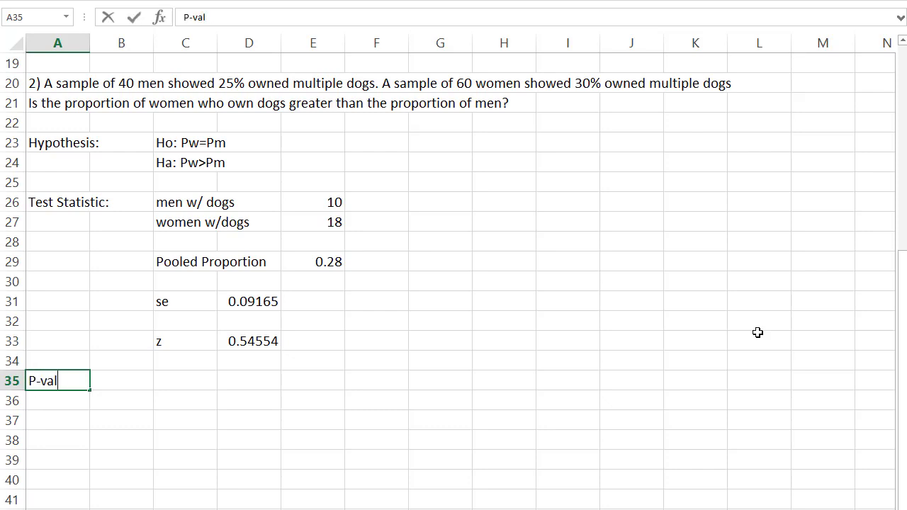
pyautogui.press('Tab')
# - Add the label "pvalue =" in cell C35 and calculate it in D35 with =1-norm.s.dist(D33,true)
pyautogui.press('Right')
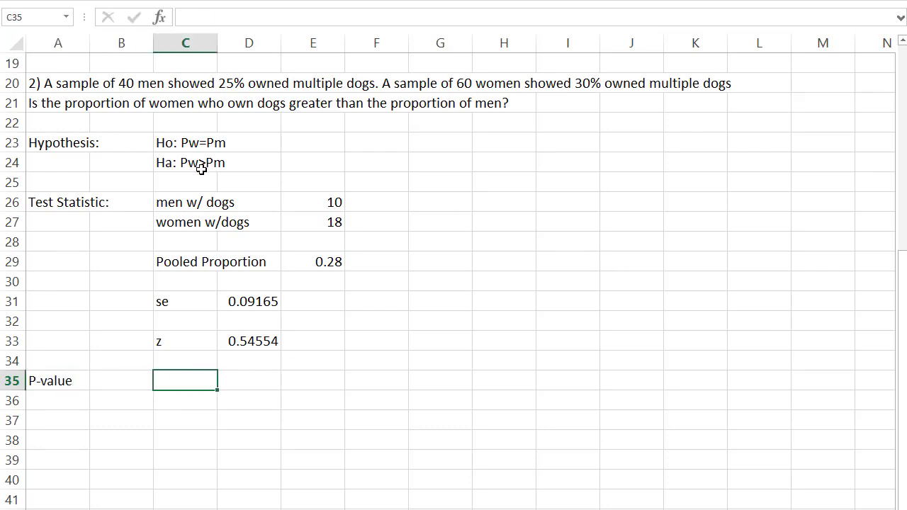
pyautogui.write('pvalue =')
pyautogui.press('Tab')
pyautogui.write('=')
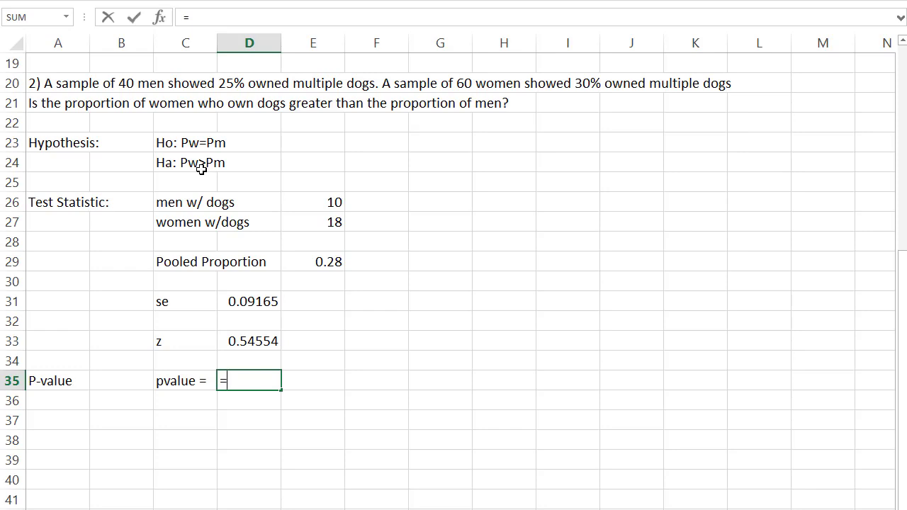
pyautogui.write('1-norm.')
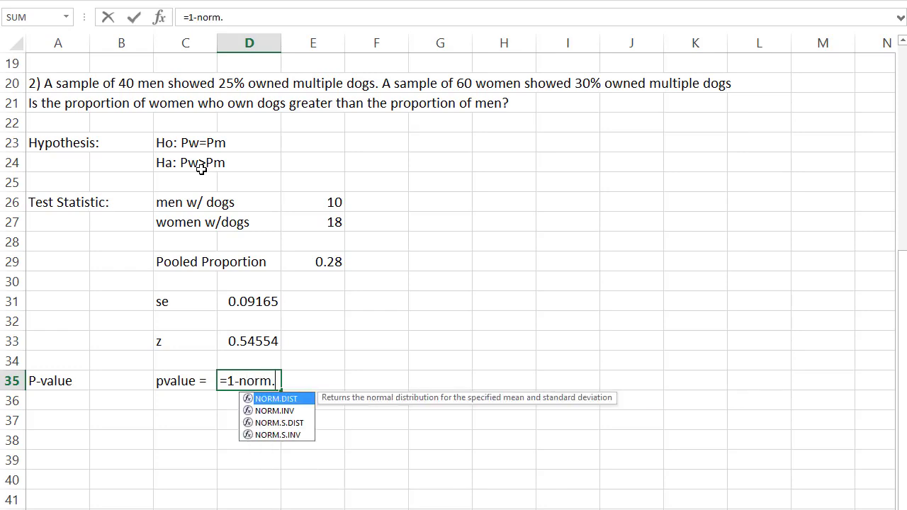
pyautogui.write('s.dist(')
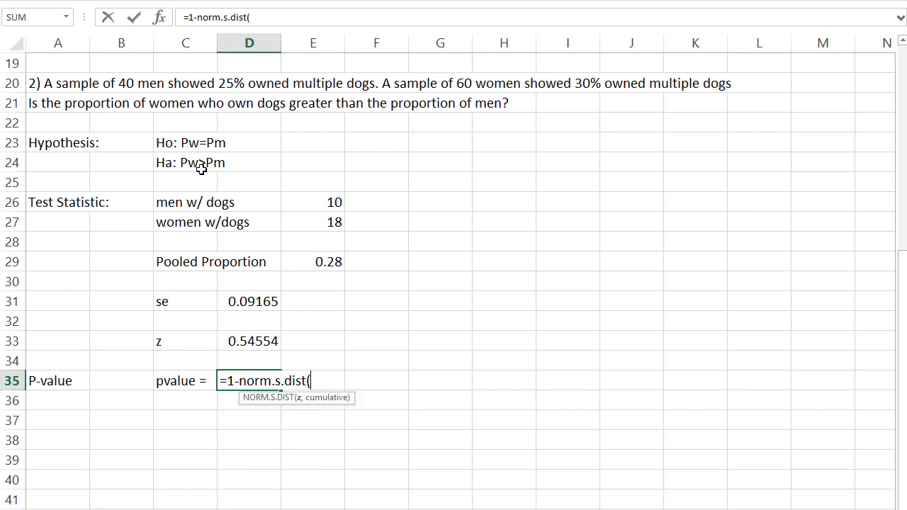
pyautogui.click(234, 344)
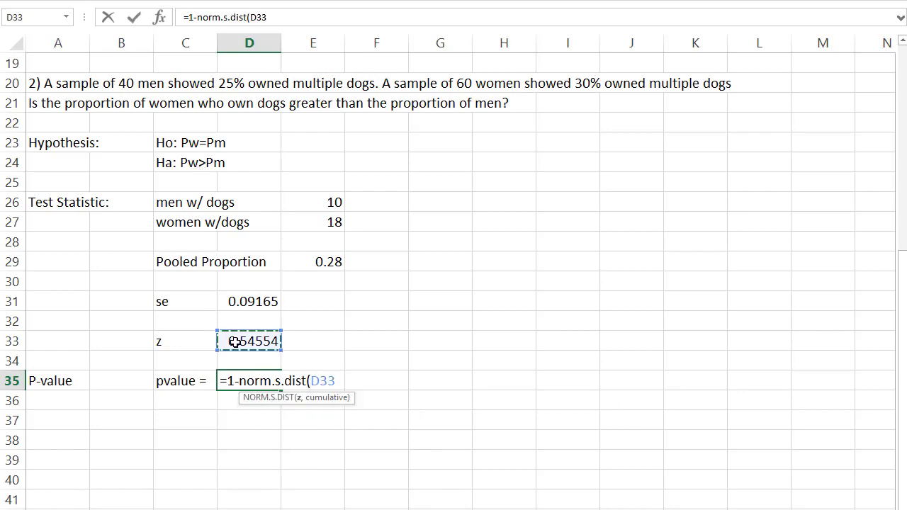
pyautogui.write(',true)')
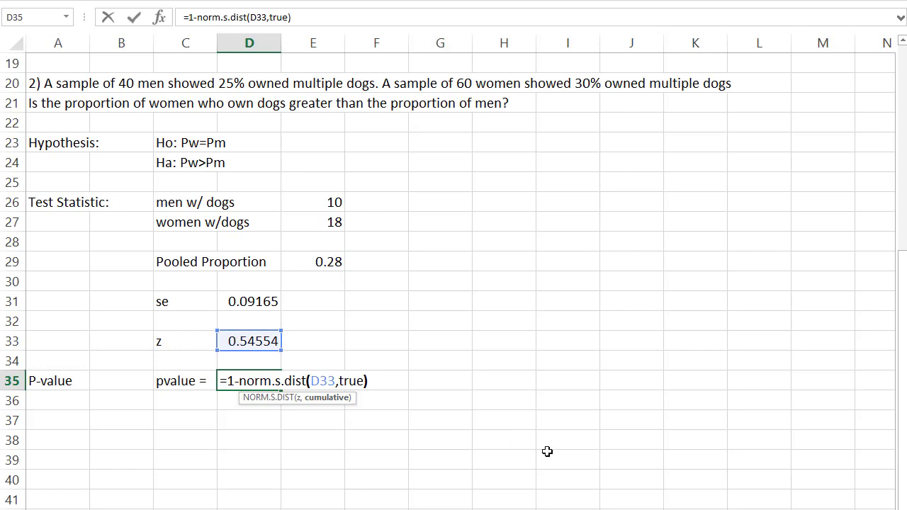
pyautogui.press('Return')
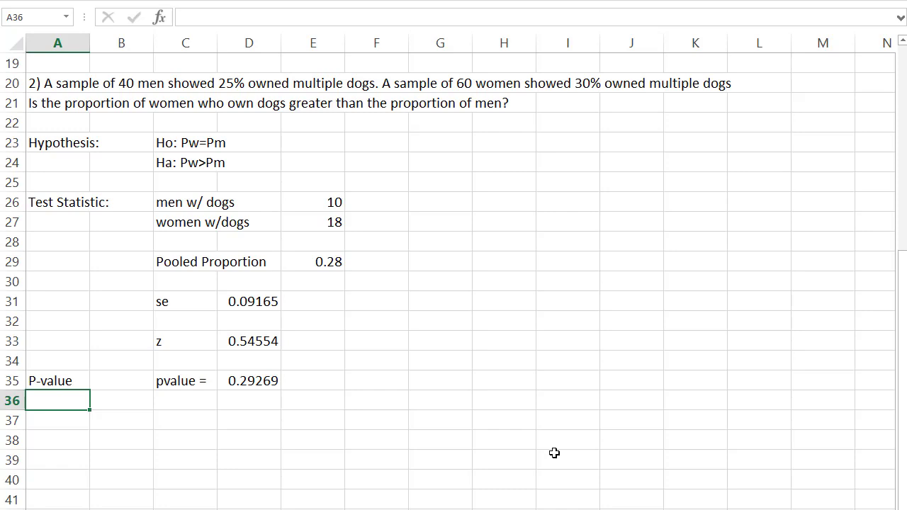
# - Add the heading "Conclusion:" in cell G23, on the same row as the hypothesis heading
pyautogui.press('Down')
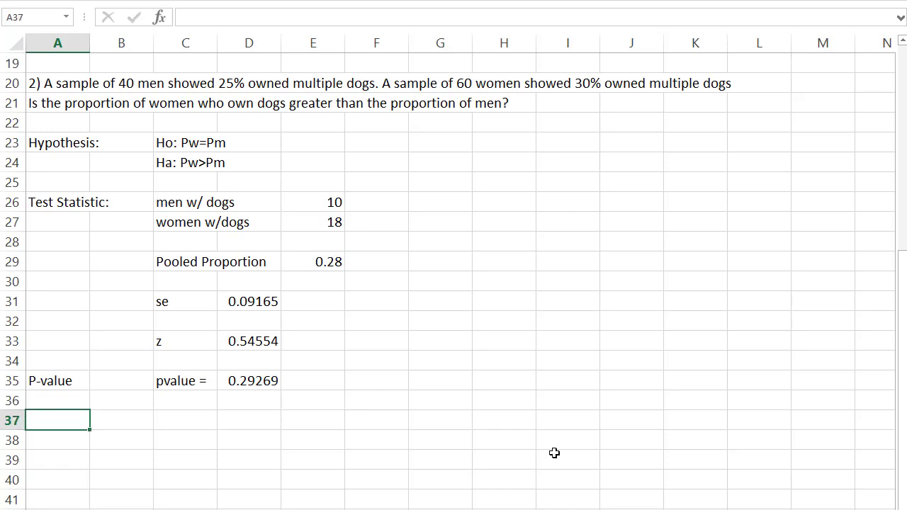
pyautogui.press('Right')
pyautogui.press('Right')
pyautogui.press('Right')
pyautogui.press('Right')
pyautogui.press('Right')
pyautogui.press('Right')
pyautogui.press('Right')
pyautogui.press('Right')
pyautogui.press('Right')
pyautogui.press('Right')
pyautogui.press('Right')
pyautogui.press('Up')
pyautogui.press('Up')
pyautogui.press('Up')
pyautogui.press('Up')
pyautogui.press('Up')
pyautogui.press('Up')
pyautogui.press('Up')
pyautogui.press('Up')
pyautogui.press('Up')
pyautogui.press('Up')
pyautogui.press('Up')
pyautogui.press('Up')
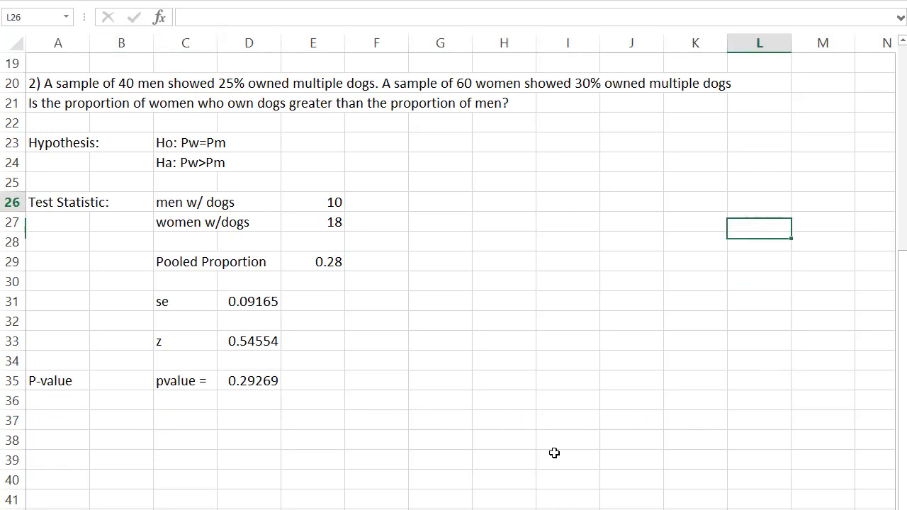
pyautogui.press('Left')
pyautogui.press('Left')
pyautogui.press('Left')
pyautogui.press('Left')
pyautogui.press('Left')
pyautogui.press('Left')
pyautogui.press('Left')
pyautogui.press('Left')
pyautogui.press('Up')
pyautogui.press('Up')
pyautogui.press('Right')
pyautogui.press('Right')
pyautogui.press('Right')
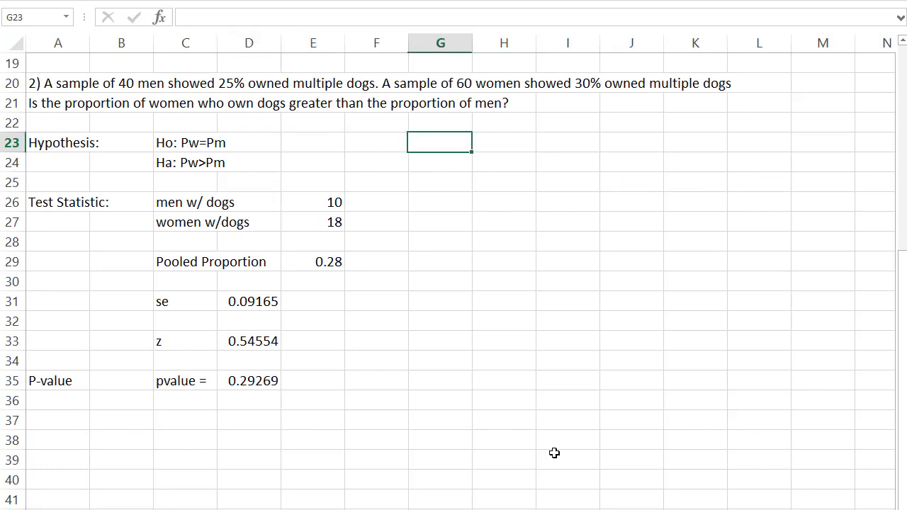
pyautogui.write('Conclusion:')
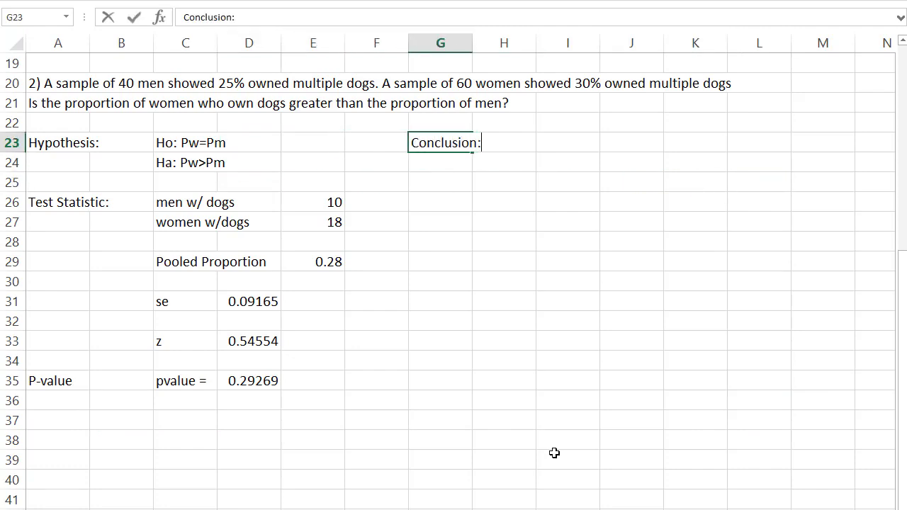
pyautogui.press('Return')
# - Add the label "alpha" in cell I24 and enter 0.05 beside it in J24
pyautogui.press('Right')
pyautogui.press('Right')
pyautogui.write('alpha')
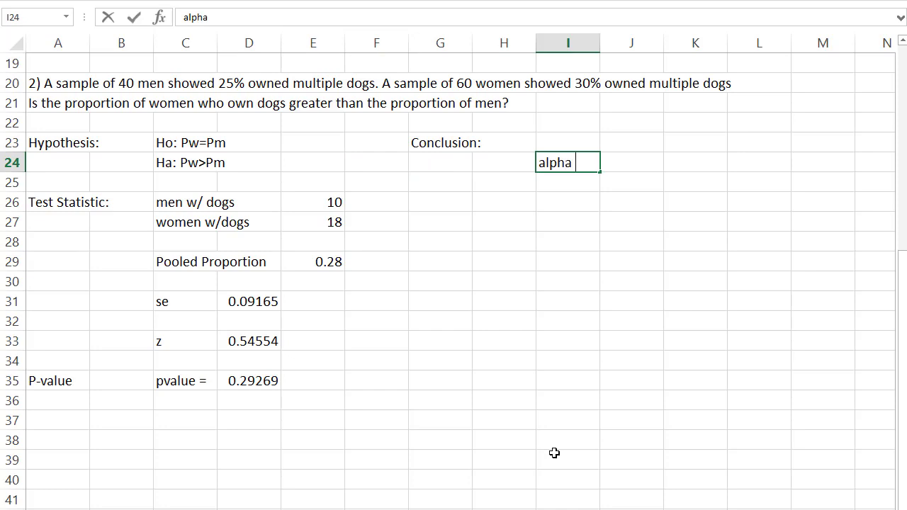
pyautogui.write(' =')
pyautogui.press('BackSpace')
pyautogui.press('BackSpace')
pyautogui.hotkey('ctrl', 'Return')
pyautogui.press('Tab')
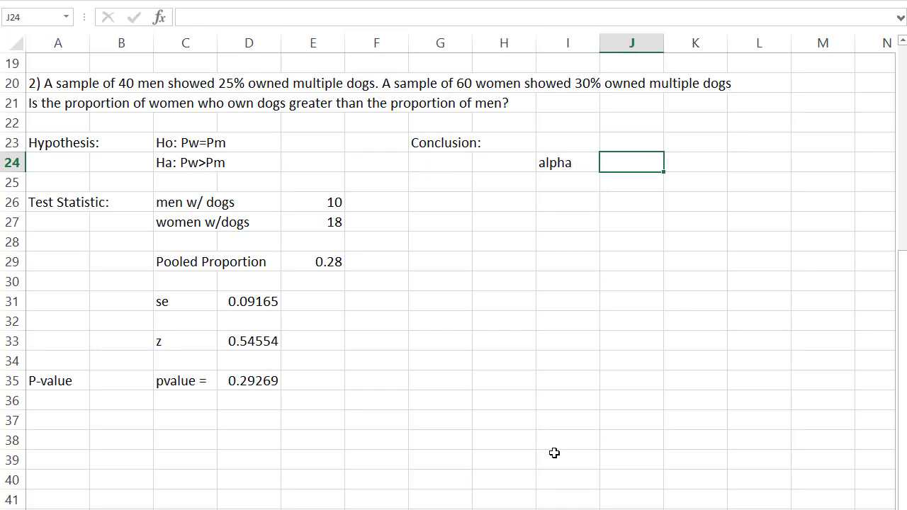
pyautogui.write('0.05')
pyautogui.press('Return')
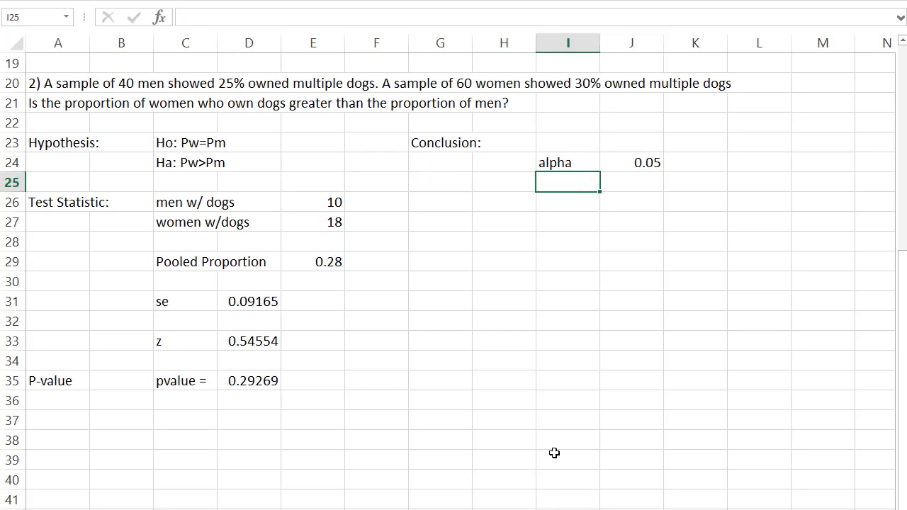
# - Add the label "Decision" in cell I26 and enter "fail to reject" beside it in J26
pyautogui.press('Return')
pyautogui.press('F2')
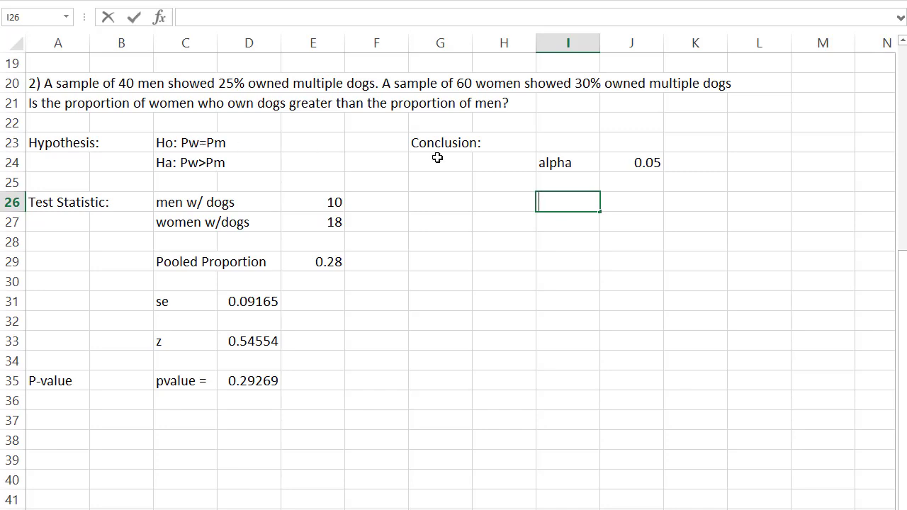
pyautogui.write('Decision')
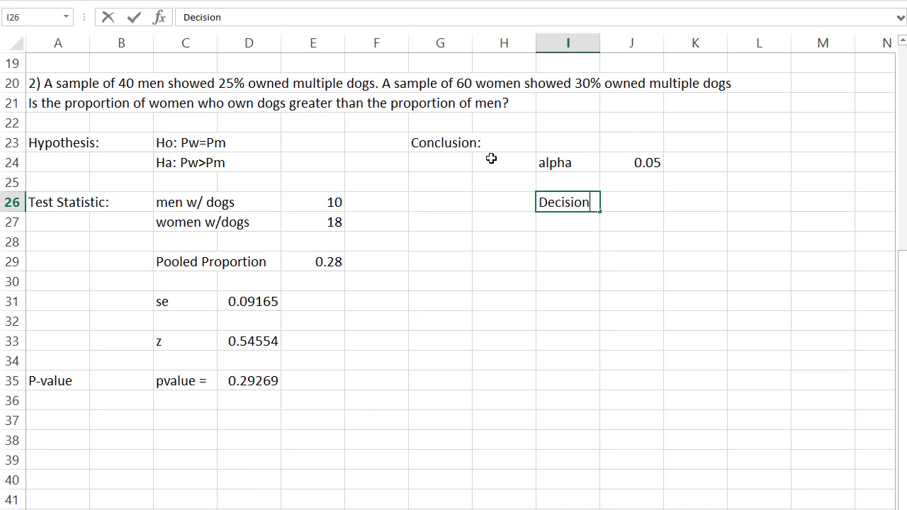
pyautogui.press('Tab')
pyautogui.write('fail to reject')
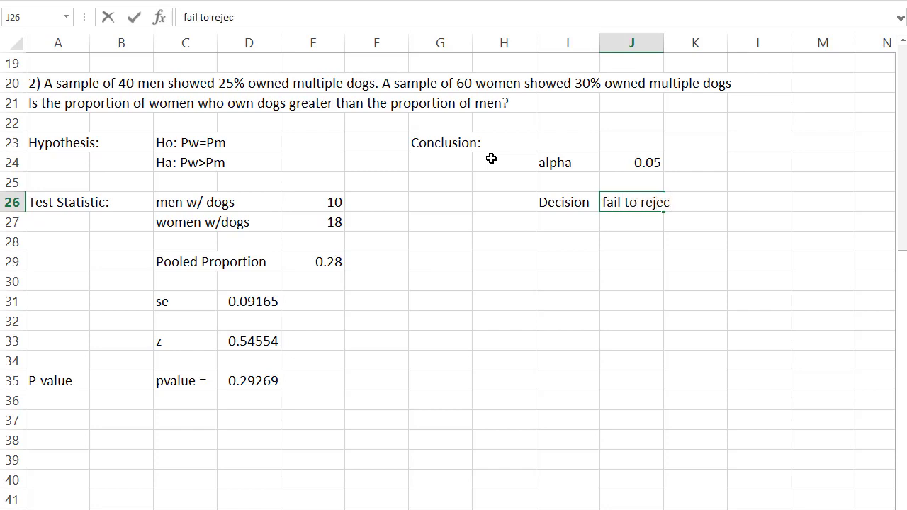
pyautogui.press('Return')
# - Add the label "Conclusion" in cell I28, below the decision row
pyautogui.press('Return')
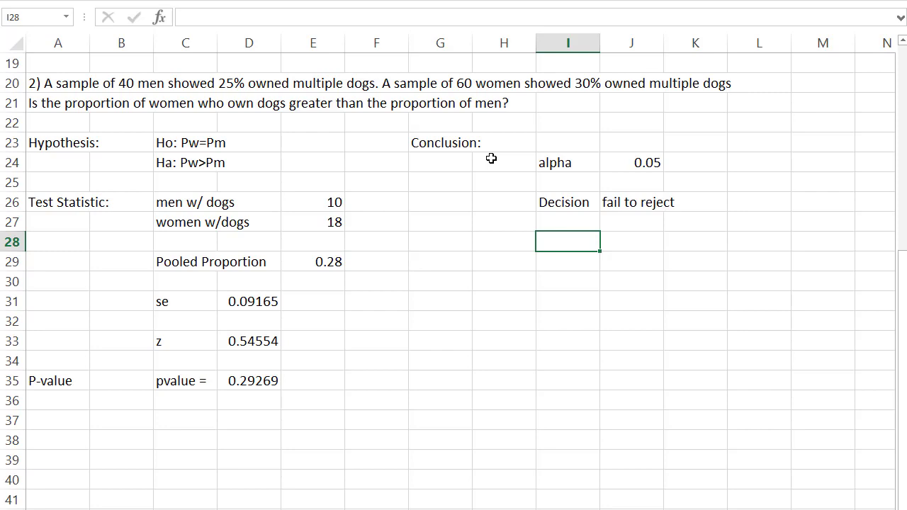
pyautogui.write('B')
pyautogui.press('BackSpace')
pyautogui.write('Conclusion')
pyautogui.press('Tab')
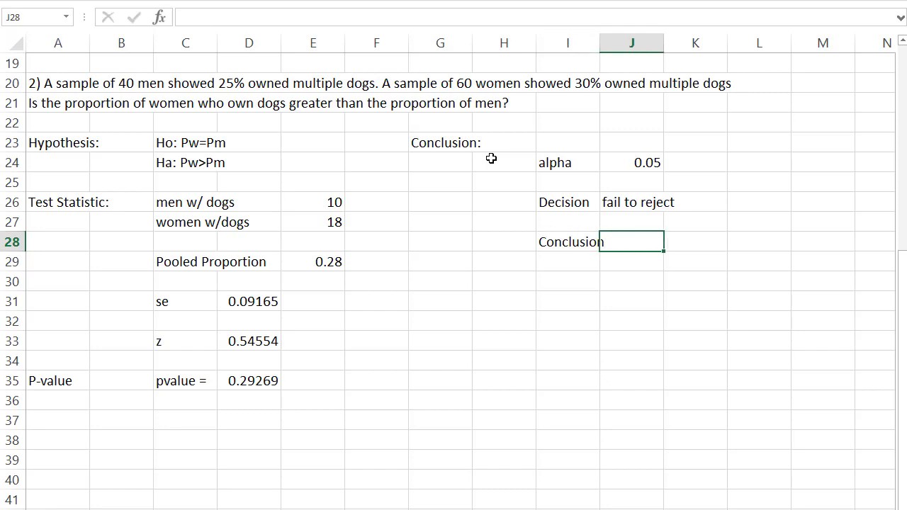
# - Enter "There is not sufficent evidence to conclude the proporiton" in I29, directly under the Conclusion label
pyautogui.press('Return')
pyautogui.write('Ther')
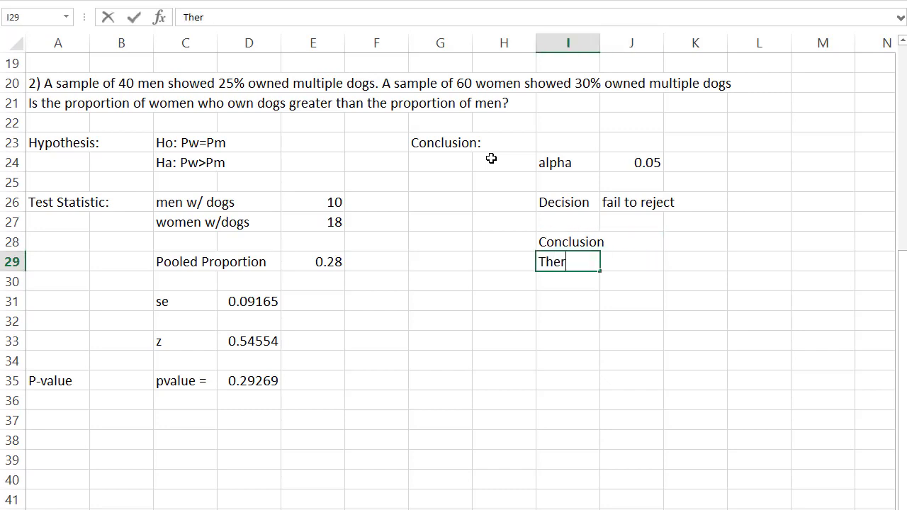
pyautogui.write('e is not suffiicen')
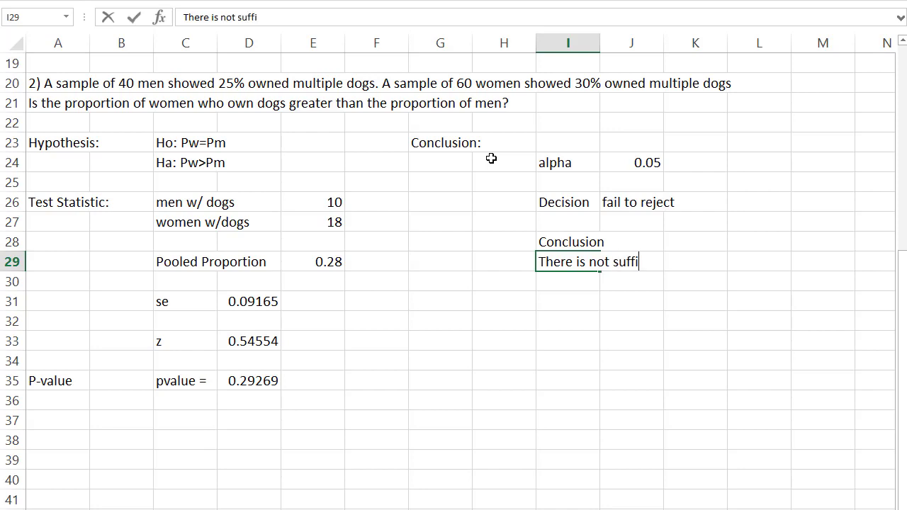
pyautogui.press('BackSpace')
pyautogui.press('BackSpace')
pyautogui.press('BackSpace')
pyautogui.press('BackSpace')
pyautogui.write('cent evidence to conclud')
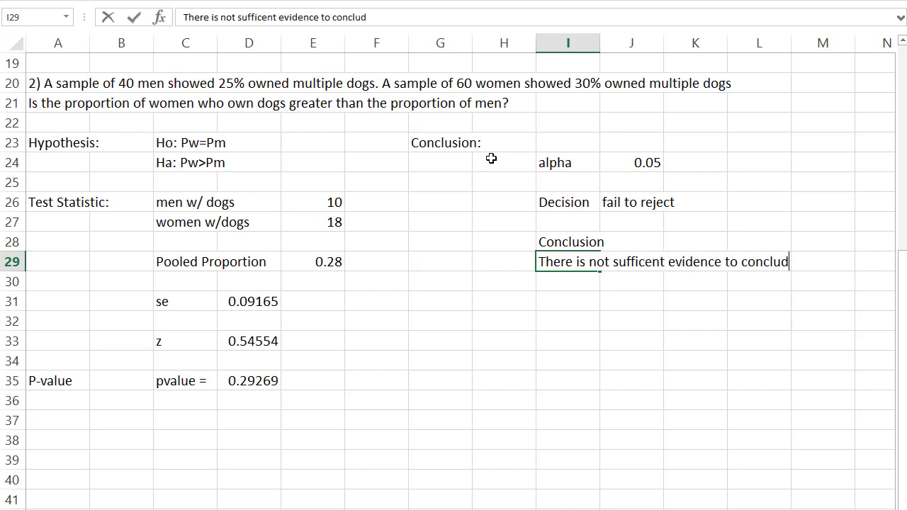
pyautogui.write('e the proporit')
pyautogui.write('on')
pyautogui.press('Return')
# - Continue the conclusion with "of women who own multiple dogs is greater than the" in I30 and "proportion of men who own multiple dogs." in I31
pyautogui.write('of women')
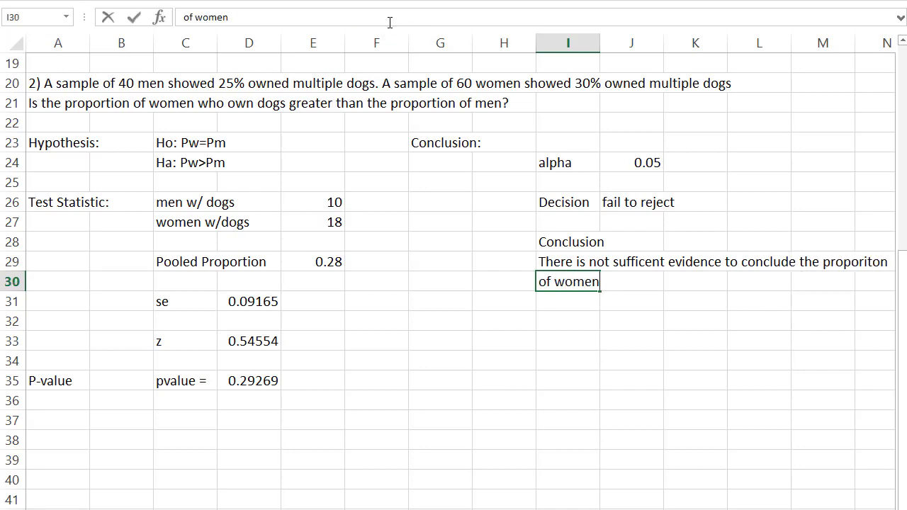
pyautogui.write(' who own multipl')
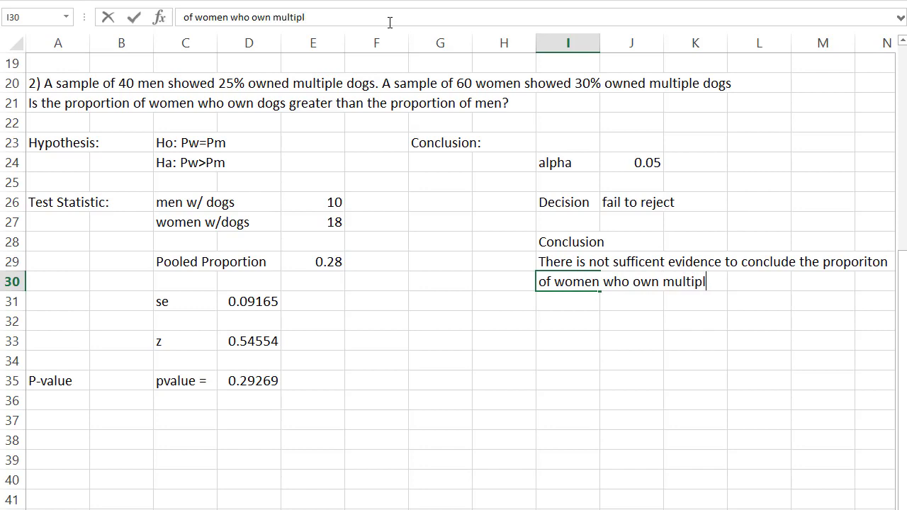
pyautogui.write('e dogs is great')
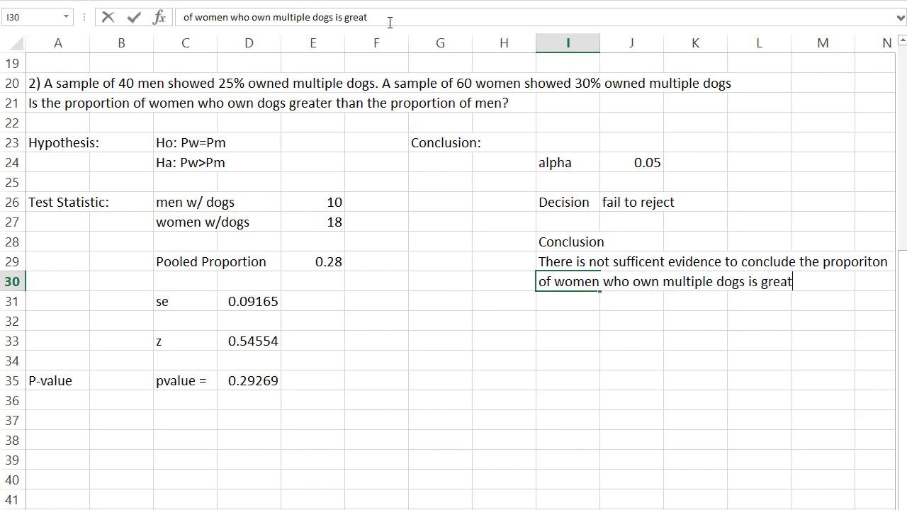
pyautogui.write('er than the')
pyautogui.press('Return')
pyautogui.write('propor')
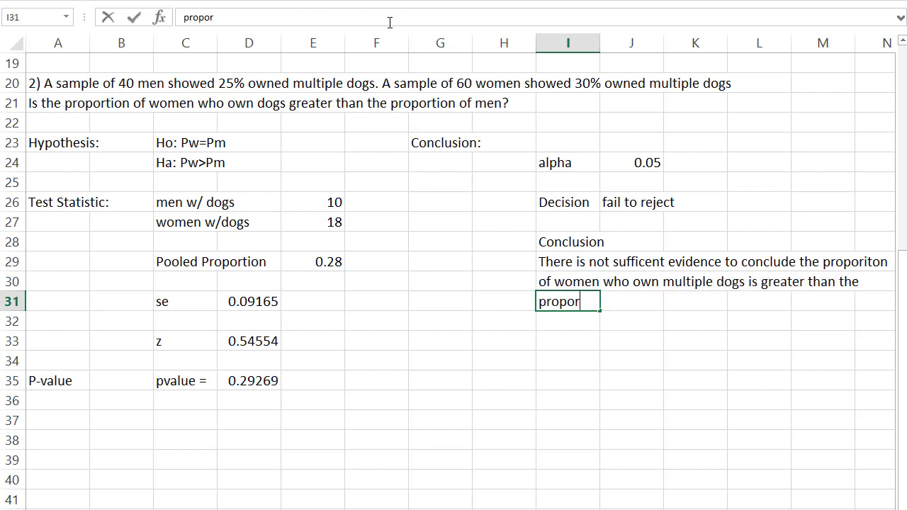
pyautogui.write('tion of men who own m')
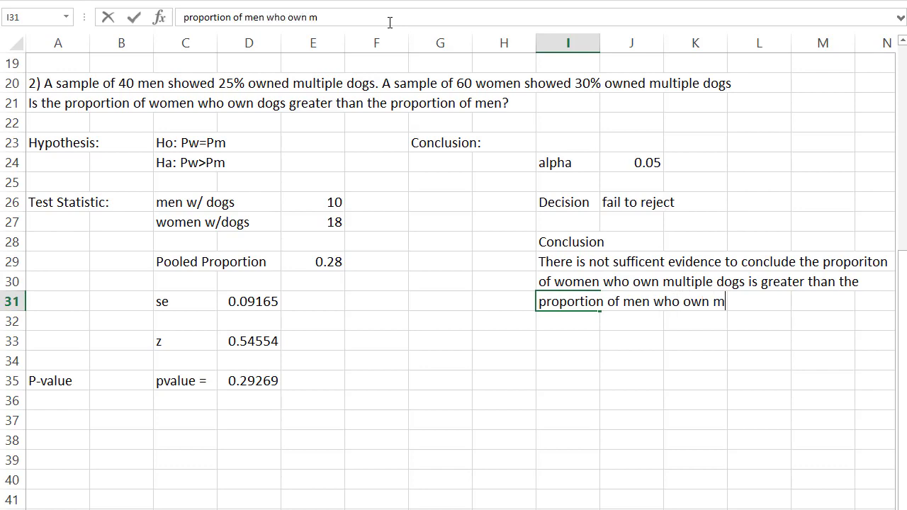
pyautogui.write('ultiple dogs.')
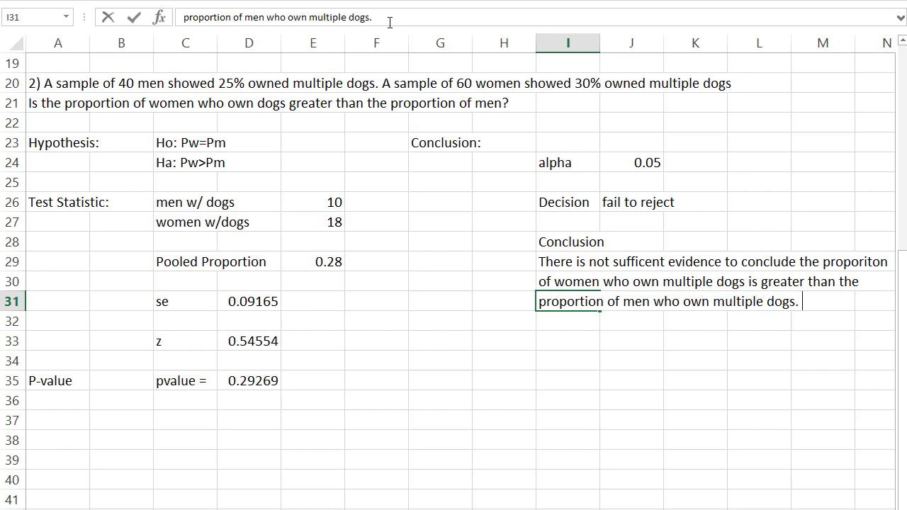
pyautogui.press('Return')
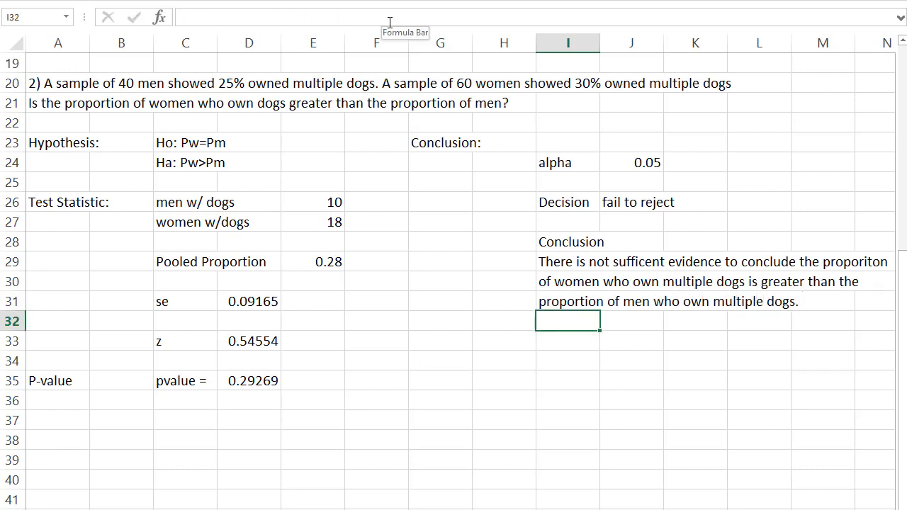
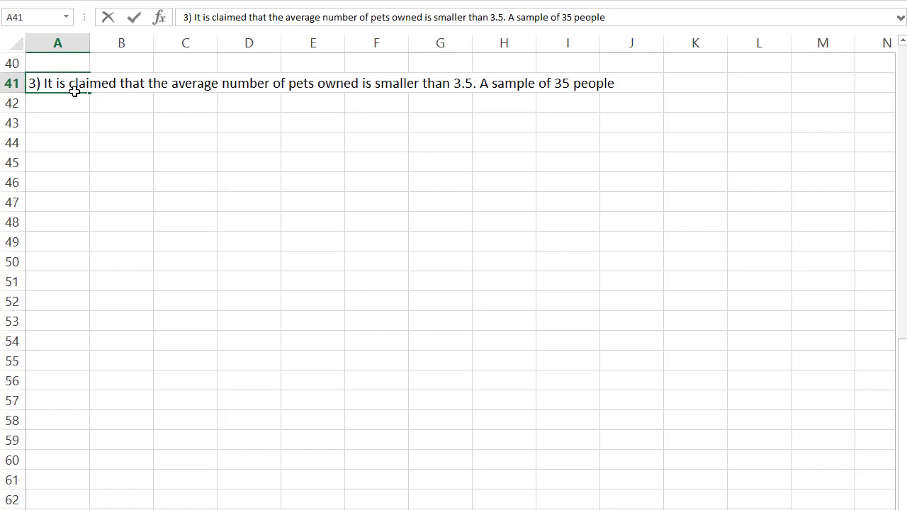
# - Complete the first line of problem 3 in A41 with "had an average of 3.48 pets with"
pyautogui.write('had an average of ')
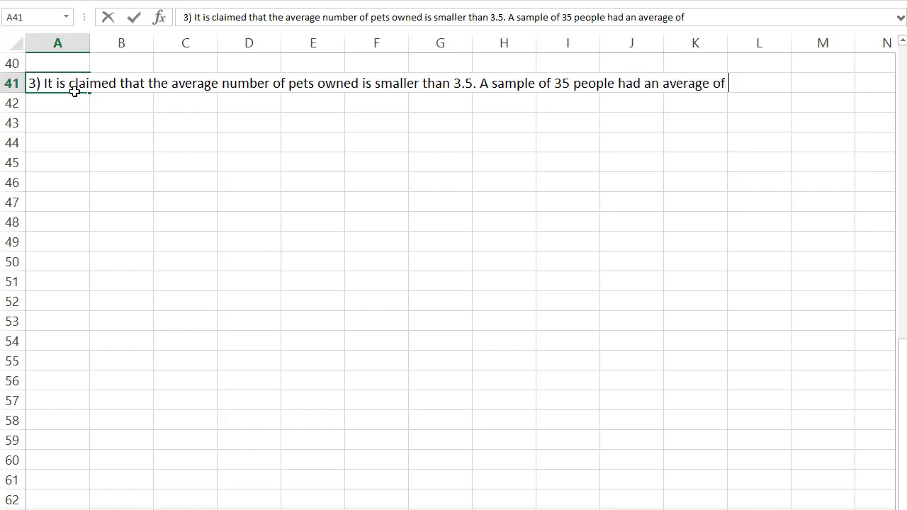
pyautogui.write('3.48 pets with')
pyautogui.press('Return')
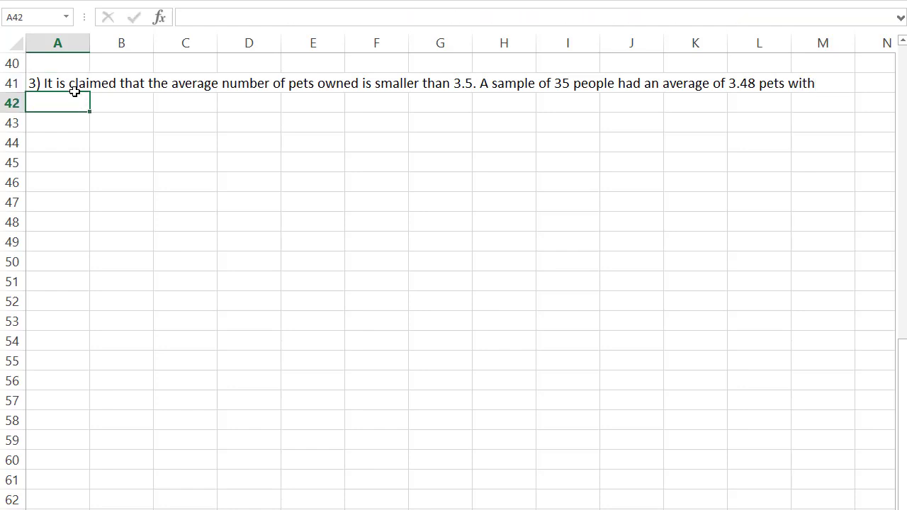
# - Enter "a standard deviation of 0.03. At the alpha = 0.01 level, can this be shown to be true?" in A42
pyautogui.write('a standard deviatio')
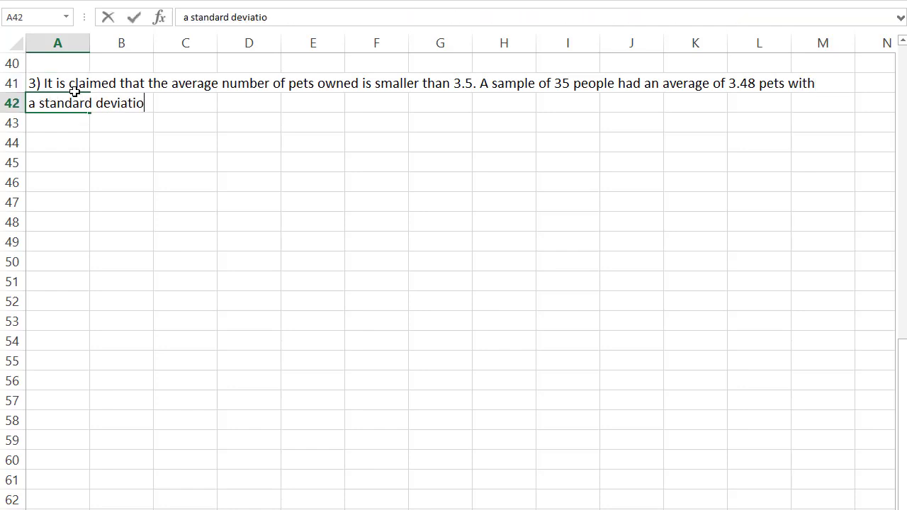
pyautogui.write('n of 0.03.')
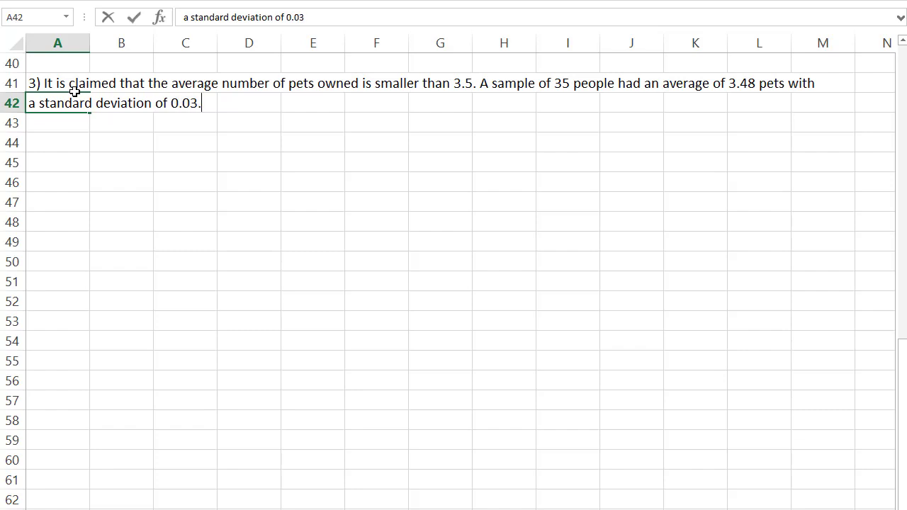
pyautogui.write(' At the al')
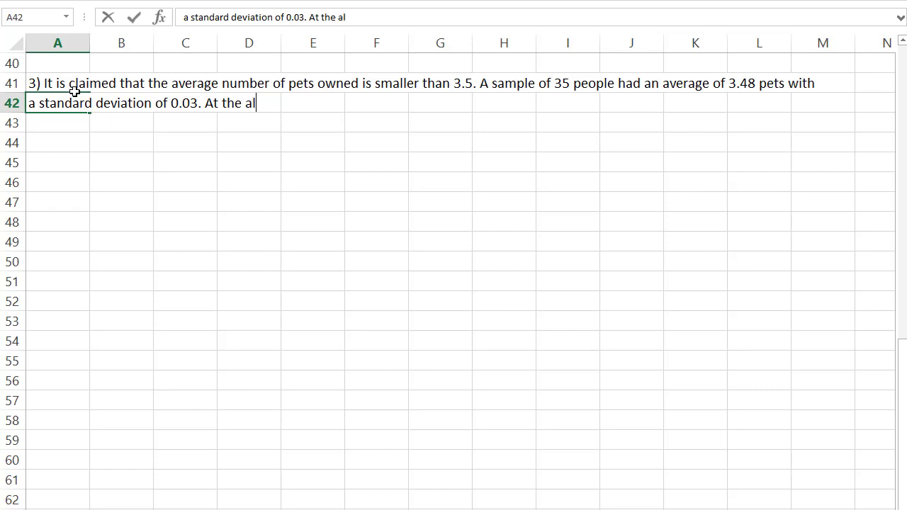
pyautogui.write('pha = 0.01 ')
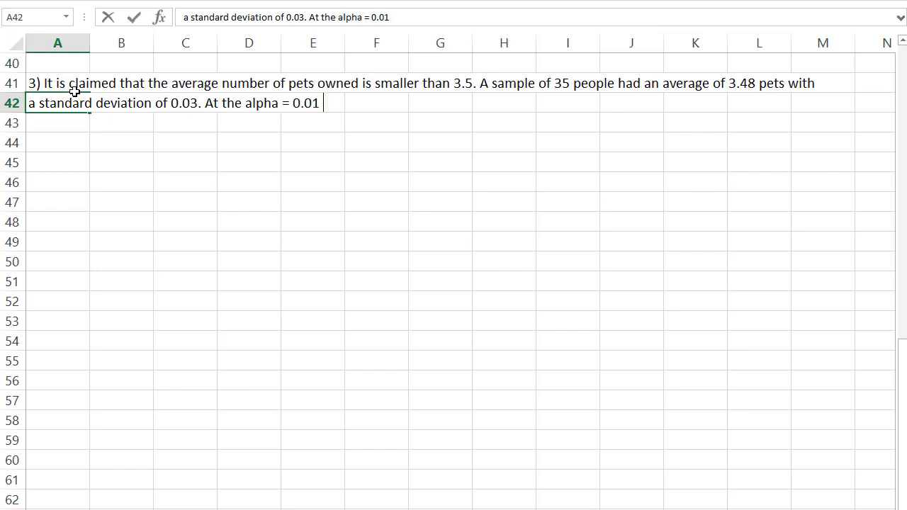
pyautogui.write('level, can this be shown ')
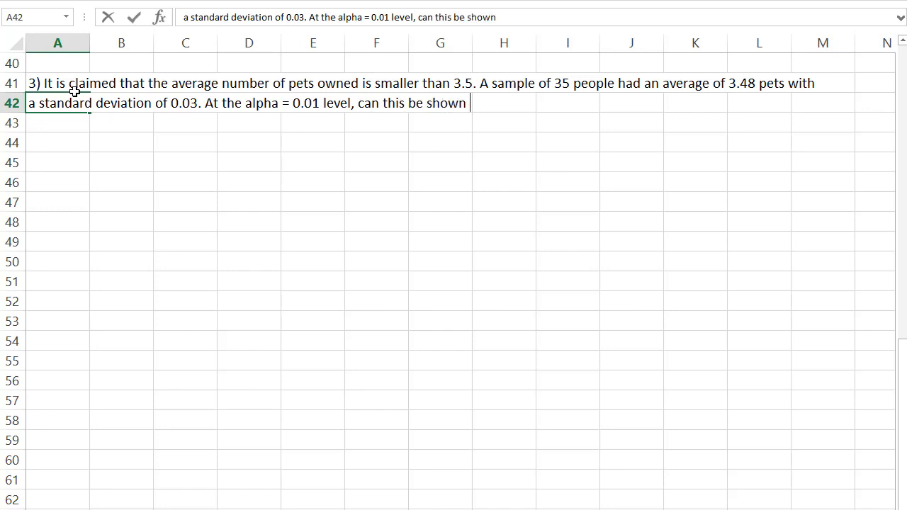
pyautogui.write('to be ture')
pyautogui.press('BackSpace')
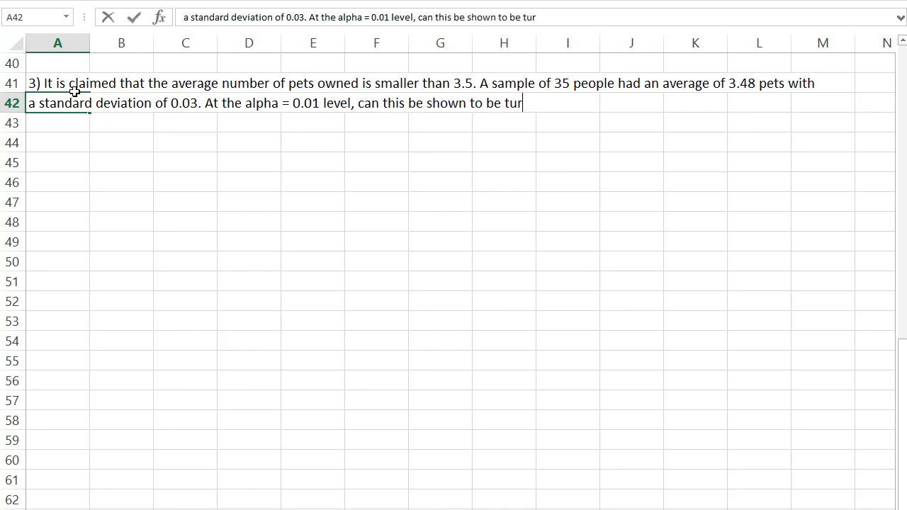
pyautogui.press('BackSpace')
pyautogui.press('BackSpace')
pyautogui.write('rue?')
pyautogui.press('Return')
pyautogui.press('Return')
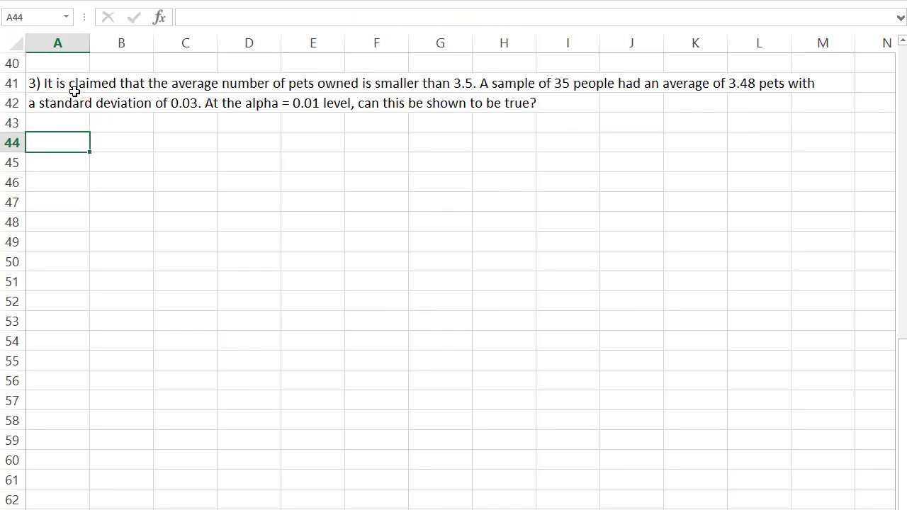
# - Add the label "Hypothesis:" in A44, with "Ho: u = 3.5" in C44 and "Ha: u < 3.5" in C45
pyautogui.write('Hypothesis:')
pyautogui.press('Tab')
pyautogui.press('Tab')
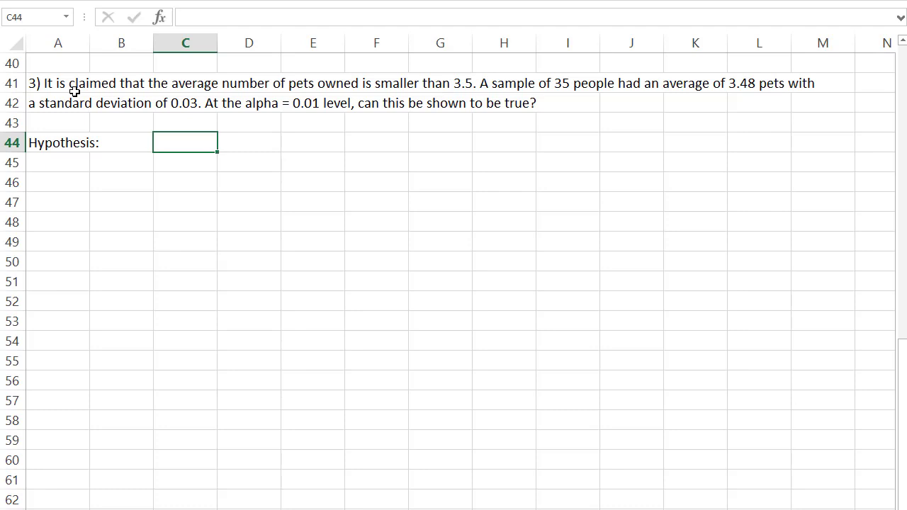
pyautogui.write('Ho: u = 3.5')
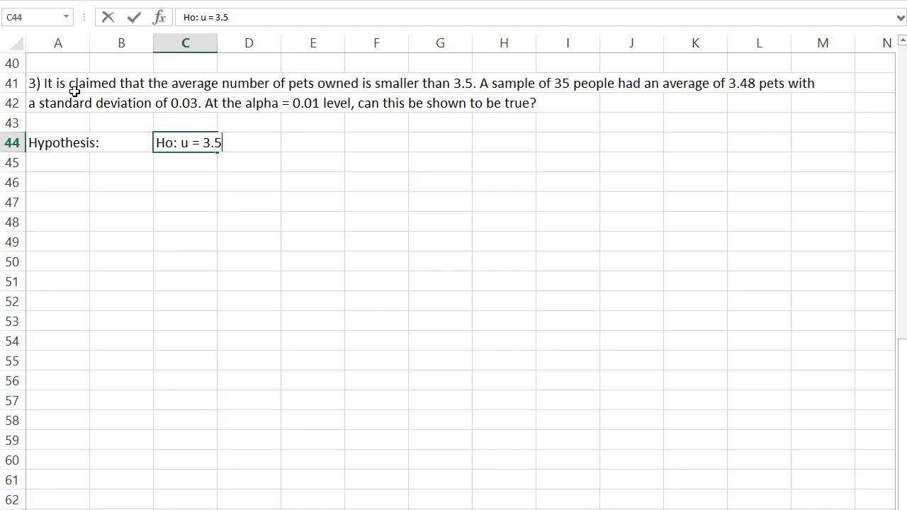
pyautogui.press('Return')
pyautogui.press('Tab')
pyautogui.press('Tab')
pyautogui.write('Ha: u')
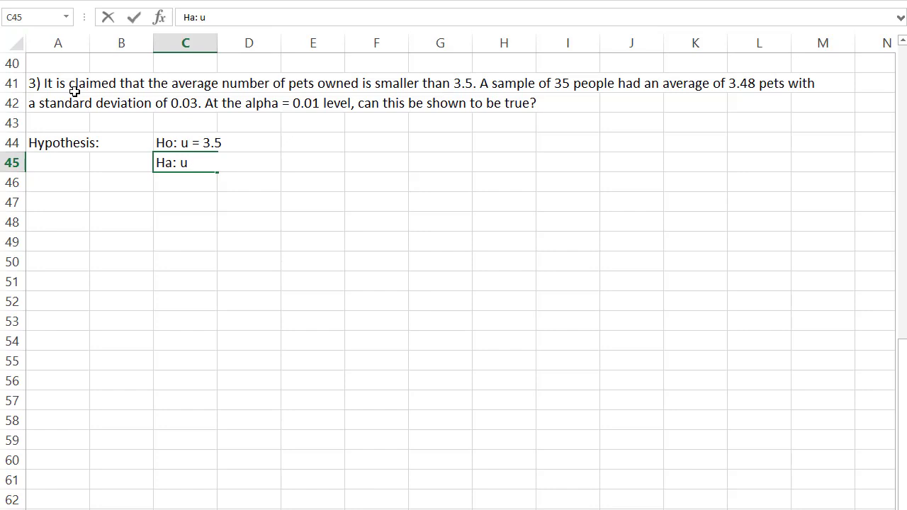
pyautogui.write(' < 3.5')
# - Add the heading "Test Statistic:" in cell A47, below the hypotheses of problem 3
pyautogui.press('Down')
pyautogui.press('Down')
pyautogui.press('Left')
pyautogui.press('Left')
pyautogui.write('Test ')
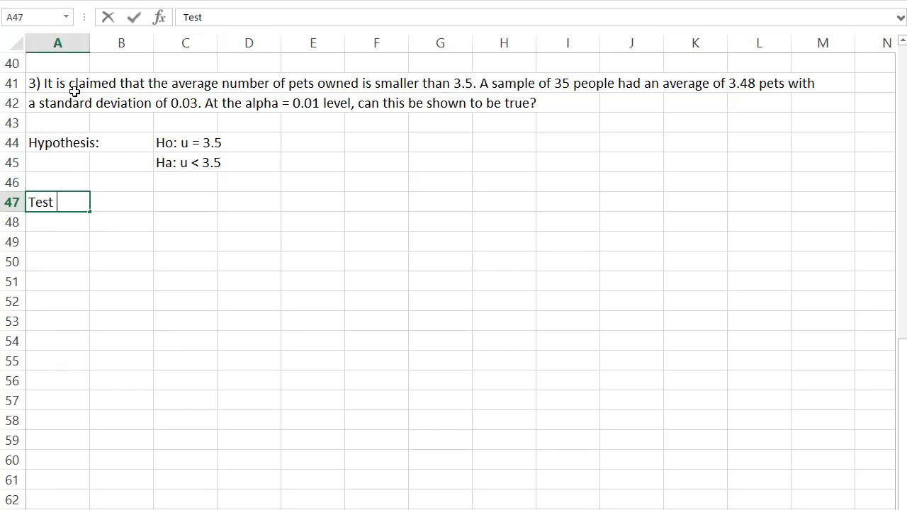
pyautogui.write('Statistic:')
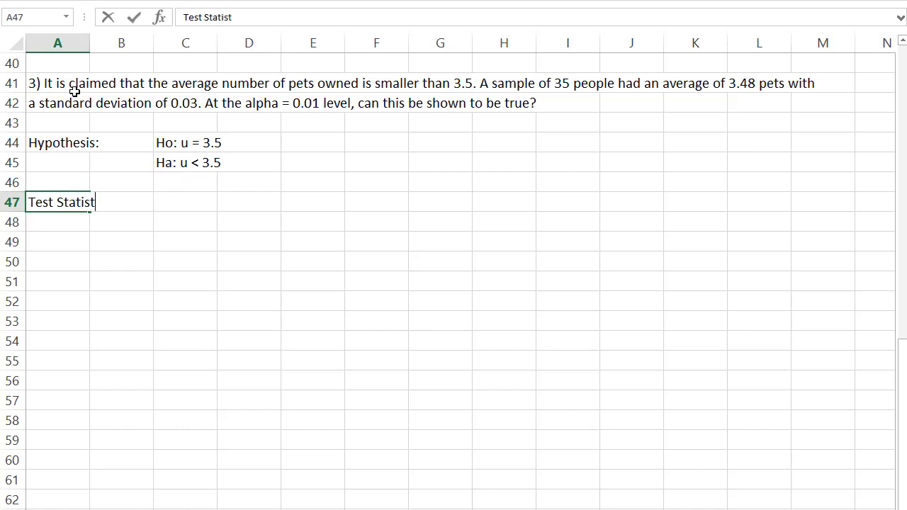
# - Label C47 "se" and calculate the standard error in D47 as 0.03 divided by the square root of 35
pyautogui.press('Right')
pyautogui.press('Right')
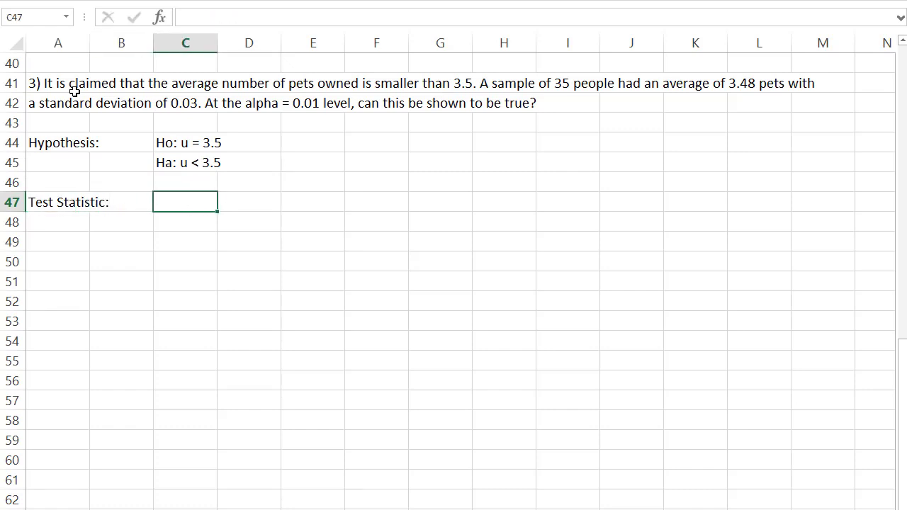
pyautogui.write('se')
pyautogui.press('Right')
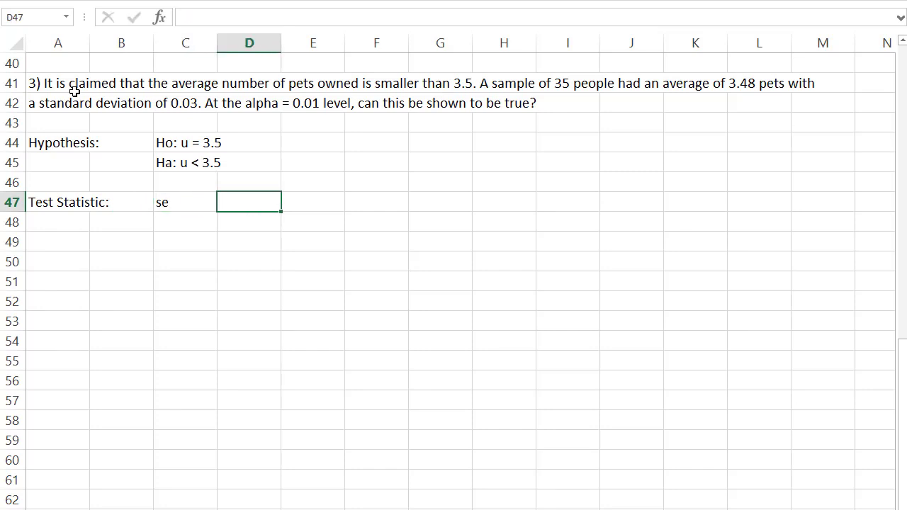
pyautogui.write('=0.03')
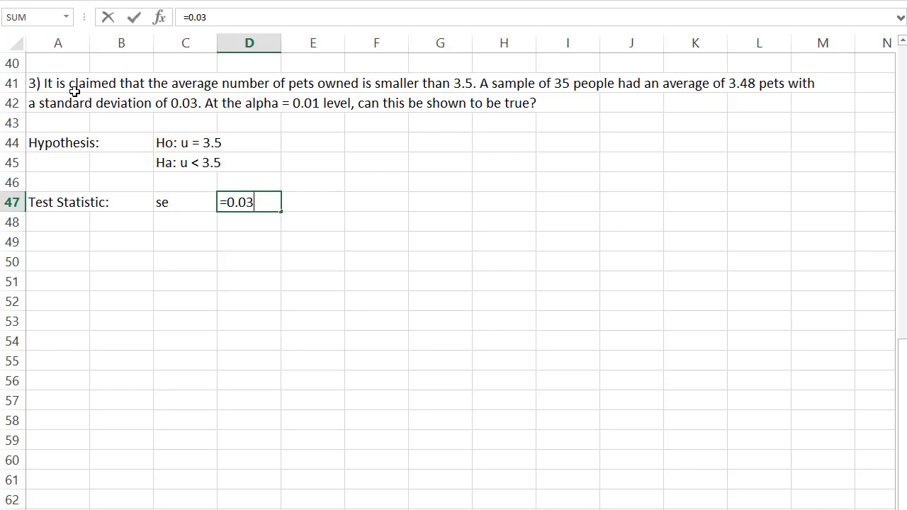
pyautogui.write('/sqrt(')
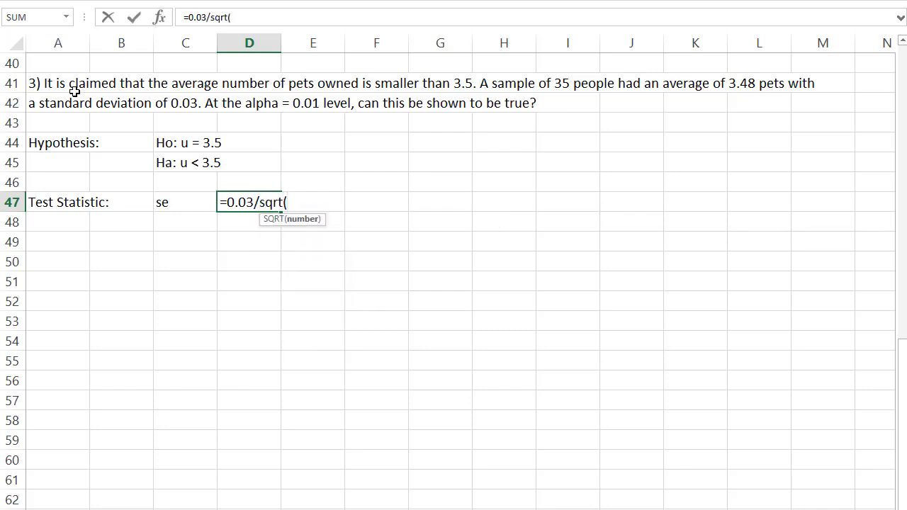
pyautogui.write('35')
pyautogui.press('Return')
# - Label C49 "t" and calculate the test statistic in D49 with the formula =(3.48-3.5)/D47
pyautogui.press('Down')
pyautogui.press('Home')
pyautogui.press('Right')
pyautogui.press('Right')
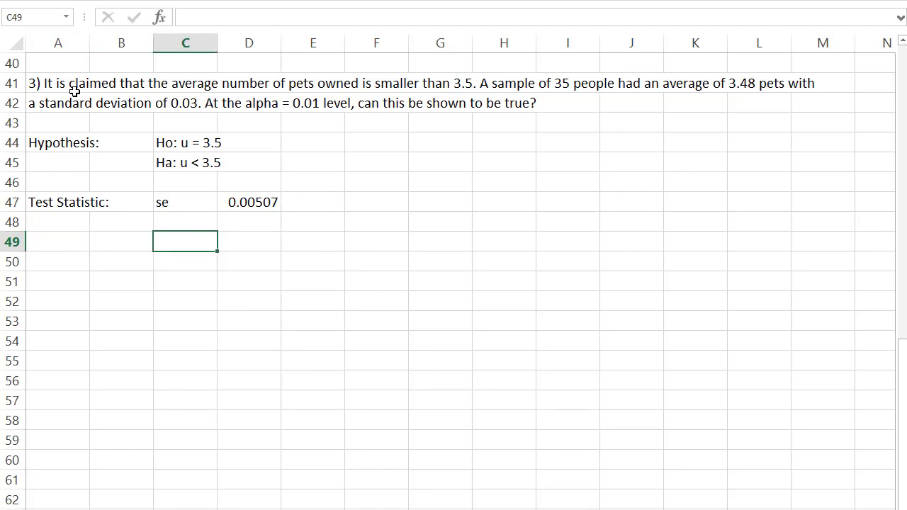
pyautogui.write('t')
pyautogui.press('Right')
pyautogui.write('=')
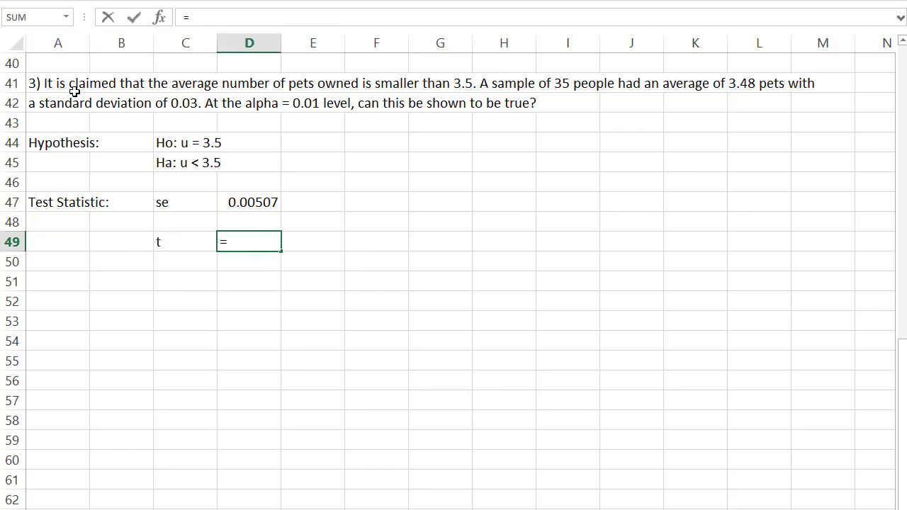
pyautogui.write('(')
pyautogui.write('3.48-3.5)/')
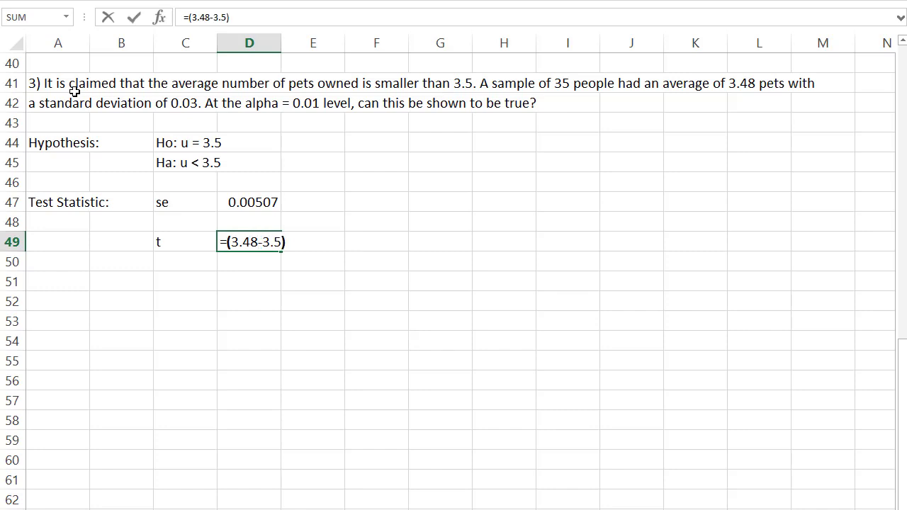
pyautogui.click(253, 206)
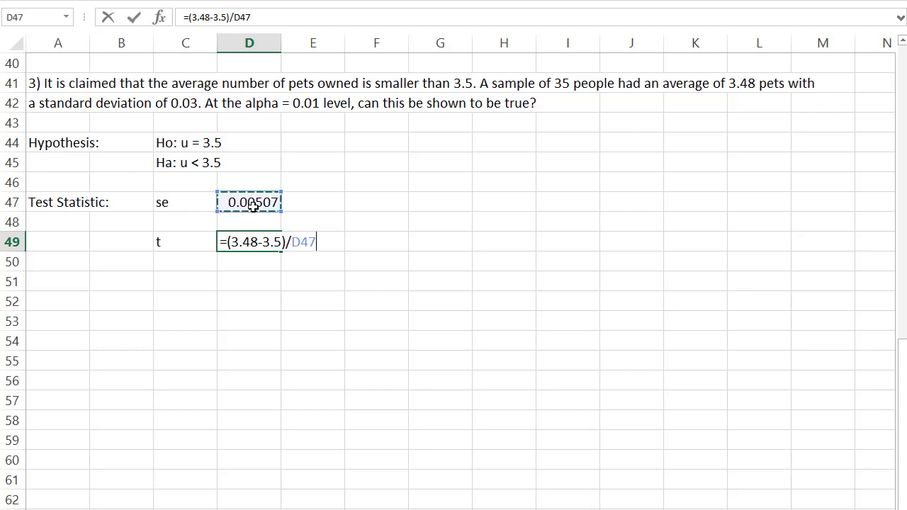
pyautogui.press('Return')
pyautogui.press('Return')
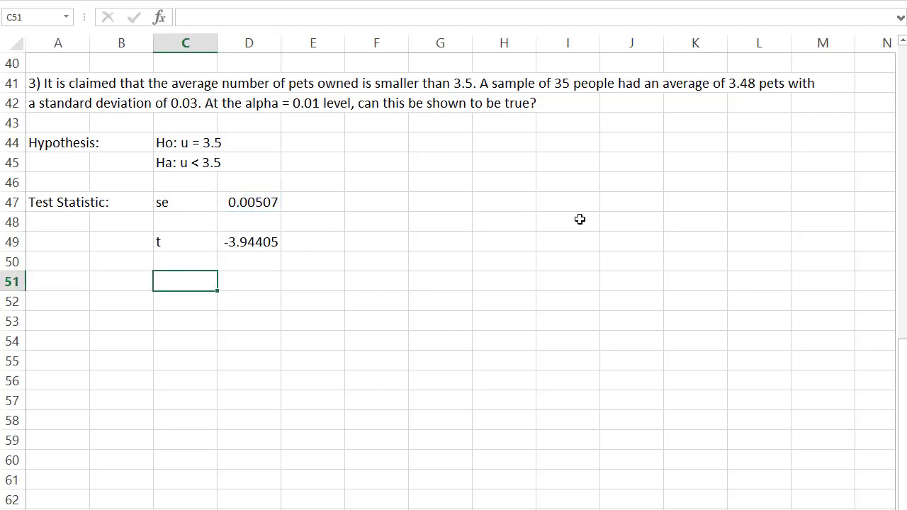
pyautogui.press('Up')
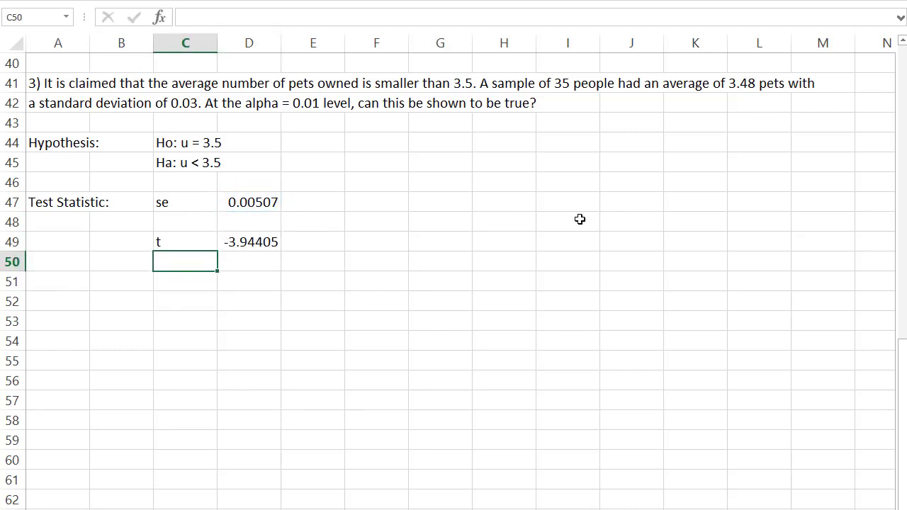
# - Add the label "p-value" in A51 and again in C51, below the test statistic
pyautogui.press('Down')
pyautogui.press('Left')
pyautogui.press('Left')
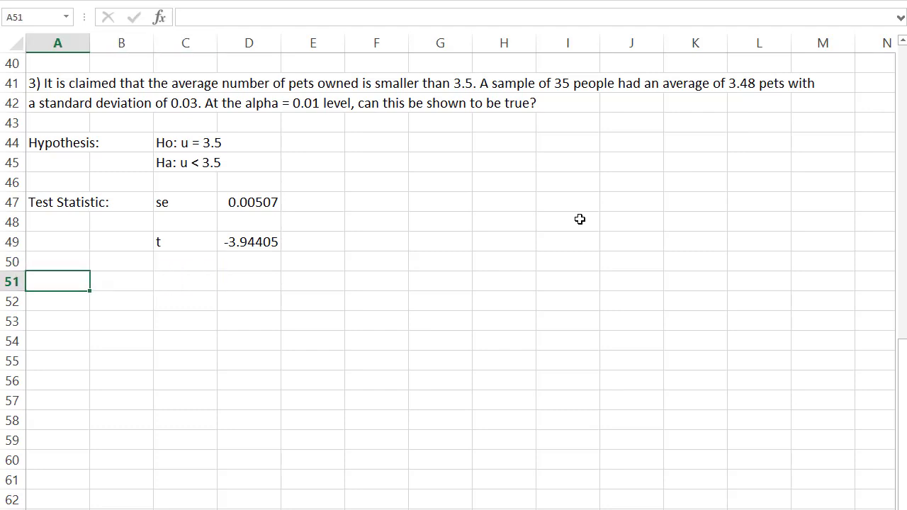
pyautogui.write('p-value')
pyautogui.press('Tab')
pyautogui.press('Tab')
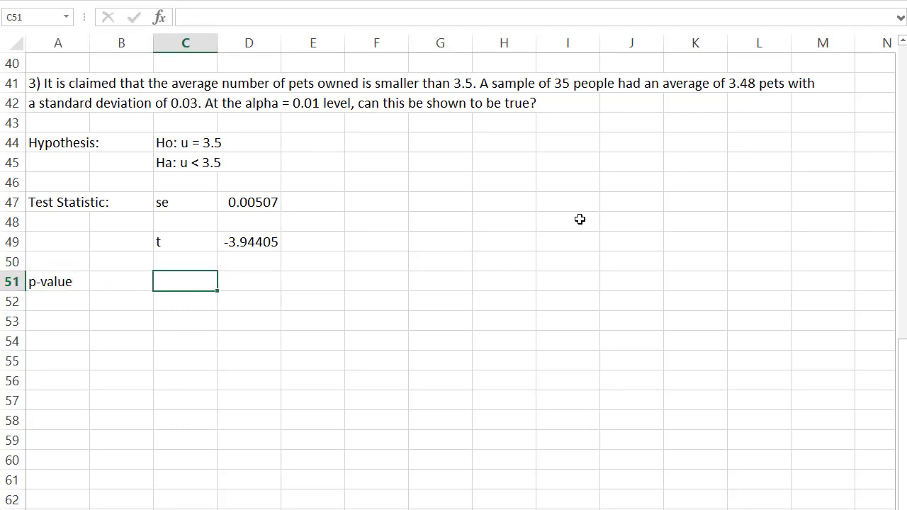
pyautogui.write('p-value')
pyautogui.press('Tab')
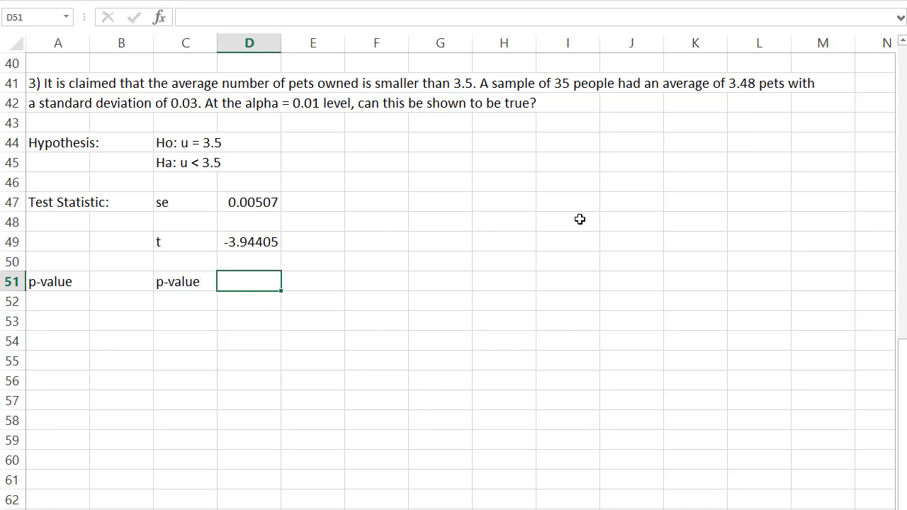
# - Calculate the left-tailed p-value in D51 with the formula =T.DIST(D49, 34, TRUE)
pyautogui.write('=t.di')
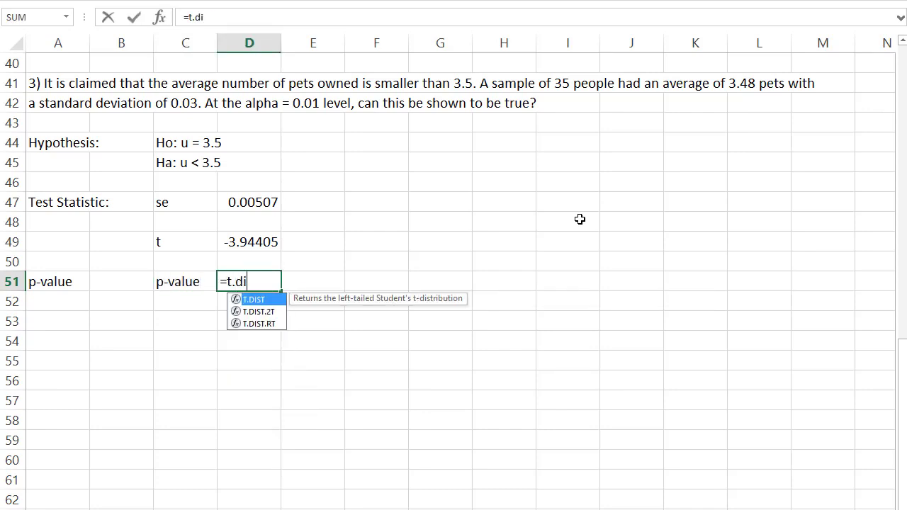
pyautogui.write('st(')
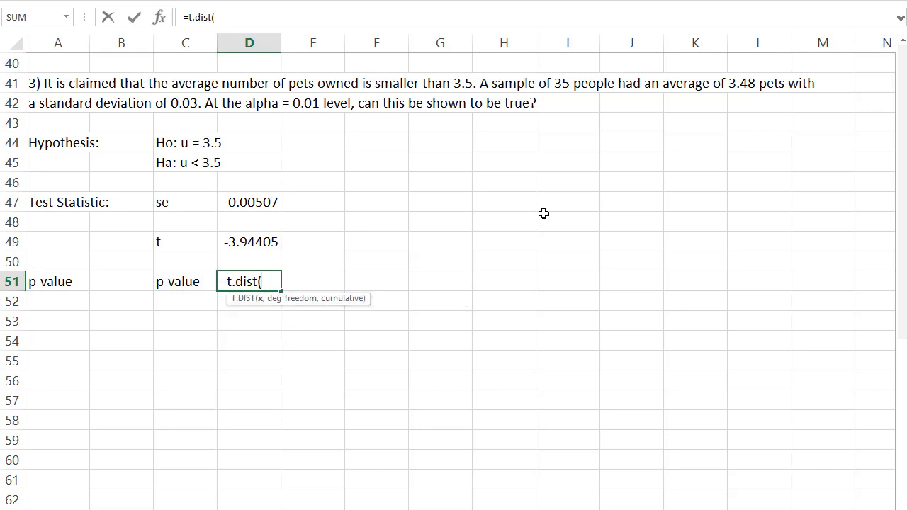
pyautogui.click(233, 244)
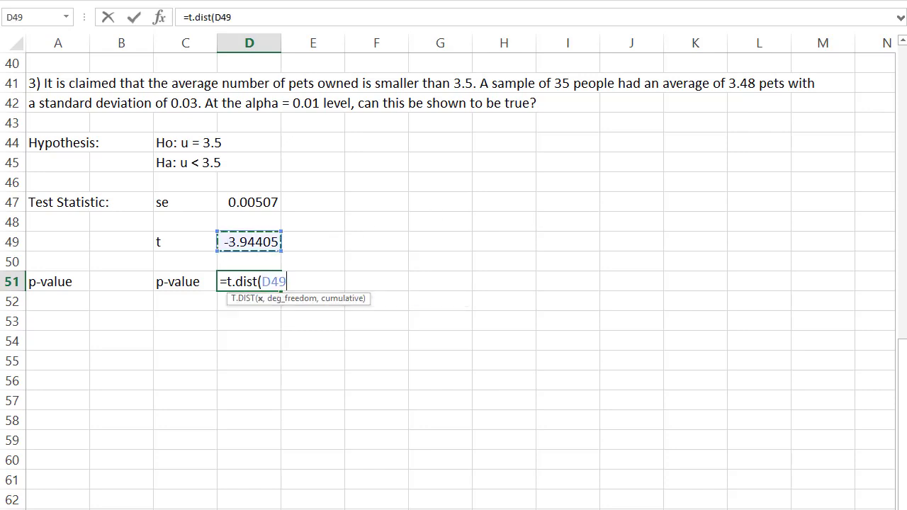
pyautogui.write(',')
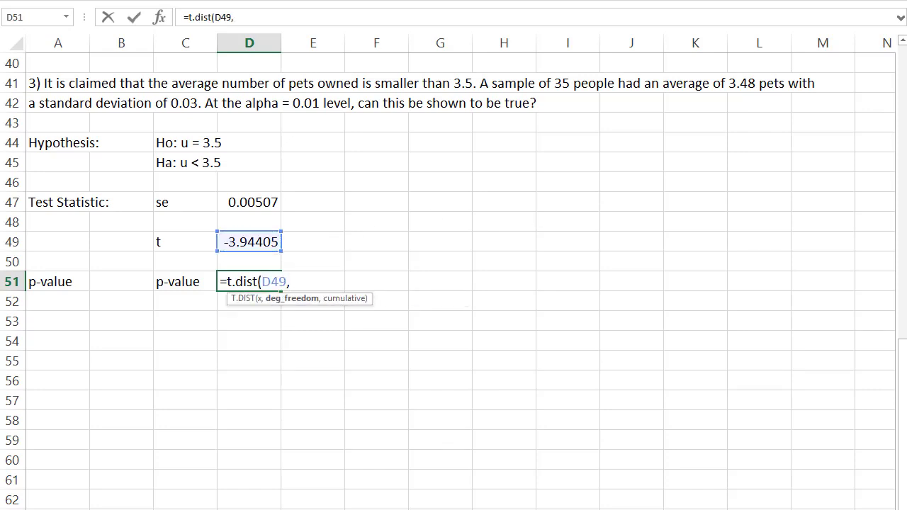
pyautogui.write(' 34, true)')
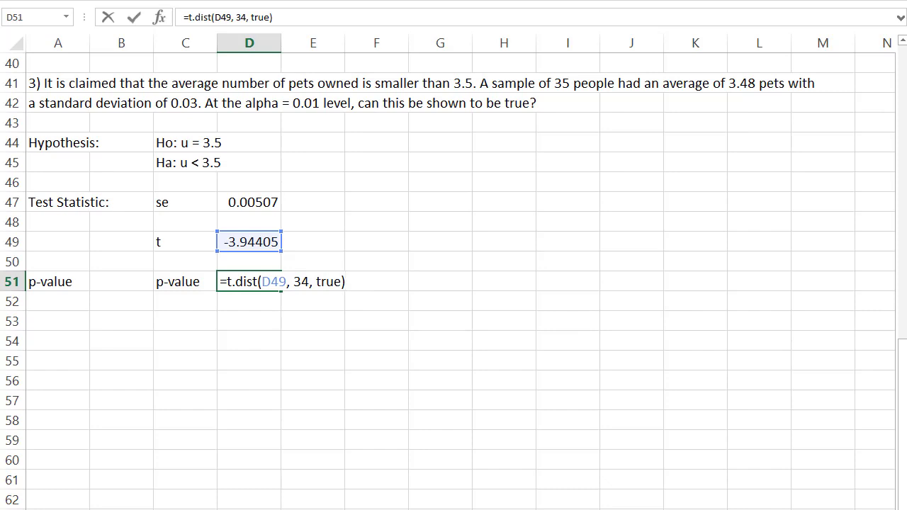
pyautogui.press('Return')
pyautogui.press('Return')
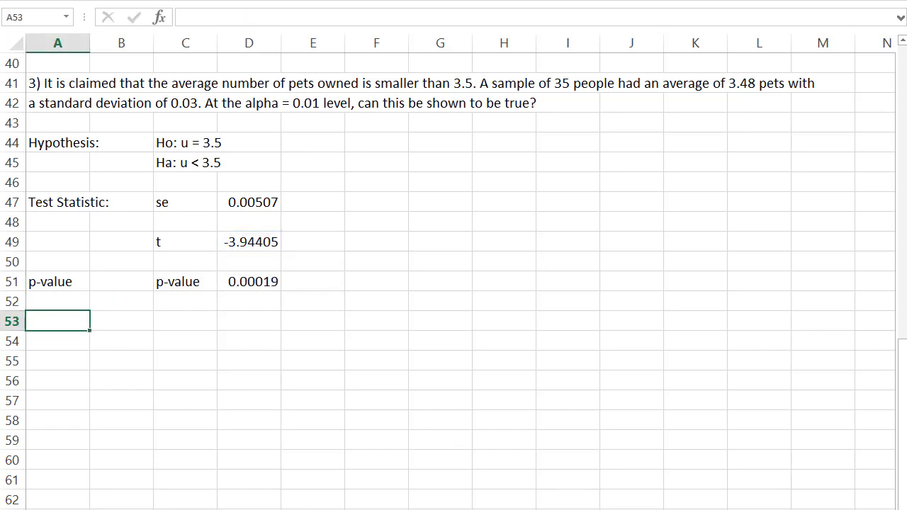
# - Add the heading "Conclusions" in G45, beside the hypotheses of problem 3
pyautogui.click(121, 321)
pyautogui.click(504, 301)
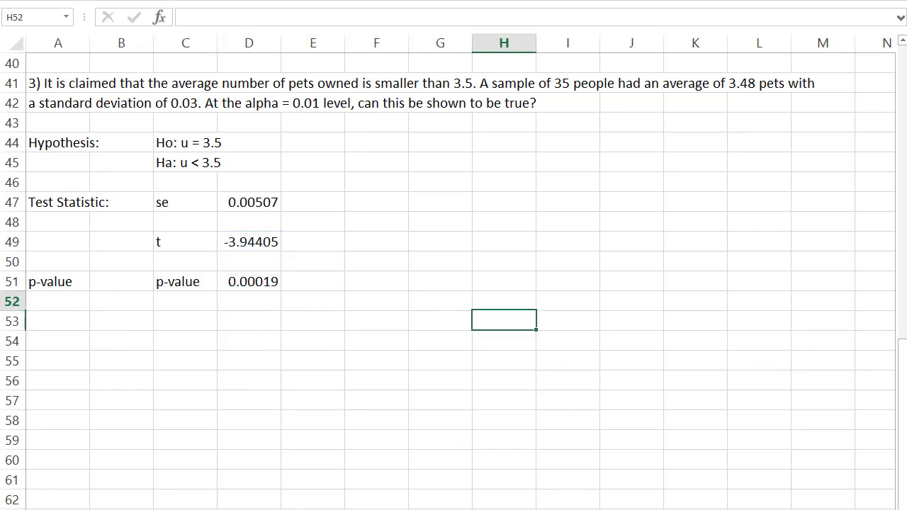
pyautogui.click(504, 162)
pyautogui.click(440, 162)
pyautogui.write('Conclusions')
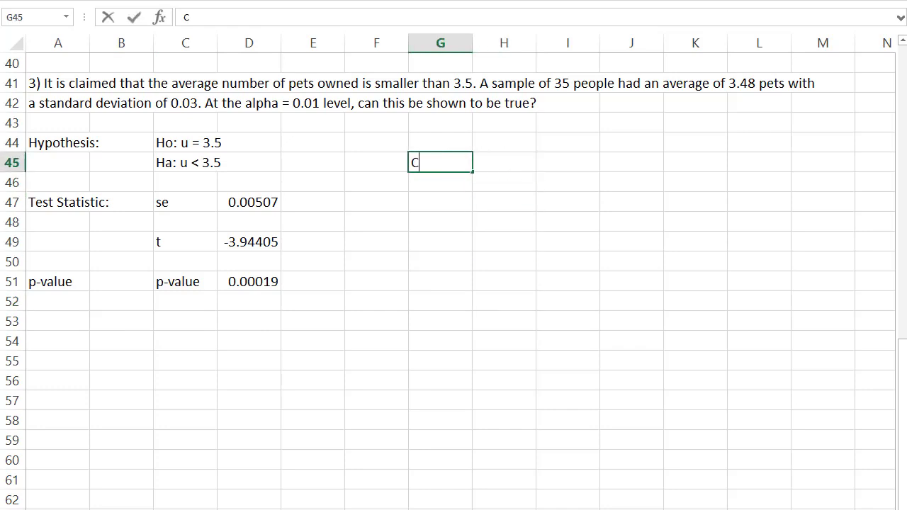
pyautogui.press('Tab')
pyautogui.press('Tab')
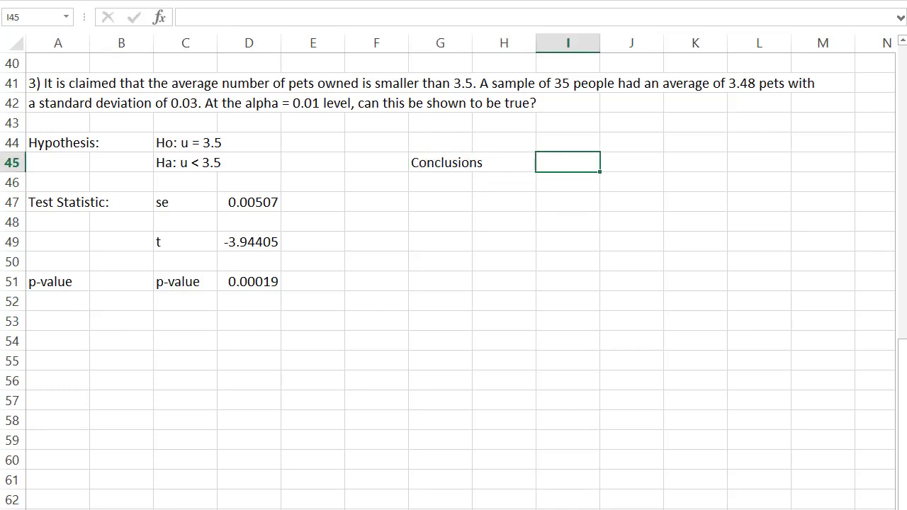
# - Label H46 "alpha" and enter the significance level 0.01 in I46
pyautogui.press('Return')
pyautogui.press('Tab')
pyautogui.write('alpha')
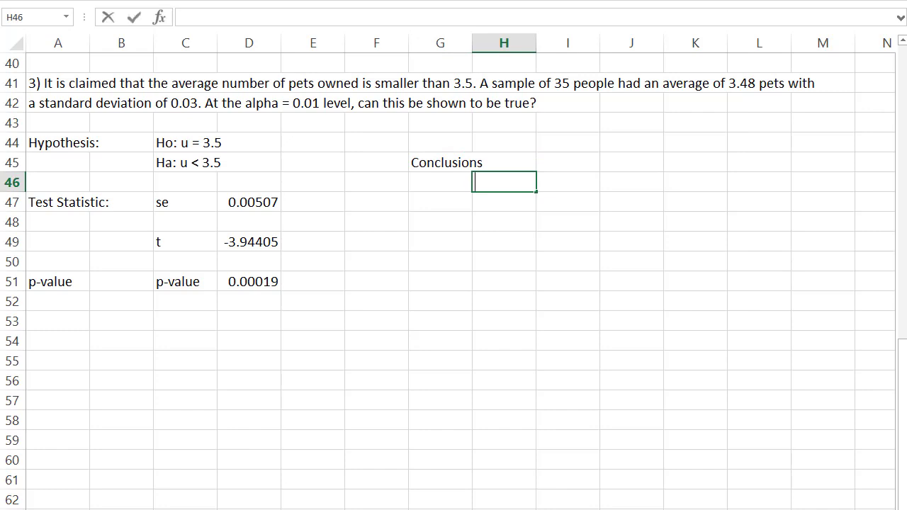
pyautogui.press('Tab')
pyautogui.write('0.01')
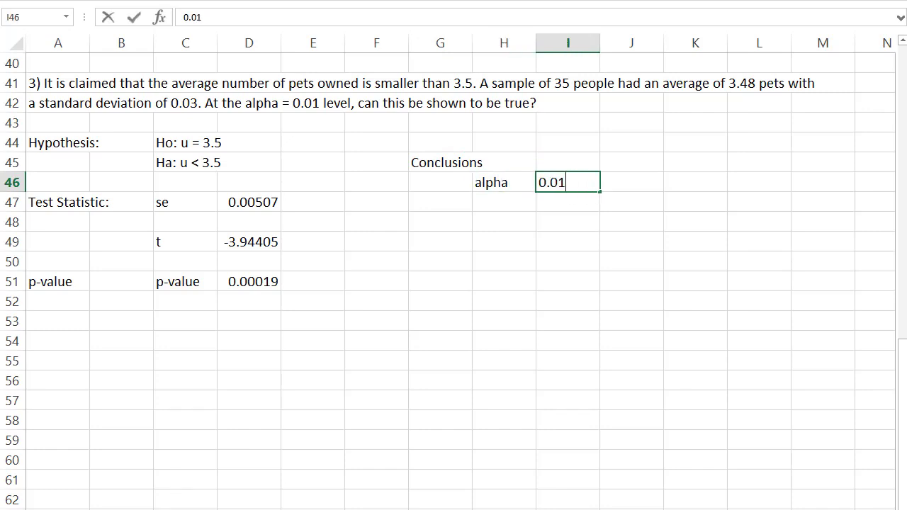
pyautogui.press('Return')
pyautogui.press('Down')
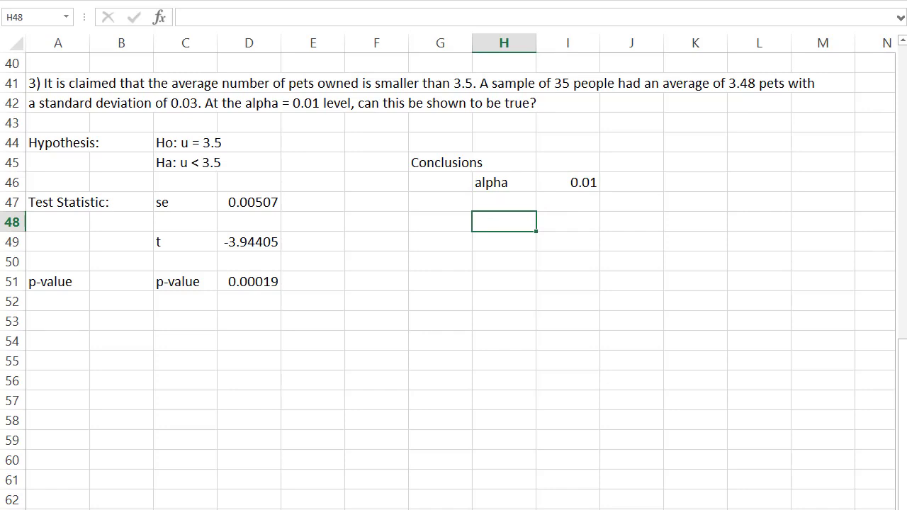
# - Compare the p-value in D51 with alpha, label H48 "Decision" and enter "reject Ho" in I48
pyautogui.click(248, 280)
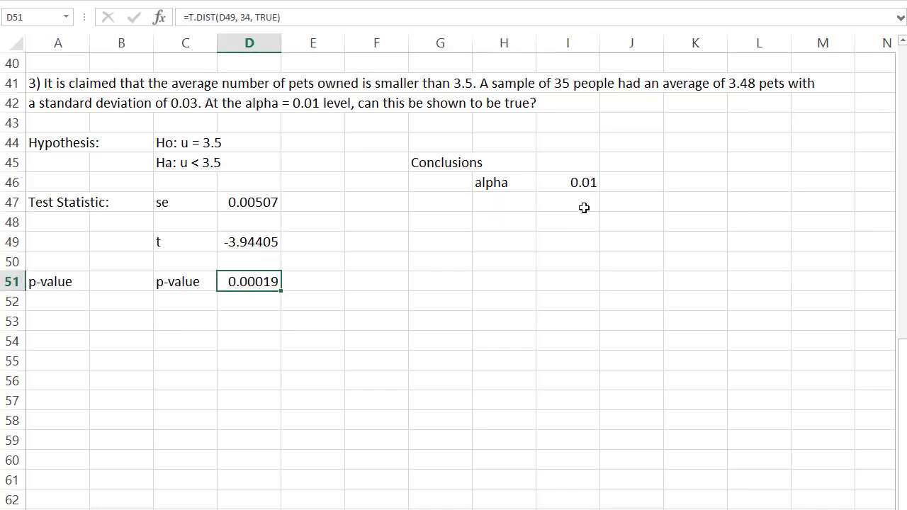
pyautogui.click(531, 218)
pyautogui.write('Decision')
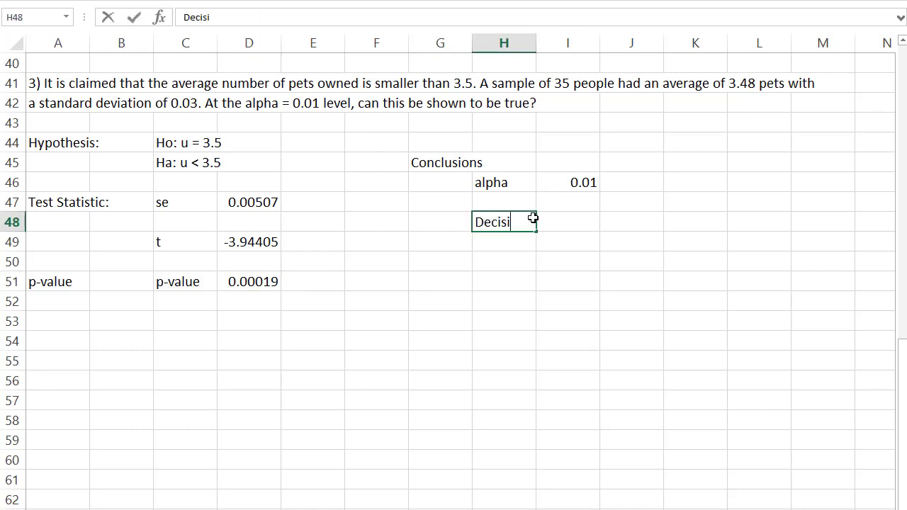
pyautogui.press('Tab')
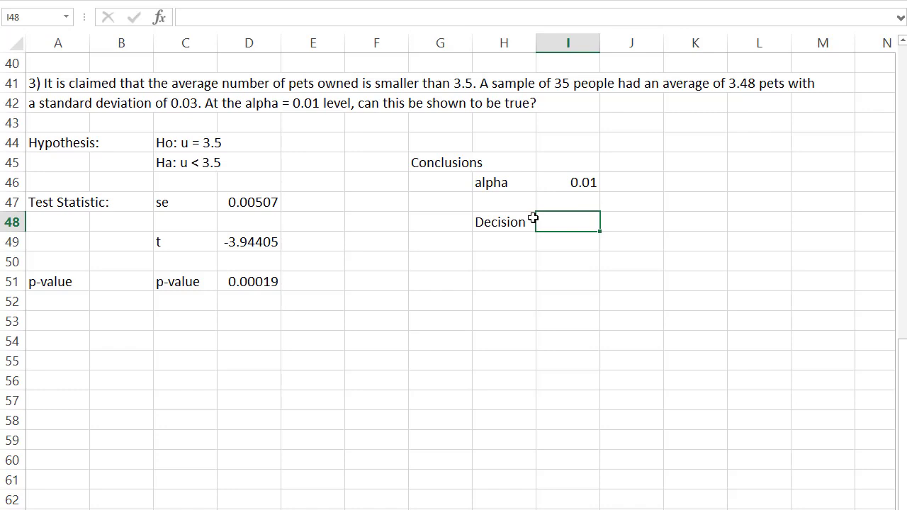
pyautogui.write('reject Ho')
pyautogui.press('Return')
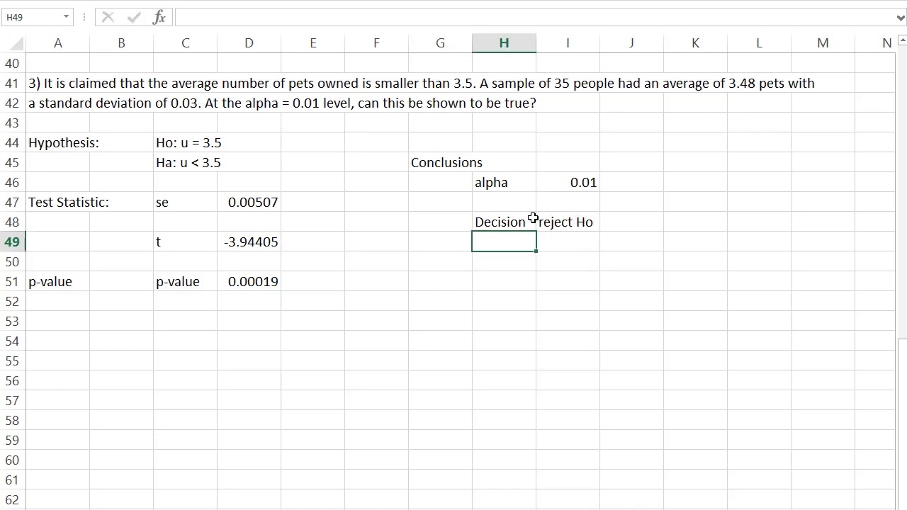
pyautogui.press('Return')
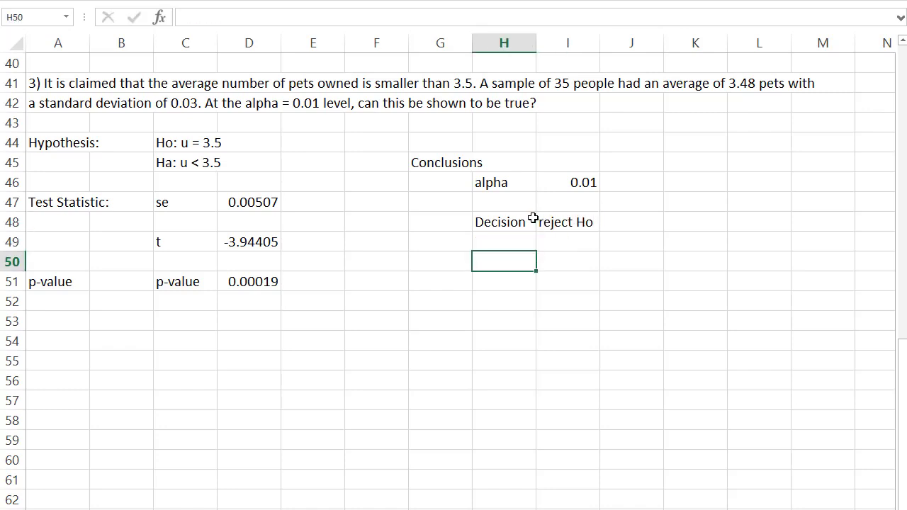
# - Label H50 "Intepret:" and write "There is sufficient evidence to suggest the mean number" in I50
pyautogui.write('c')
pyautogui.press('BackSpace')
pyautogui.write('Intepret:')
pyautogui.press('Tab')
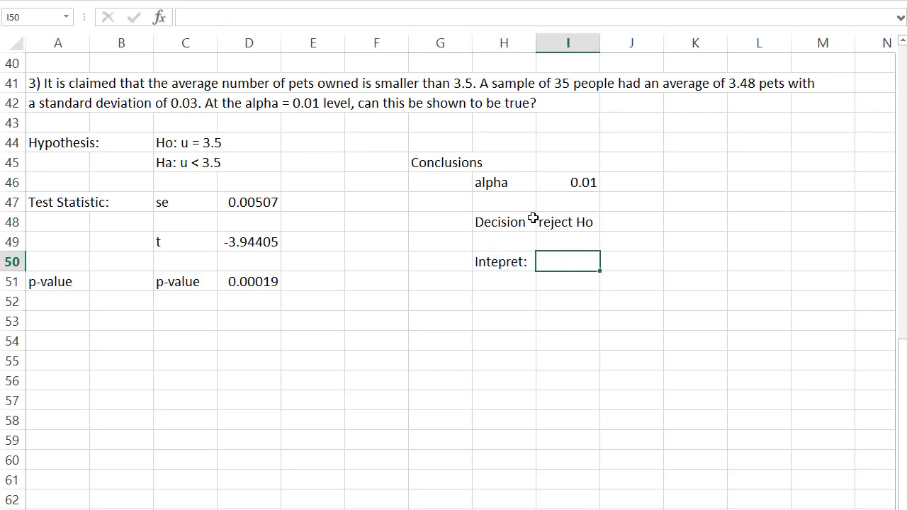
pyautogui.write('There is')
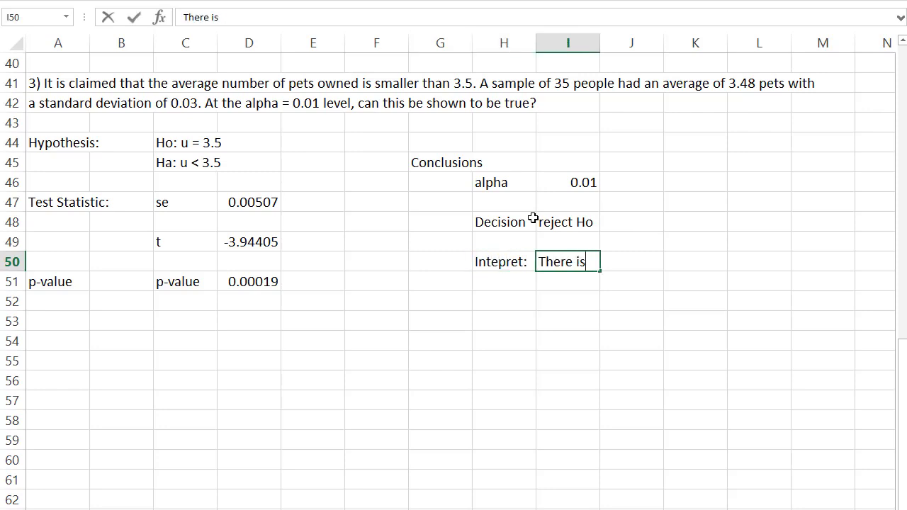
pyautogui.write(' sufficient evidence ')
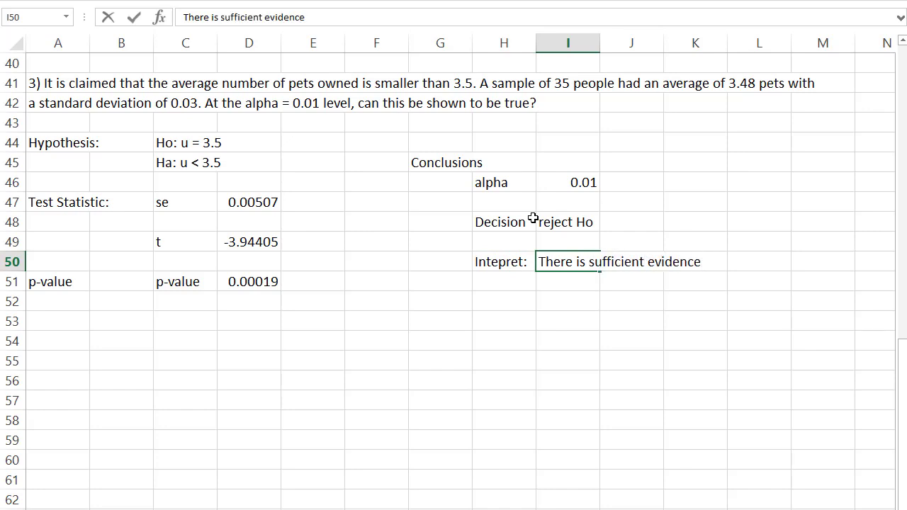
pyautogui.write('to sugges')
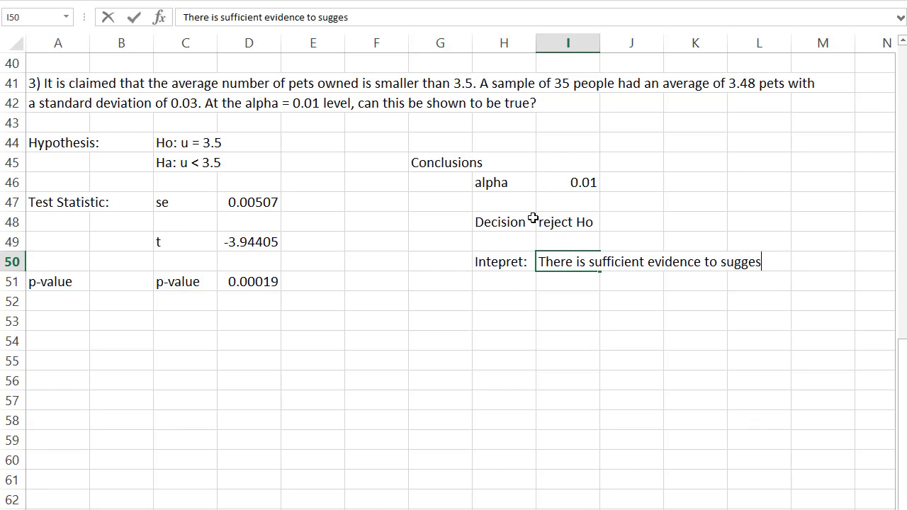
pyautogui.write('t the mean ')
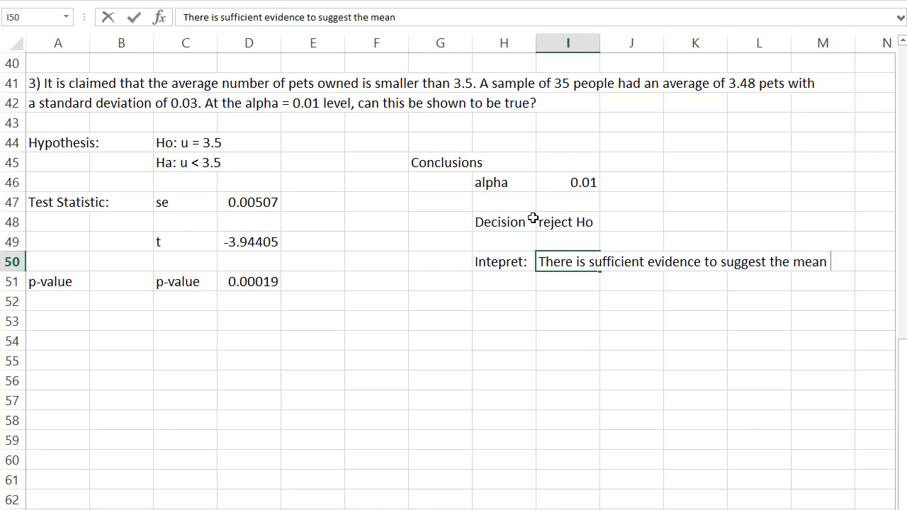
pyautogui.write('number of')
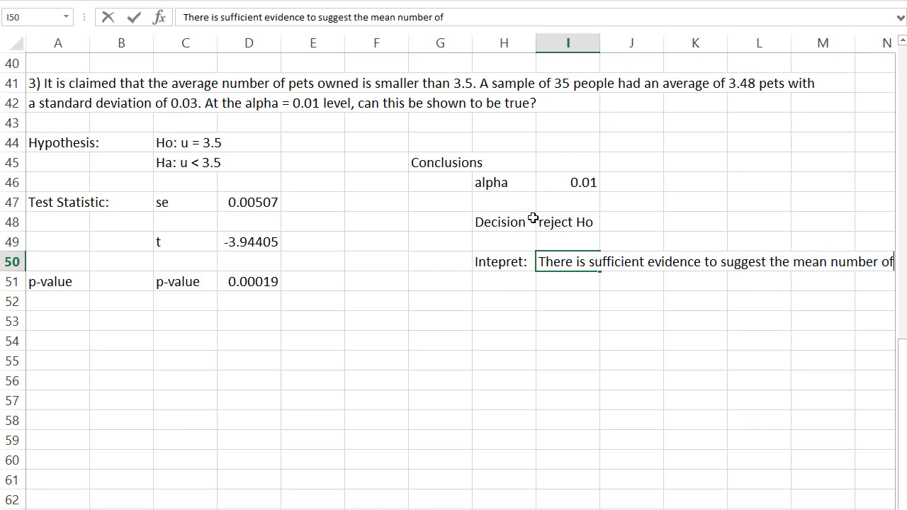
pyautogui.press('BackSpace')
pyautogui.press('BackSpace')
pyautogui.press('Return')
# - Continue the interpretation in H51 with "of pets owned is smaller than 3.5."
pyautogui.press('Left')
pyautogui.write('of perts')
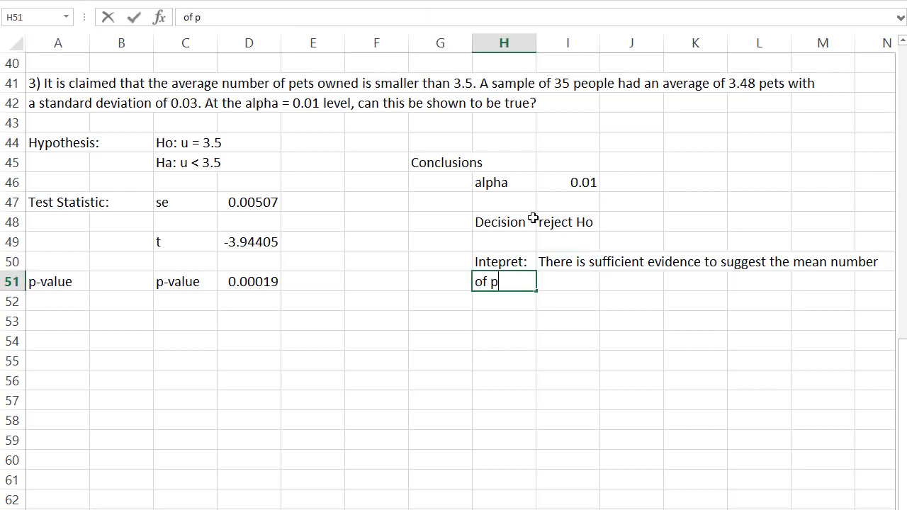
pyautogui.press('BackSpace')
pyautogui.press('BackSpace')
pyautogui.press('BackSpace')
pyautogui.write('ts owned is smaller th')
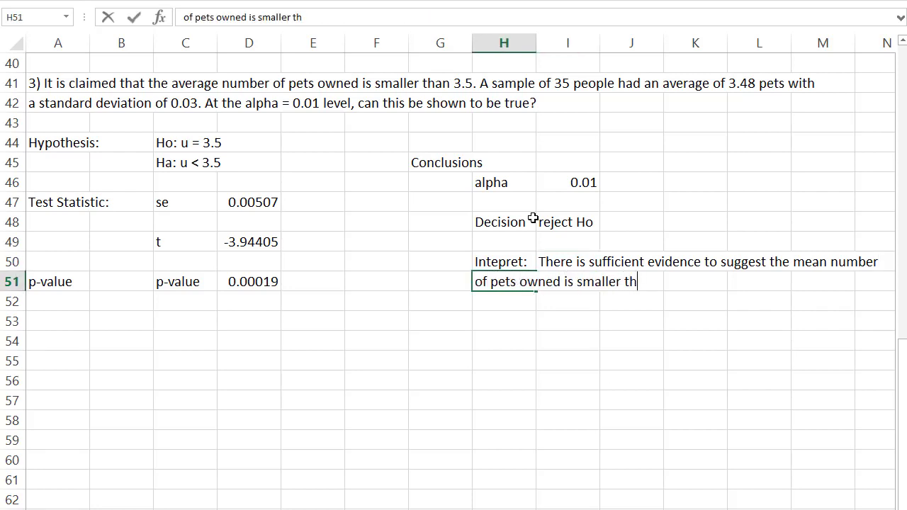
pyautogui.write('an 3.5.')
pyautogui.press('Return')
pyautogui.press('Return')
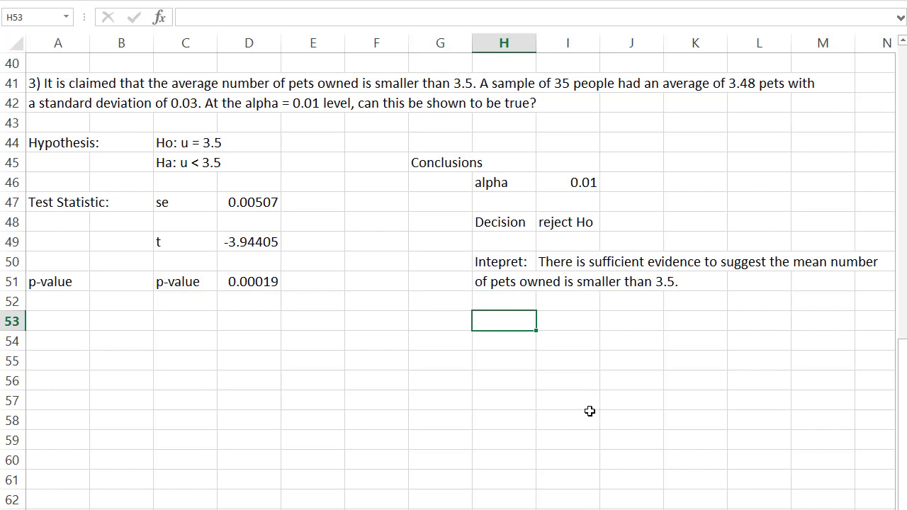
# - Enter this problem in A65: "4) Students took a test, then retook the test a week later. Did the students scores go down?"
pyautogui.write('s')
pyautogui.scroll(-8, 590, 411)
pyautogui.click(67, 85)
pyautogui.write('4) Students ')
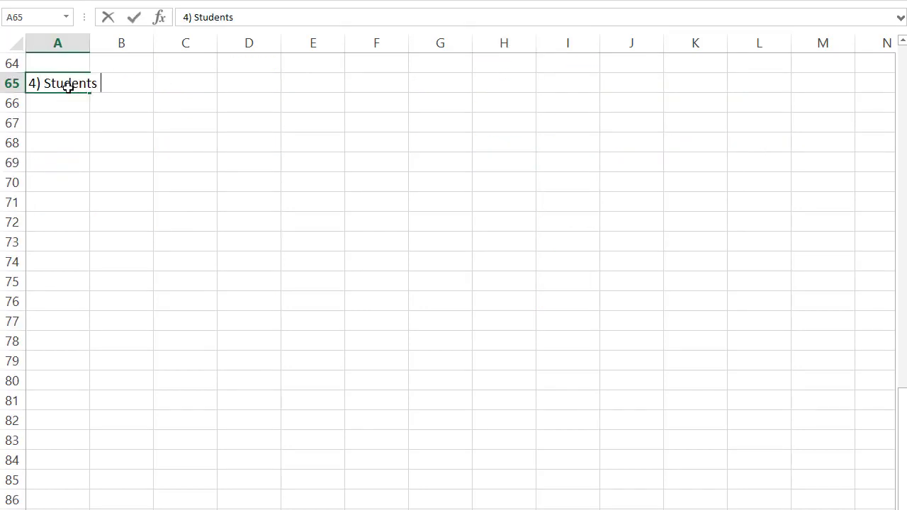
pyautogui.write('took a test, the')
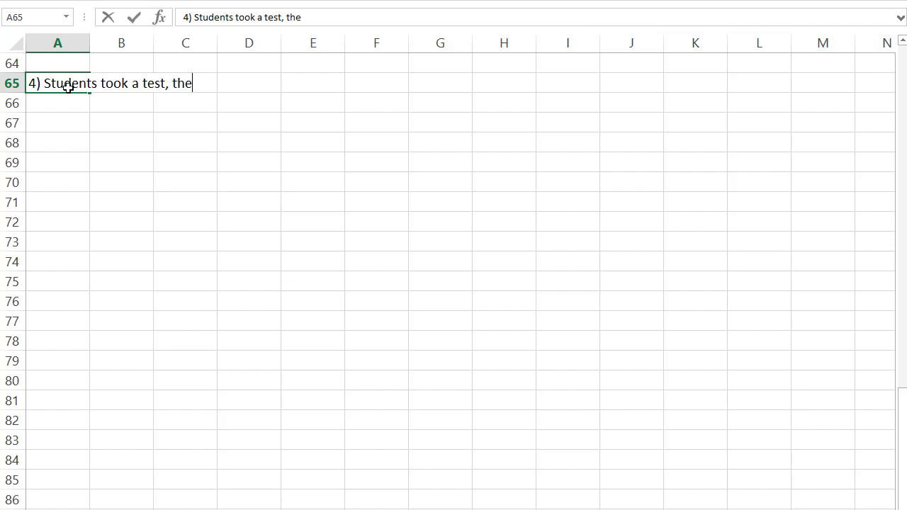
pyautogui.write('n retook the test a week later.')
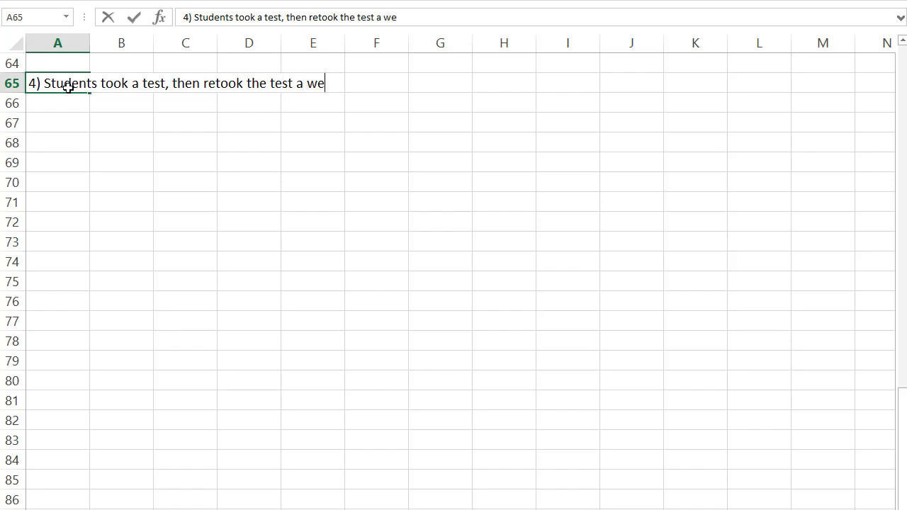
pyautogui.write('id ')
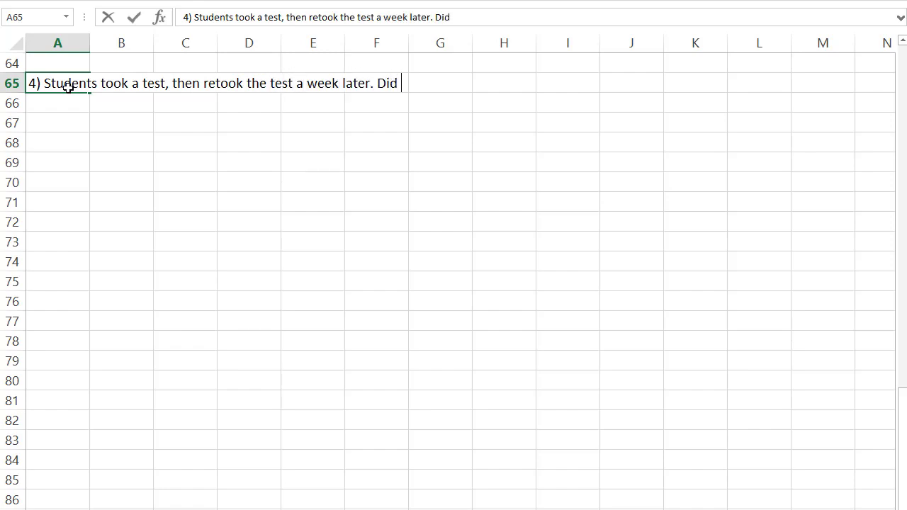
pyautogui.write('the students sco')
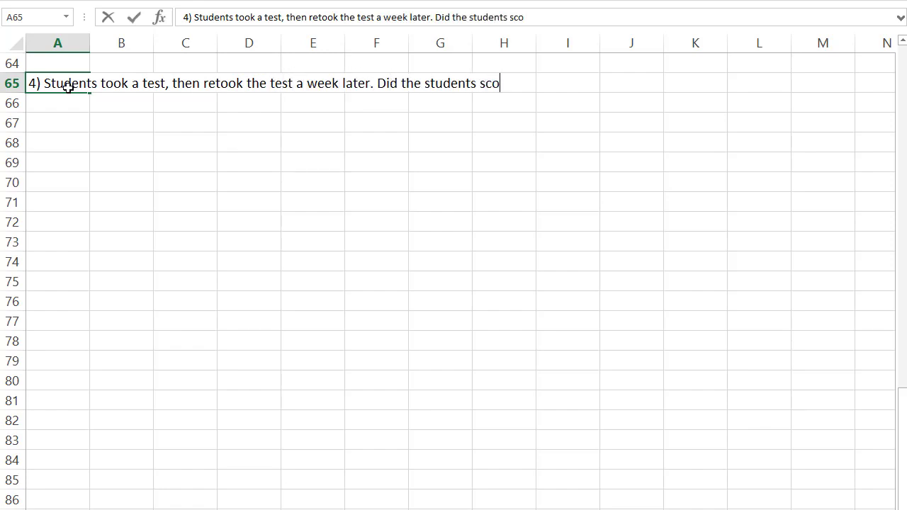
pyautogui.write('res go down?')
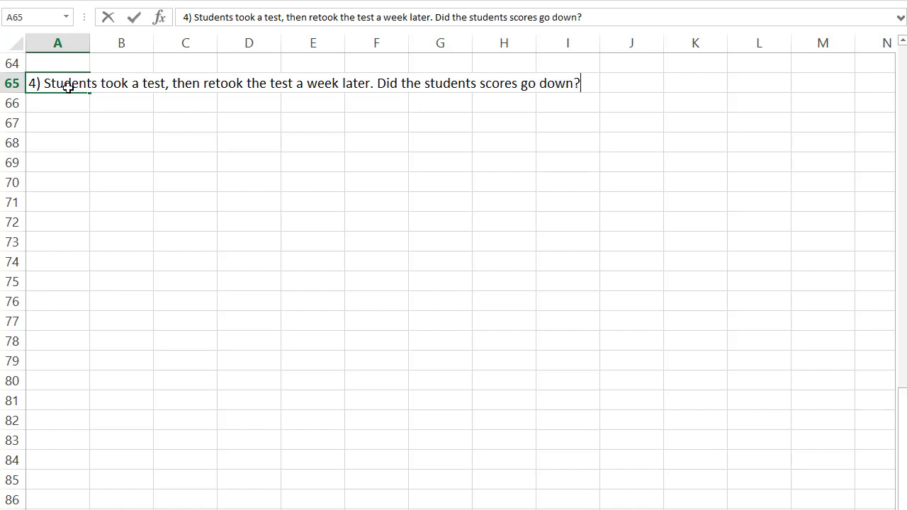
pyautogui.press('Return')
pyautogui.press('Return')
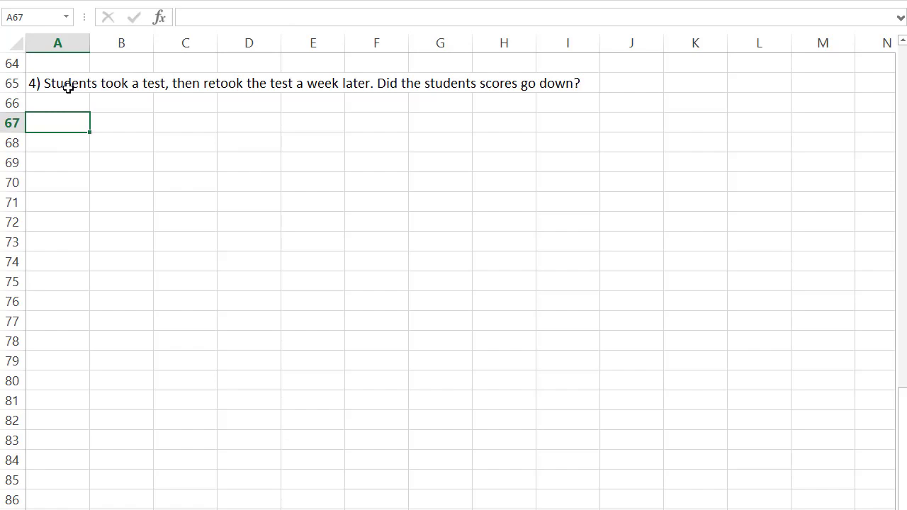
# - Add the column headings "First" in A67 and "Second" in B67 for the test scores
pyautogui.write('De')
pyautogui.press('BackSpace')
pyautogui.press('BackSpace')
pyautogui.write('Firstr')
pyautogui.press('BackSpace')
pyautogui.press('Tab')
pyautogui.write('Second')
pyautogui.press('Return')
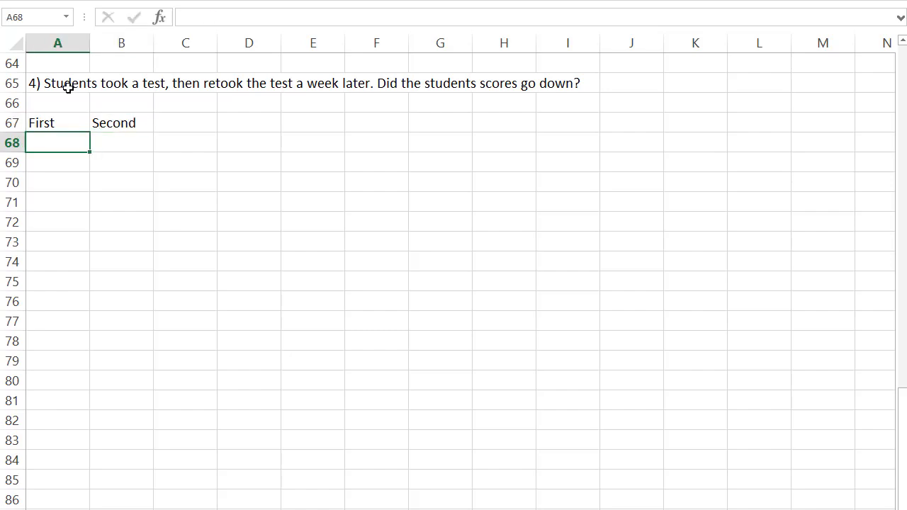
# - Enter the first two score pairs: 41 and 21.2 in row 68, 50.8 and 64.3 in row 69
pyautogui.write('41')
pyautogui.press('Tab')
pyautogui.write('21.2')
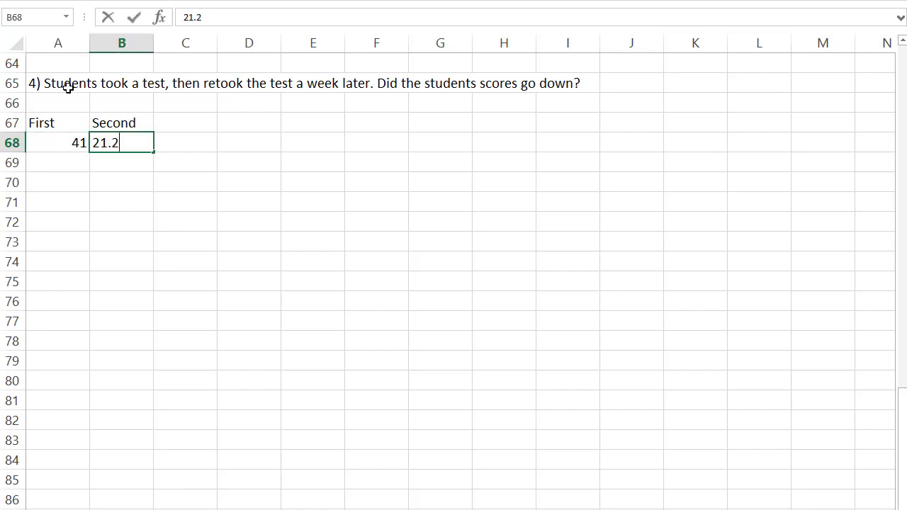
pyautogui.press('Return')
pyautogui.write('50.8')
pyautogui.press('Tab')
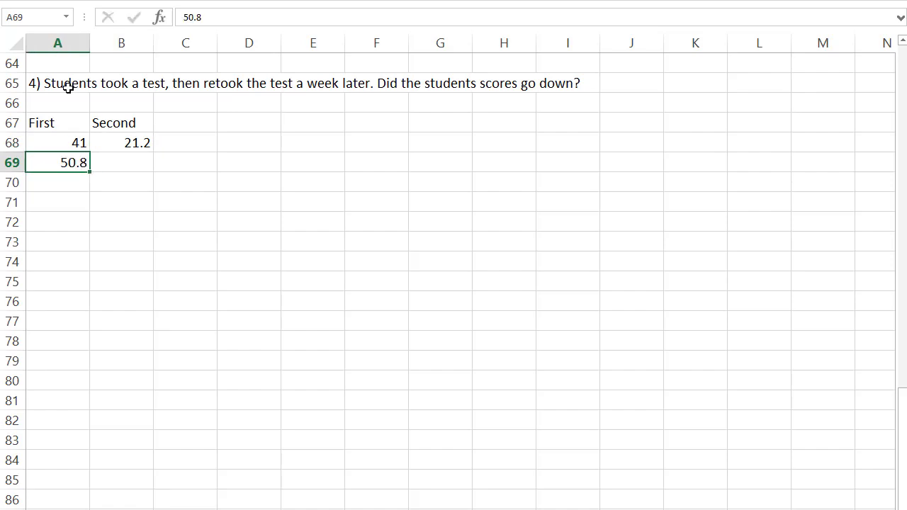
pyautogui.write('64.3')
pyautogui.press('Return')
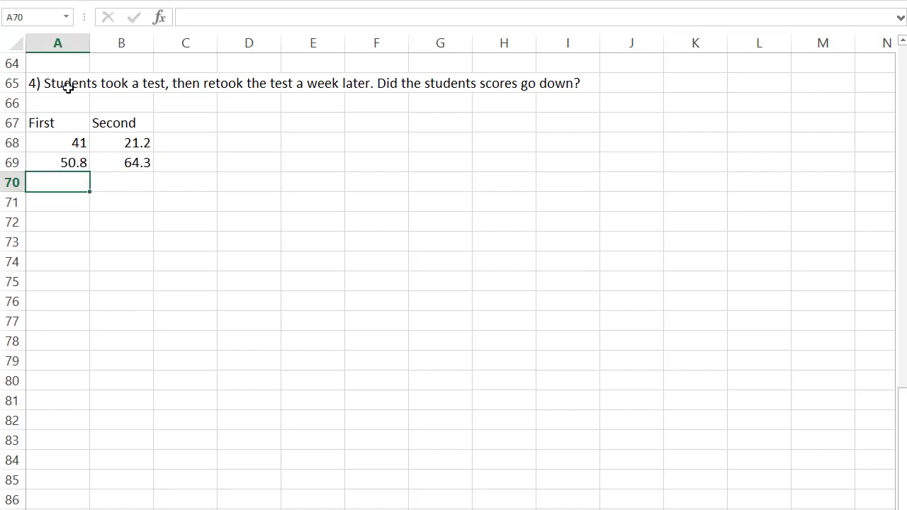
# - Enter the First and Second score pairs 69 and 71.5 in row 70, and 59 and 49.2 in row 71
pyautogui.write('69')
pyautogui.press('Tab')
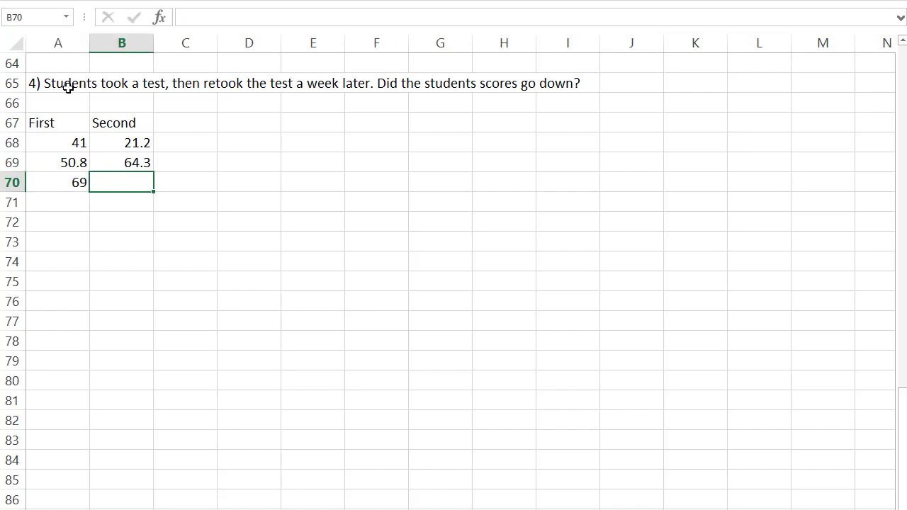
pyautogui.write('71.5')
pyautogui.press('Return')
pyautogui.write('59')
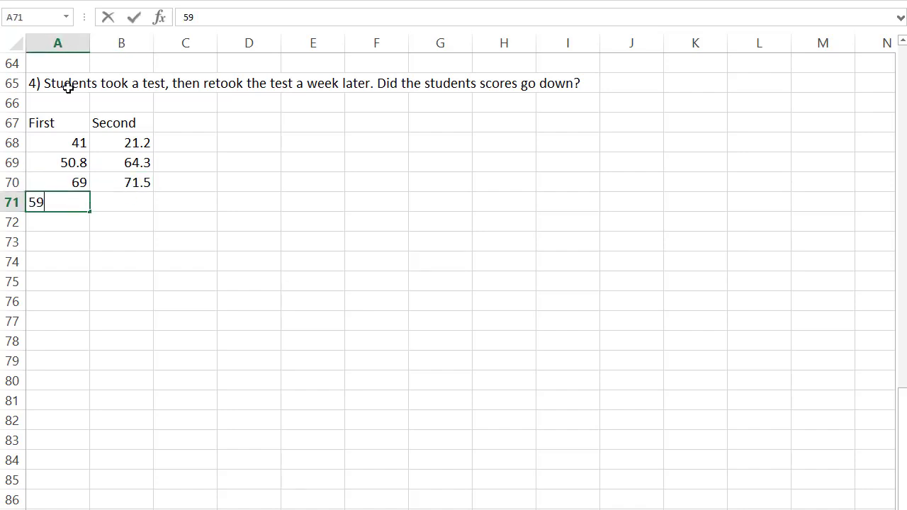
pyautogui.press('Tab')
pyautogui.write('49.52')
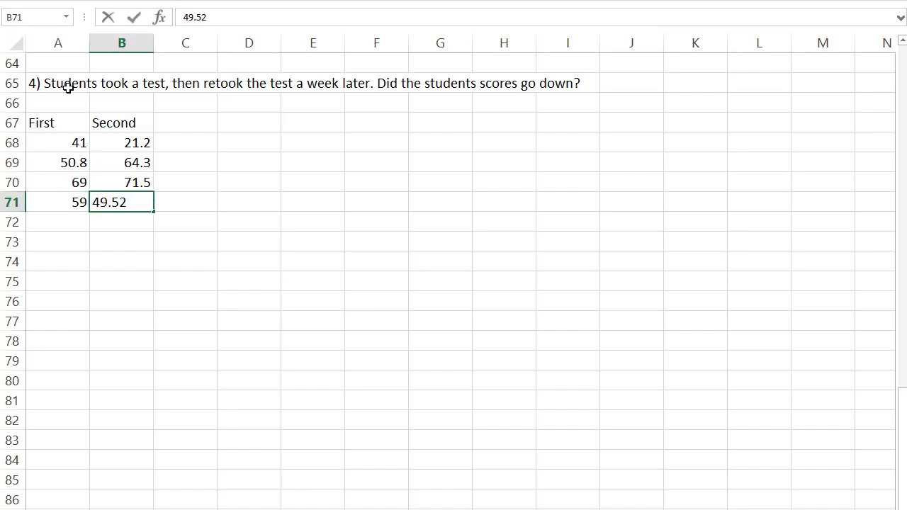
pyautogui.press('BackSpace')
pyautogui.press('BackSpace')
pyautogui.write('2')
pyautogui.press('Return')
# - Enter the score pairs 63 and 50.2 in row 72, and 57.4 and 67 in row 73
pyautogui.write('63')
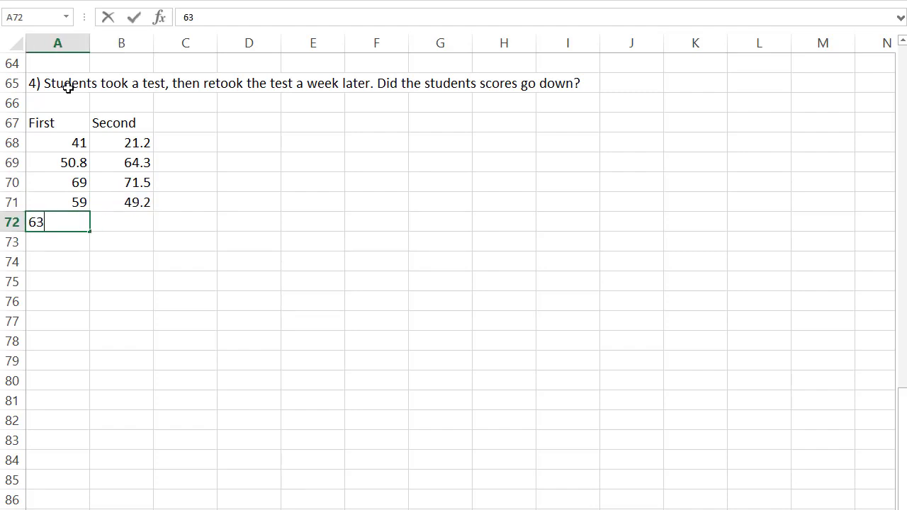
pyautogui.press('Tab')
pyautogui.write('50.2')
pyautogui.press('Return')
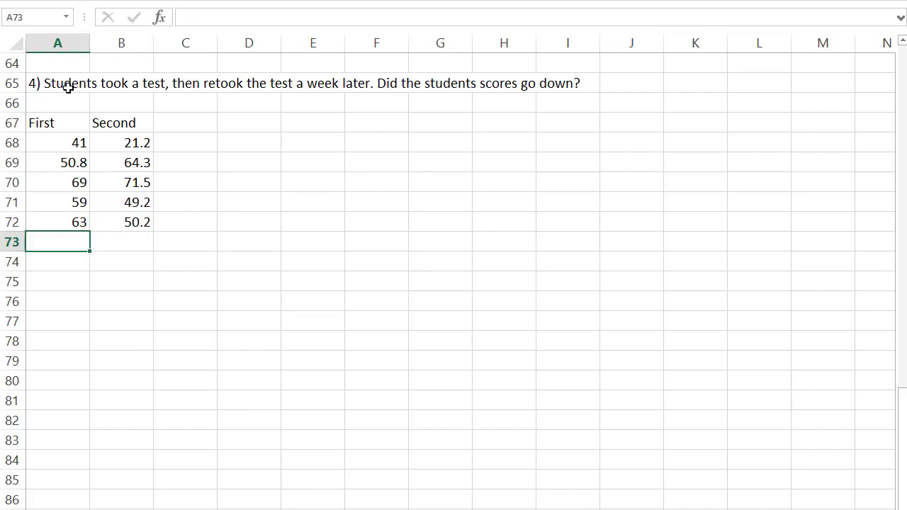
pyautogui.write('57.4')
pyautogui.press('Tab')
pyautogui.write('67')
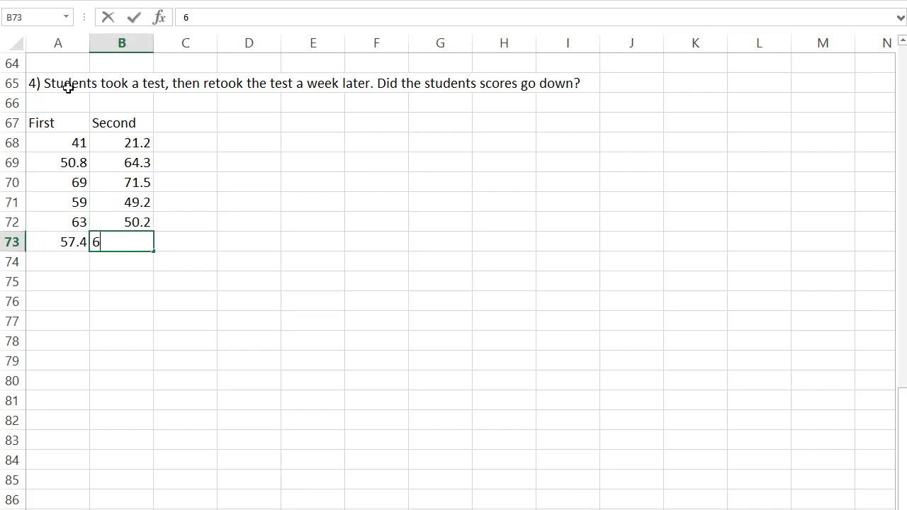
pyautogui.press('Return')
# - Enter the score pairs 68.2 and 75.3 in row 74, and 58.7 and 49.2 in row 75
pyautogui.write('68.2')
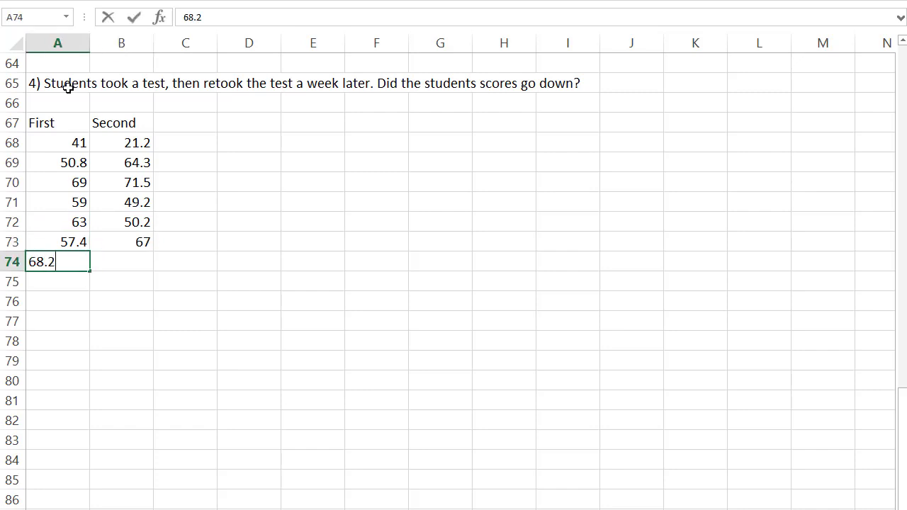
pyautogui.press('Tab')
pyautogui.write('75.3')
pyautogui.press('Return')
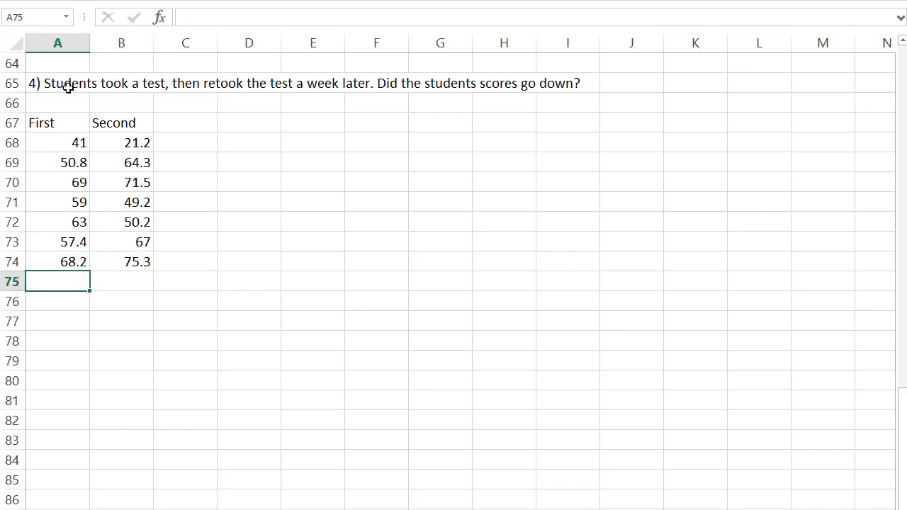
pyautogui.write('58.7')
pyautogui.press('Tab')
pyautogui.write('49.2')
pyautogui.press('Return')
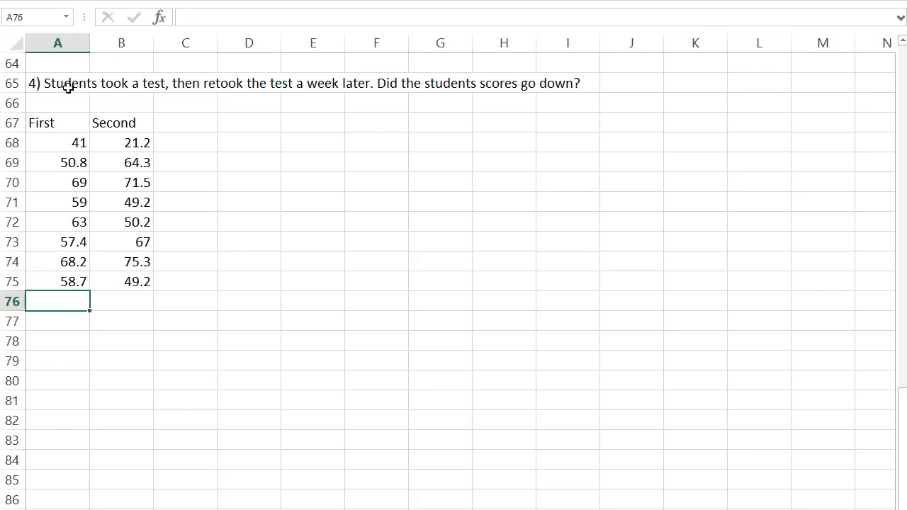
# - Add the column heading Difference in cell C67, beside the Second heading
pyautogui.press('Up')
pyautogui.press('Up')
pyautogui.press('Up')
pyautogui.press('Up')
pyautogui.press('Up')
pyautogui.press('Up')
pyautogui.press('Up')
pyautogui.press('Up')
pyautogui.press('Up')
pyautogui.press('Right')
pyautogui.press('Right')
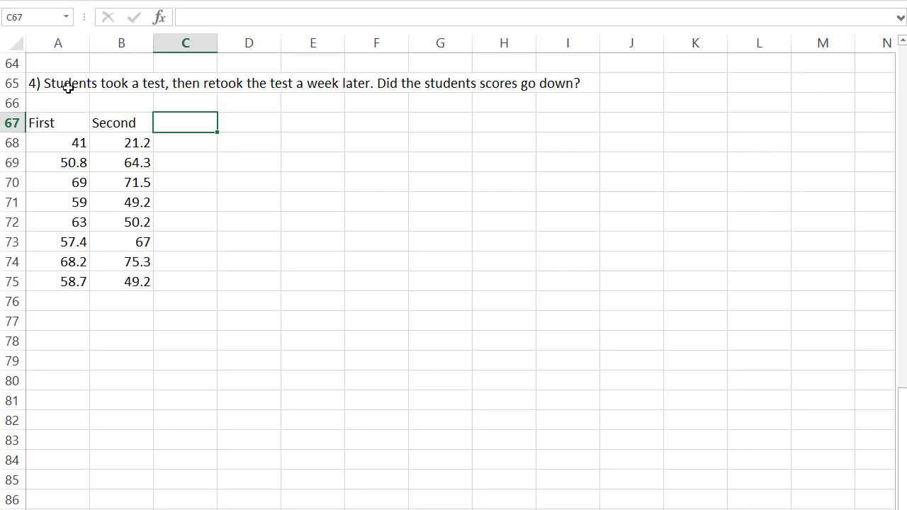
pyautogui.write('Differe')
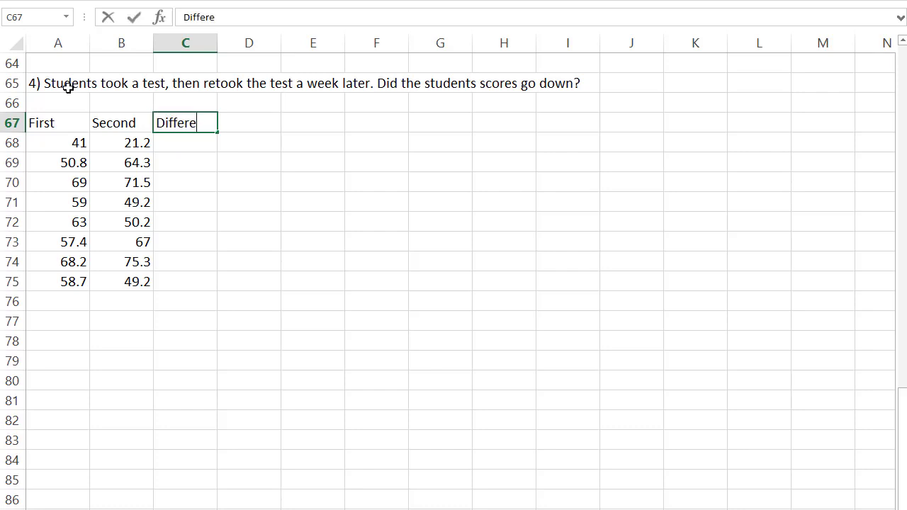
pyautogui.write('nce')
pyautogui.press('Return')
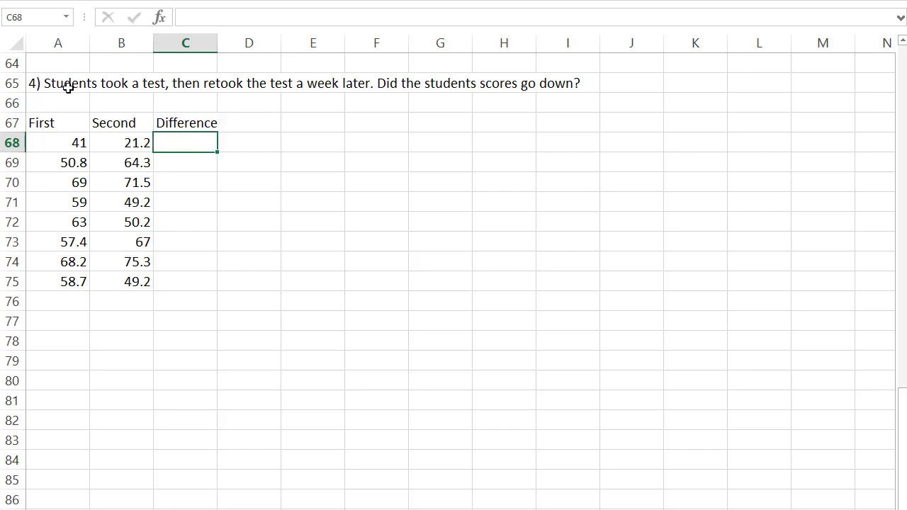
# - Calculate second minus first score in C68 with =B68-A68 and fill the formula down through C75
pyautogui.write('=')
pyautogui.click(115, 144)
pyautogui.write('-')
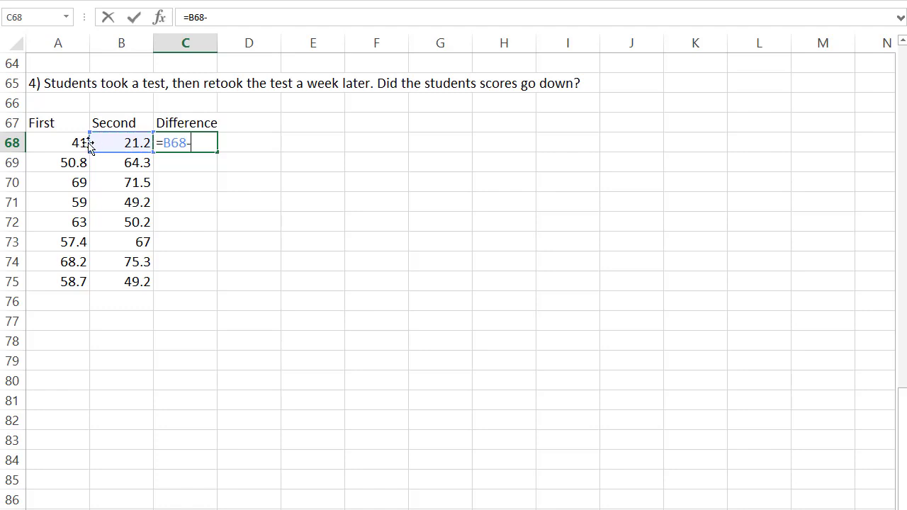
pyautogui.click(65, 141)
pyautogui.press('Return')
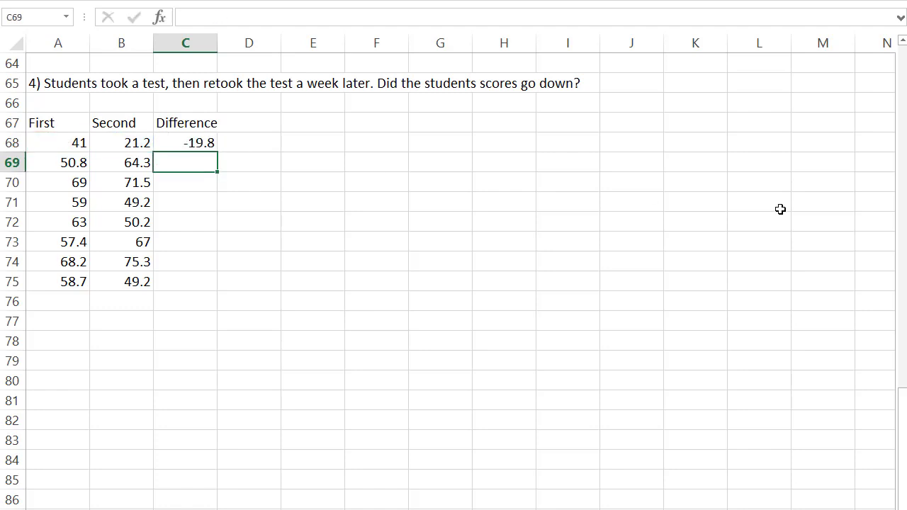
pyautogui.click(201, 142)
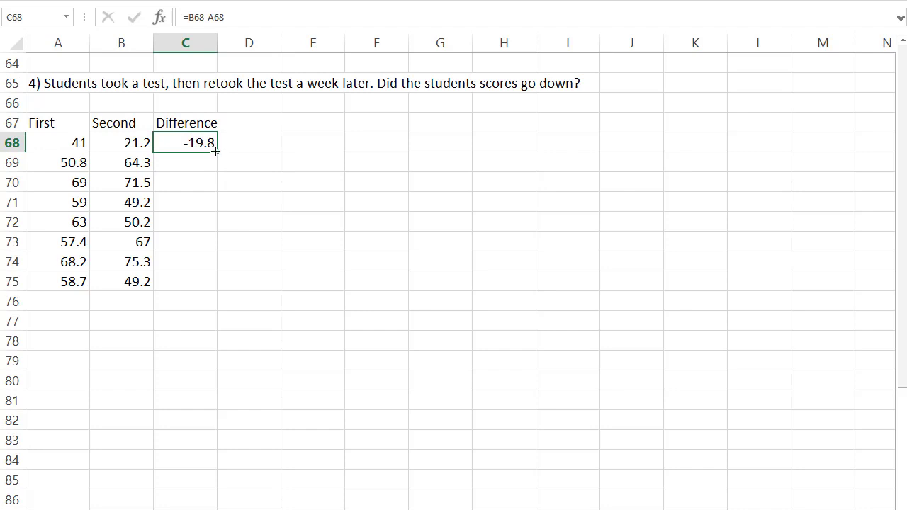
pyautogui.moveTo(219, 150); pyautogui.dragTo(231, 292)
pyautogui.click(196, 322)
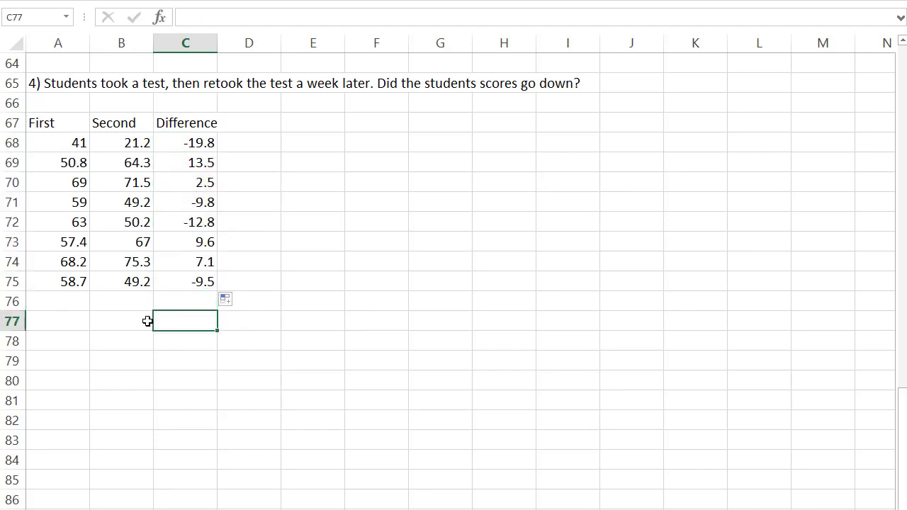
# - Label cell B77 as mean and cell B78 as st. dev below the score table
pyautogui.click(145, 321)
pyautogui.write('mean')
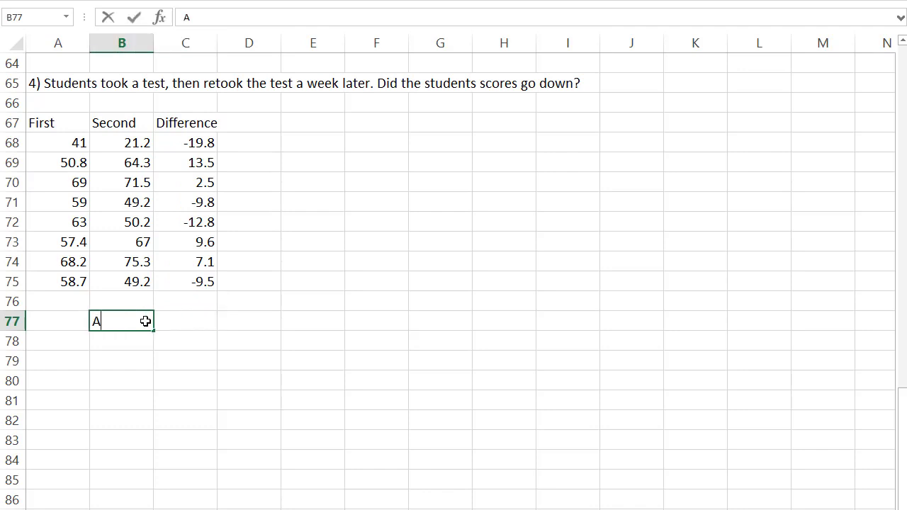
pyautogui.press('Return')
pyautogui.write('st. dev')
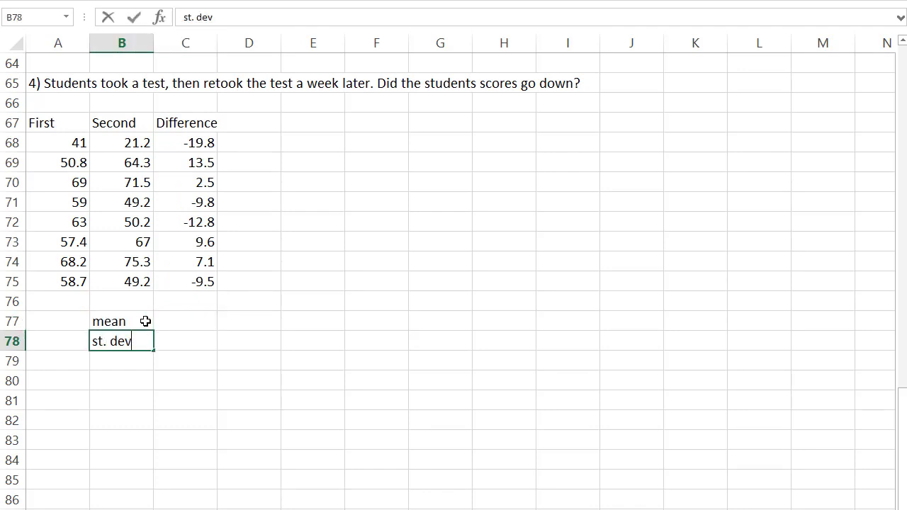
pyautogui.press('Tab')
# - Calculate the mean of the differences in C77 using the AVERAGE function over C68:C75
pyautogui.press('Right')
pyautogui.press('Up')
pyautogui.press('Left')
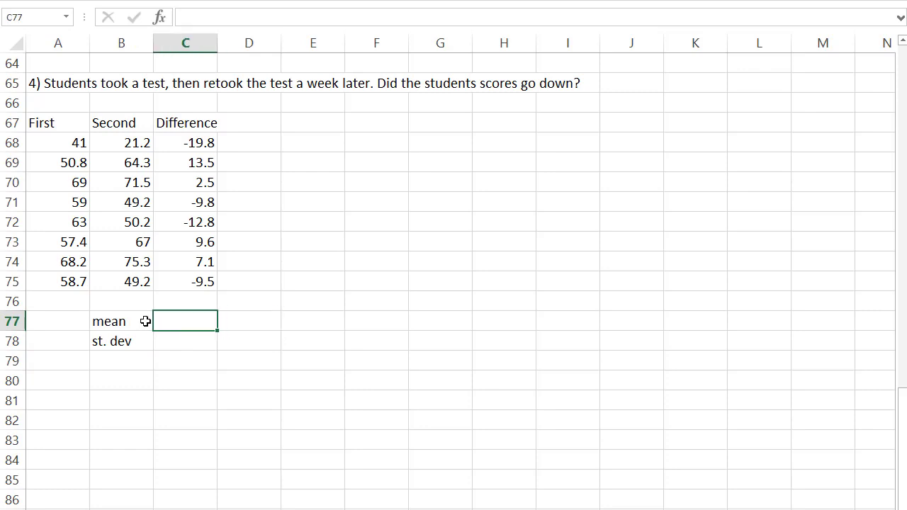
pyautogui.write('=a')
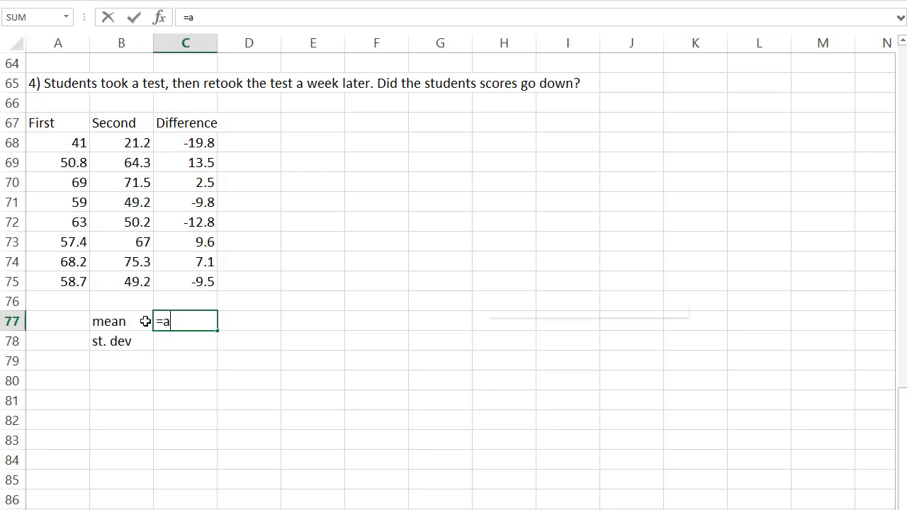
pyautogui.write('verage(')
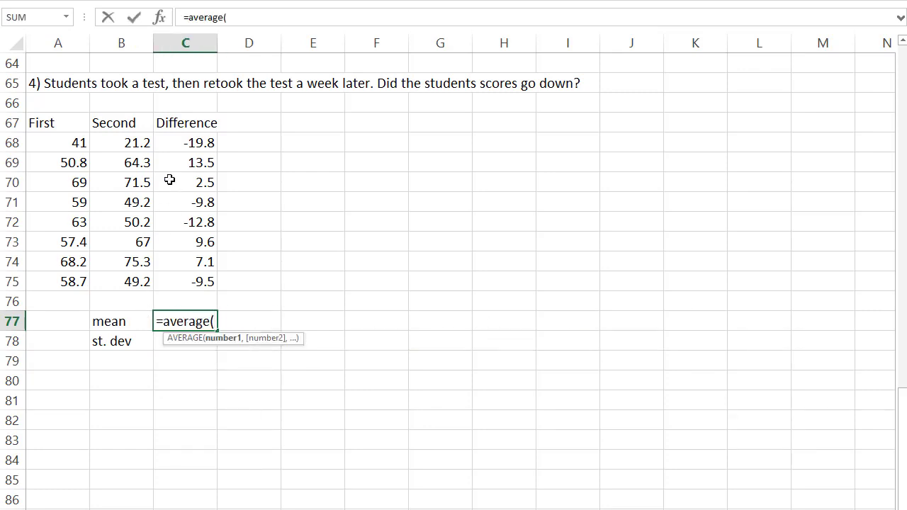
pyautogui.moveTo(176, 149); pyautogui.dragTo(190, 278)
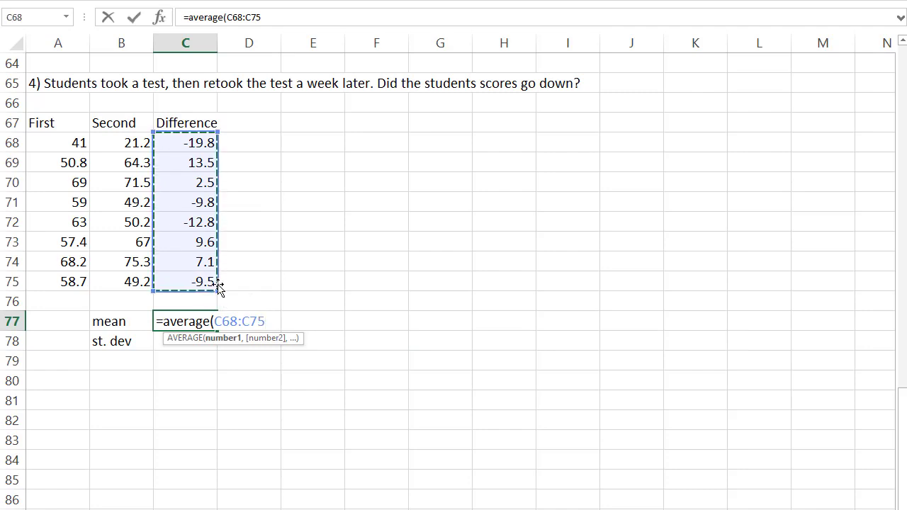
pyautogui.press('Return')
# - Calculate the sample standard deviation of the differences in C78 using STDEV.S over C68:C75
pyautogui.write('=')
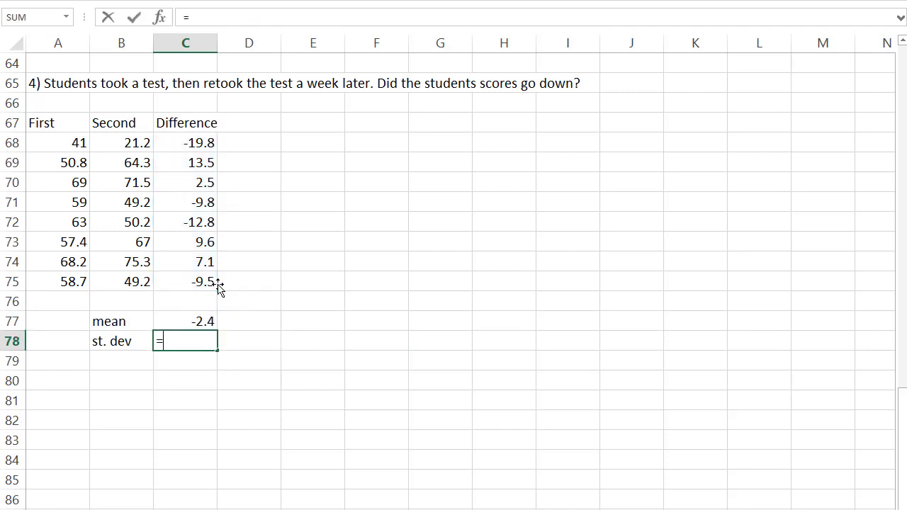
pyautogui.write('stdev.s(')
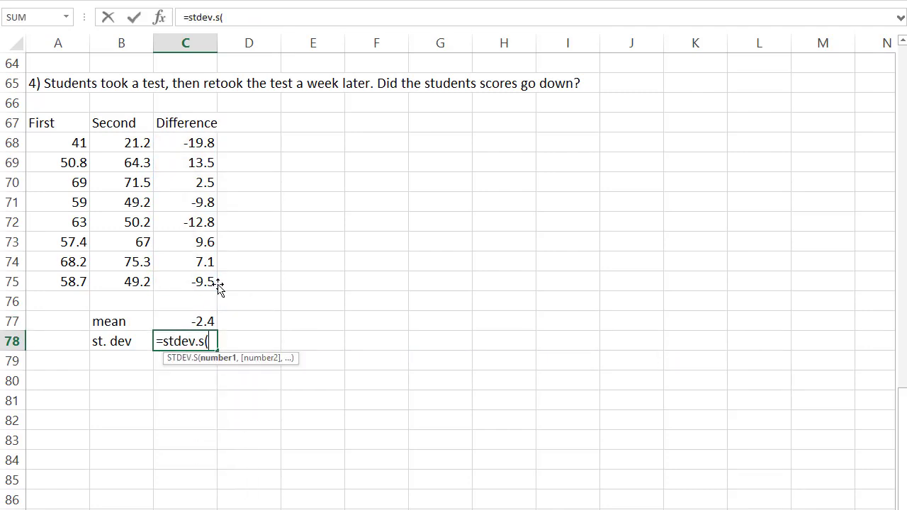
pyautogui.moveTo(204, 140); pyautogui.dragTo(193, 283)
pyautogui.press('Return')
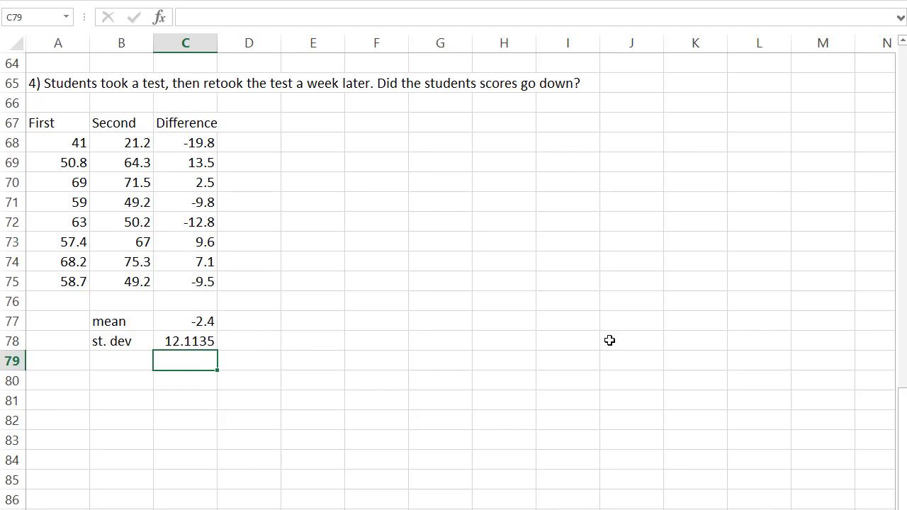
# - Add the label "Hypothesis:" in cell E67, in line with the table headings
pyautogui.press('Right')
pyautogui.press('Right')
pyautogui.press('Up')
pyautogui.press('Up')
pyautogui.press('Up')
pyautogui.press('Up')
pyautogui.press('Up')
pyautogui.press('Up')
pyautogui.press('Up')
pyautogui.press('Up')
pyautogui.press('Up')
pyautogui.press('Up')
pyautogui.press('Up')
pyautogui.press('Up')
pyautogui.write('Hypothesis')
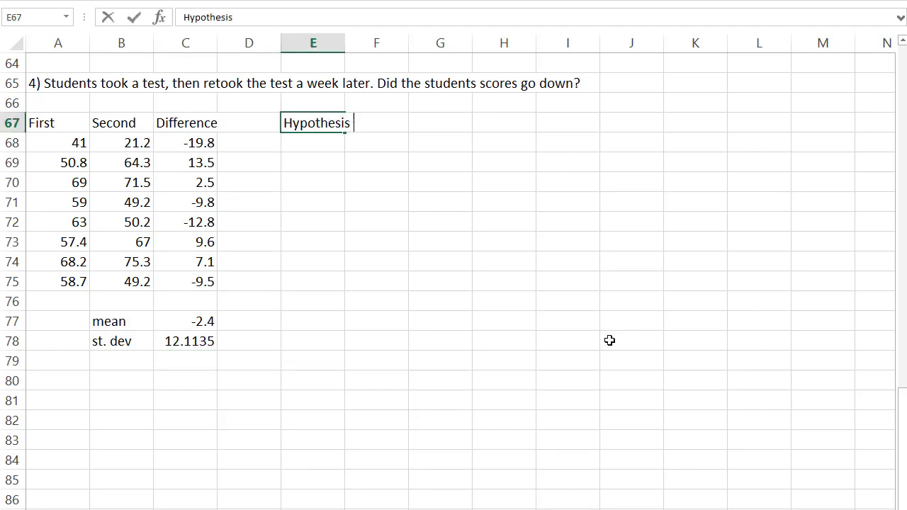
pyautogui.press('BackSpace')
pyautogui.write(':')
# - Write the null hypothesis "Ho: ud = 0" in G67 and the alternative "Ha: ud < 0" in G68
pyautogui.press('Right')
pyautogui.press('Right')
pyautogui.write('H')
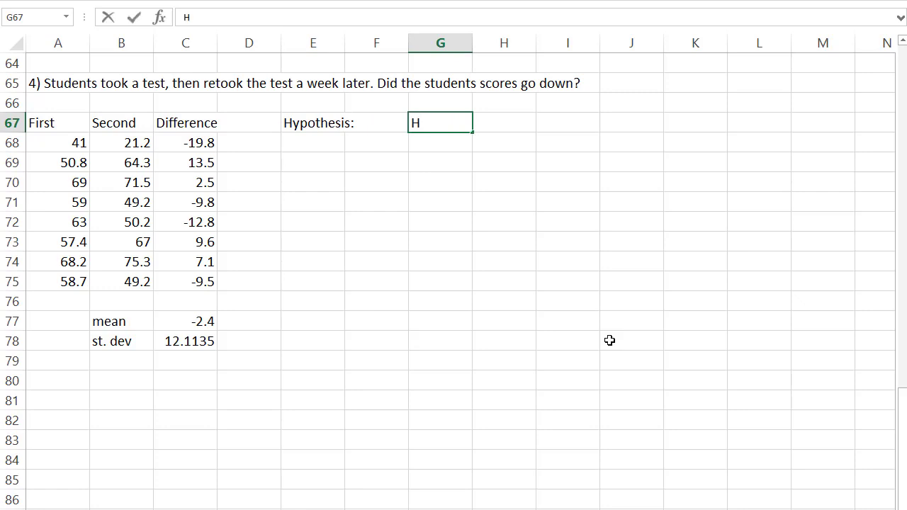
pyautogui.write('o: ud = 0')
pyautogui.press('Return')
pyautogui.press('Tab')
pyautogui.press('Tab')
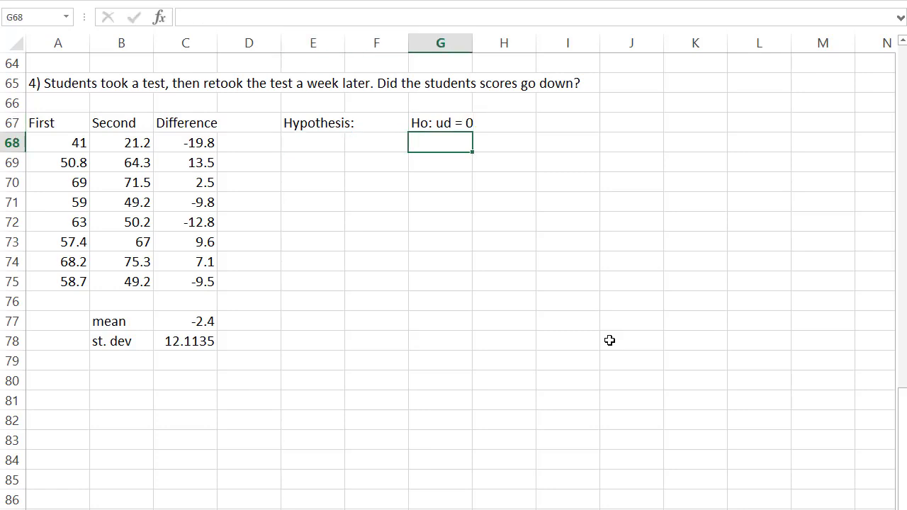
pyautogui.write('Ha: ud')
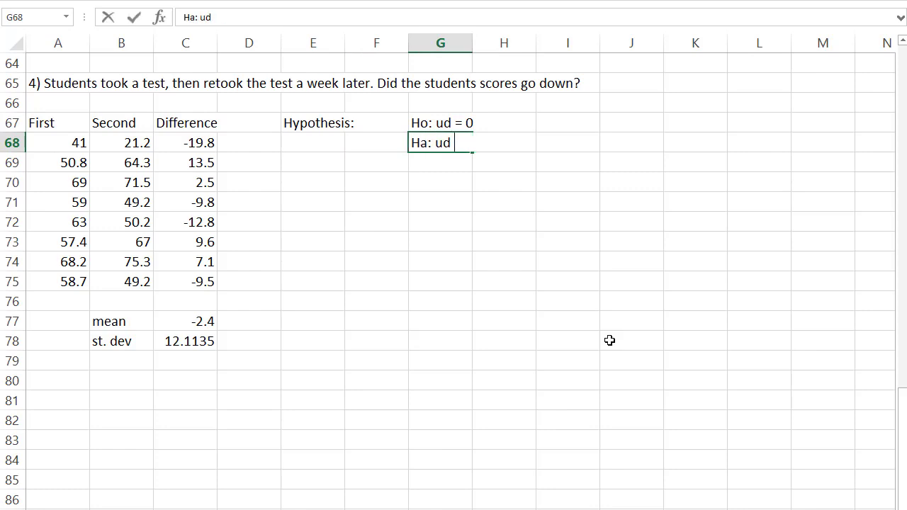
pyautogui.write(' < 0')
pyautogui.press('Return')
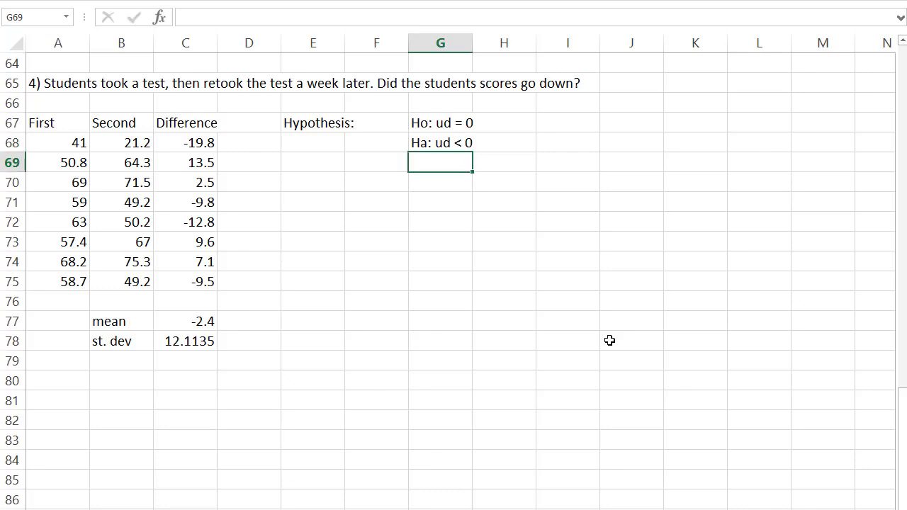
# - Add the label "Test Statistic" in cell E70, below the hypothesis section
pyautogui.press('Return')
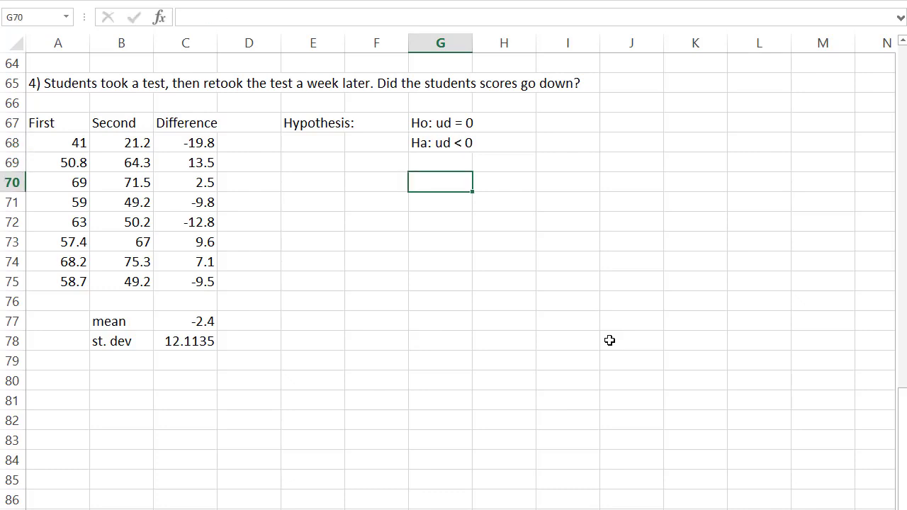
pyautogui.press('Left')
pyautogui.press('Left')
pyautogui.write('Test ')
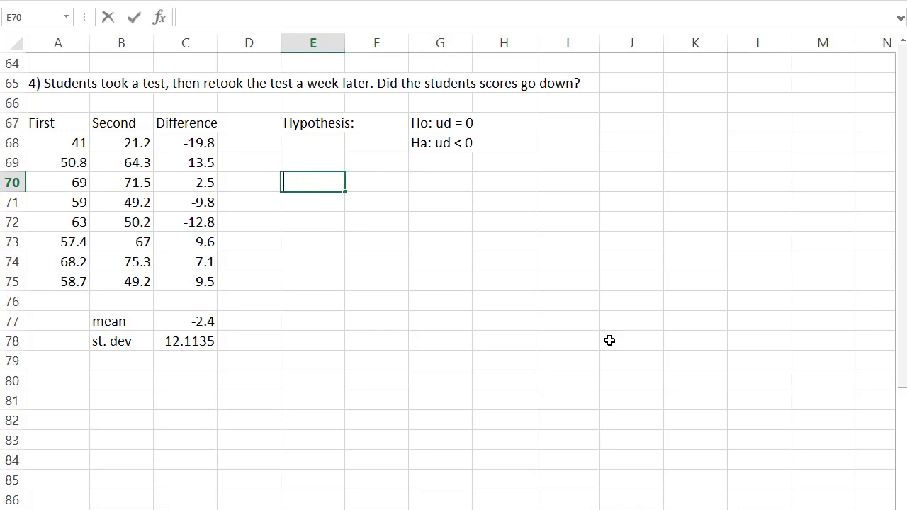
pyautogui.write('Statistic')
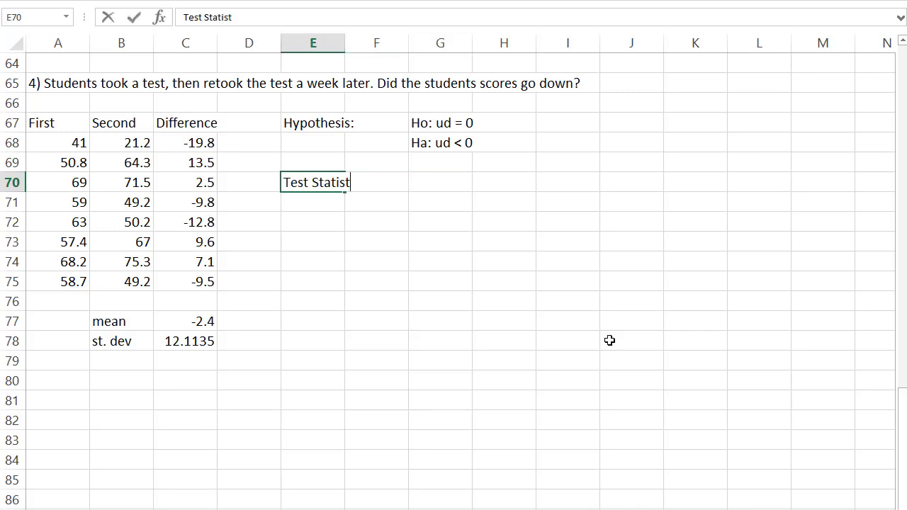
pyautogui.press('Tab')
# - Add the label "se" in cell G71, one row below the Test Statistic heading
pyautogui.press('Right')
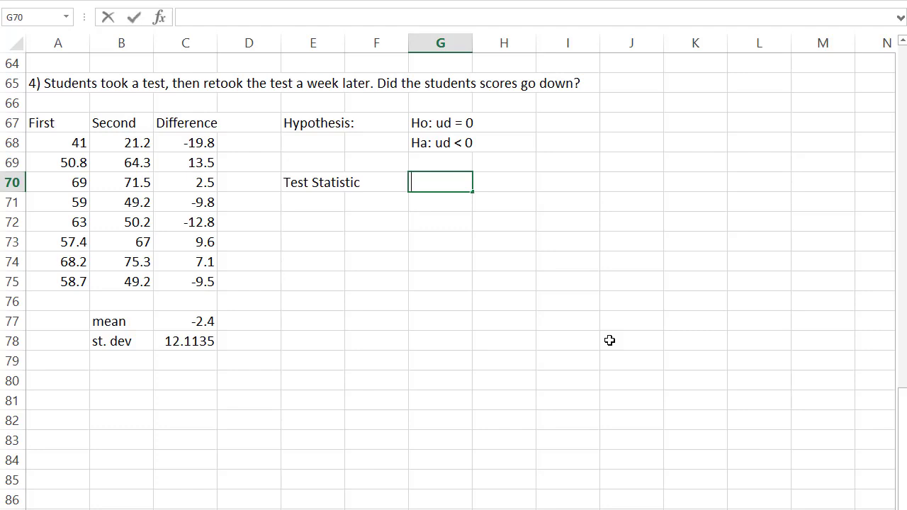
pyautogui.write('=')
pyautogui.press('Escape')
pyautogui.press('Down')
pyautogui.press('Left')
pyautogui.press('Left')
pyautogui.press('Right')
pyautogui.press('Right')
pyautogui.write('se')
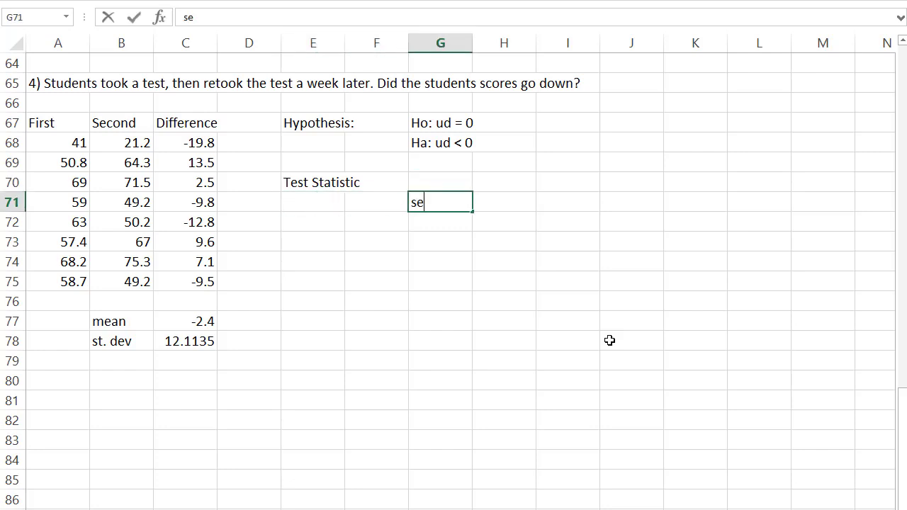
pyautogui.press('Tab')
# - Calculate the standard error in H71 by dividing the standard deviation in C78 by SQRT(8)
pyautogui.write('=')
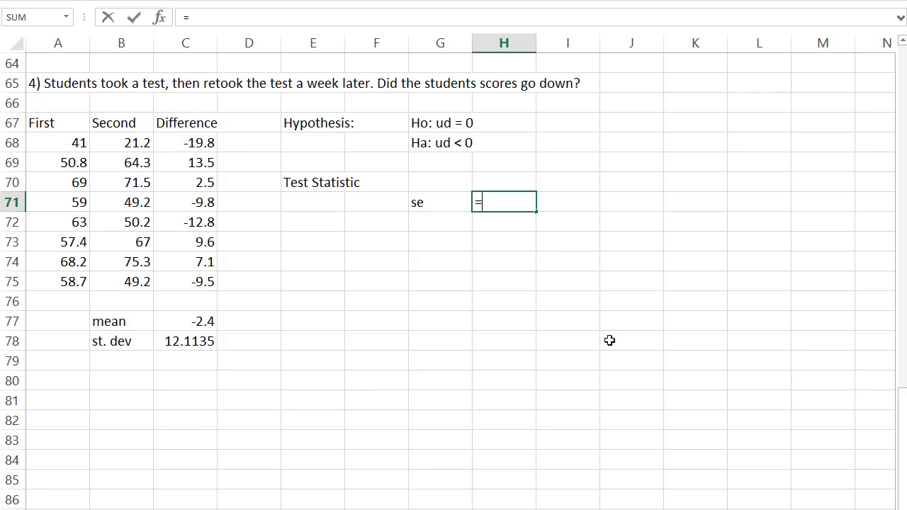
pyautogui.click(189, 336)
pyautogui.write('/sqrt(')
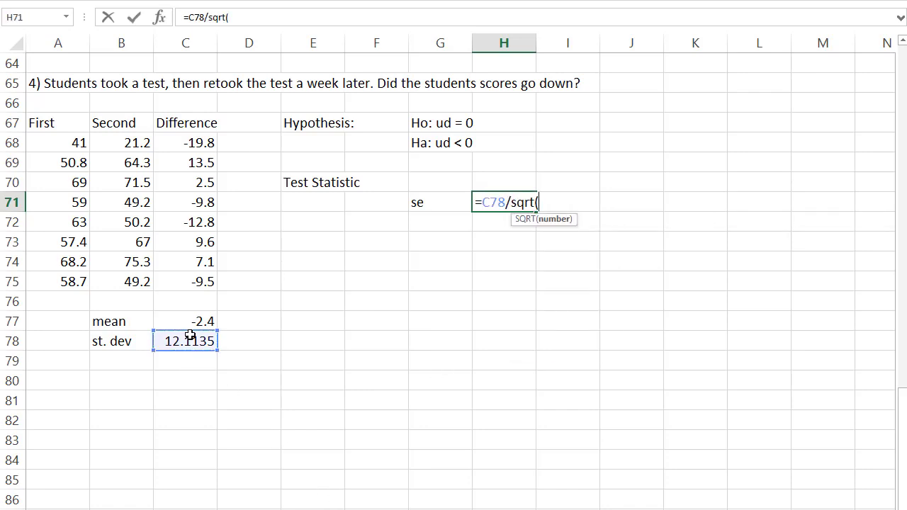
pyautogui.write('8)')
pyautogui.press('Return')
pyautogui.press('Return')
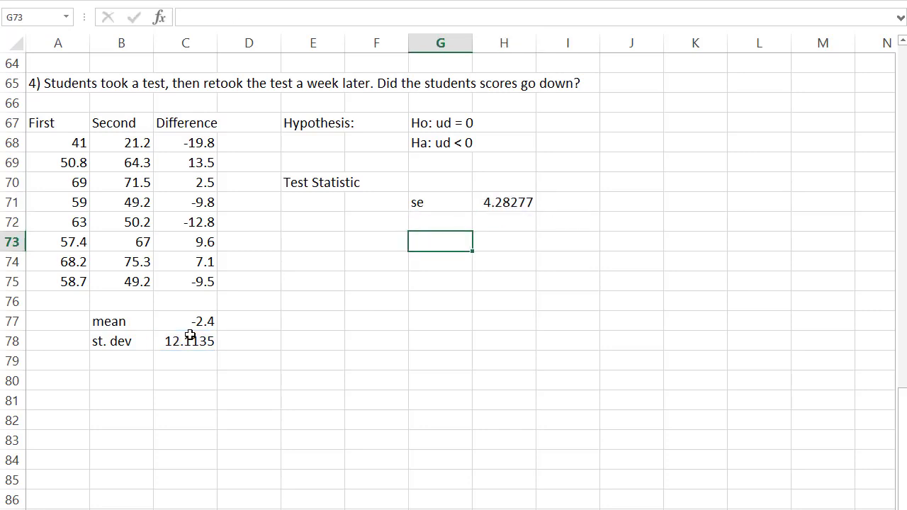
# - Label G73 "t" and calculate the test statistic in H73 with the formula =(C77-0)/H71
pyautogui.write('t')
pyautogui.press('Tab')
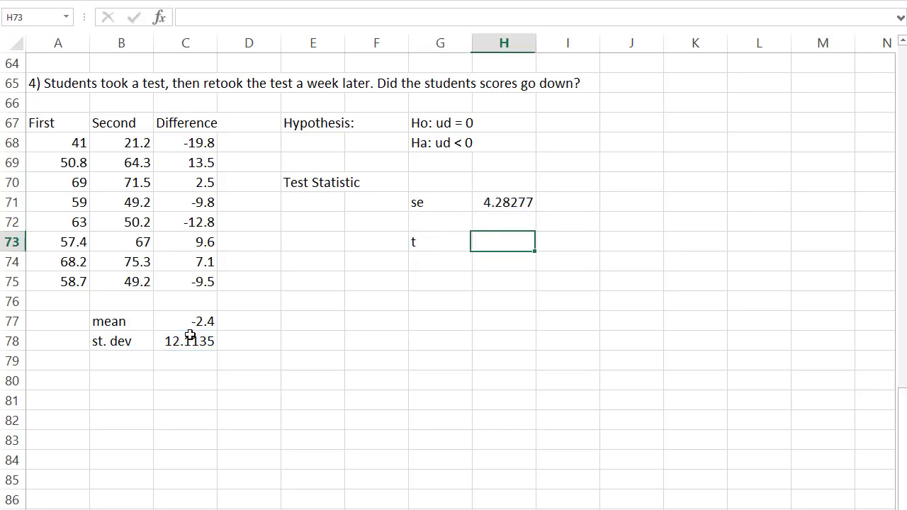
pyautogui.write('=(')
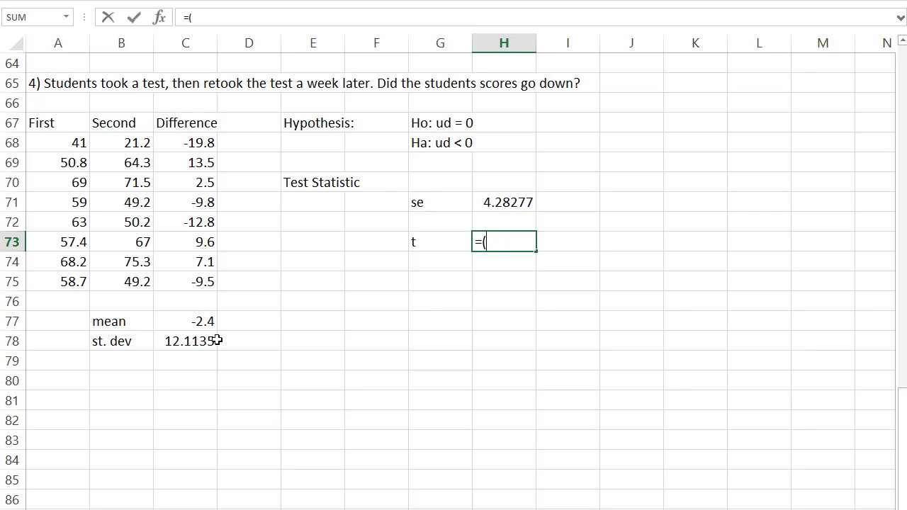
pyautogui.click(196, 324)
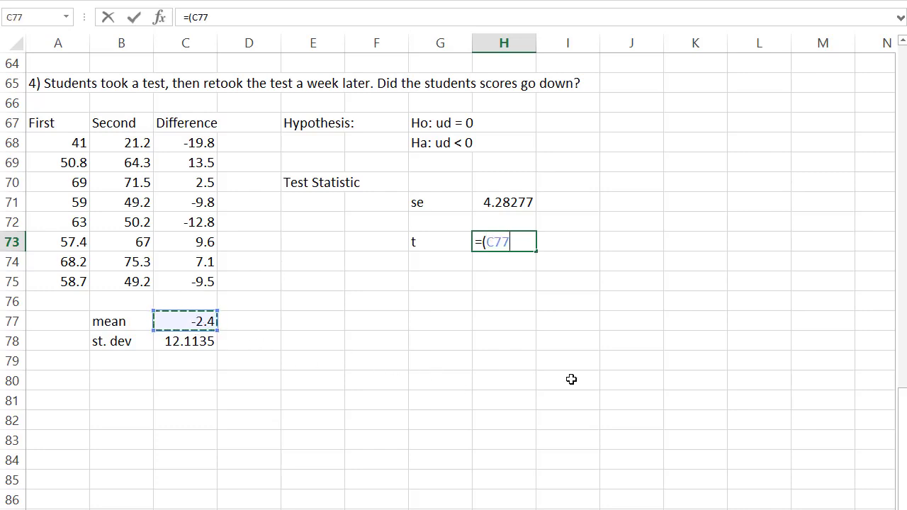
pyautogui.write('-0)')
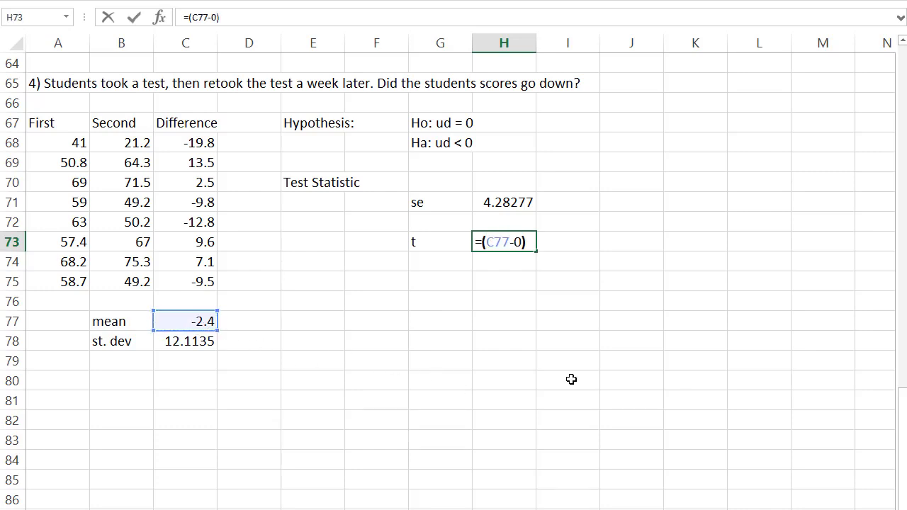
pyautogui.write('/')
pyautogui.click(519, 202)
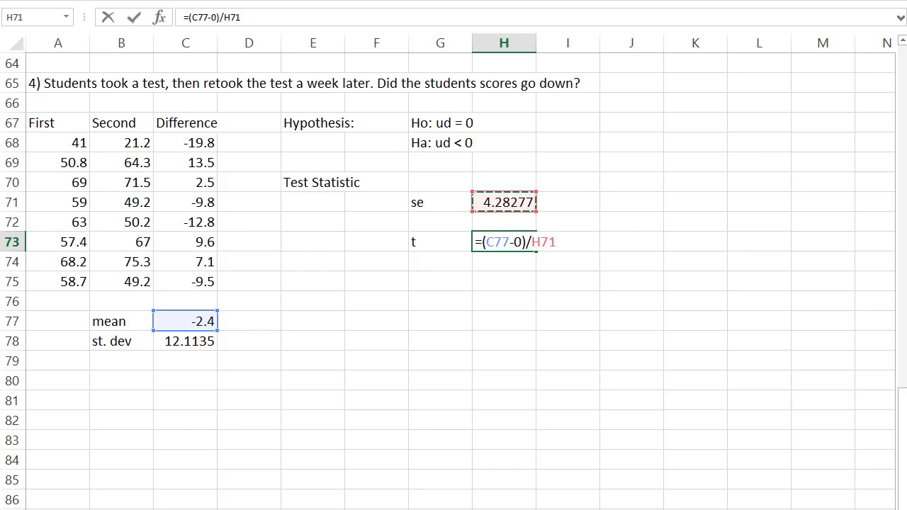
pyautogui.press('Return')
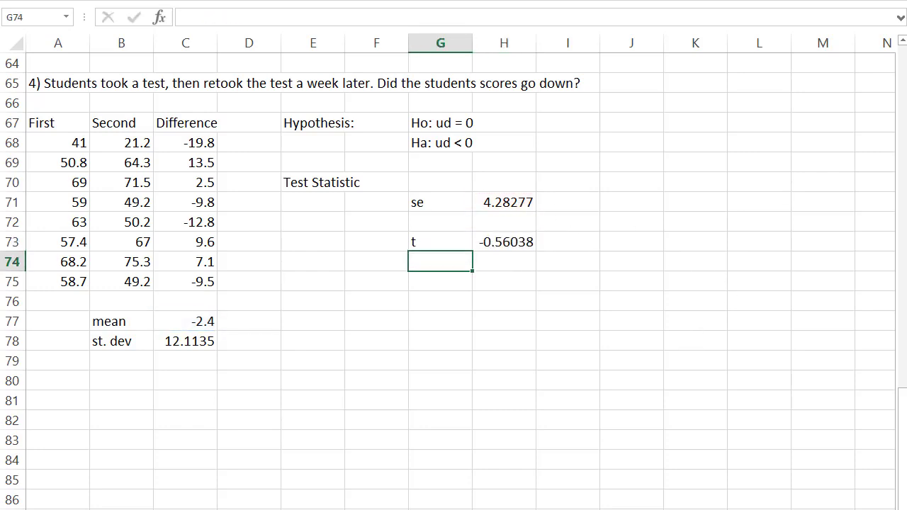
# - Add the section label "P-value" in E75 and the label "p-value=" in G75
pyautogui.click(440, 281)
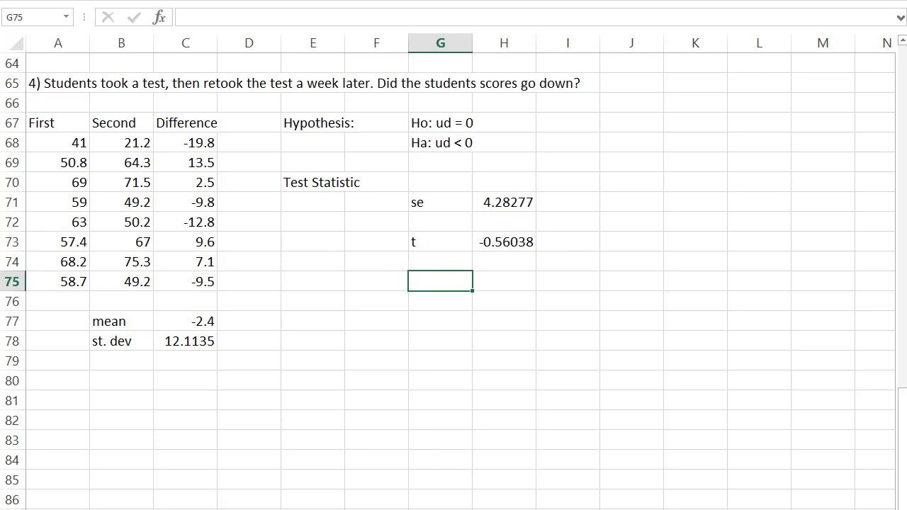
pyautogui.press('Left')
pyautogui.press('Left')
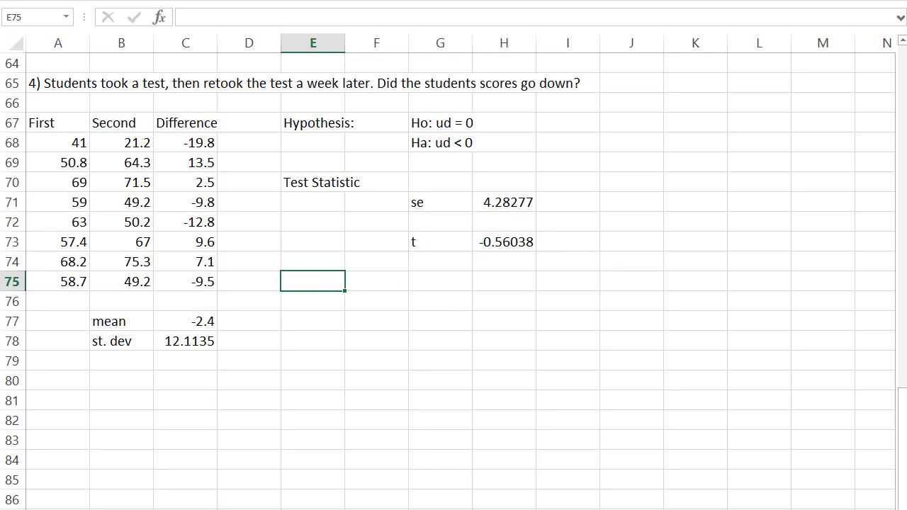
pyautogui.write('P-value')
pyautogui.press('Right')
pyautogui.press('Right')
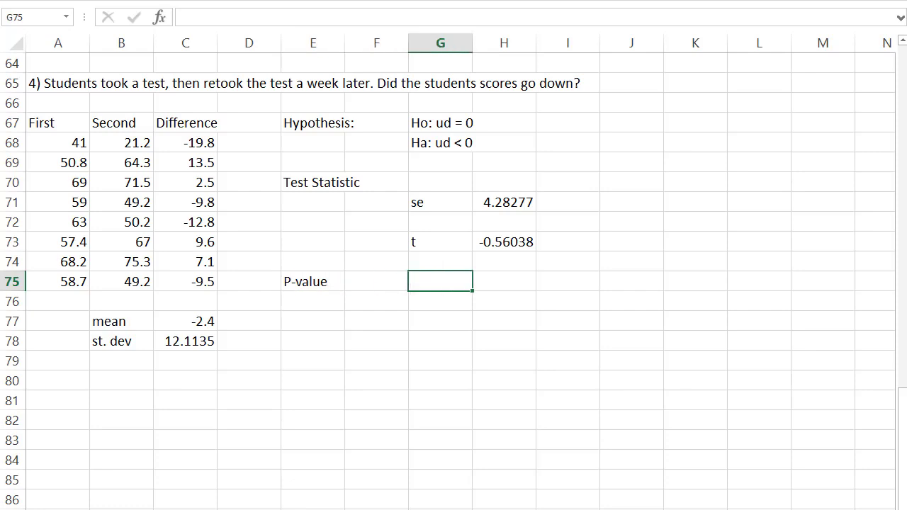
pyautogui.write('p-value=')
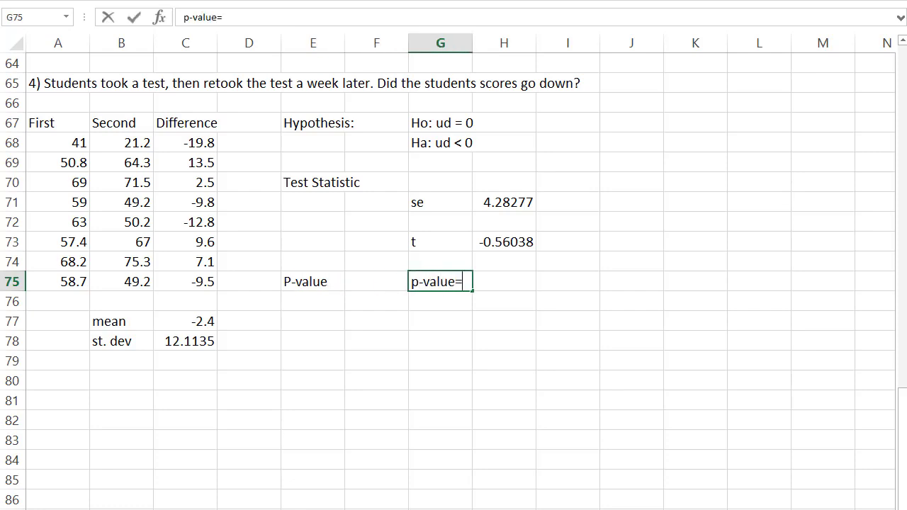
pyautogui.press('Right')
# - Calculate the left-tailed p-value in H75 using T.DIST with H73, 7 degrees of freedom and cumulative set to true
pyautogui.write('=')
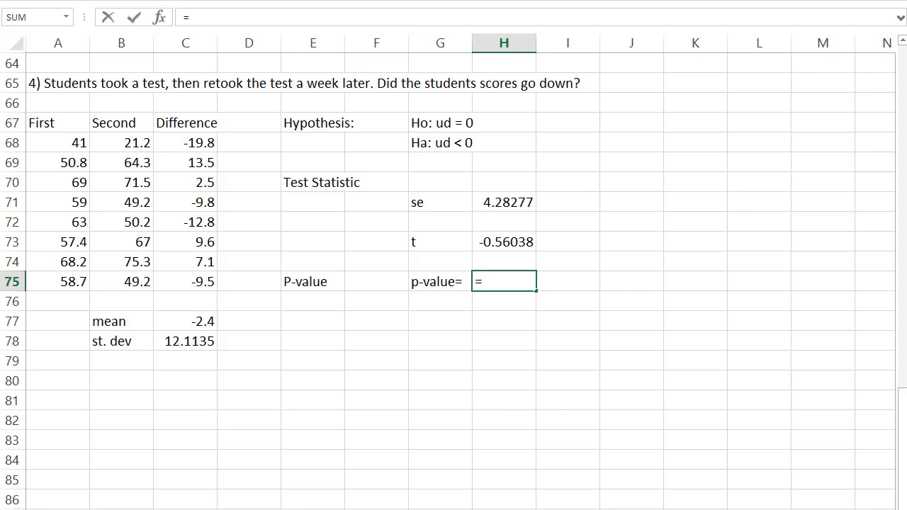
pyautogui.write('t.dist(')
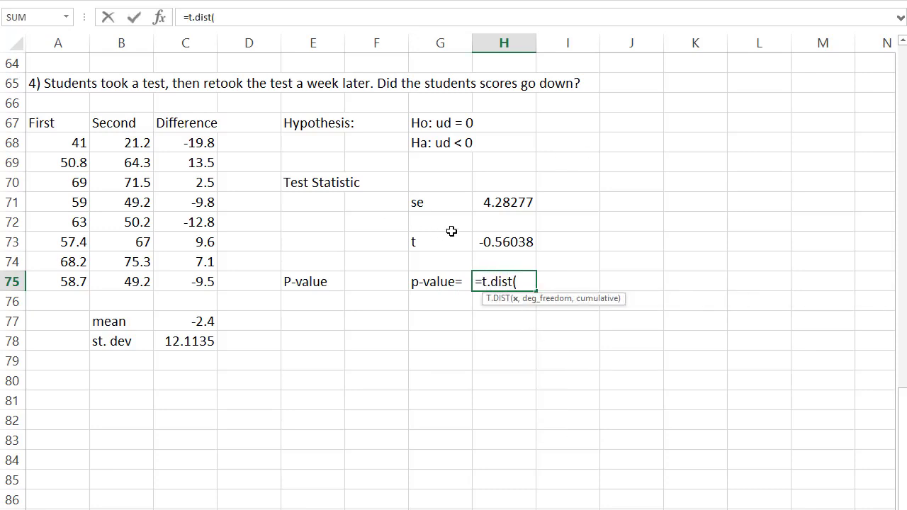
pyautogui.click(491, 243)
pyautogui.write(',')
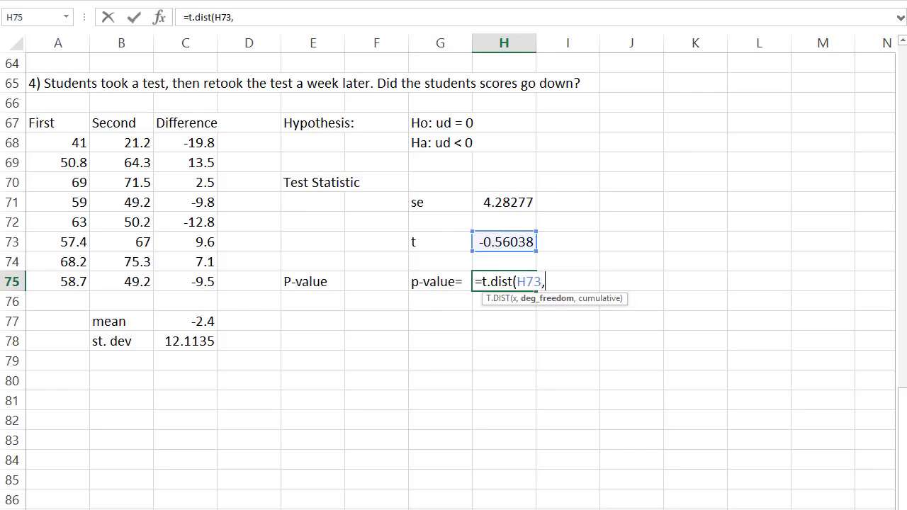
pyautogui.write('7,')
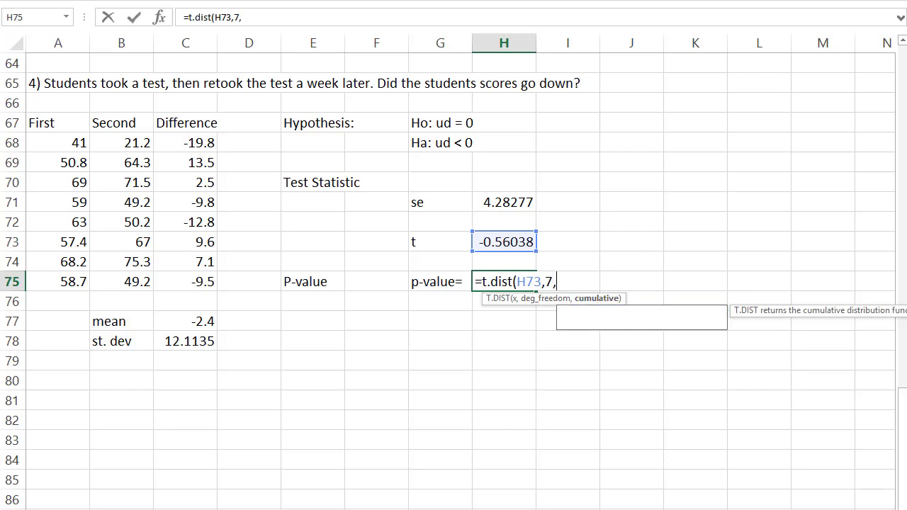
pyautogui.write('true)')
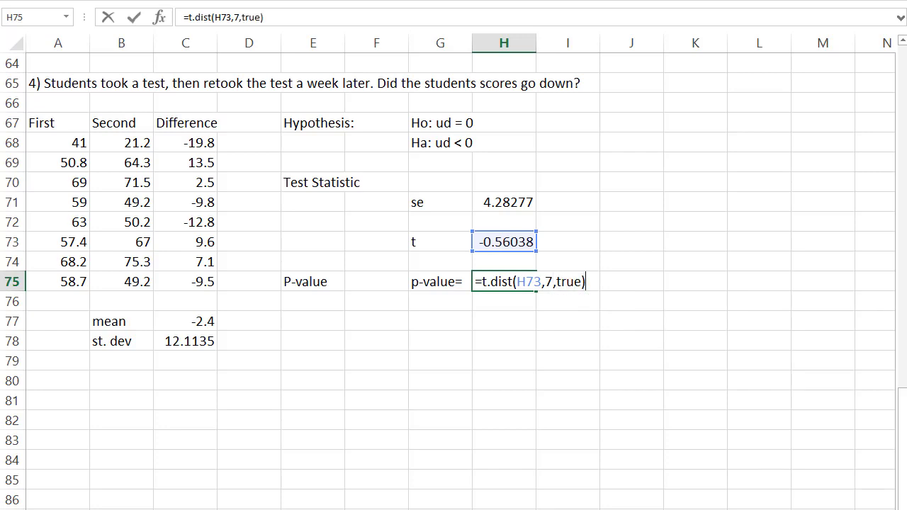
pyautogui.hotkey('ctrl', 'Return')
# - Add the section label "Conclusions" in E77 and state the significance level "alpha = 0.05" in G78
pyautogui.click(313, 301)
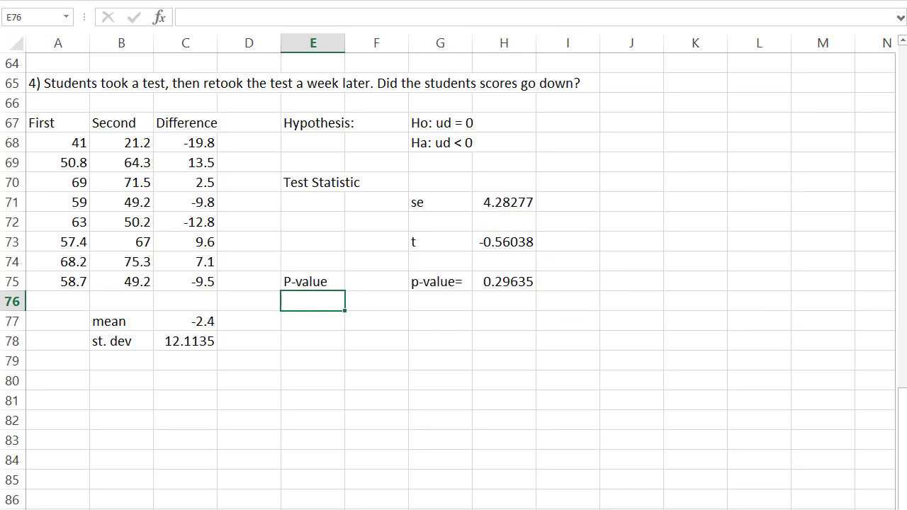
pyautogui.click(312, 321)
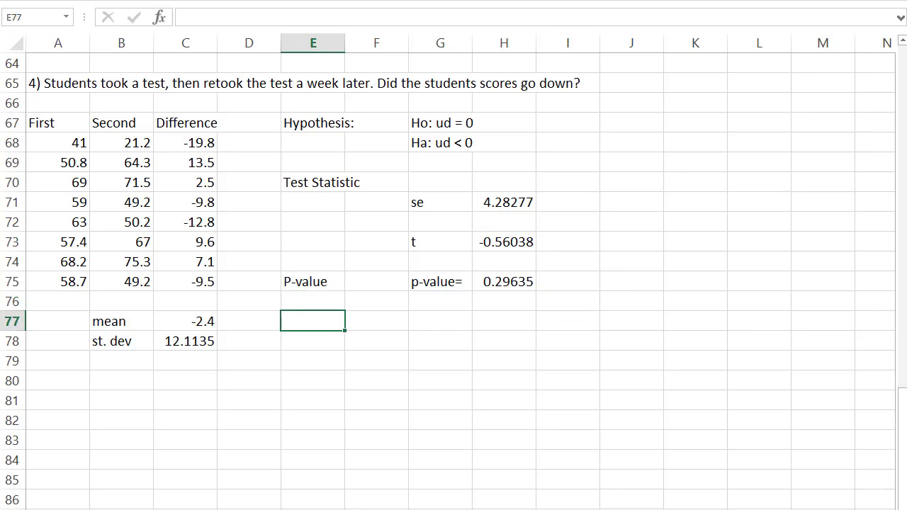
pyautogui.write('Conclusions')
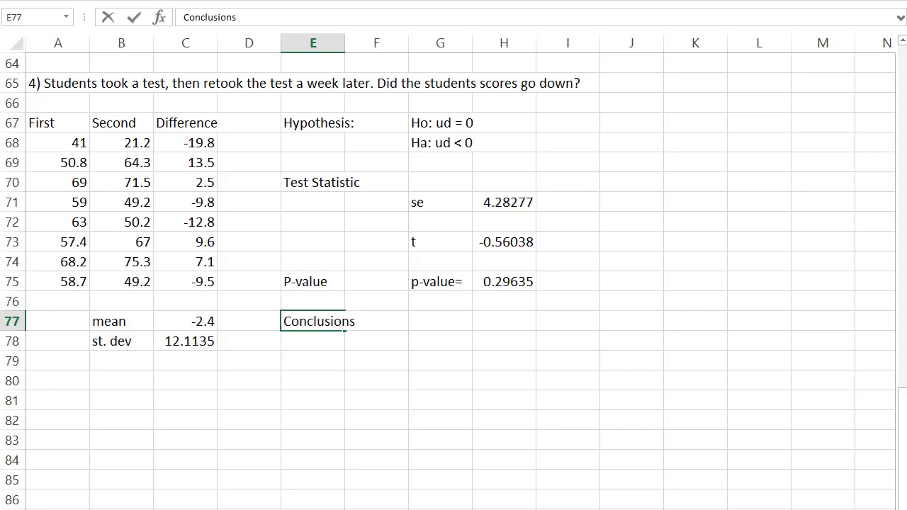
pyautogui.press('Return')
pyautogui.press('Right')
pyautogui.press('Right')
pyautogui.write('alpha ')
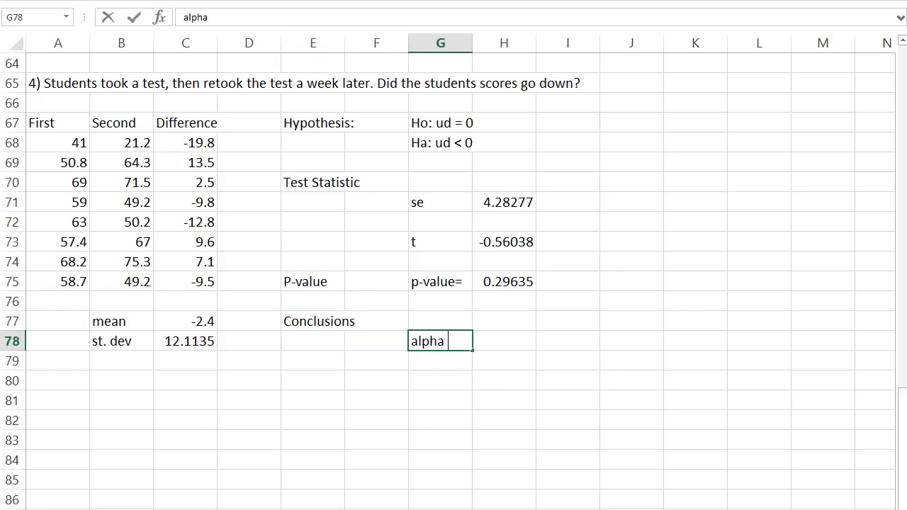
pyautogui.write('= 0')
pyautogui.write('.05')
pyautogui.press('Return')
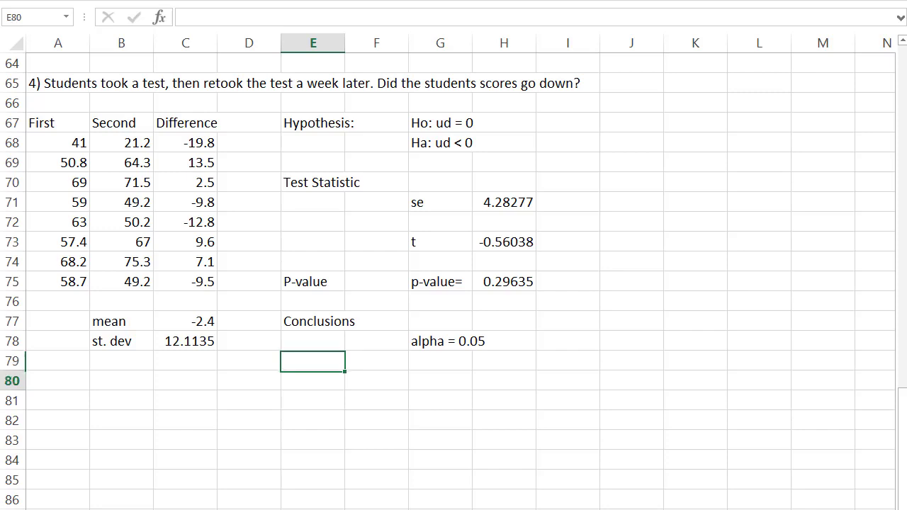
# - Label G80 "Decision" and enter the decision "Fail to reject" beside it in H80
pyautogui.press('Down')
pyautogui.press('Right')
pyautogui.press('Right')
pyautogui.hotkey('shift', 'Right')
pyautogui.hotkey('shift', 'Left')
pyautogui.write('Decision')
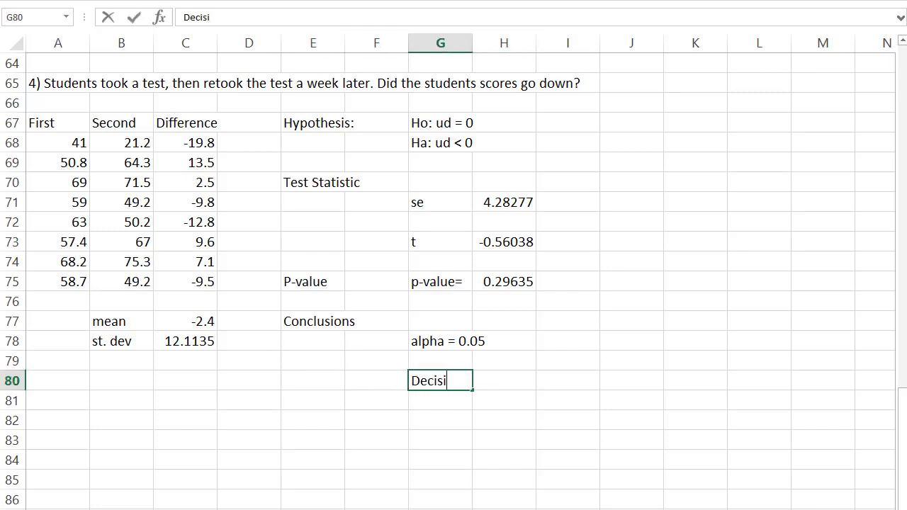
pyautogui.press('Tab')
pyautogui.write('F')
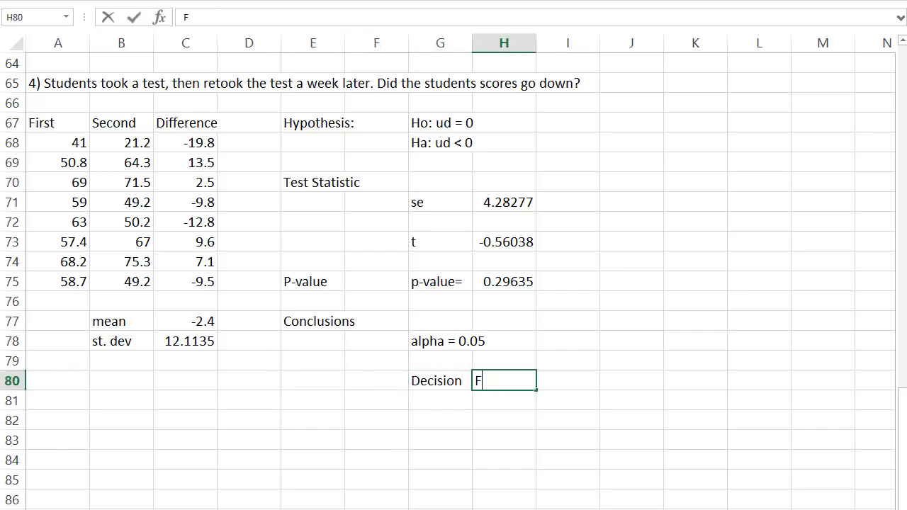
pyautogui.write('ail to rej')
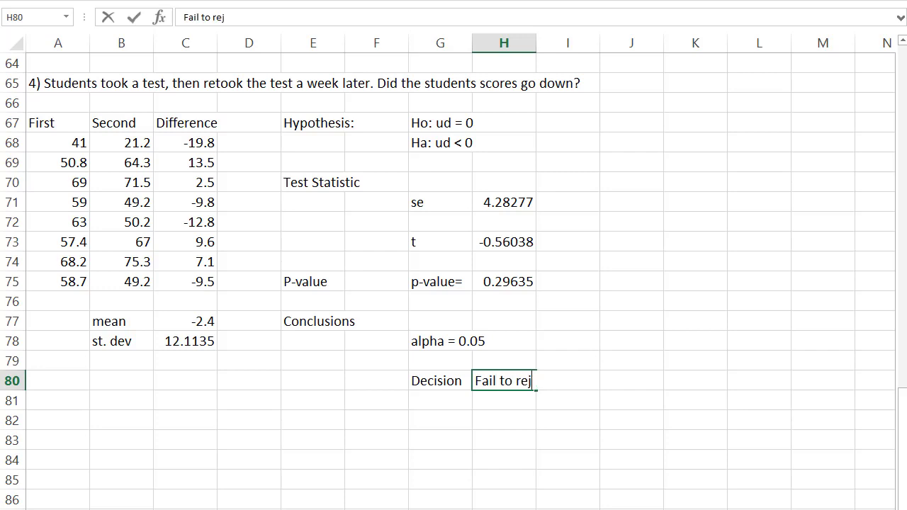
pyautogui.write('ect')
pyautogui.press('Return')
pyautogui.press('Return')
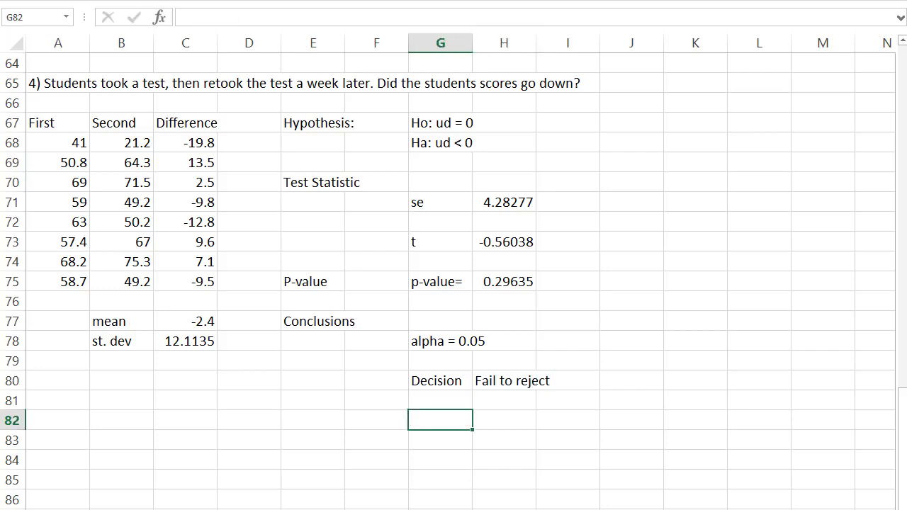
# - Write "Interpretation: There is not sufficient evidence to conclude the students" in G82, two rows below the decision
pyautogui.write('Interpretation: ')
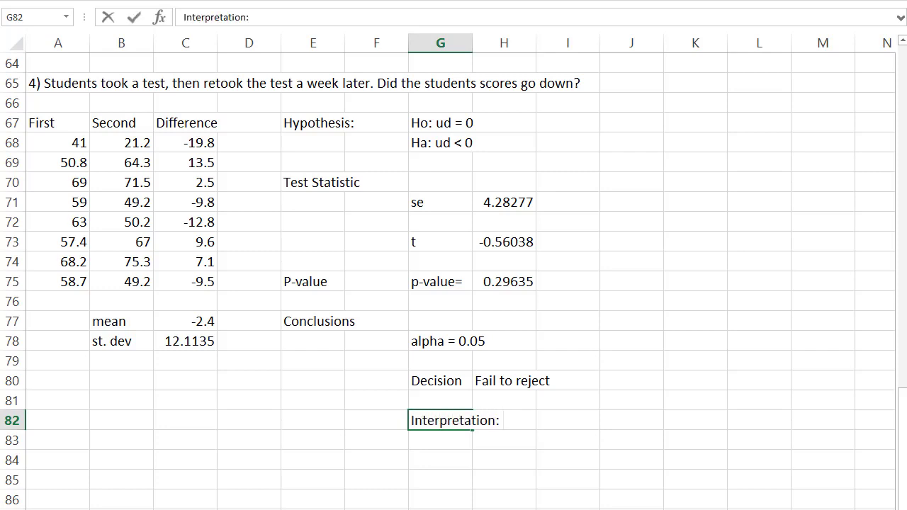
pyautogui.write('There is not ')
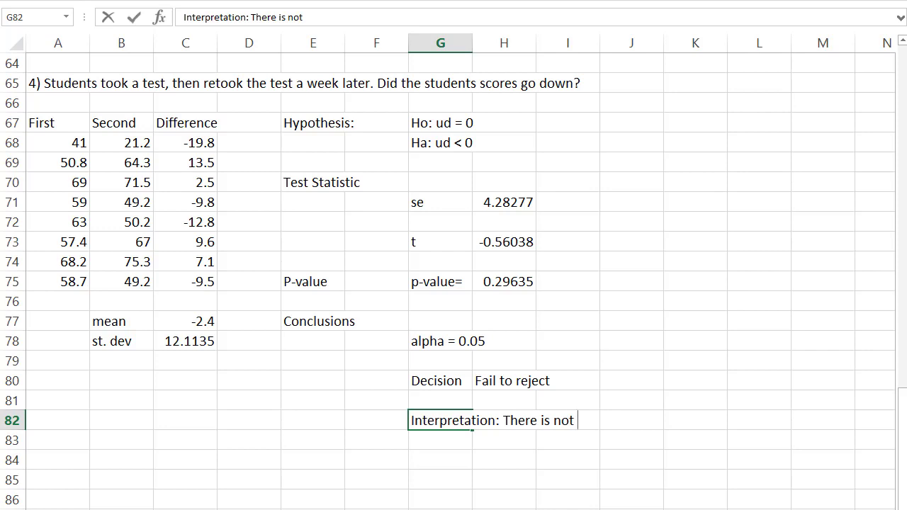
pyautogui.write('sufficient ')
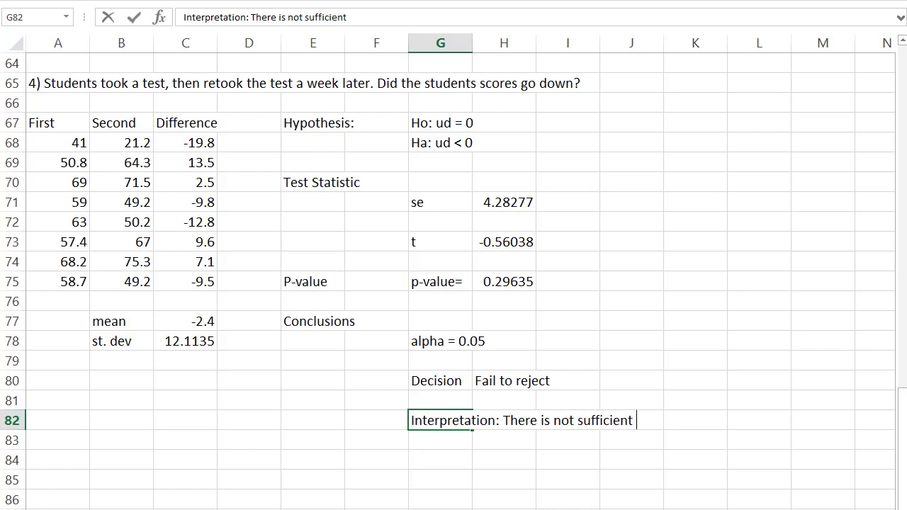
pyautogui.write('evidence to')
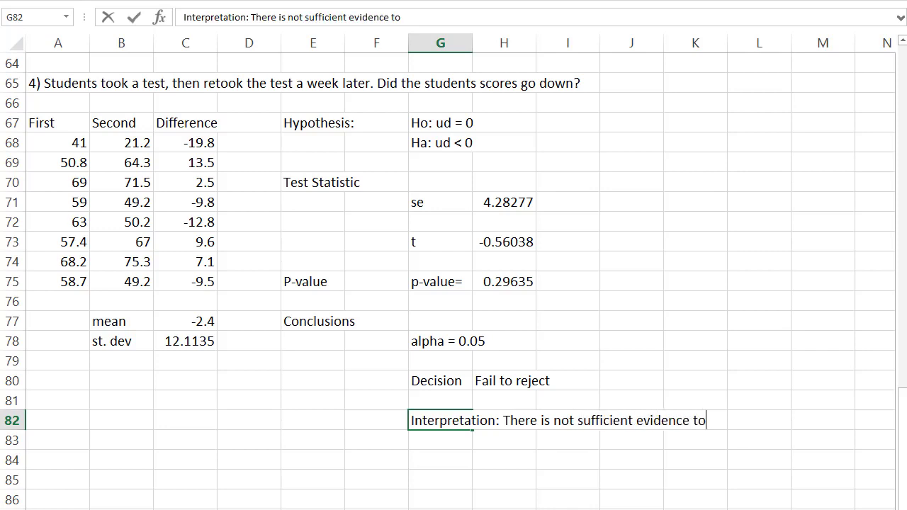
pyautogui.write(' conclus')
pyautogui.press('BackSpace')
pyautogui.write('de the')
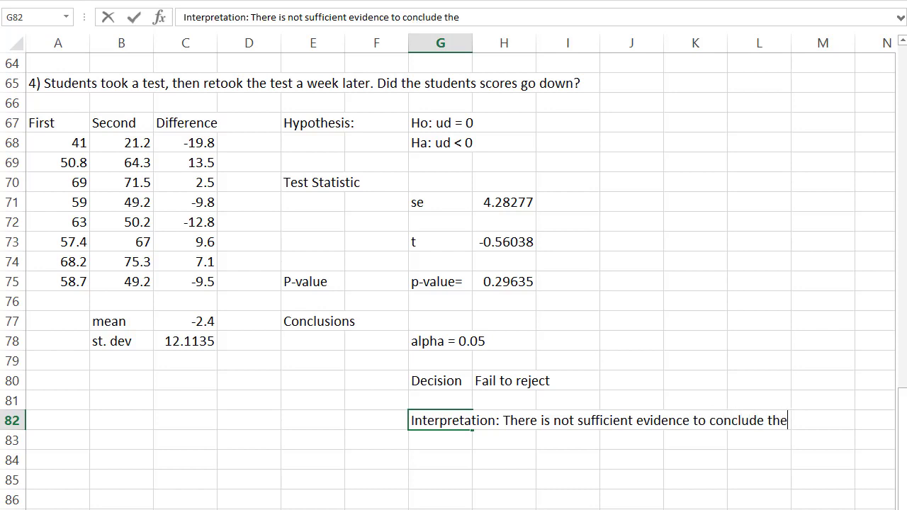
pyautogui.write(' students')
pyautogui.press('Return')
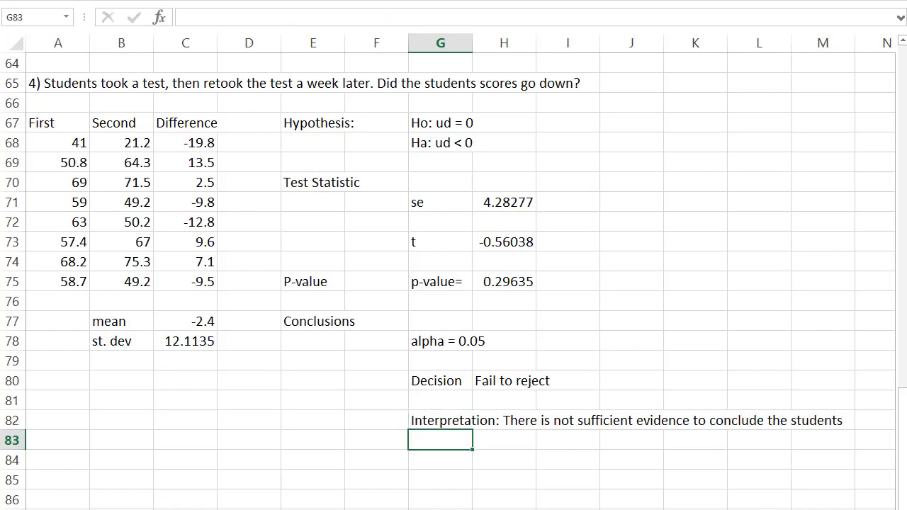
# - Complete the interpretation in G83 with "scores went down after a week."
pyautogui.write('scores went dow')
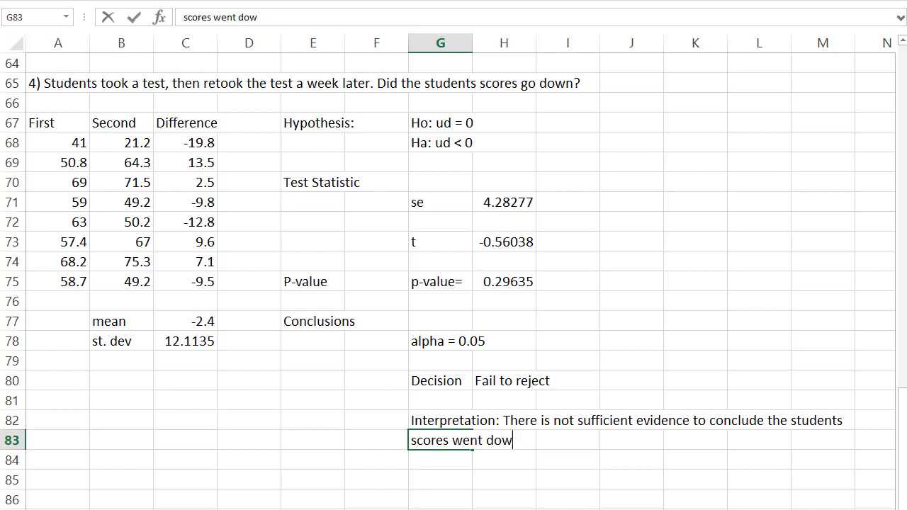
pyautogui.write('n after a wee')
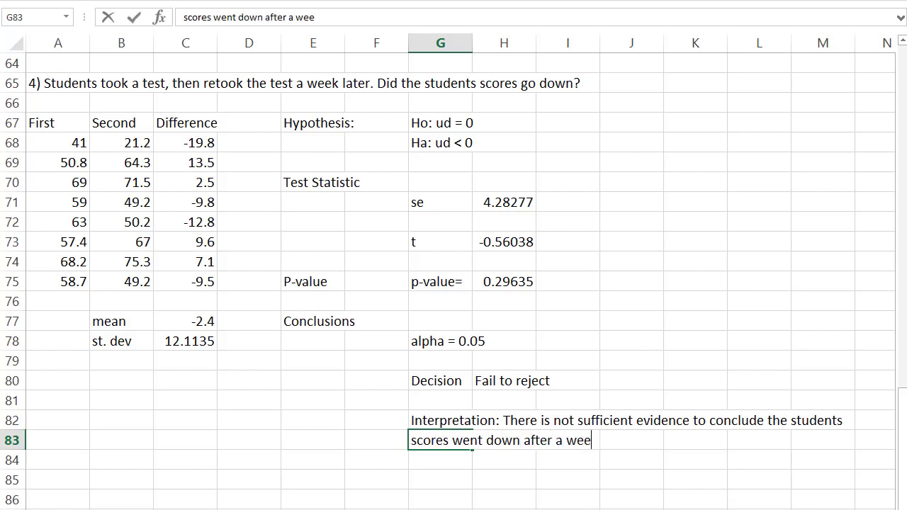
pyautogui.write('k.')
pyautogui.press('Return')
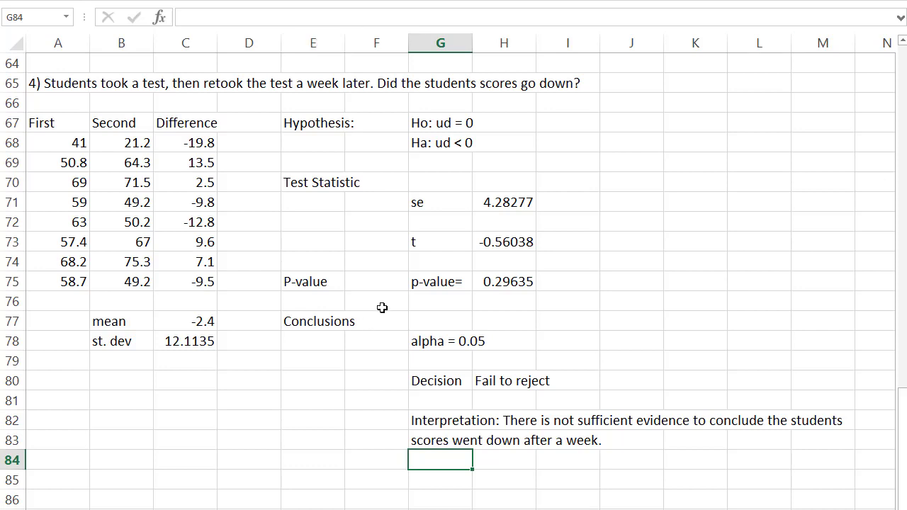
# - Start problem 5 in A87 with "5) A sample of 25 men owned an average of 2.53 dogs (st. dev of 0.03"
pyautogui.scroll(-7, 390, 283)
pyautogui.click(45, 103)
pyautogui.write('5)')
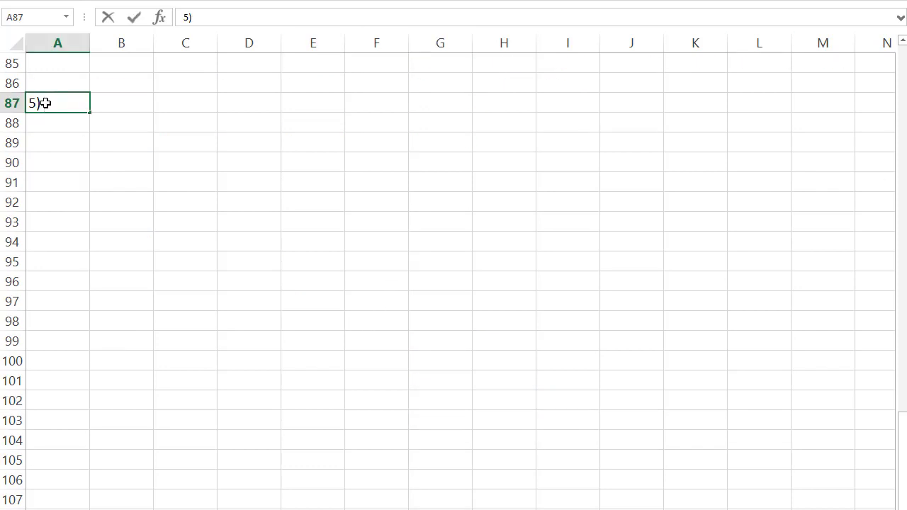
pyautogui.write(' A sample of 2')
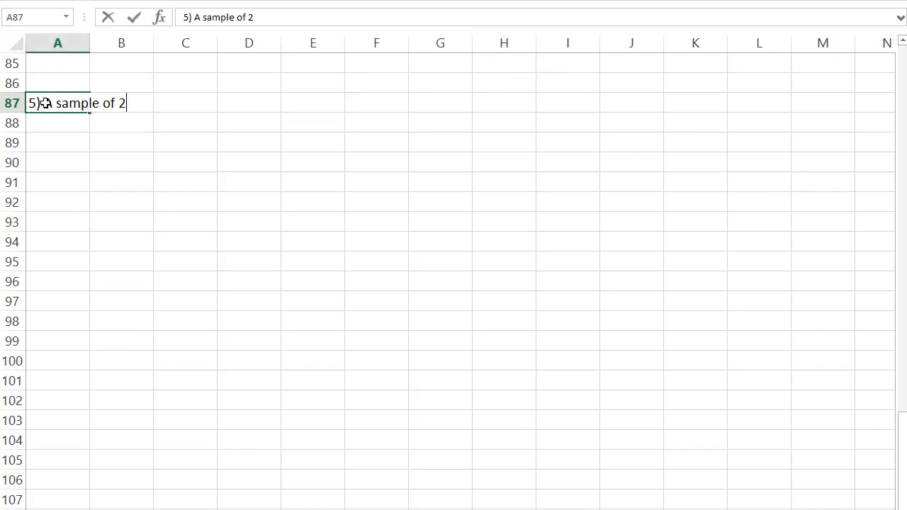
pyautogui.write('5 men owned an average ')
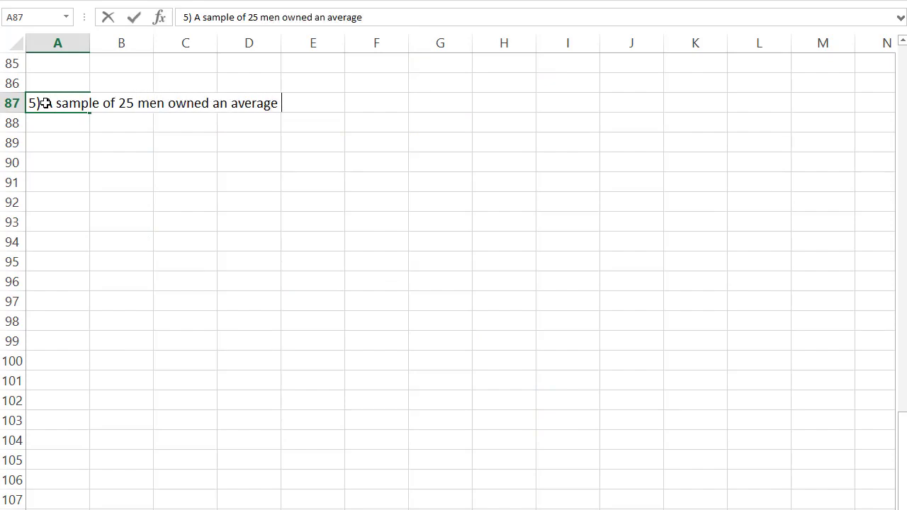
pyautogui.write('of 2.53 dogs (st. de')
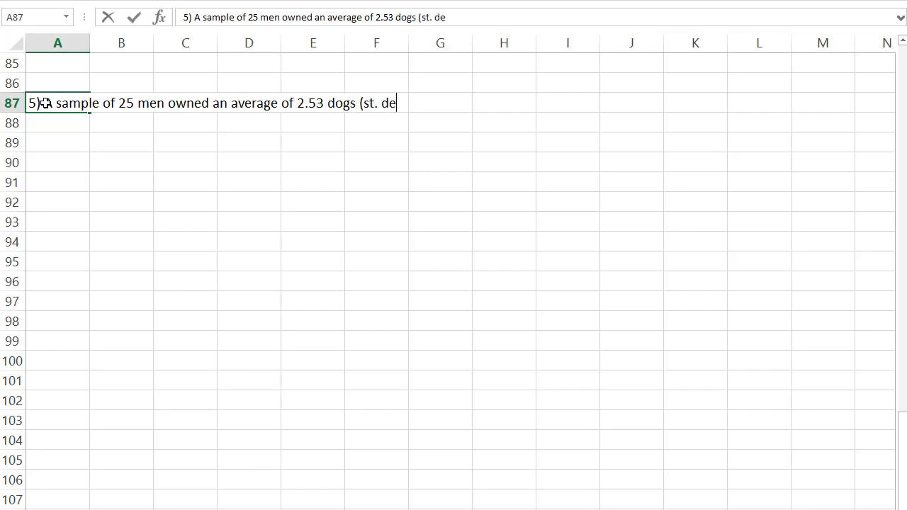
pyautogui.write('v of 0.03')
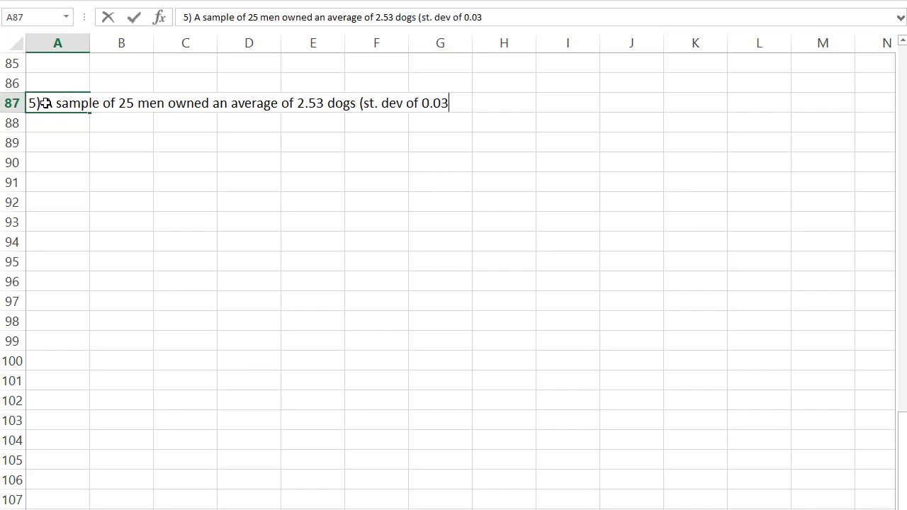
# - Extend the A87 problem text with a sample of 20 women owning an average of 2.49 dogs, ending the line at "(st dev"
pyautogui.write(') and a sample of ')
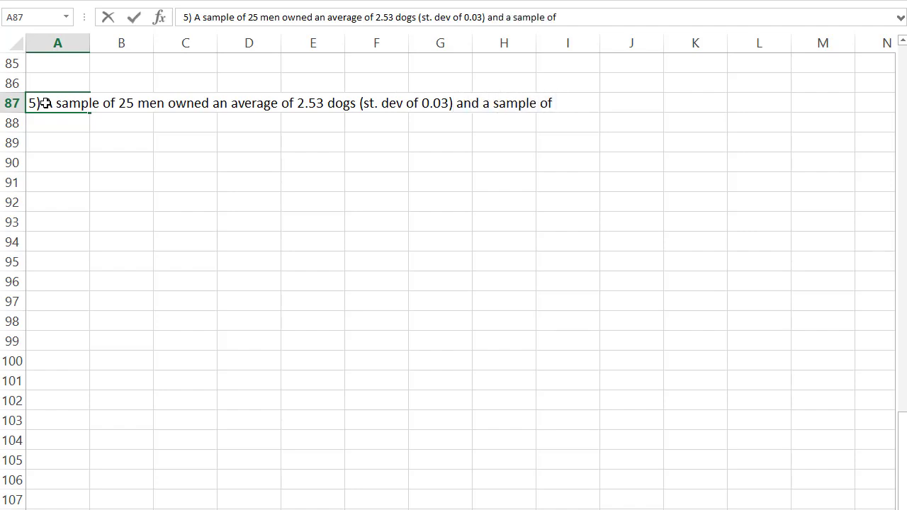
pyautogui.write('20 women ')
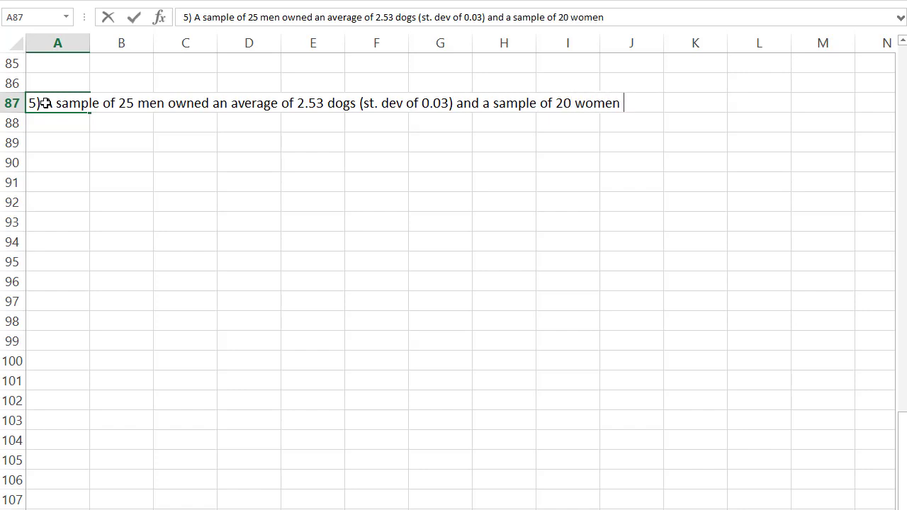
pyautogui.write('owned an averaage ')
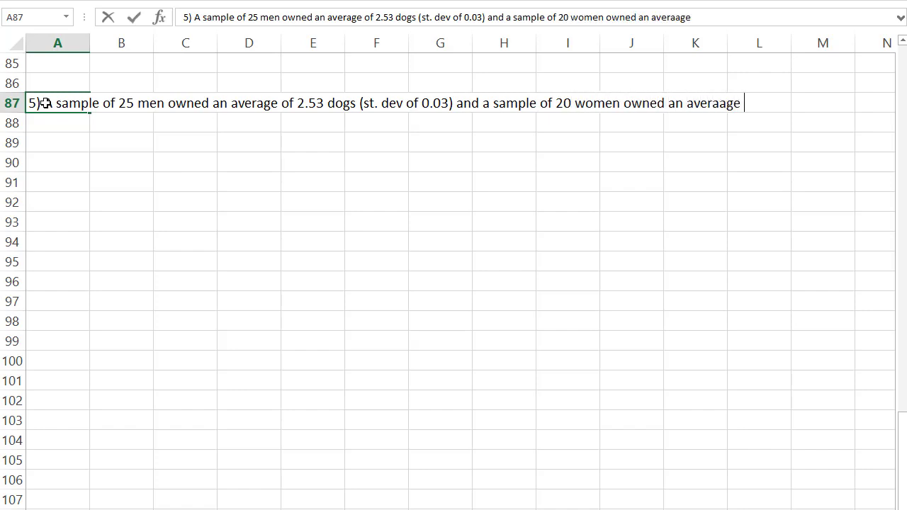
pyautogui.write('of 2.49 dogs ')
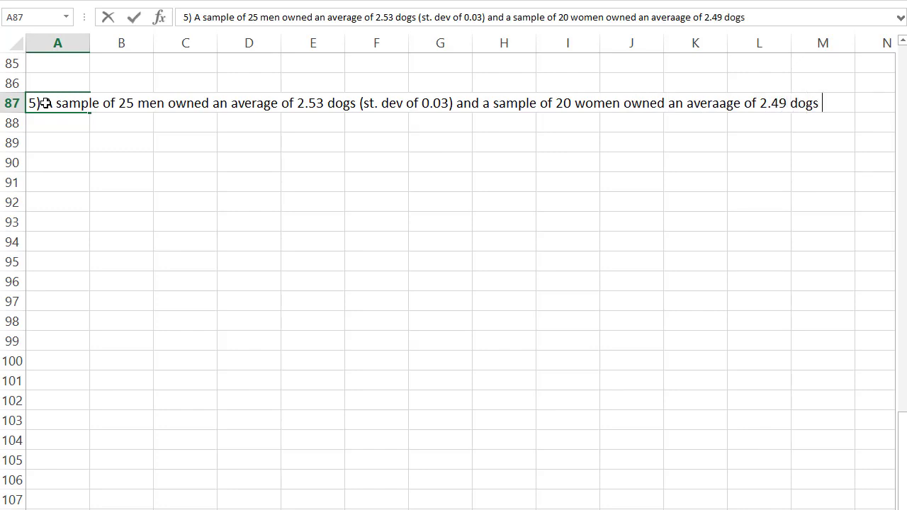
pyautogui.write('(st dev')
pyautogui.press('Return')
# - Continue in A88 with "of 0.05). At the alpha = 0.01 level, can we conclude that there is a difference between men and women in dog ownership?"
pyautogui.write('of 0.')
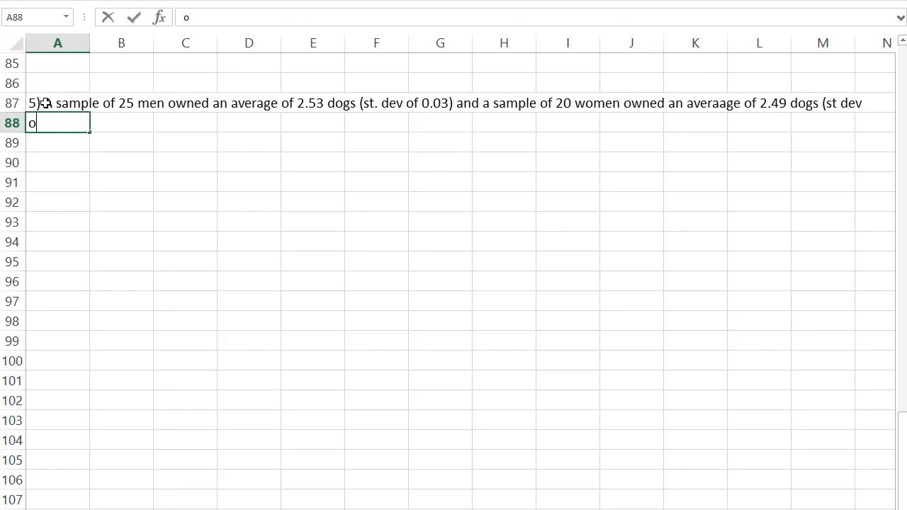
pyautogui.write('05). At the alpha')
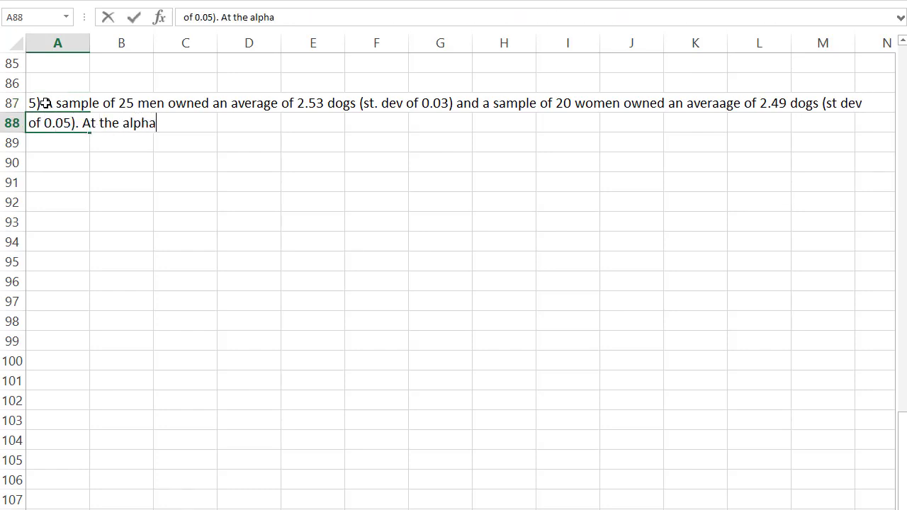
pyautogui.write(' = 0.01 level, can ')
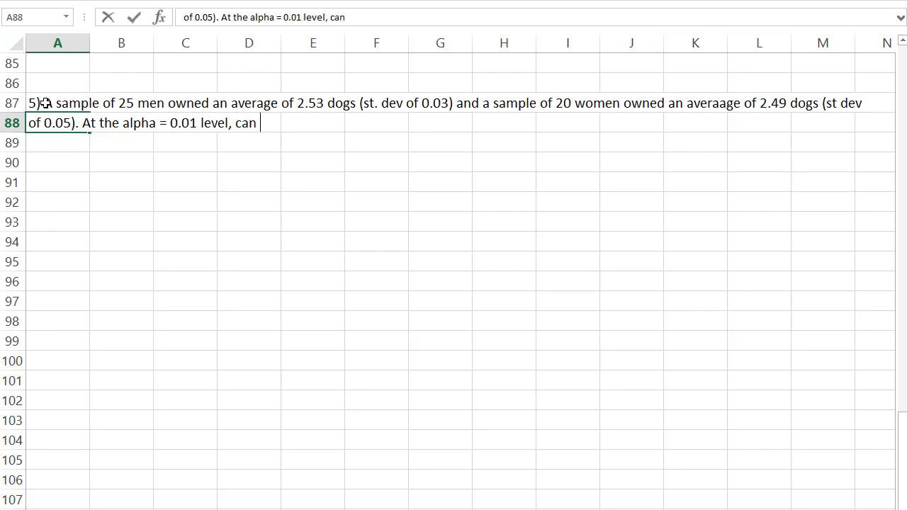
pyautogui.write('we dcon')
pyautogui.press('BackSpace')
pyautogui.press('BackSpace')
pyautogui.press('BackSpace')
pyautogui.press('BackSpace')
pyautogui.write('conclude that there is ')
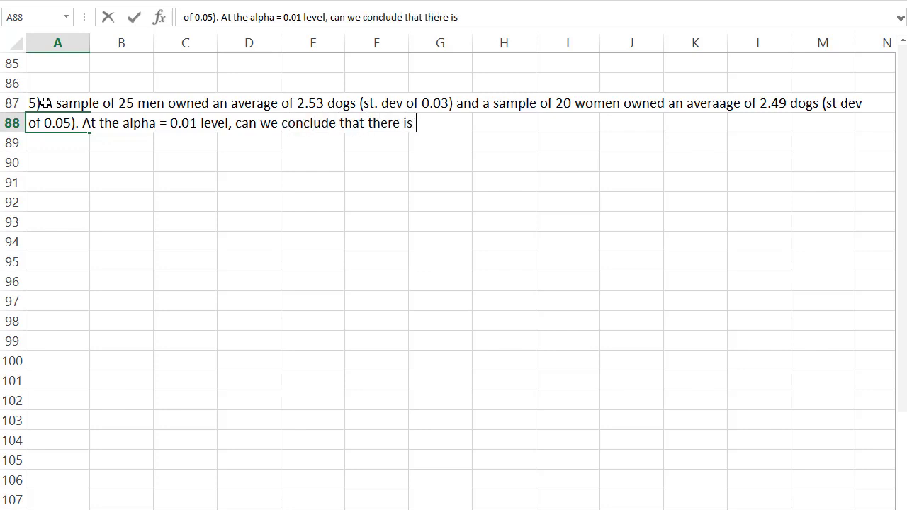
pyautogui.write('a difference betwee')
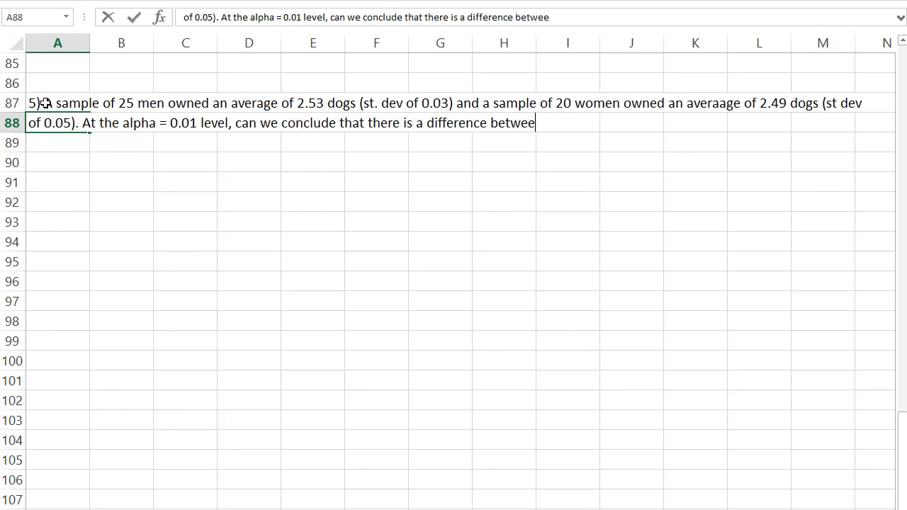
pyautogui.write('n men and women in d')
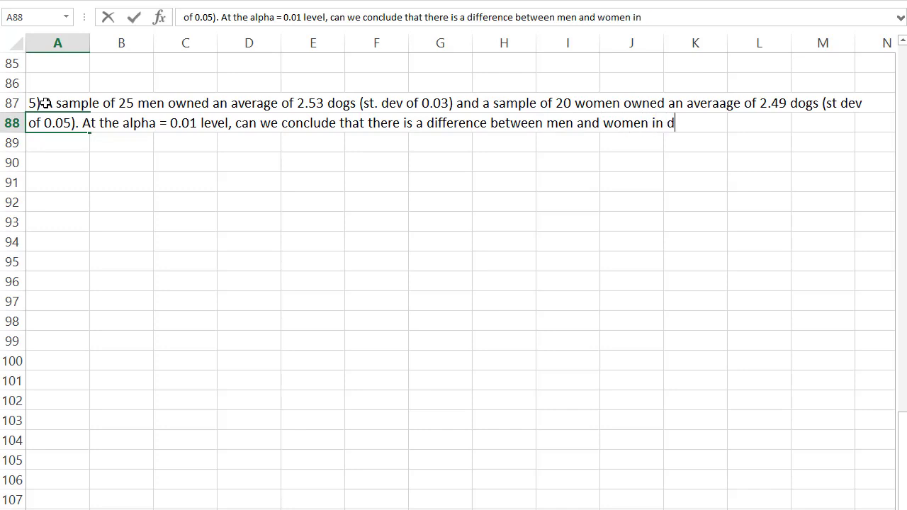
pyautogui.press('BackSpace')
pyautogui.write('dog ownership?')
pyautogui.press('Return')
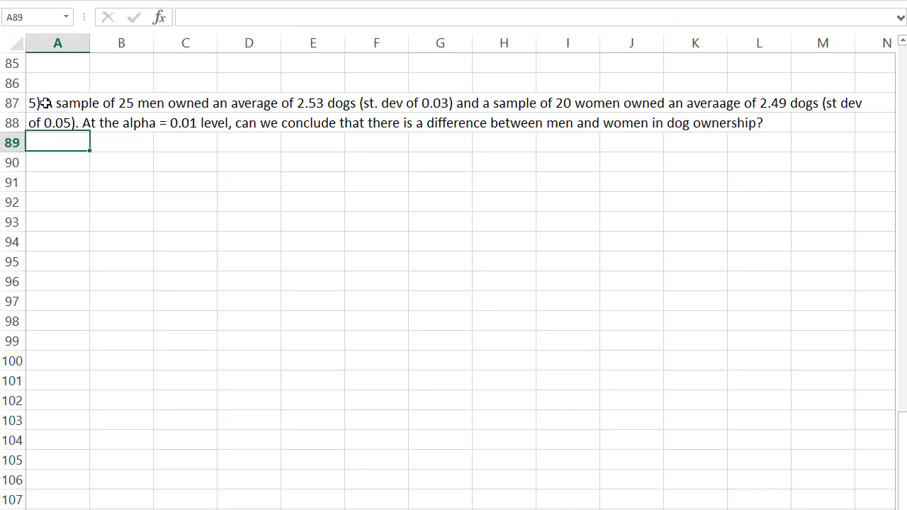
# - Label A90 "Hypothesis:" and enter the null hypothesis "Ho: uw=um" in C90
pyautogui.press('Return')
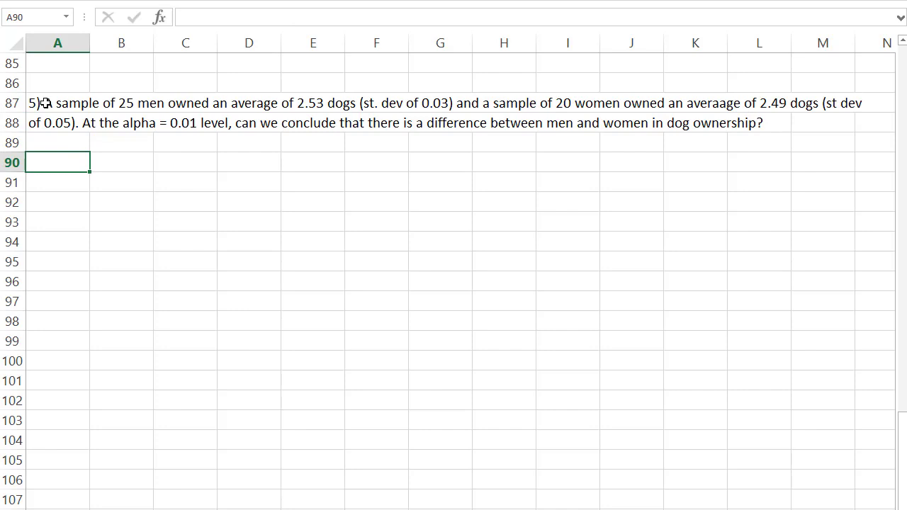
pyautogui.write('Hypo')
pyautogui.press('BackSpace')
pyautogui.press('BackSpace')
pyautogui.write('pothesis:')
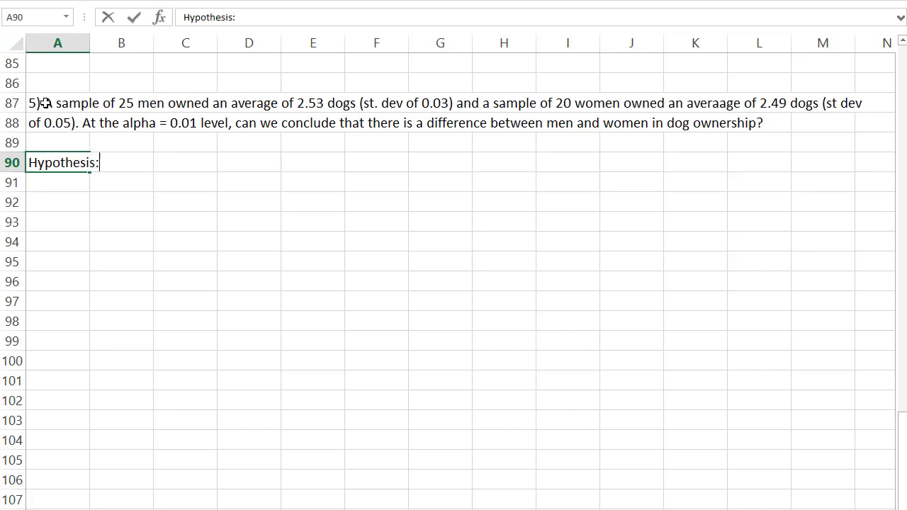
pyautogui.press('Tab')
pyautogui.press('Tab')
pyautogui.write('Ho: ')
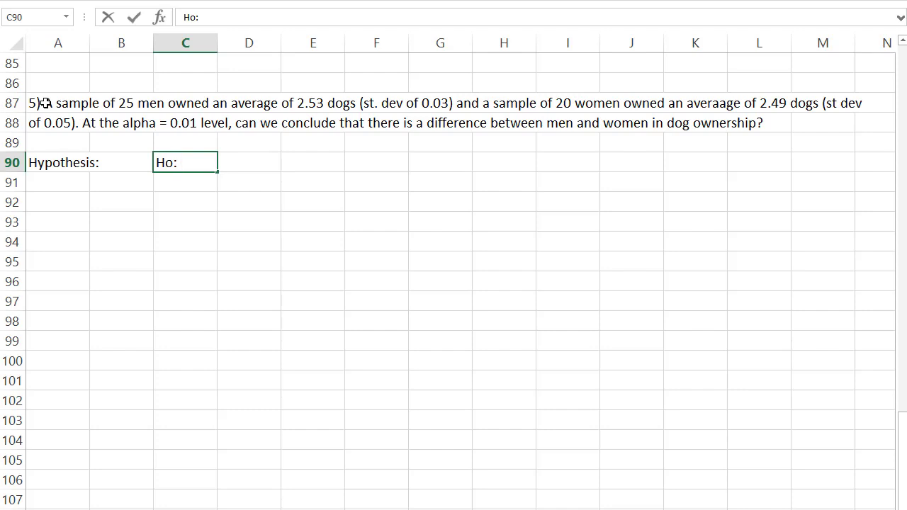
pyautogui.write('uw=um')
pyautogui.press('Return')
# - Enter the alternative hypothesis "Ha: uw =/= um" in C91, directly below the null hypothesis
pyautogui.press('Tab')
pyautogui.press('Tab')
pyautogui.write('Ha: ')
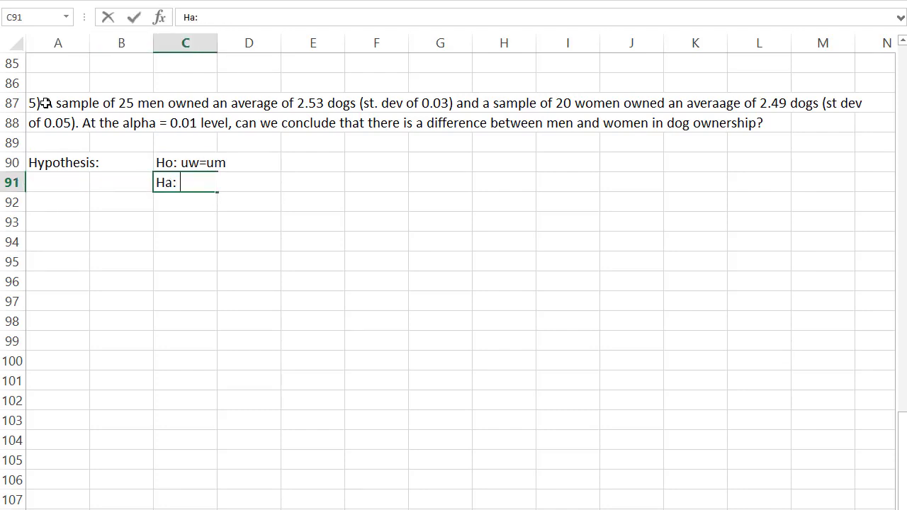
pyautogui.write('uw =/= um')
pyautogui.press('Return')
# - Add the section label "Test statistic" in A93 and the label "df" in C93
pyautogui.press('Return')
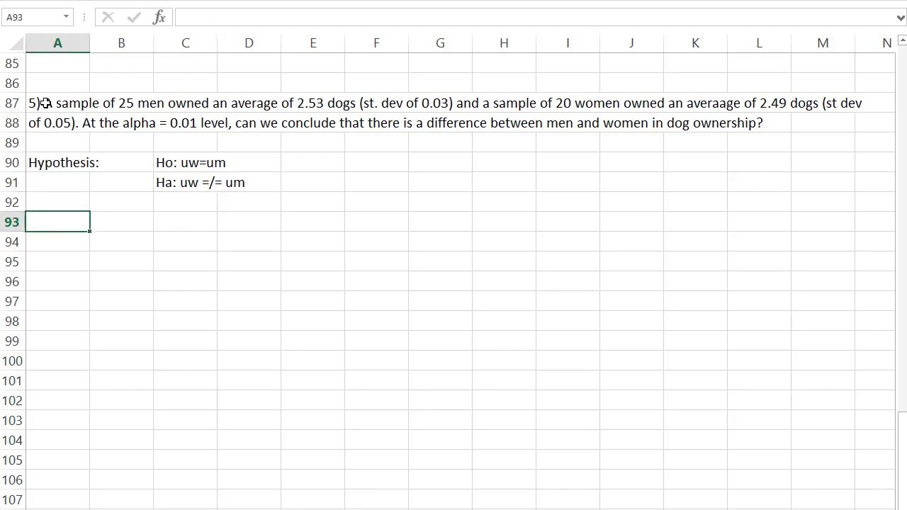
pyautogui.write('Test statitsic')
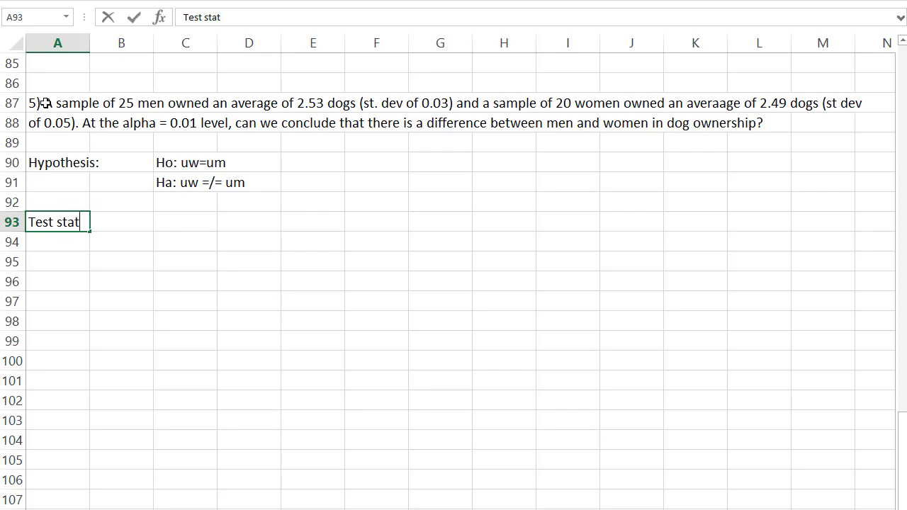
pyautogui.press('BackSpace')
pyautogui.press('BackSpace')
pyautogui.press('BackSpace')
pyautogui.press('BackSpace')
pyautogui.press('BackSpace')
pyautogui.press('BackSpace')
pyautogui.write('tistic')
pyautogui.press('Tab')
pyautogui.press('Tab')
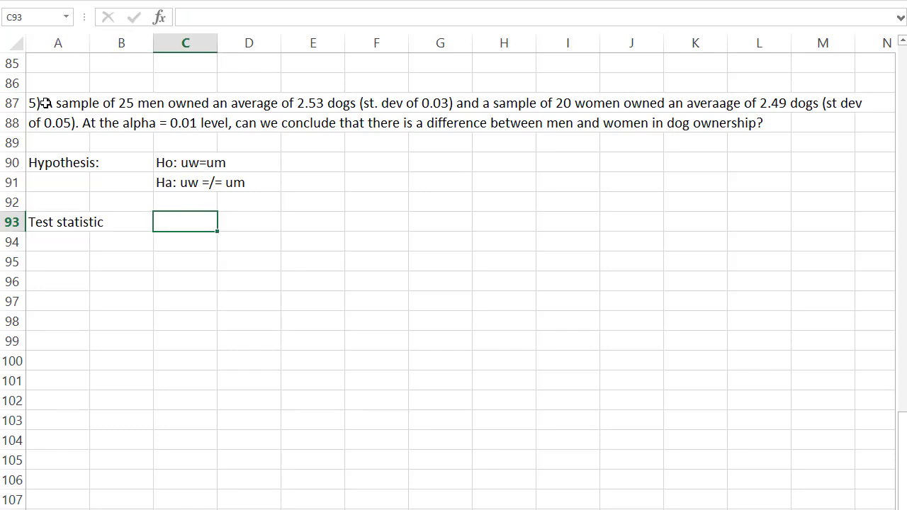
pyautogui.write('df')
# - Compute the degrees of freedom in D93 as =(0.03^2/25+0.05^2/20)^2/(1/24*(0.03^2/25)^2+1/19*(0.05^2/20)^2)
pyautogui.press('Tab')
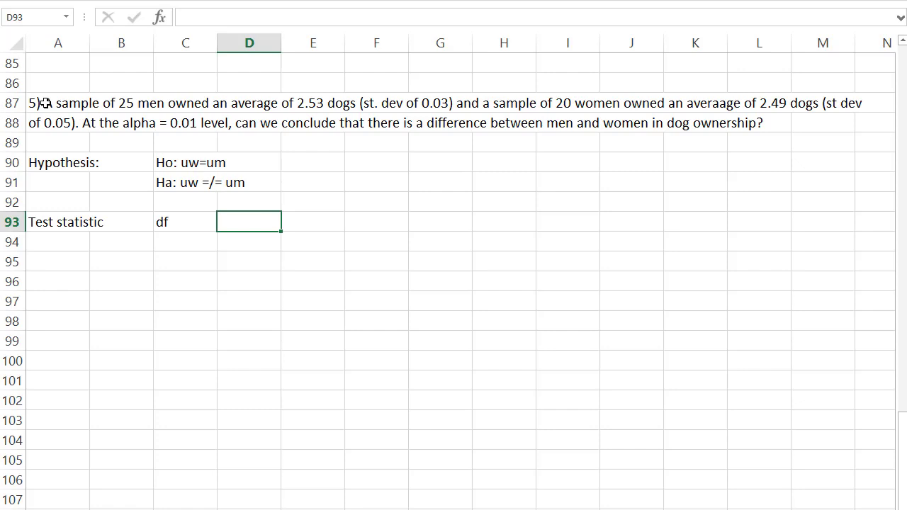
pyautogui.write('=(0.03^')
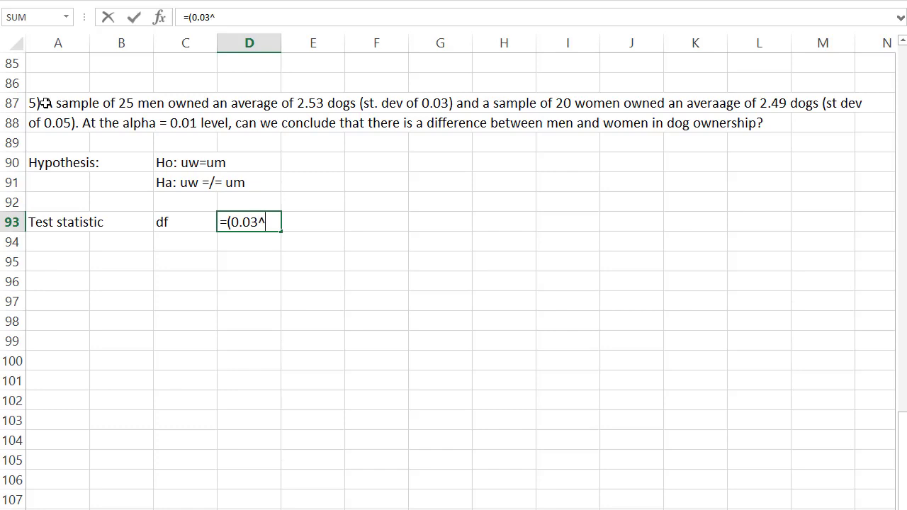
pyautogui.write('2/25+0')
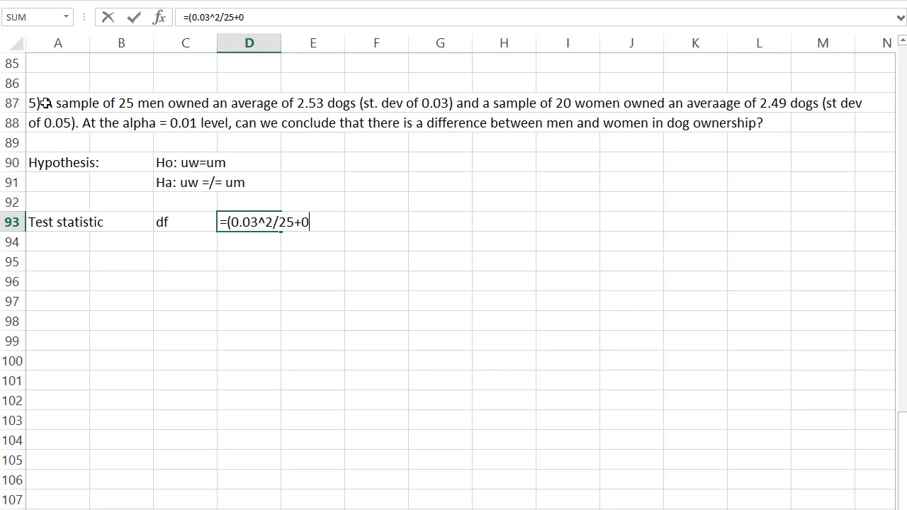
pyautogui.write('.05^2/20)')
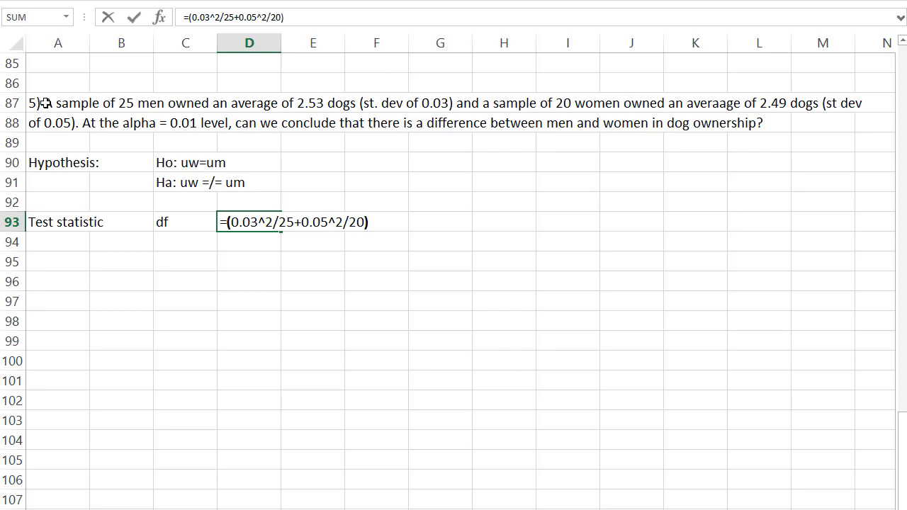
pyautogui.write('^2/(1/24')
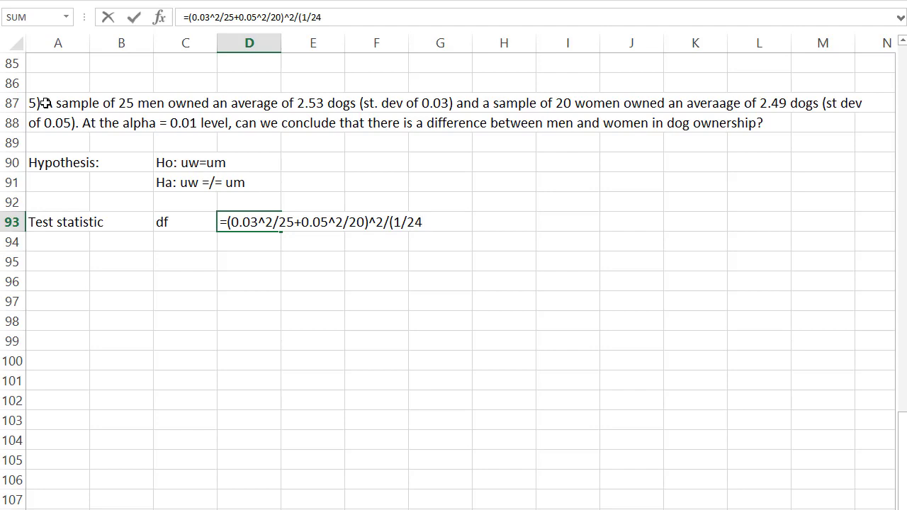
pyautogui.write('*(0.03/')
pyautogui.write('5')
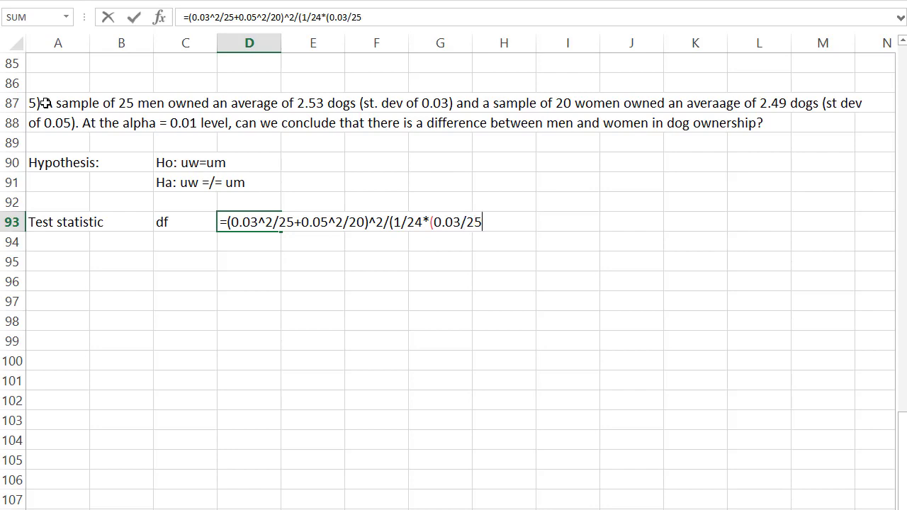
pyautogui.write(')^2+1/19*(')
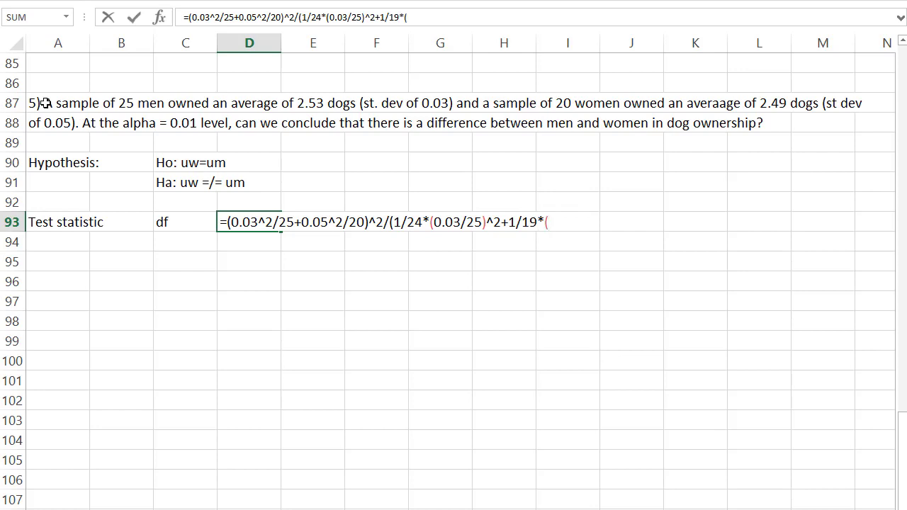
pyautogui.click(347, 17)
pyautogui.write('^2')
pyautogui.press('BackSpace')
pyautogui.press('BackSpace')
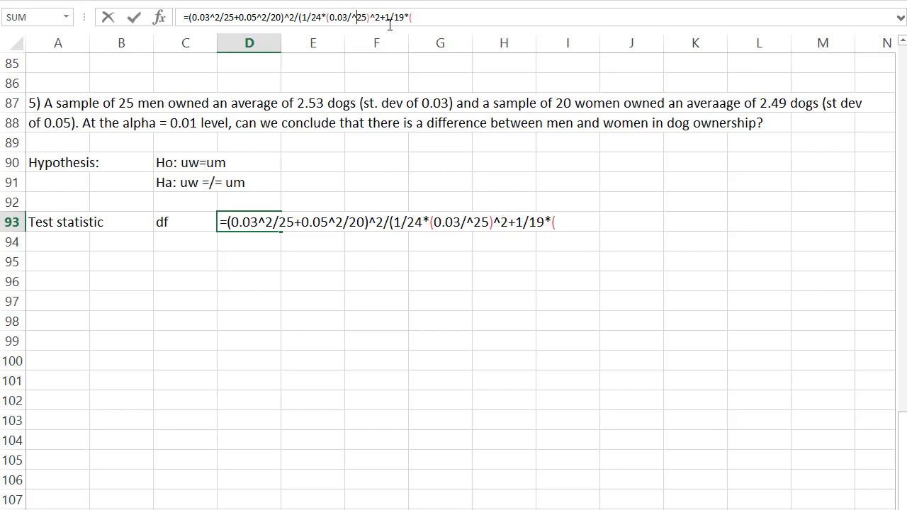
pyautogui.write('^2')
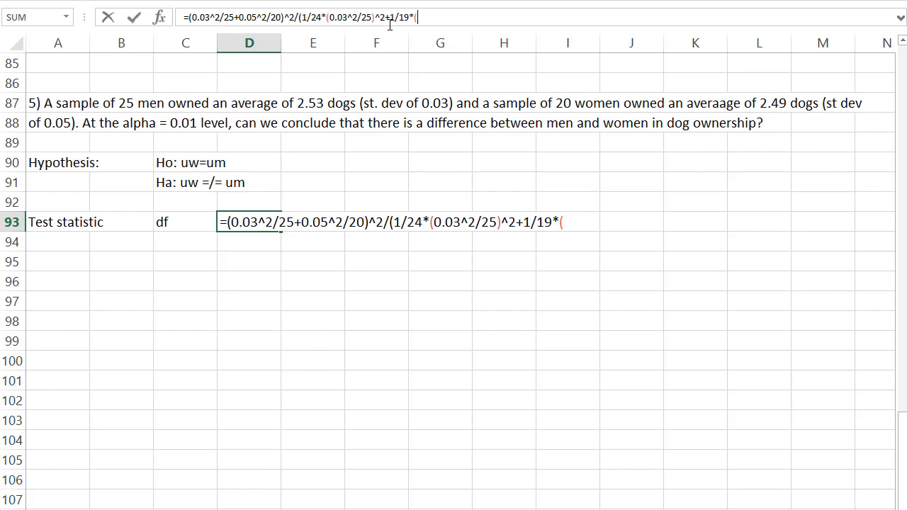
pyautogui.write('0.05^2/')
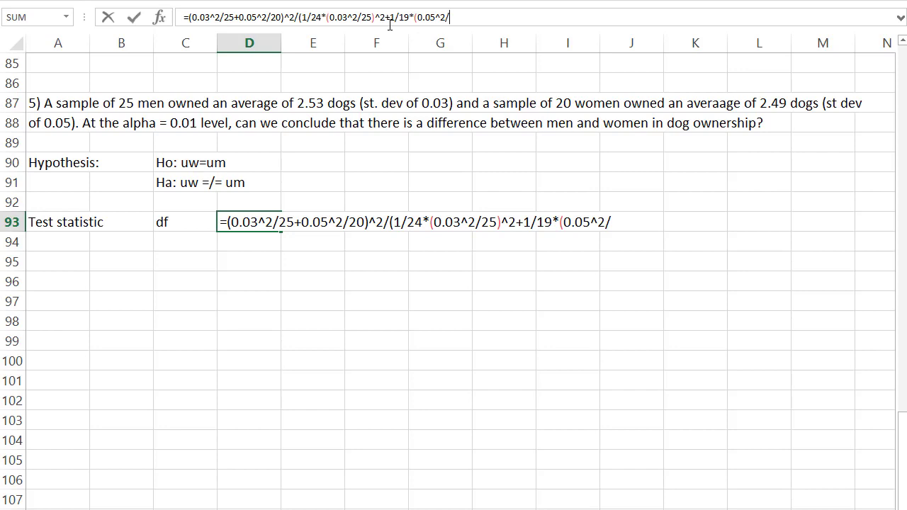
pyautogui.write('20)^2)')
pyautogui.press('Return')
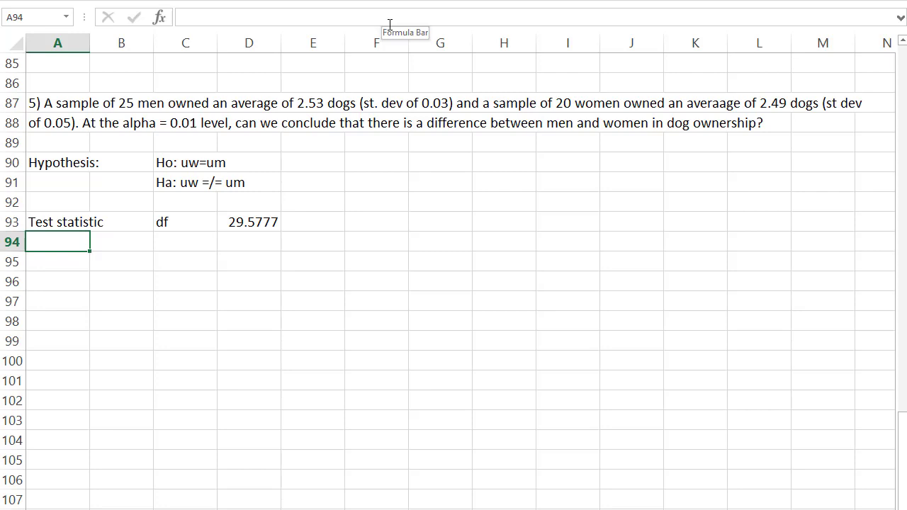
# - Label C95 "se" and compute the standard error in D95 as =sqrt(0.03^2/25+0.05^2/20)
pyautogui.press('Down')
pyautogui.press('Right')
pyautogui.press('Right')
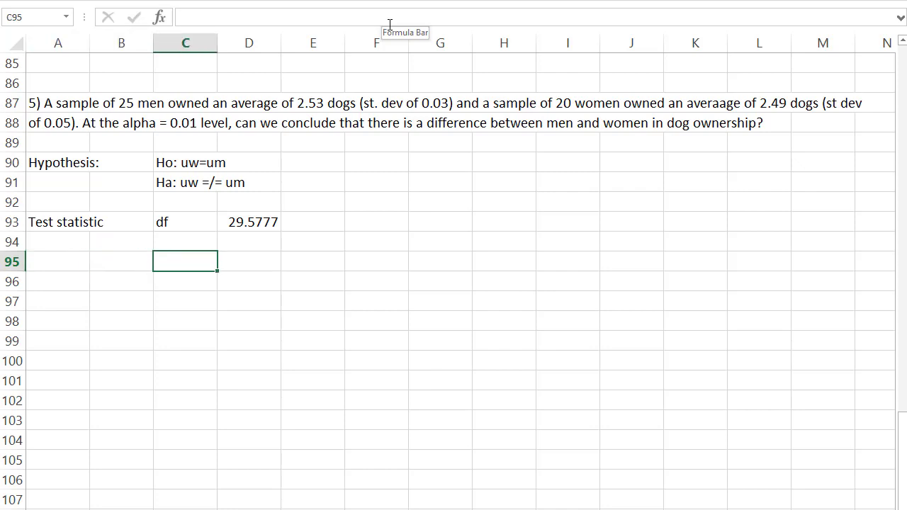
pyautogui.write('se')
pyautogui.press('Tab')
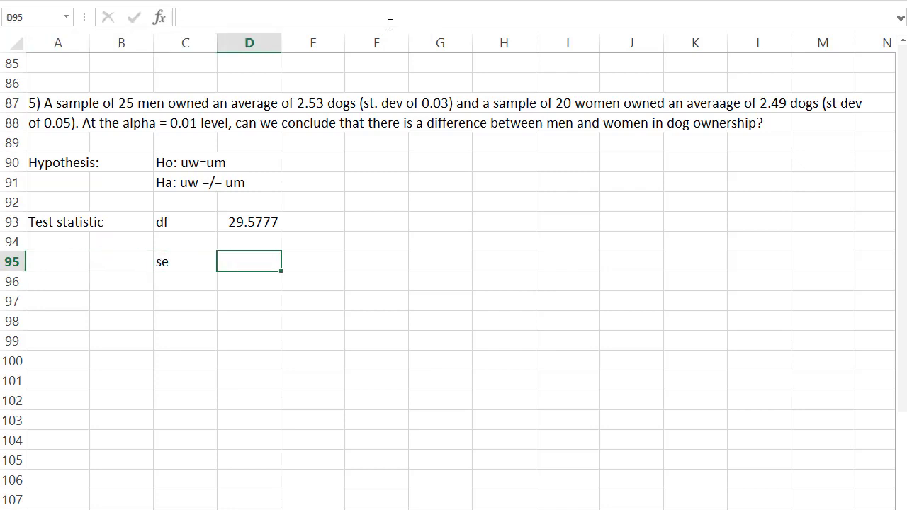
pyautogui.write('=(0.0')
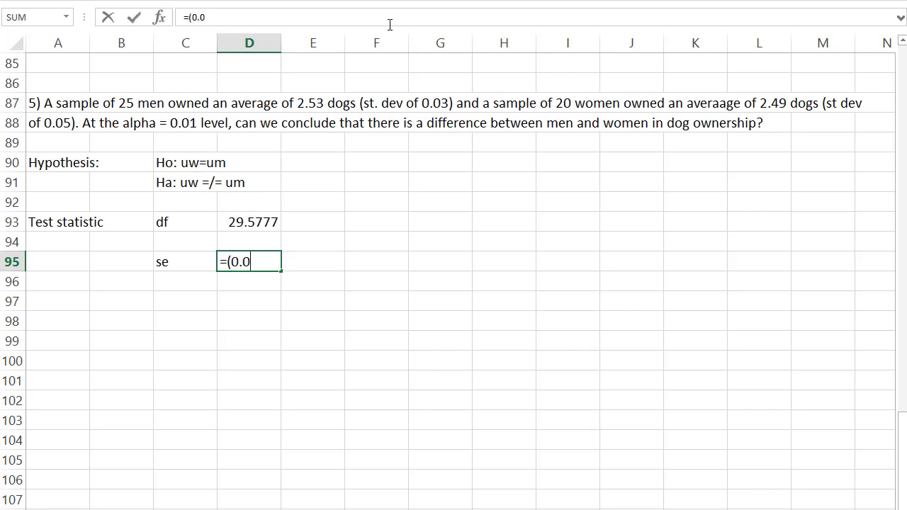
pyautogui.write('3^2/25+')
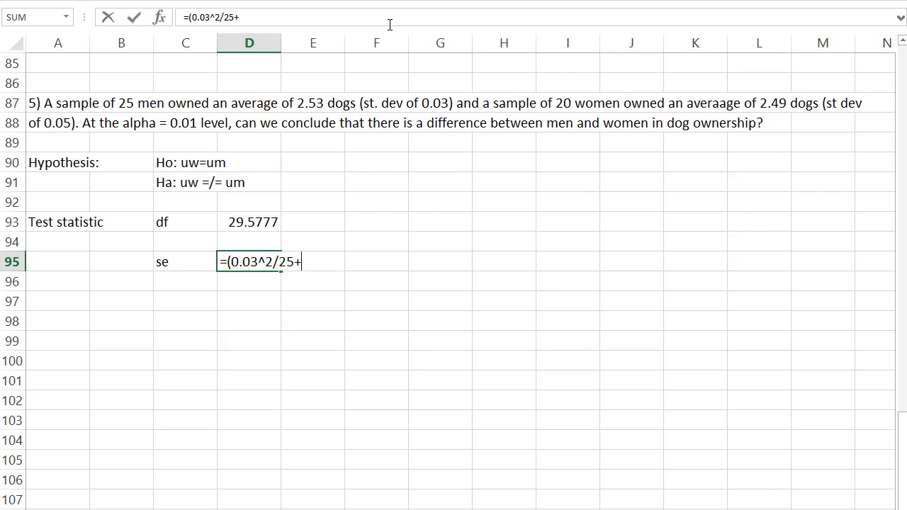
pyautogui.write('0.05^2/')
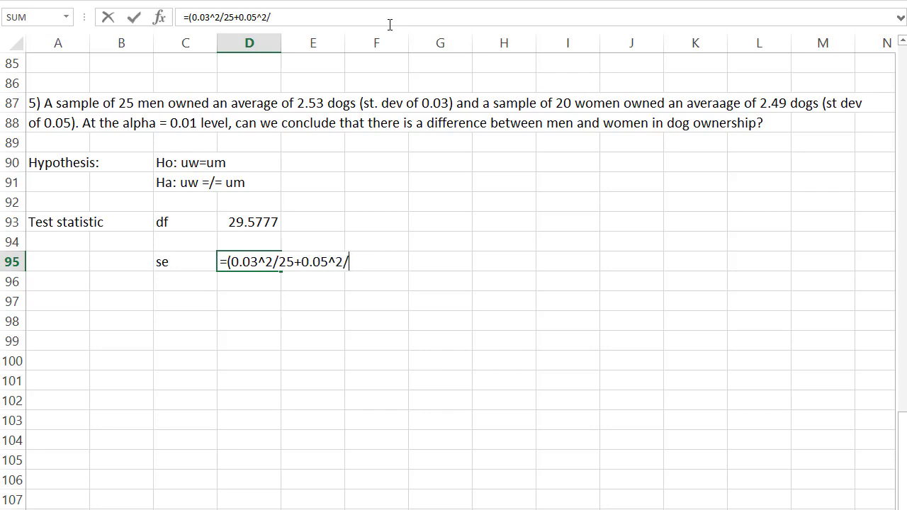
pyautogui.write('20)')
pyautogui.click(188, 17)
pyautogui.write('sqrt')
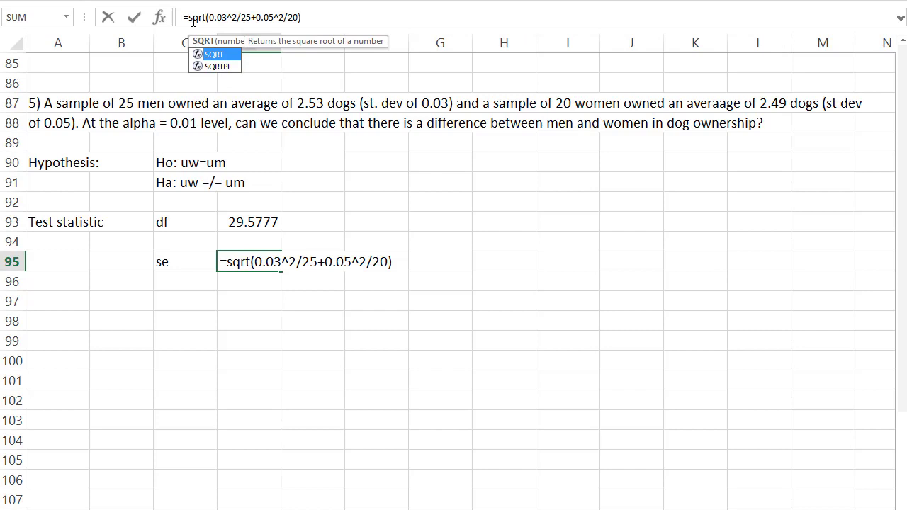
pyautogui.press('Return')
# - Label C97 "t" and compute the t statistic in D97 as =(2.49-2.53)/D95
pyautogui.press('Return')
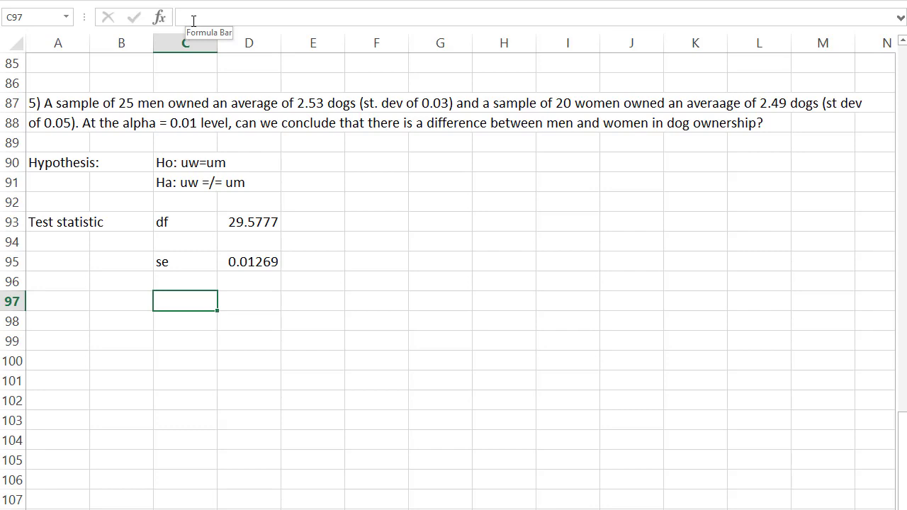
pyautogui.write('t')
pyautogui.press('Tab')
pyautogui.write('=(')
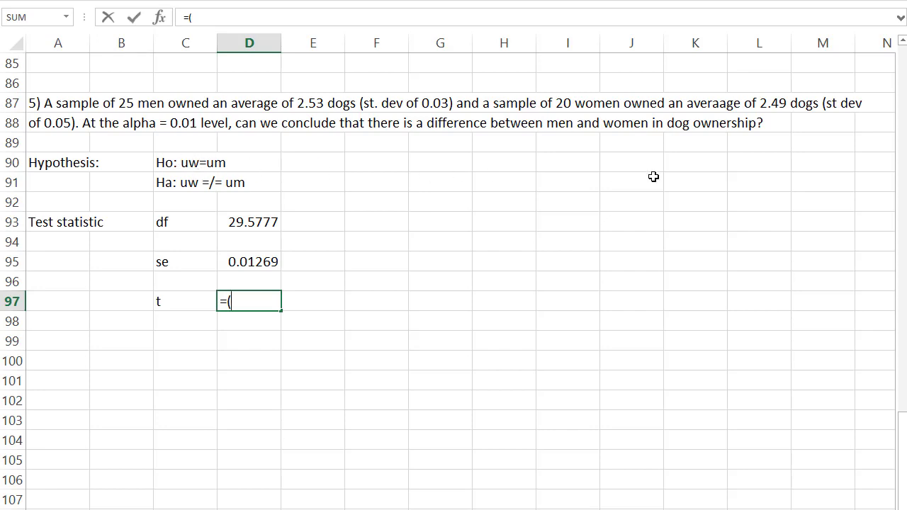
pyautogui.write('2.49-2.53)/')
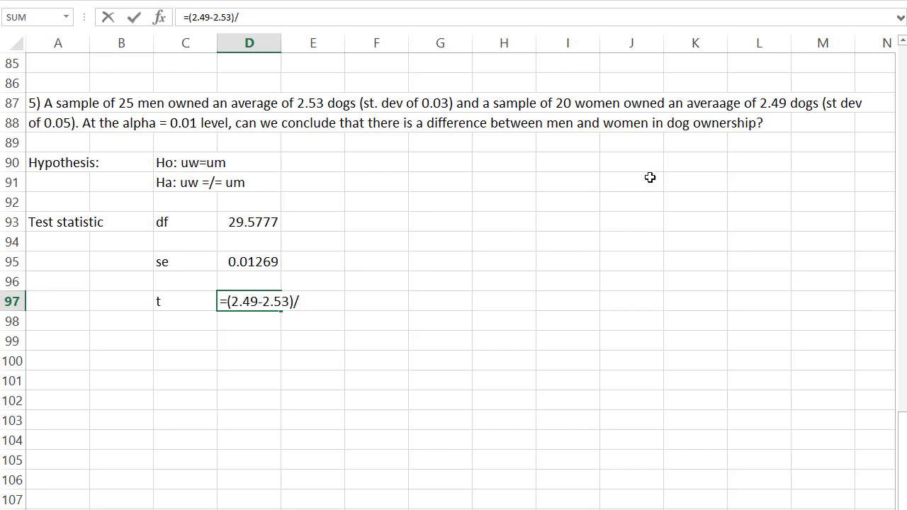
pyautogui.click(261, 260)
pyautogui.press('Return')
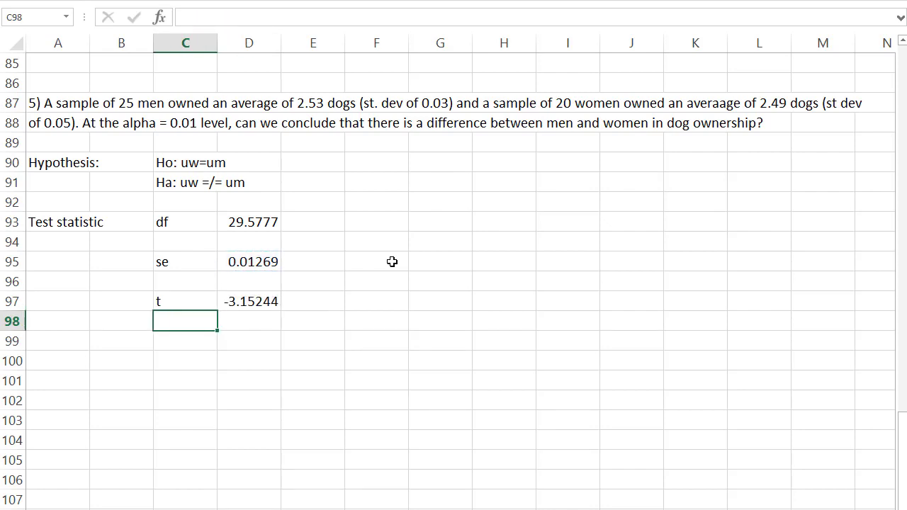
# - Add the section label "P-value" in A99 and the label "p-value" in C99
pyautogui.press('Down')
pyautogui.press('Left')
pyautogui.press('Left')
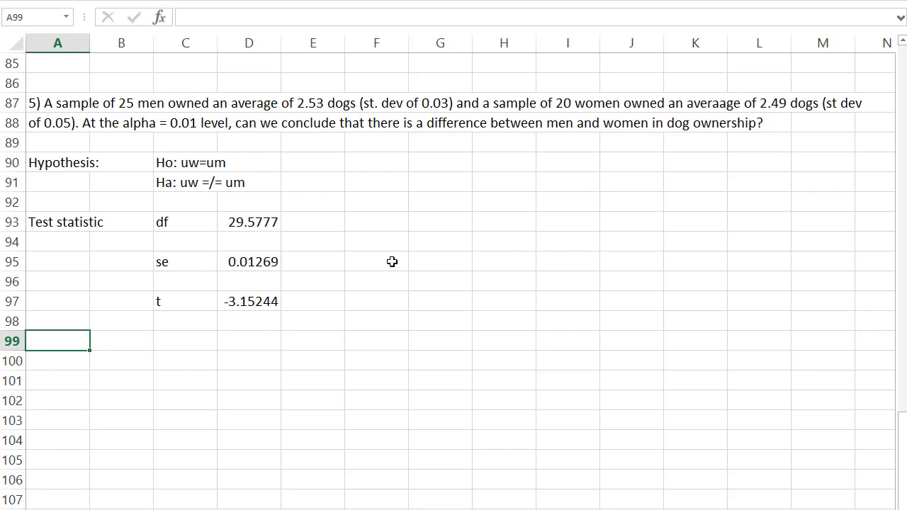
pyautogui.write('P-value')
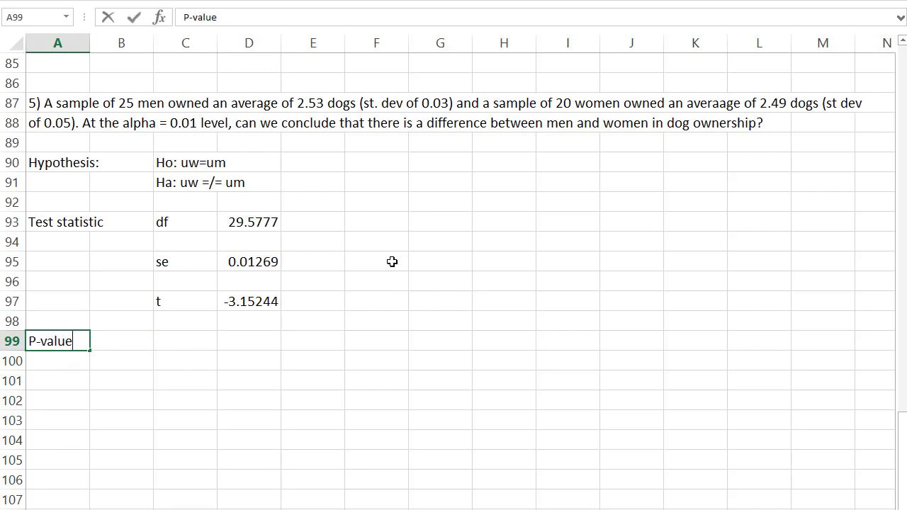
pyautogui.press('Tab')
pyautogui.press('Tab')
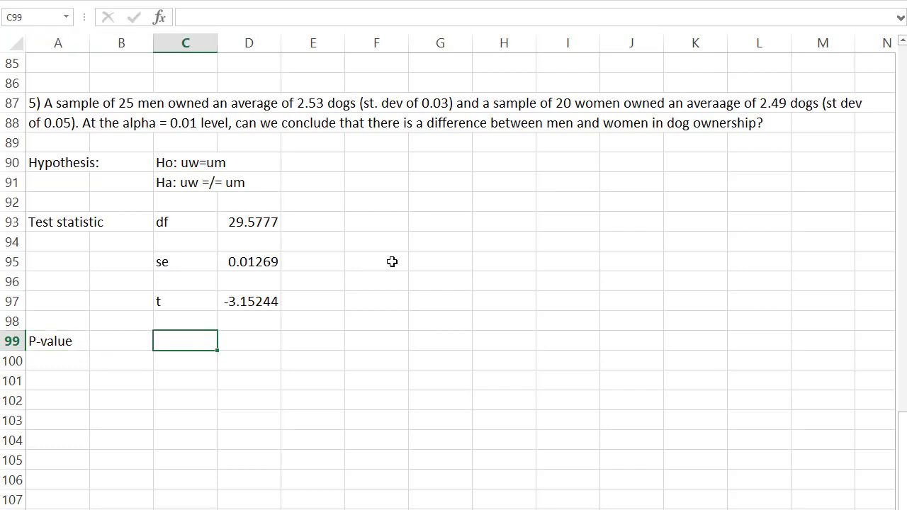
pyautogui.write('p-value')
pyautogui.press('Tab')
# - Compute the two-tailed p-value in D99 as =t.dist.2t(-D97,D93), using the negated t statistic and the degrees of freedom
pyautogui.write('=')
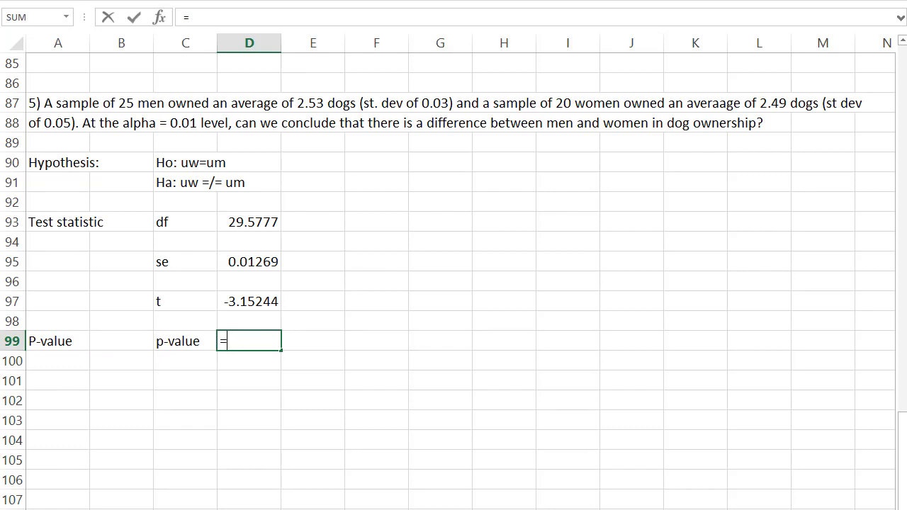
pyautogui.write('t.dist.2')
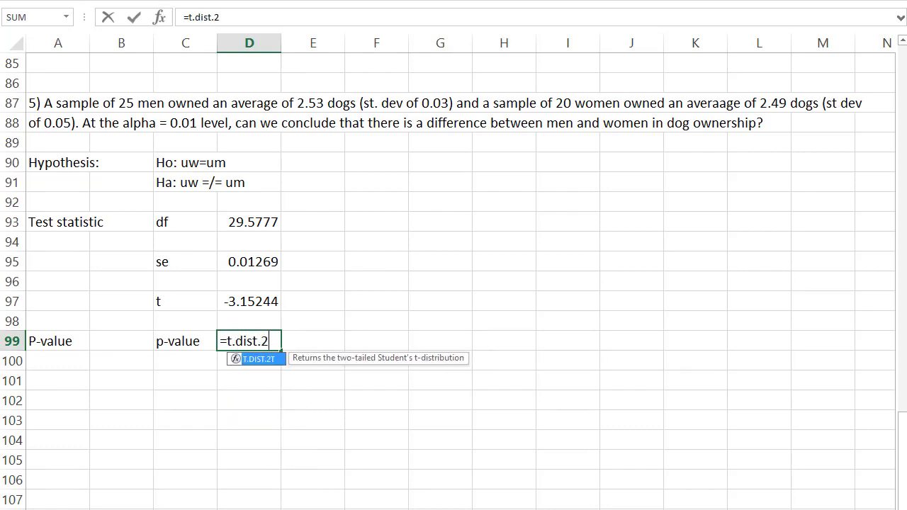
pyautogui.write('t(')
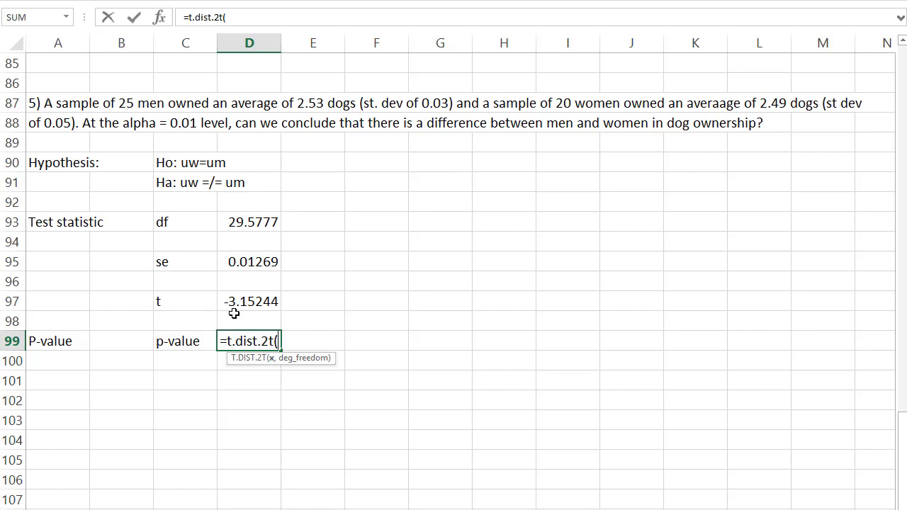
pyautogui.write('-')
pyautogui.click(276, 302)
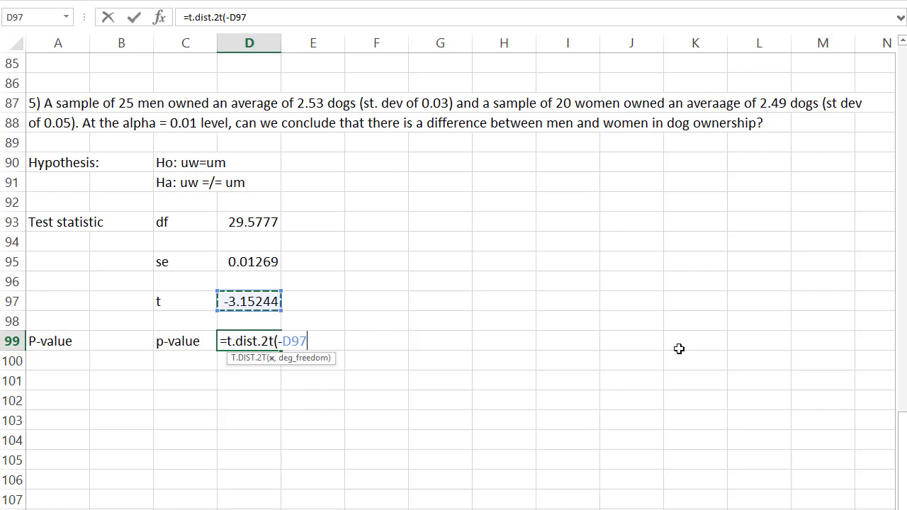
pyautogui.write(',')
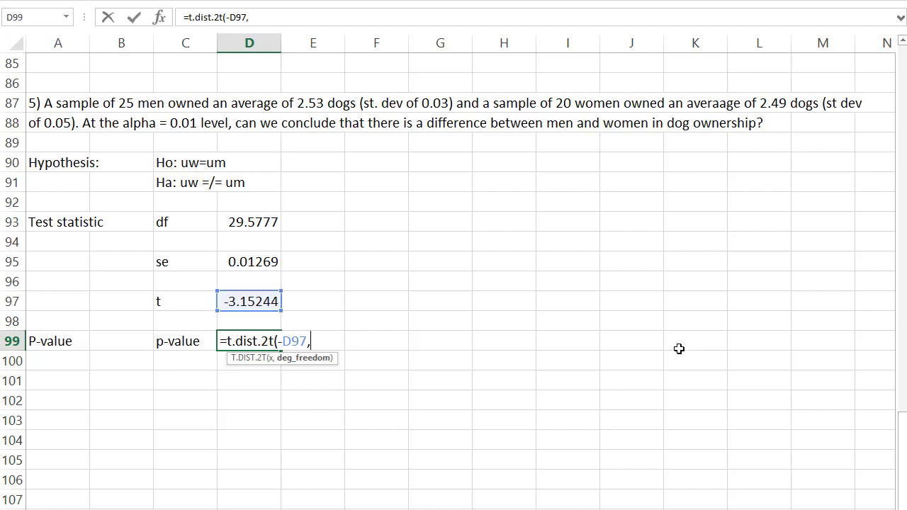
pyautogui.click(263, 226)
pyautogui.write(')')
pyautogui.press('Return')
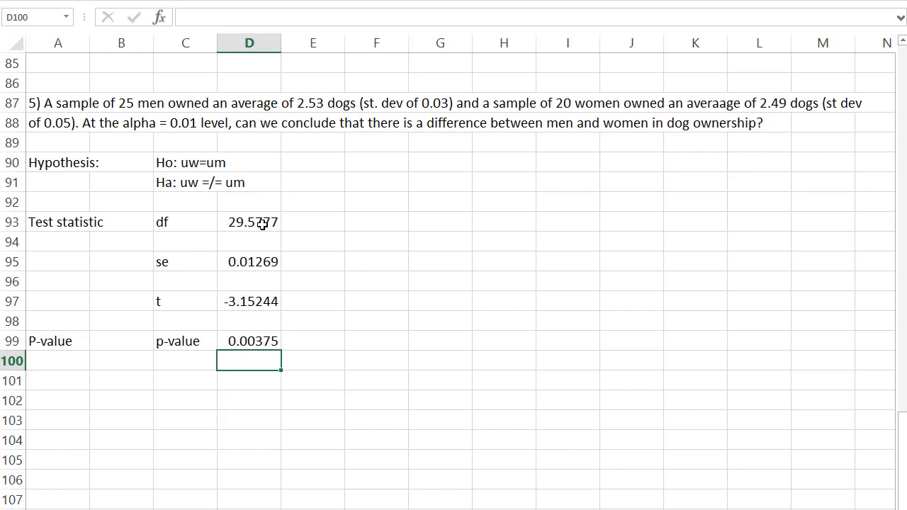
# - Add the section label "Conclusions" in F91, beside the alternative hypothesis row
pyautogui.press('Right')
pyautogui.press('Right')
pyautogui.press('Up')
pyautogui.press('Up')
pyautogui.press('Up')
pyautogui.press('Up')
pyautogui.press('Up')
pyautogui.press('Up')
pyautogui.press('Up')
pyautogui.press('Up')
pyautogui.press('Up')
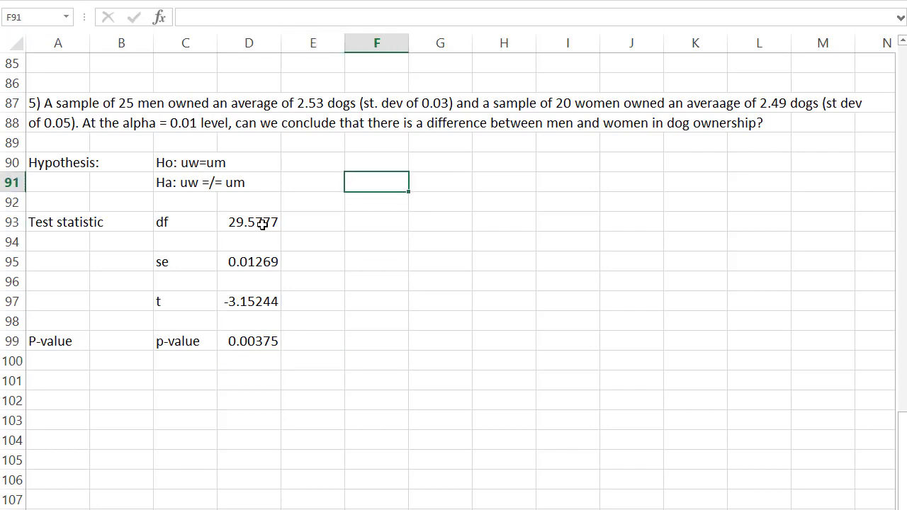
pyautogui.write('Conclusions')
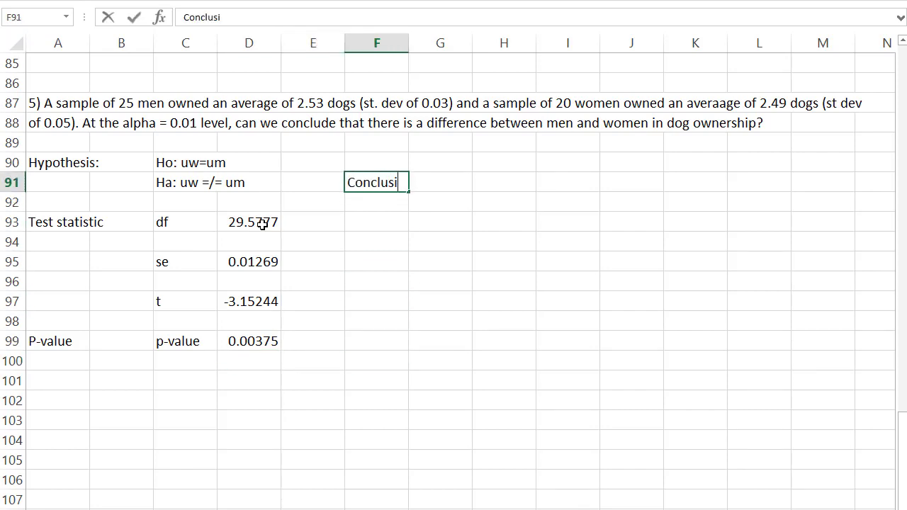
pyautogui.press('Tab')
pyautogui.press('Tab')
pyautogui.press('Return')
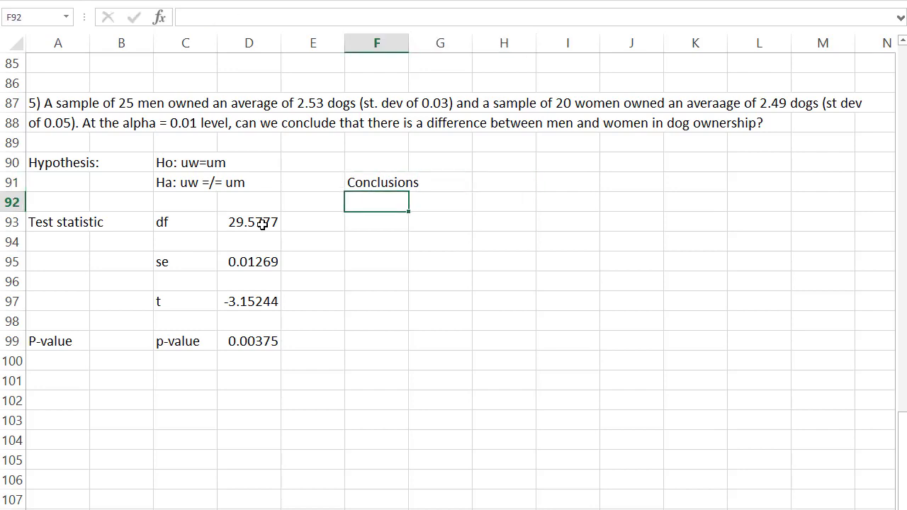
# - Label G93 "alpha" and enter the significance level 0.01 in H93
pyautogui.press('Right')
pyautogui.press('Down')
pyautogui.write('alpha')
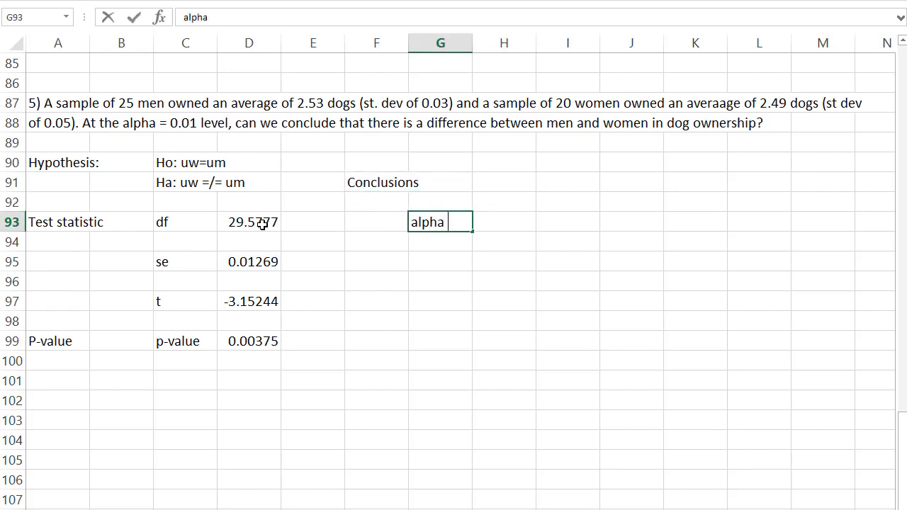
pyautogui.press('Tab')
pyautogui.write('0.01')
pyautogui.press('Return')
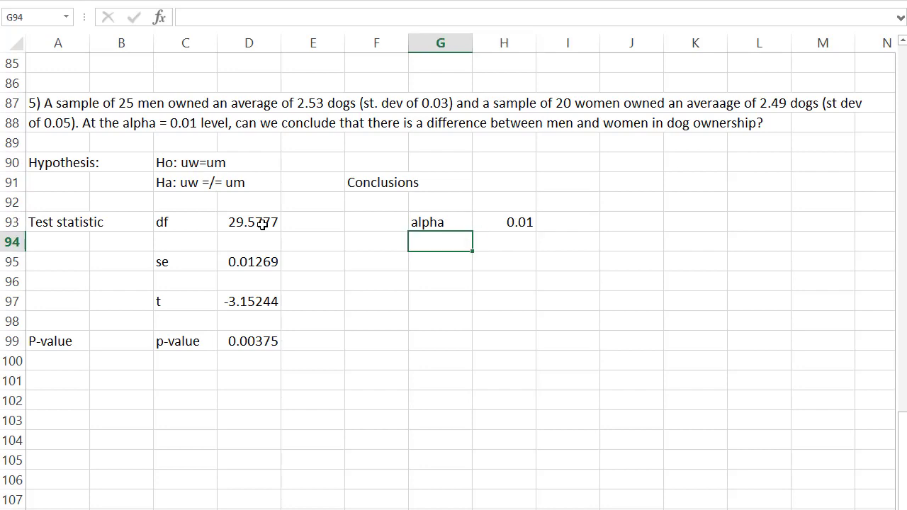
# - Label G95 "Decision" and enter "Reject Ho" in H95
pyautogui.press('Down')
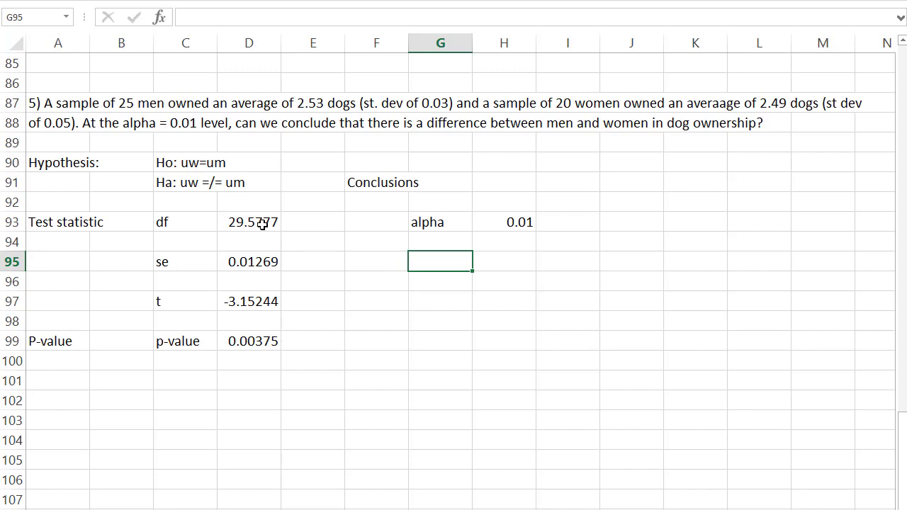
pyautogui.write('Decision')
pyautogui.press('Tab')
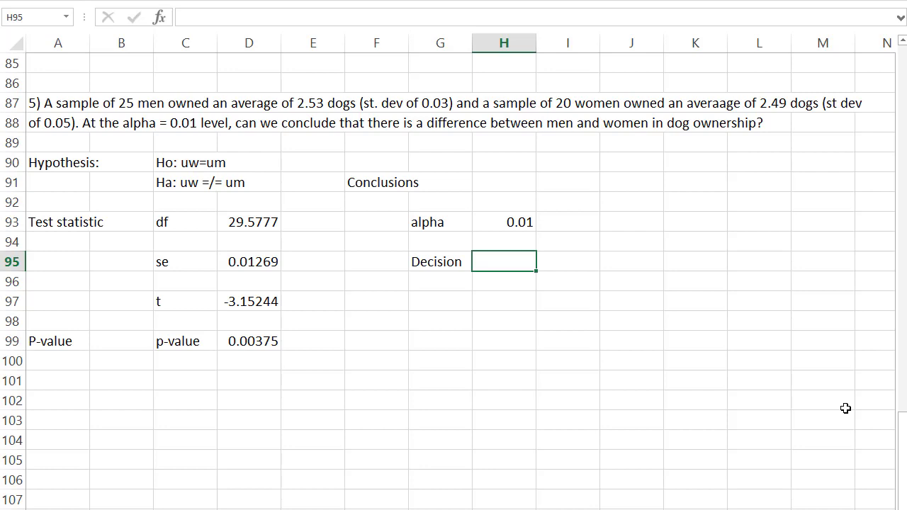
pyautogui.write('Reject ')
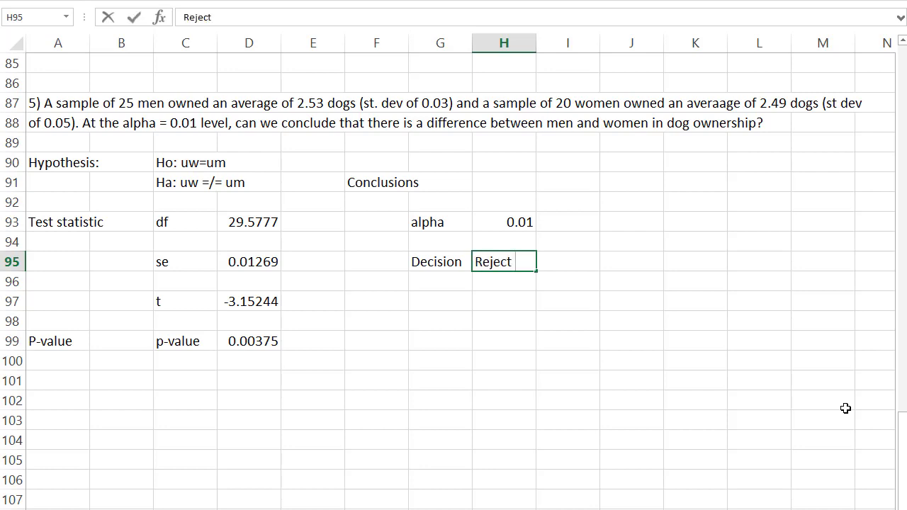
pyautogui.write('Ho')
pyautogui.press('Return')
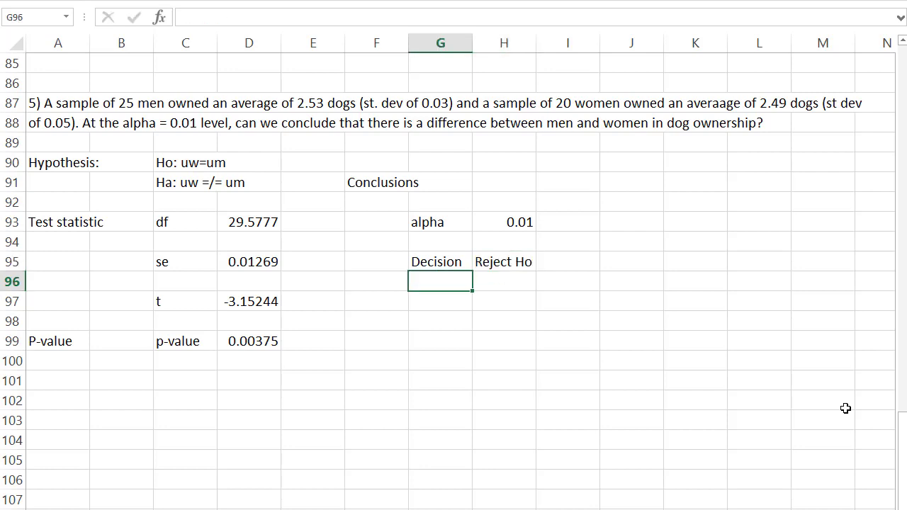
# - Label G97 "interpretation:" and start the conclusion in I97 with "There is sufficient evidence to conclude that mean"
pyautogui.press('Down')
pyautogui.write('interpret')
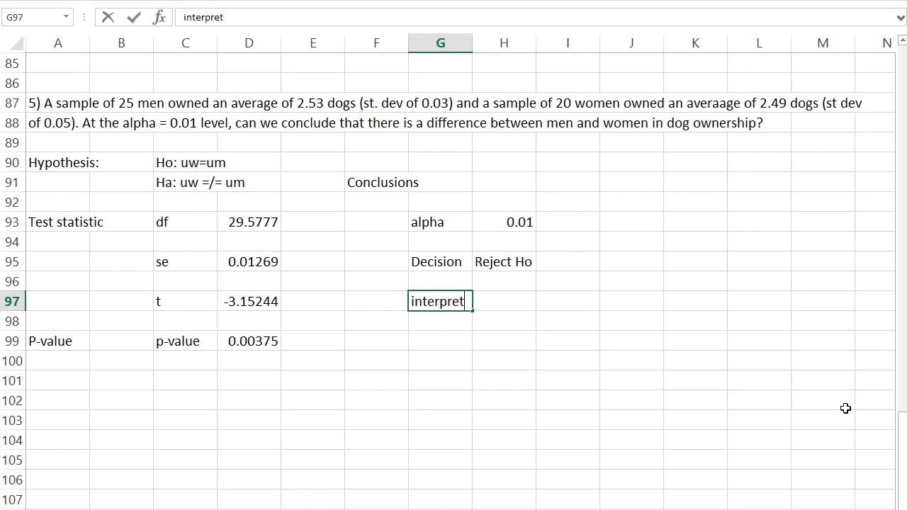
pyautogui.write('ation:')
pyautogui.press('Right')
pyautogui.press('Right')
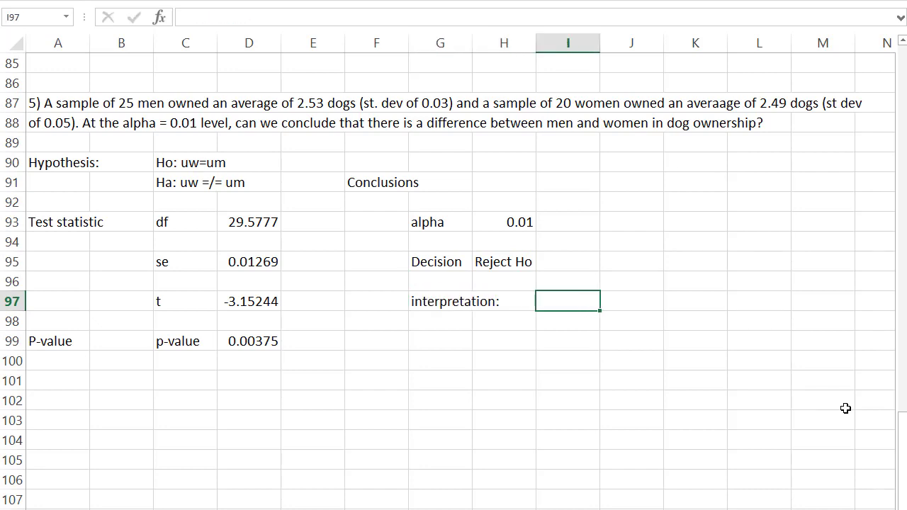
pyautogui.write('There is suf')
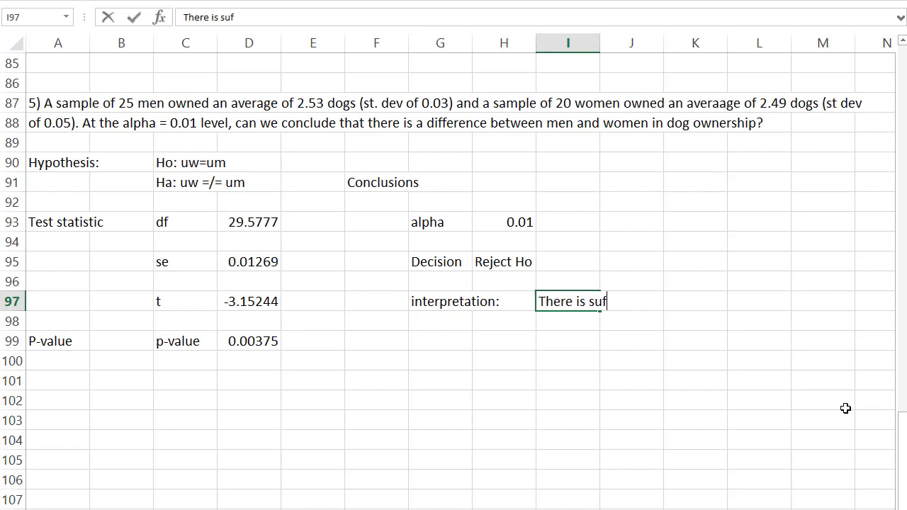
pyautogui.write('ficient evid')
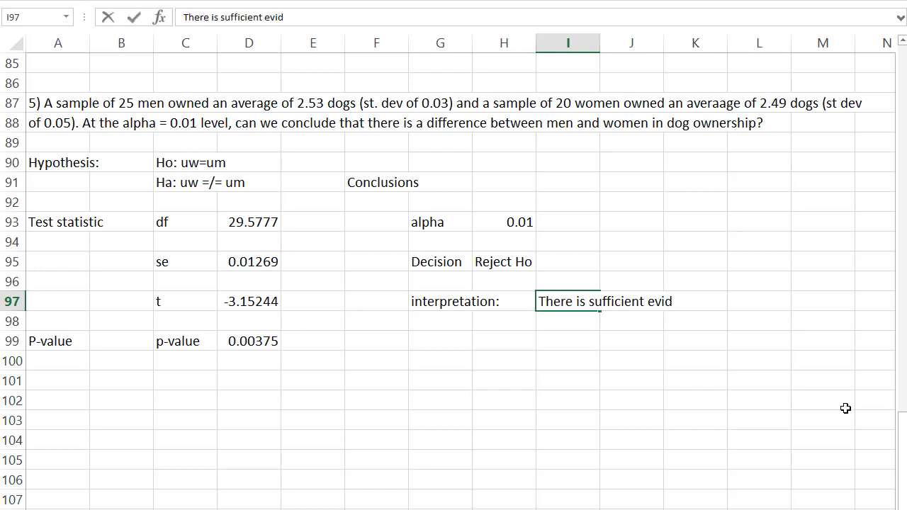
pyautogui.write('ence to conclud')
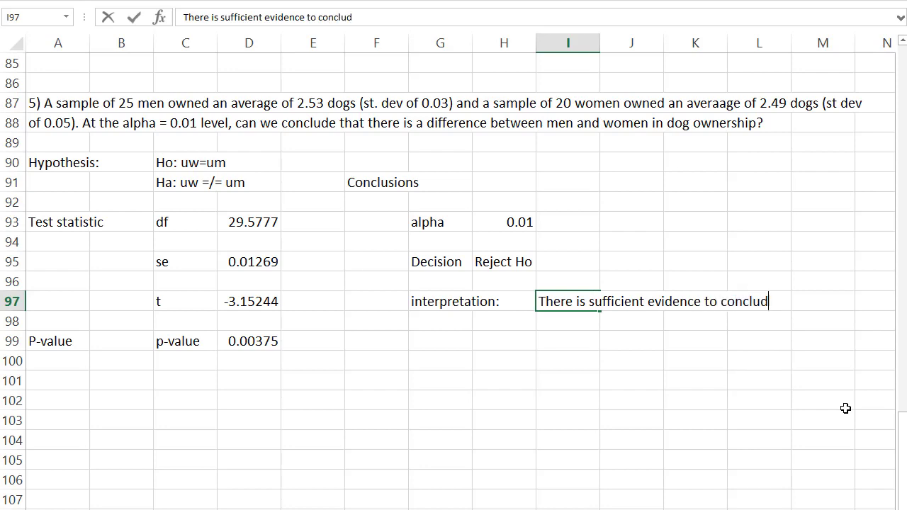
pyautogui.write('e that mean ')
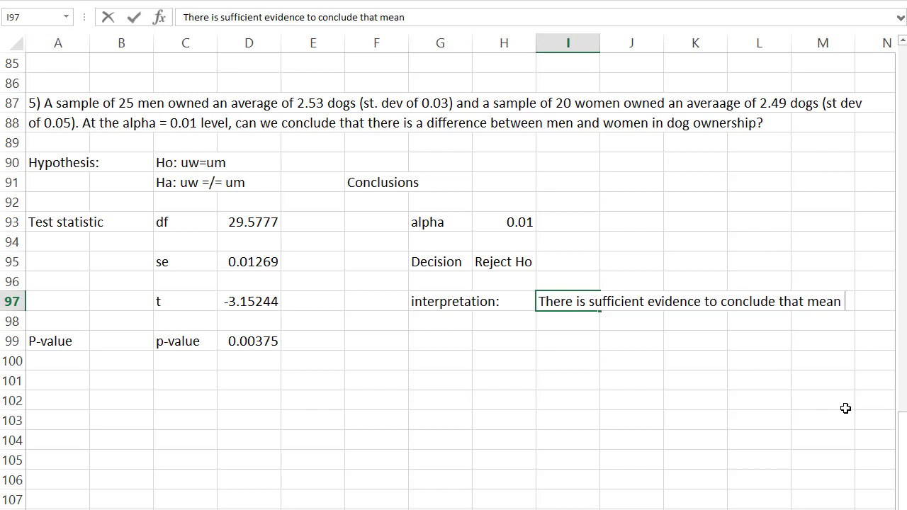
pyautogui.write('n')
pyautogui.press('BackSpace')
pyautogui.press('Return')
# - Continue the interpretation in G98 and G99: "number of dogs owned by women is different than the mean number", "of dogs owned by men."
pyautogui.write('number ')
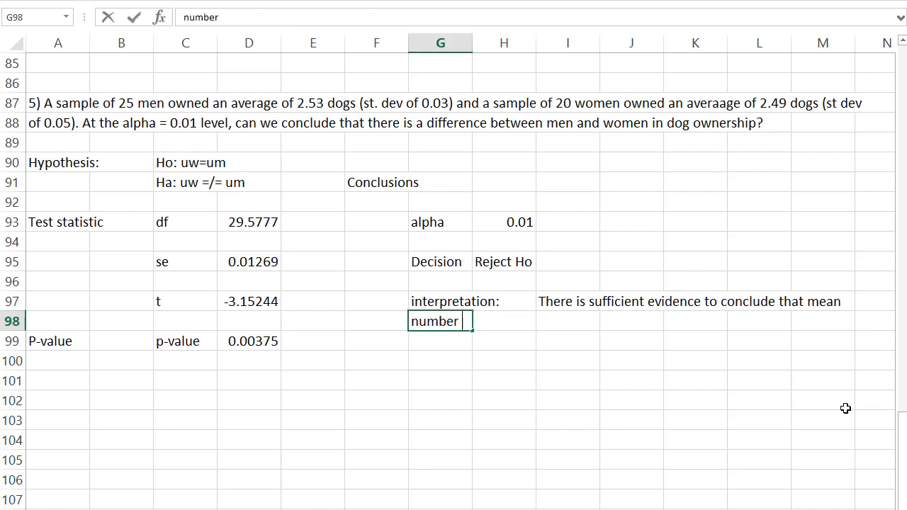
pyautogui.write('of dogs owned by ')
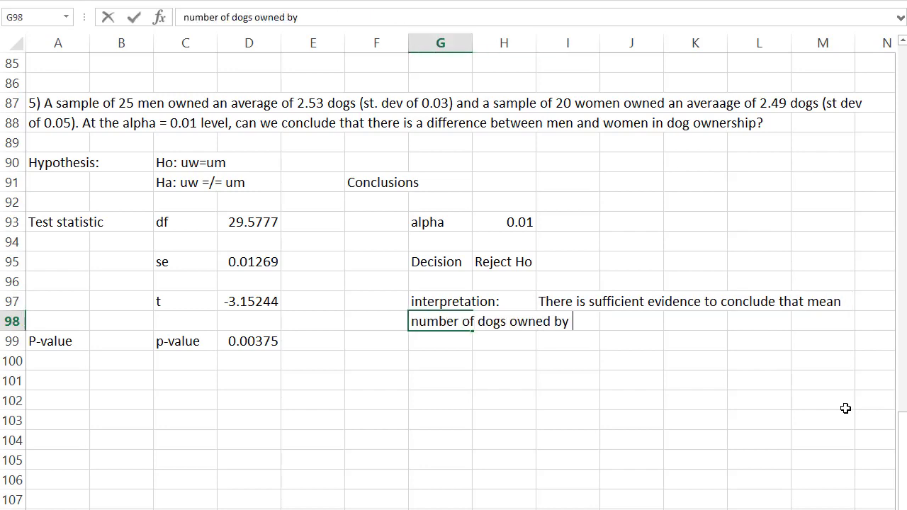
pyautogui.write('women is diff')
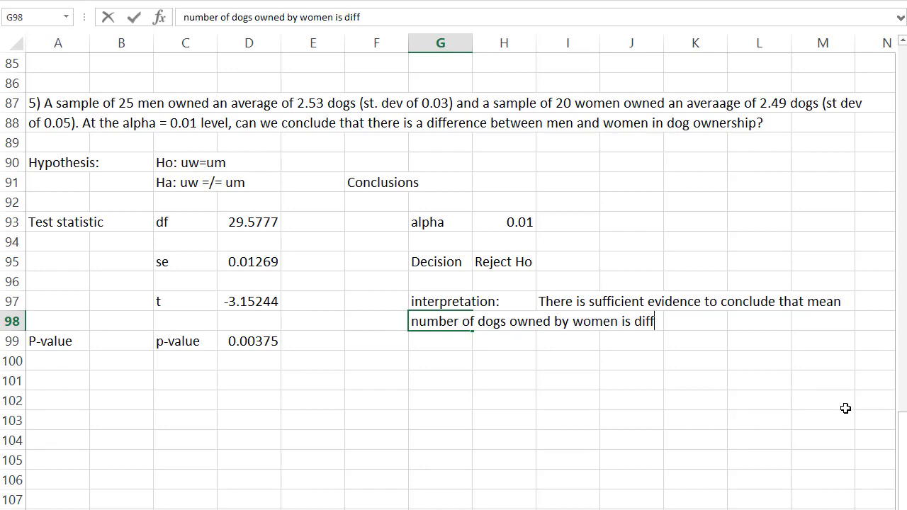
pyautogui.write('erent than the mean ')
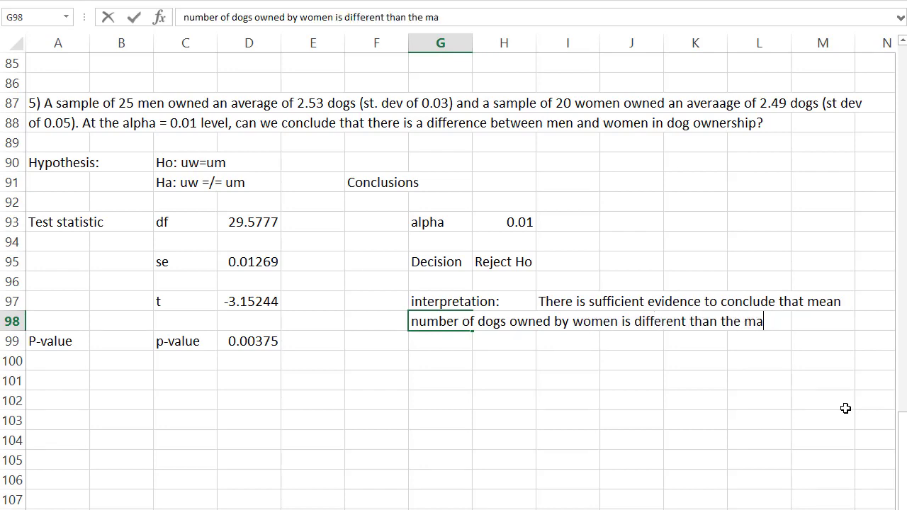
pyautogui.write('numb')
pyautogui.write('of ')
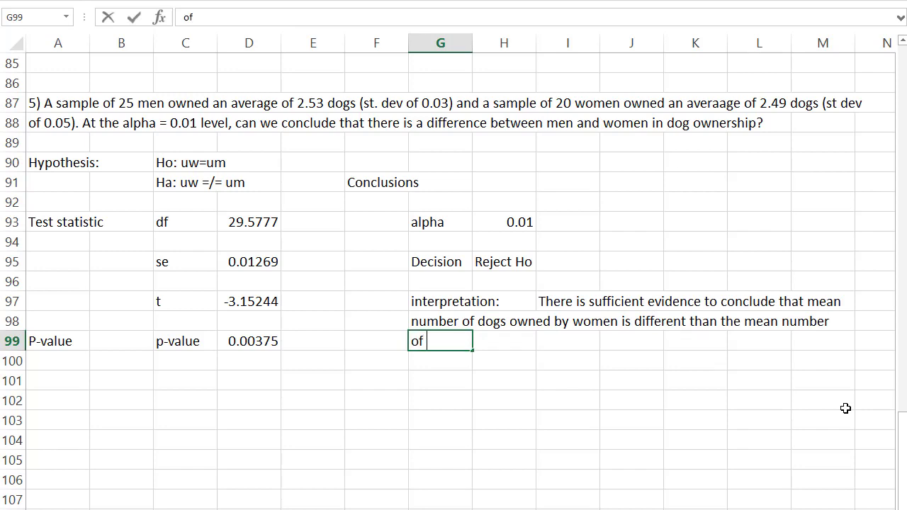
pyautogui.write('dogs owned by mea')
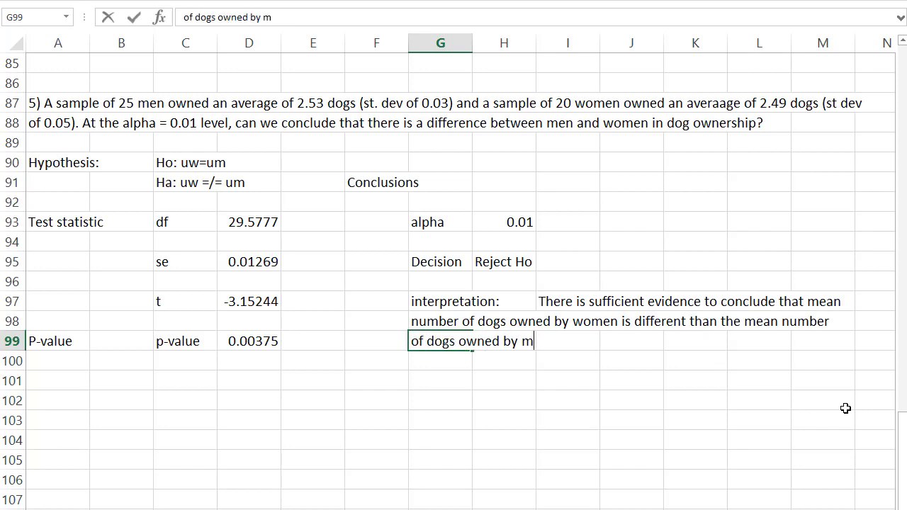
pyautogui.press('BackSpace')
pyautogui.write('n.')
# - Enter the next problem's heading in A101: "6) Test the correlation coefficent of the following data:"
pyautogui.scroll(-5, 74, 74)
pyautogui.click(74, 83)
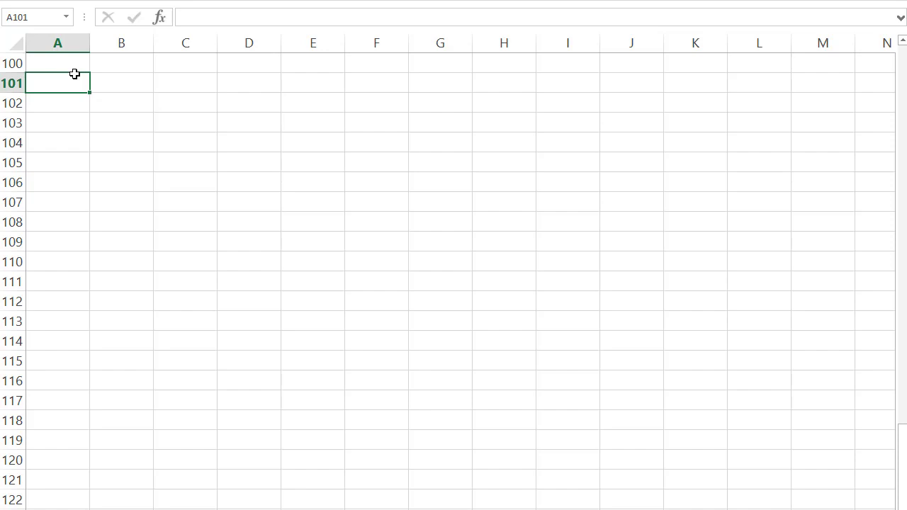
pyautogui.write('6) Test ')
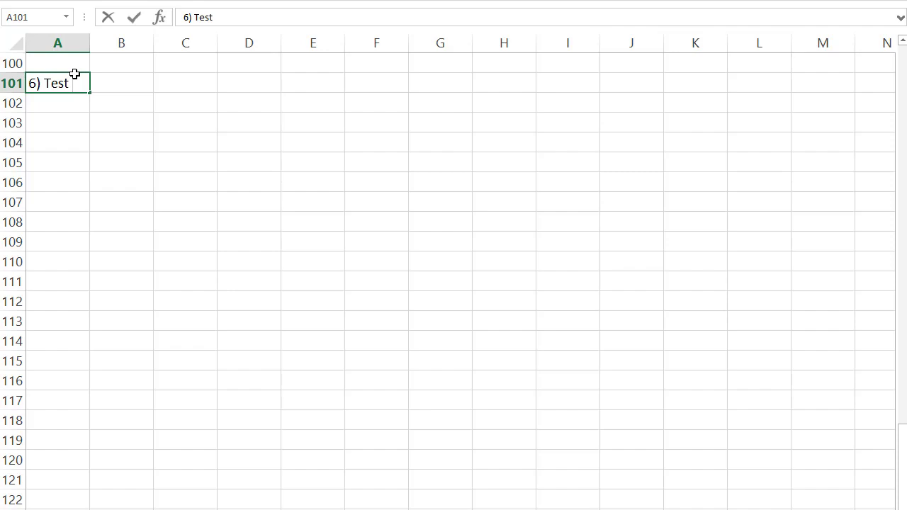
pyautogui.write('the correlati')
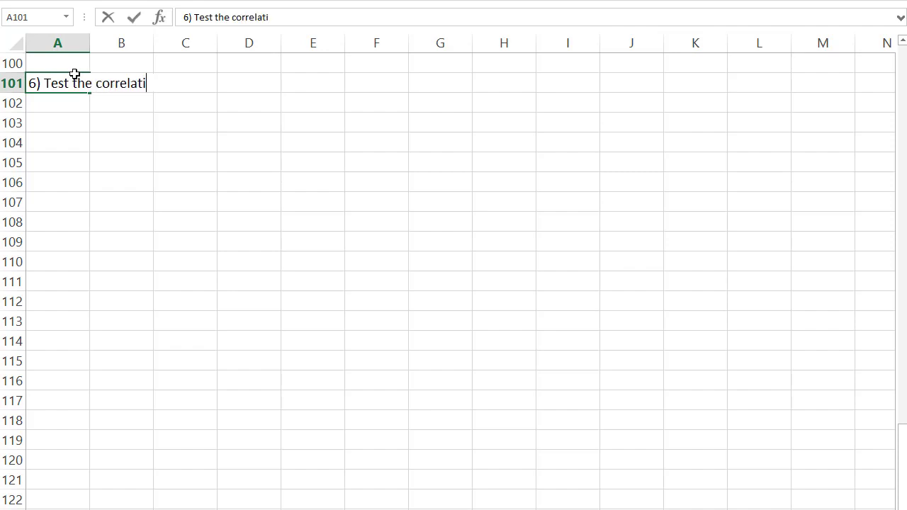
pyautogui.write('on coefficent of')
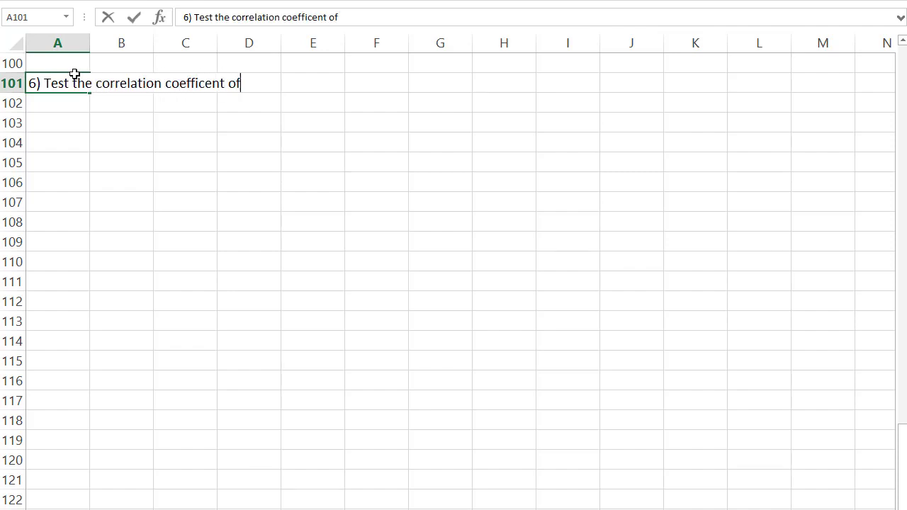
pyautogui.write(' the foll')
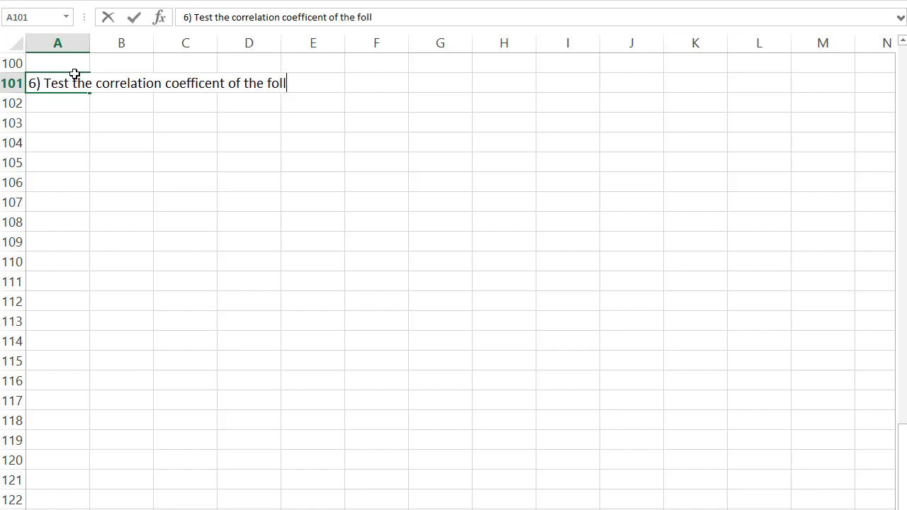
pyautogui.write('owing data:')
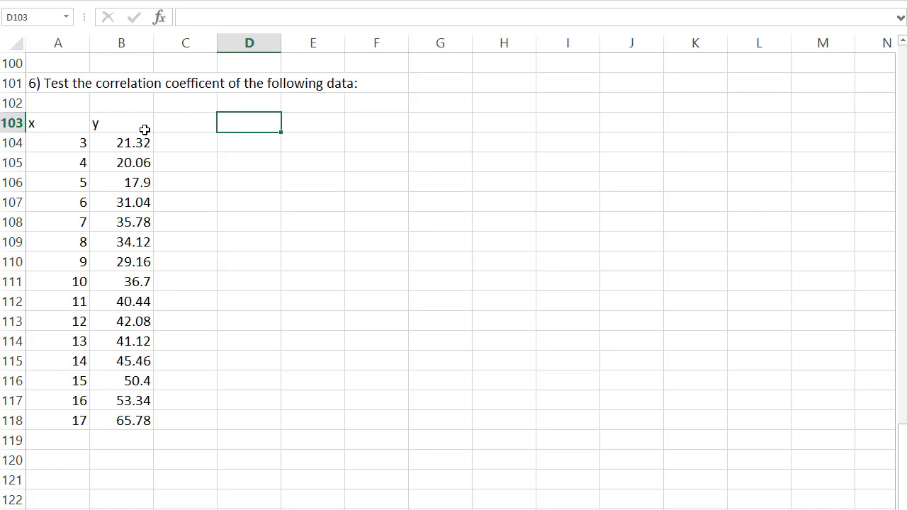
# - Label D103 "Hypothesis" and enter the null hypothesis "Ho: P = 0" in F103
pyautogui.write('Hyp')
pyautogui.write('o')
pyautogui.press('BackSpace')
pyautogui.write('ypothe')
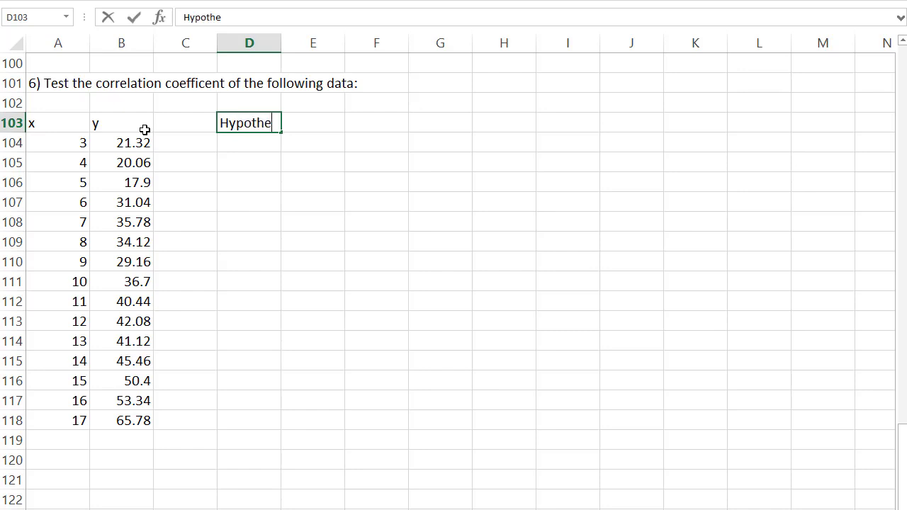
pyautogui.write('sis')
pyautogui.press('Tab')
pyautogui.press('Tab')
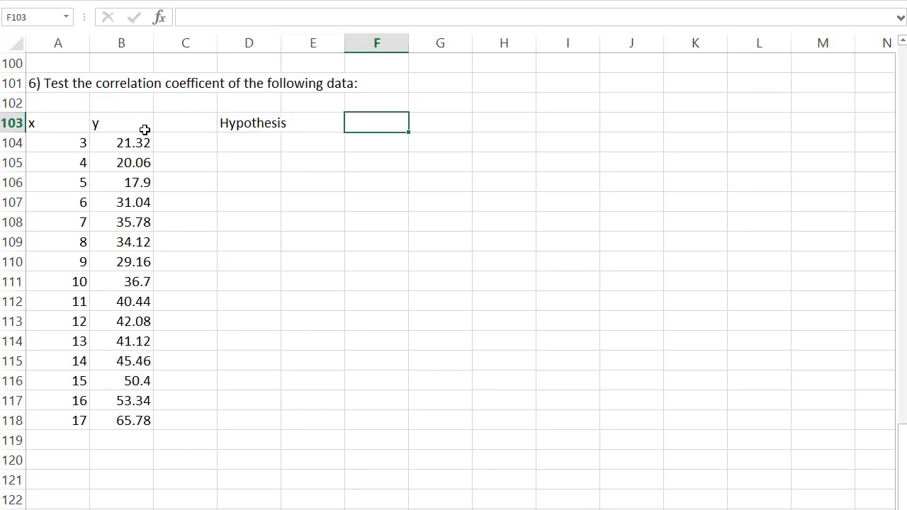
pyautogui.write('P')
pyautogui.press('BackSpace')
pyautogui.write('Ho: P = 0')
pyautogui.press('Return')
# - Add the note "(no relationship)" in G103 beside the null hypothesis
pyautogui.press('Tab')
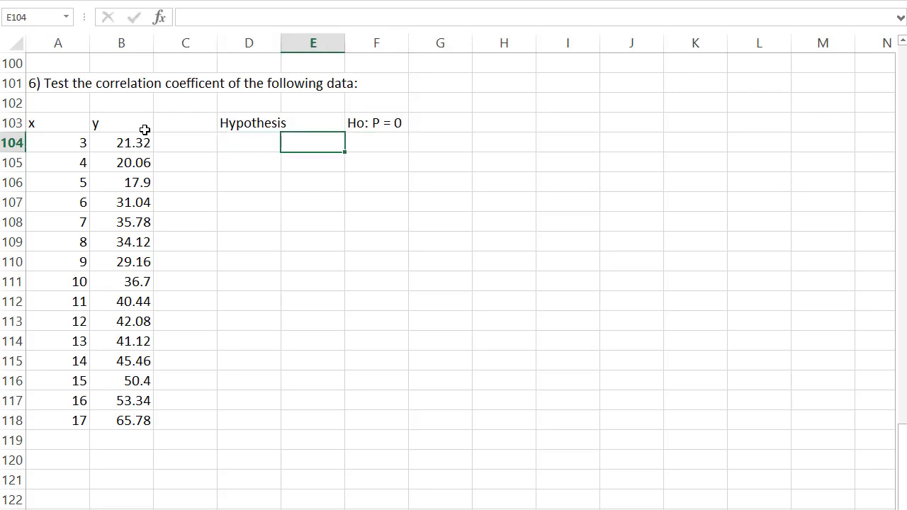
pyautogui.press('Up')
pyautogui.press('Right')
pyautogui.press('Right')
pyautogui.write('(no ')
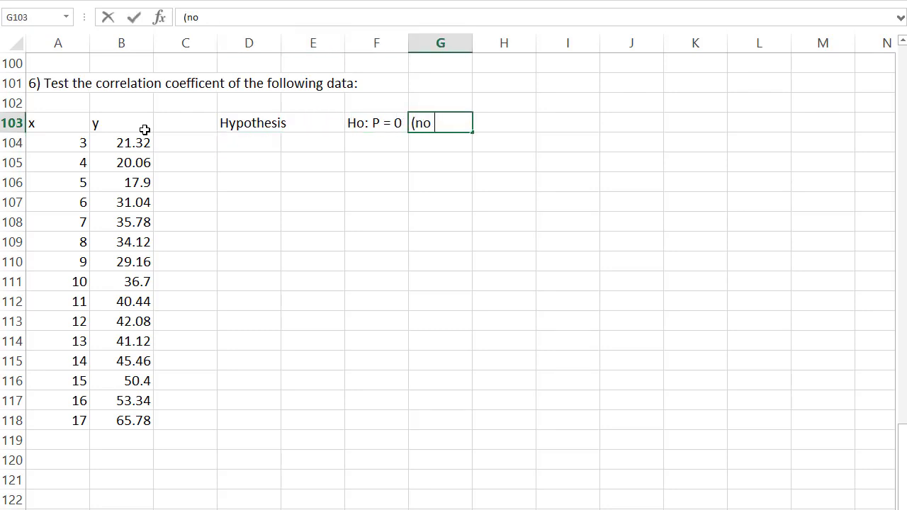
pyautogui.write('relationshipo')
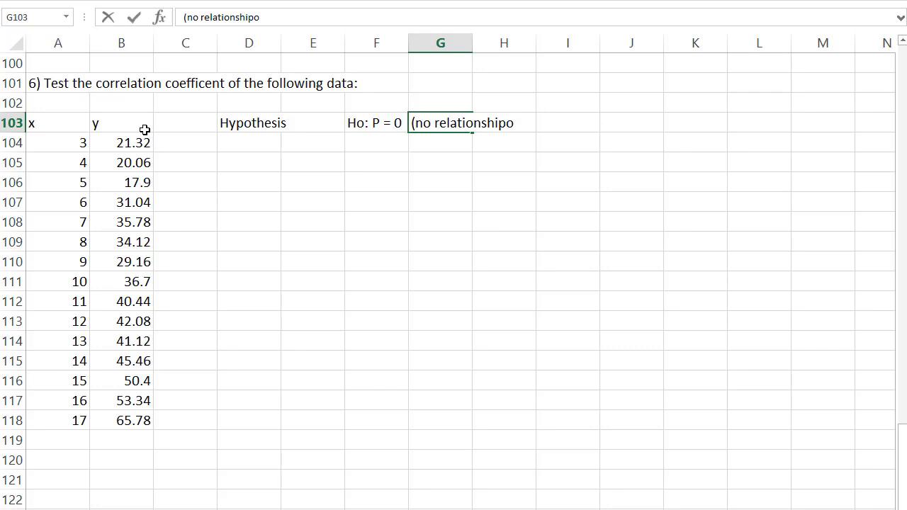
pyautogui.press('BackSpace')
pyautogui.press('BackSpace')
pyautogui.write('p)')
pyautogui.press('Return')
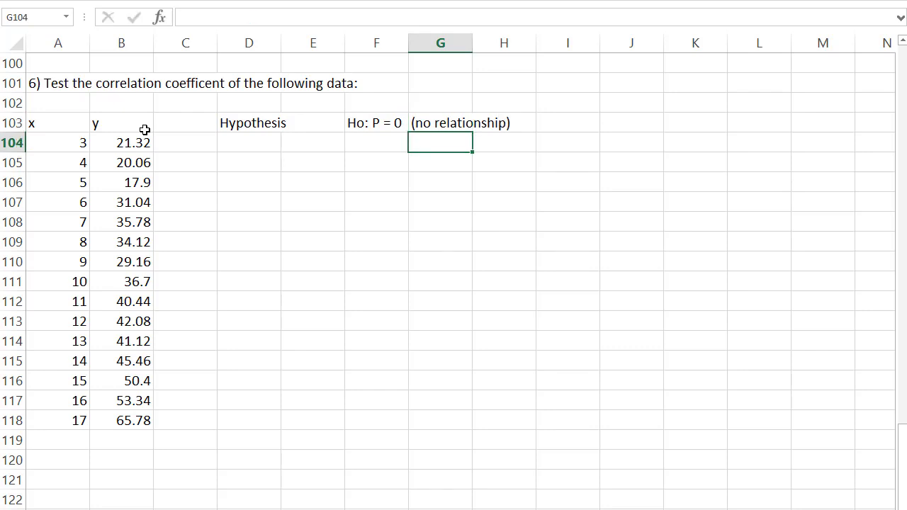
# - Enter the alternative hypothesis "Ha: P =/= 0 (is a relationship)" in F104
pyautogui.press('Left')
pyautogui.write('Ha: ')
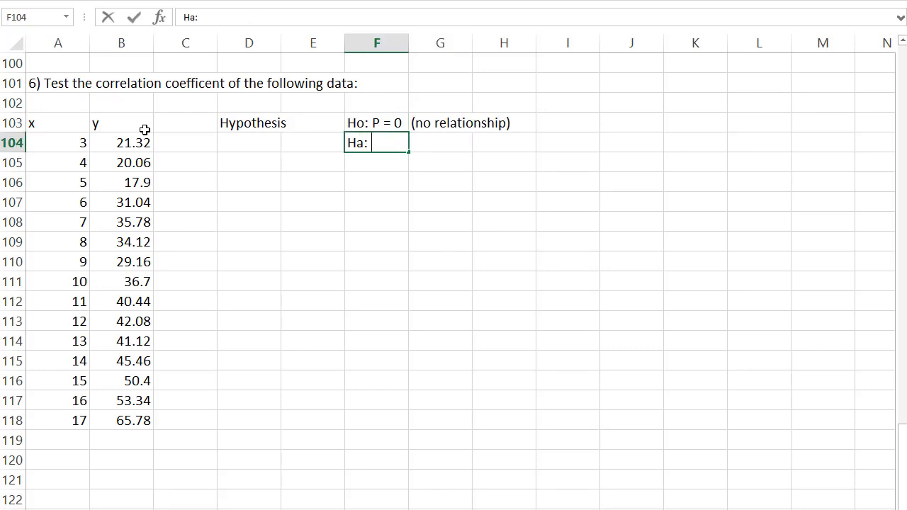
pyautogui.write('P =/= -')
pyautogui.press('BackSpace')
pyautogui.write('0 (is a relationship(')
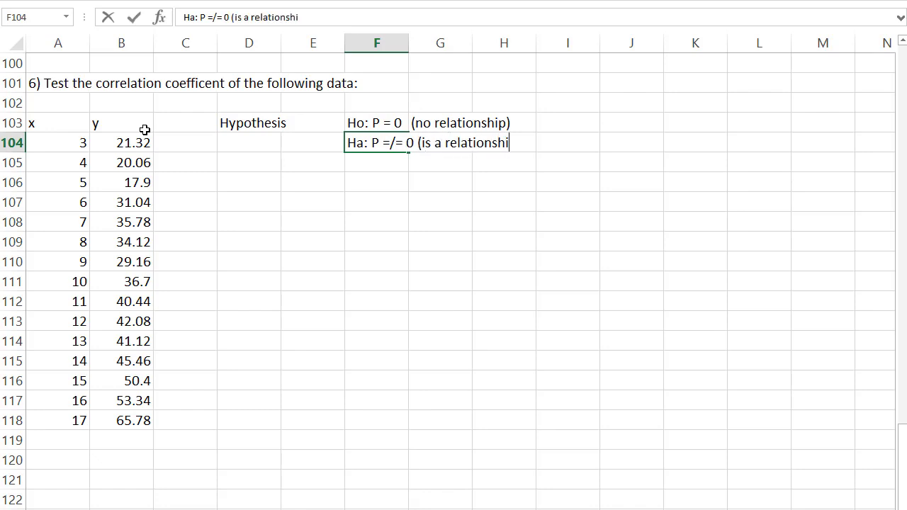
pyautogui.press('BackSpace')
pyautogui.press('BackSpace')
pyautogui.write('p(')
pyautogui.press('BackSpace')
pyautogui.write(')')
pyautogui.press('Return')
# - Add the section label "Test Statistic" in D106 and the label "r" in F106
pyautogui.press('Return')
pyautogui.press('Left')
pyautogui.press('Left')
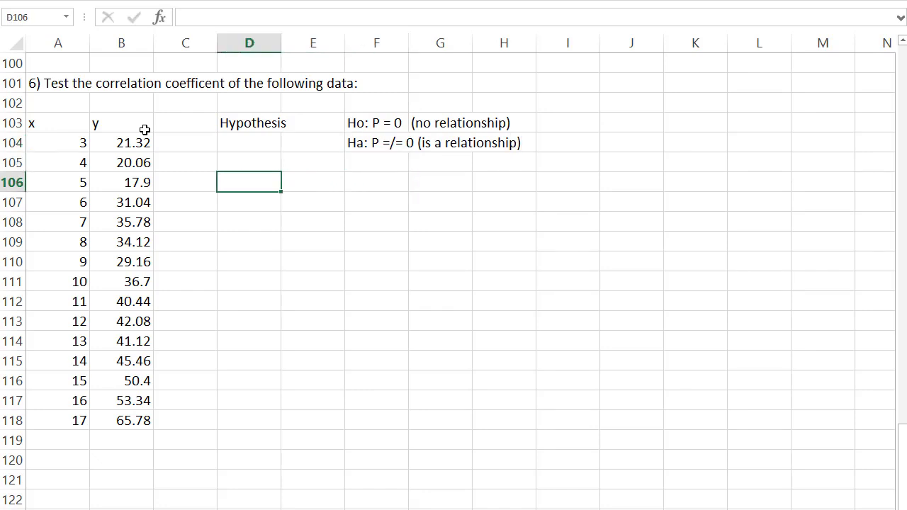
pyautogui.write('Test')
pyautogui.press('BackSpace')
pyautogui.write('Statistic')
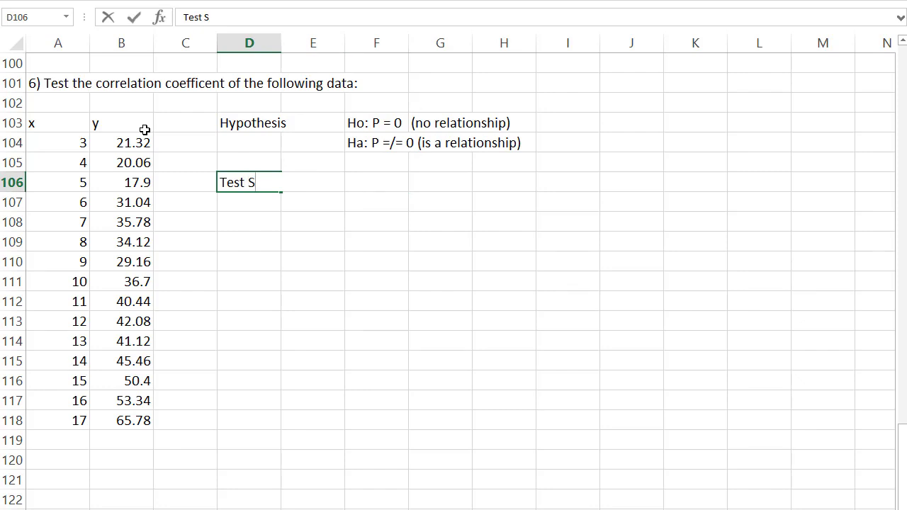
pyautogui.press('Right')
pyautogui.press('Right')
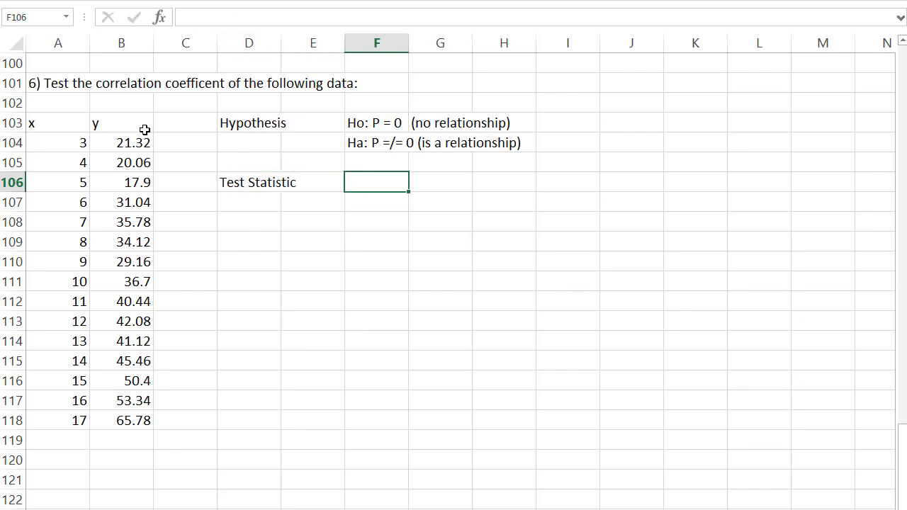
pyautogui.press('F2')
pyautogui.write('r')
pyautogui.press('Tab')
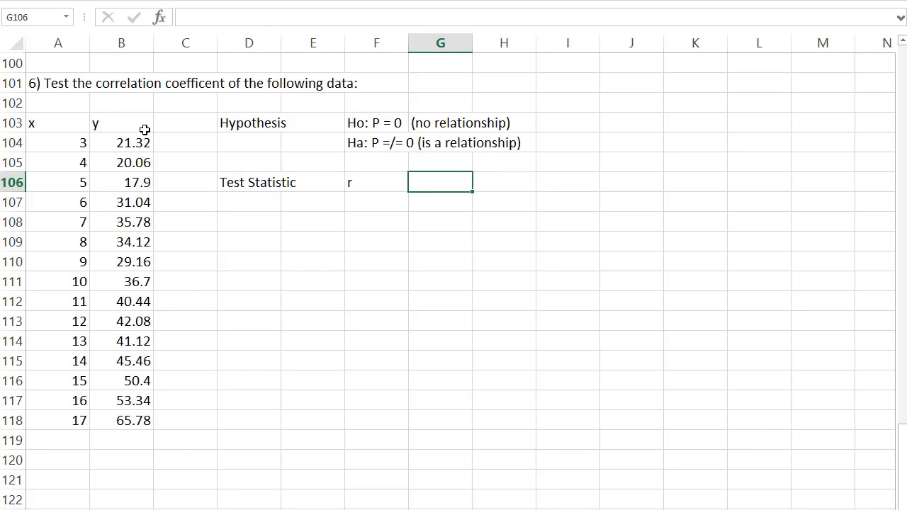
# - Calculate the correlation coefficient in G106 with CORREL over the x data A104:A118 and the y data B104:B118
pyautogui.write('=corr')
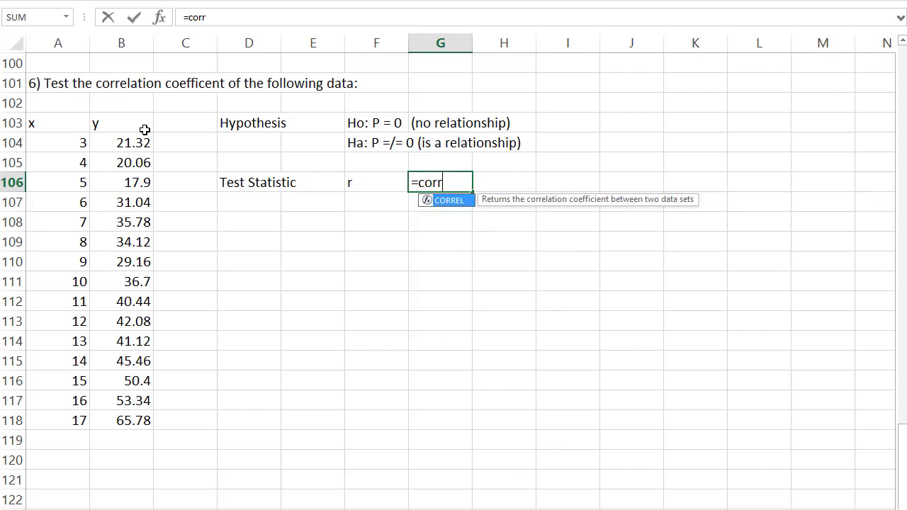
pyautogui.write('el(')
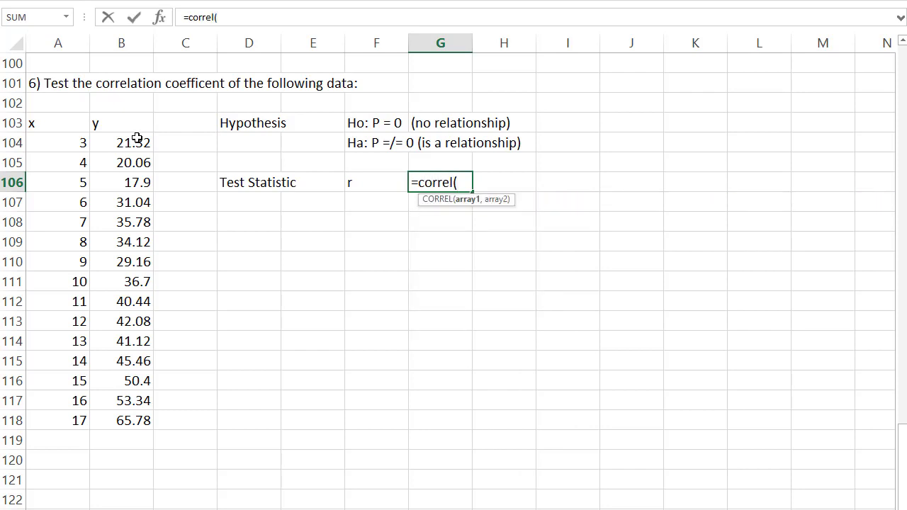
pyautogui.moveTo(77, 139); pyautogui.dragTo(41, 413)
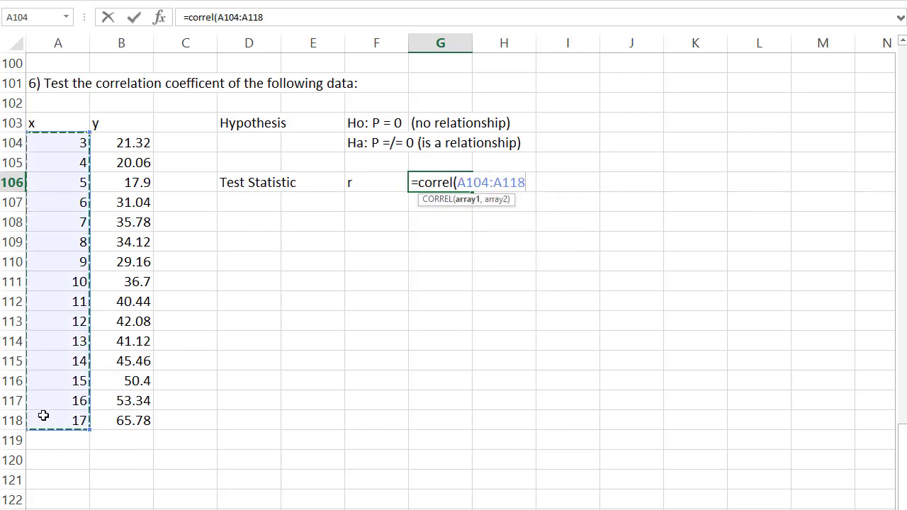
pyautogui.write(',')
pyautogui.moveTo(121, 144); pyautogui.dragTo(144, 419)
pyautogui.press('Return')
# - Add the label "t" in F108, two rows below the "r" label
pyautogui.press('Up')
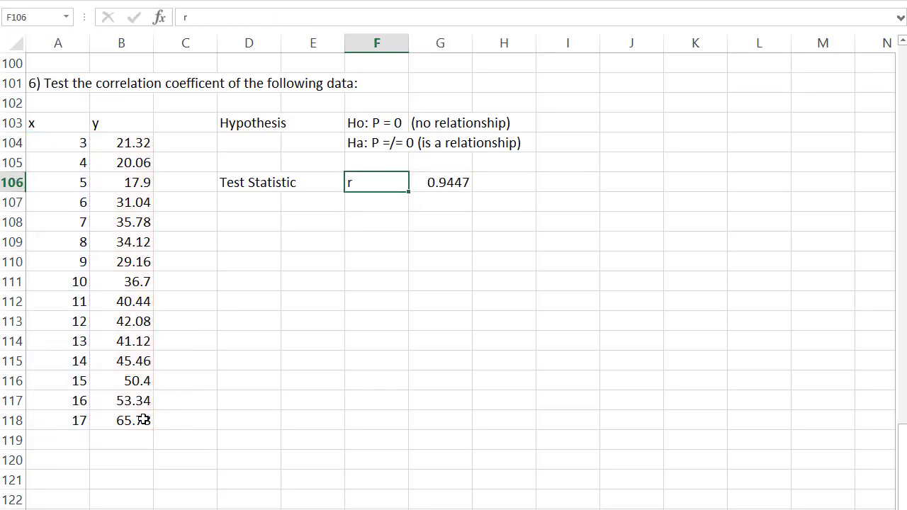
pyautogui.press('Right')
pyautogui.press('Down')
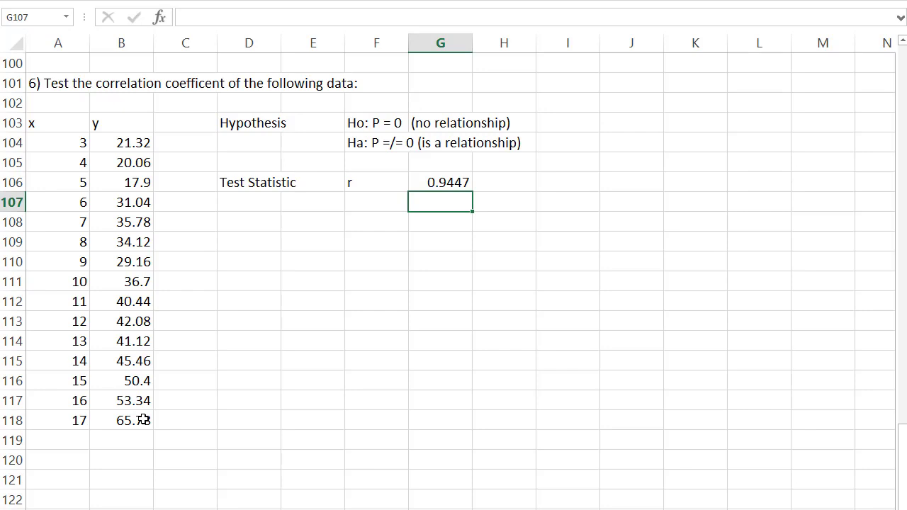
pyautogui.press('Left')
pyautogui.press('Down')
pyautogui.write('t')
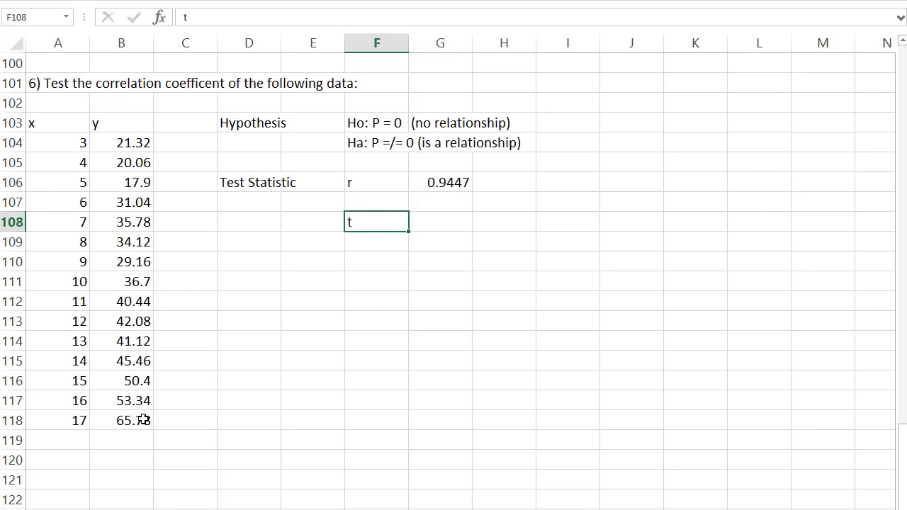
pyautogui.press('Tab')
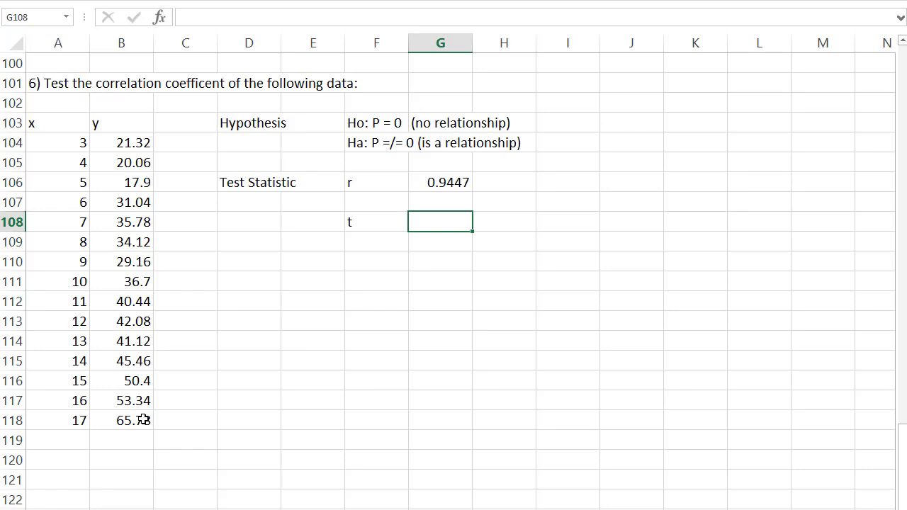
# - Calculate the t statistic in G108 with the formula =G106*sqrt(13)/sqrt(1-G106^2)
pyautogui.write('=')
pyautogui.click(429, 183)
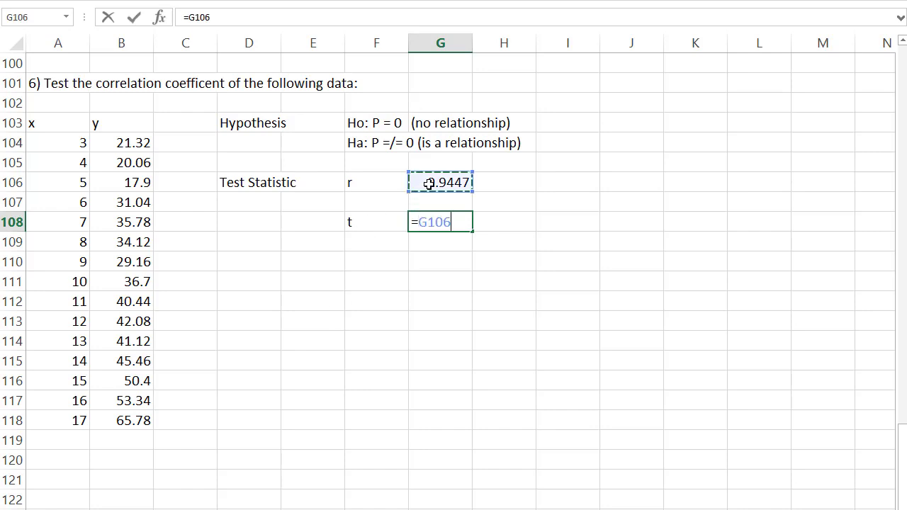
pyautogui.write('*sqrt')
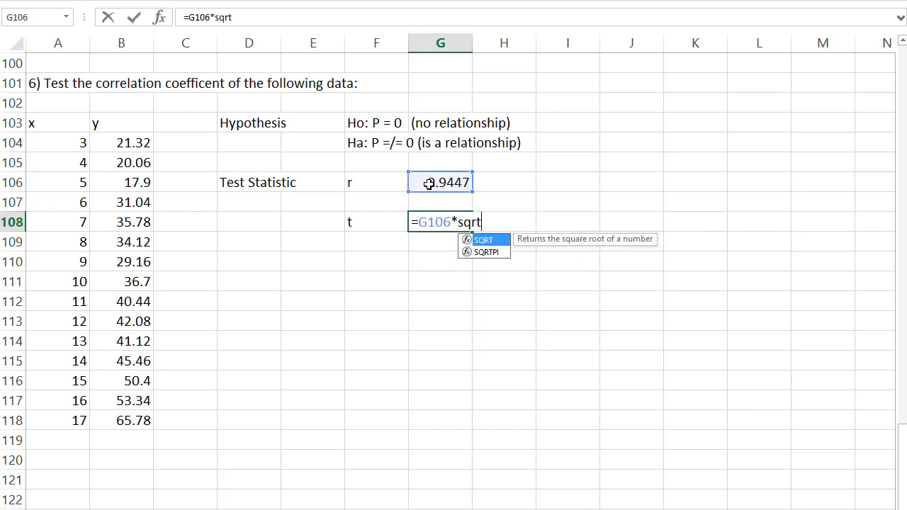
pyautogui.write('(')
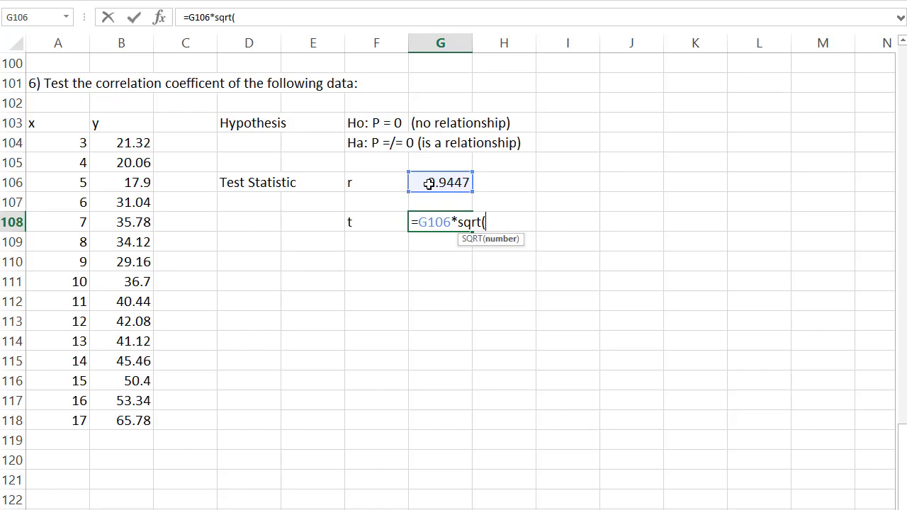
pyautogui.write('13)/s')
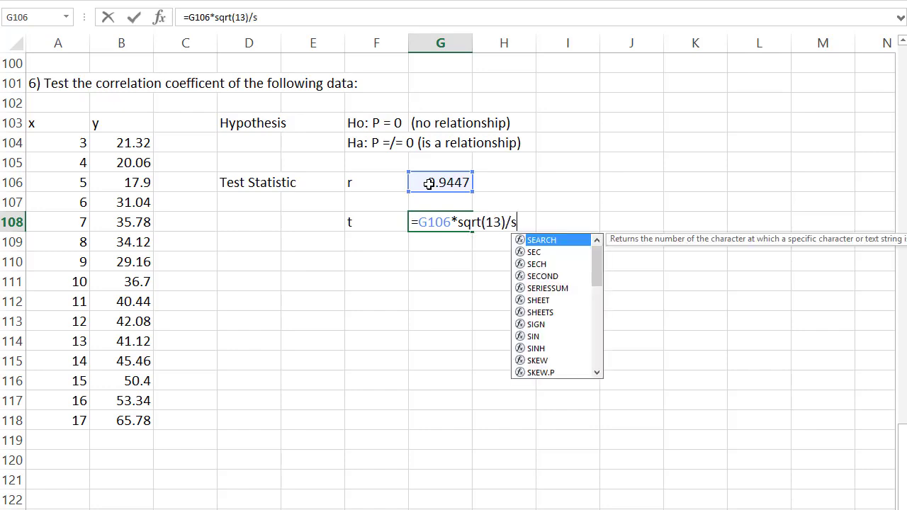
pyautogui.write('qrt(1')
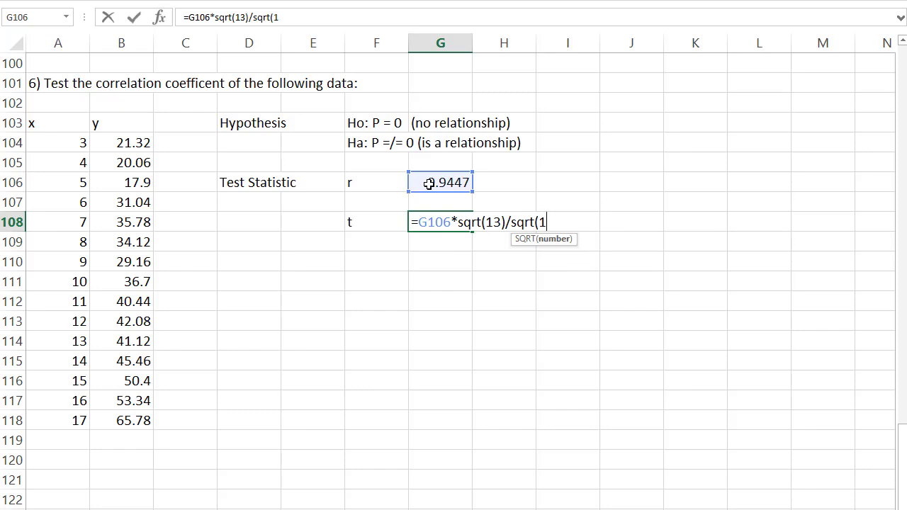
pyautogui.write('-')
pyautogui.click(429, 183)
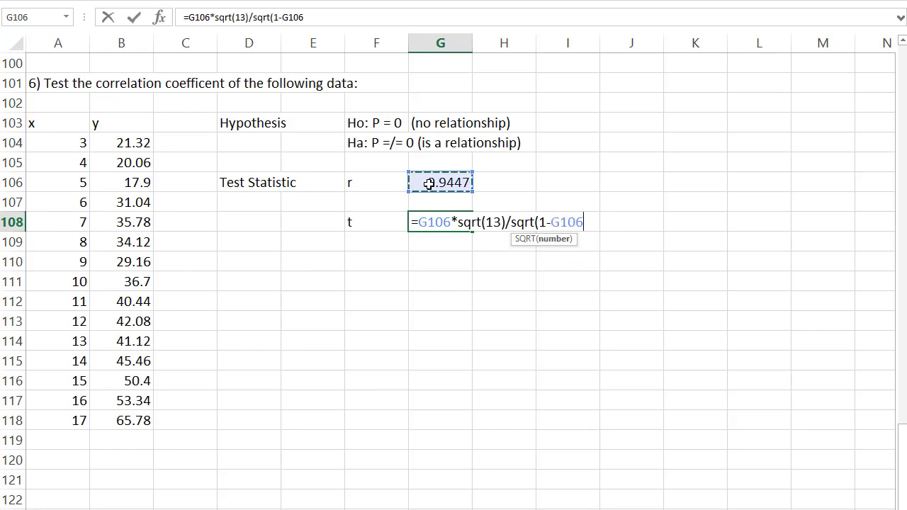
pyautogui.write('^2)')
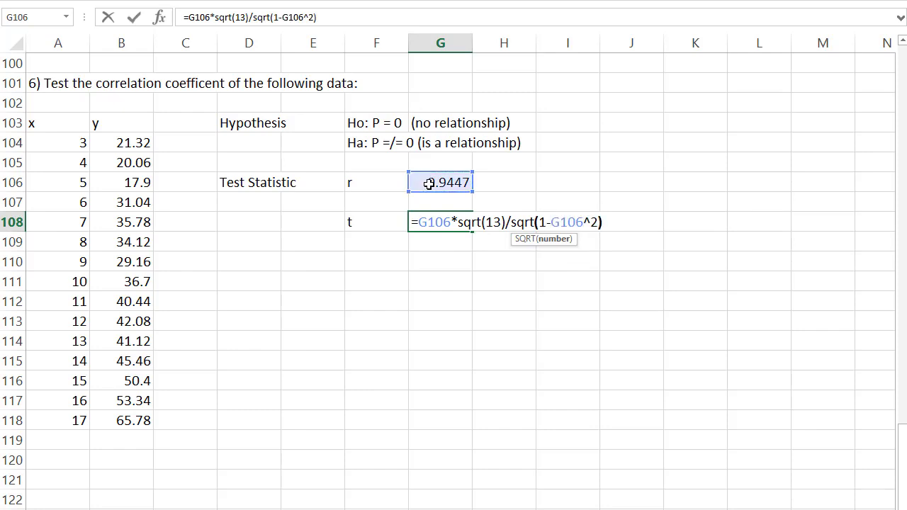
pyautogui.press('Return')
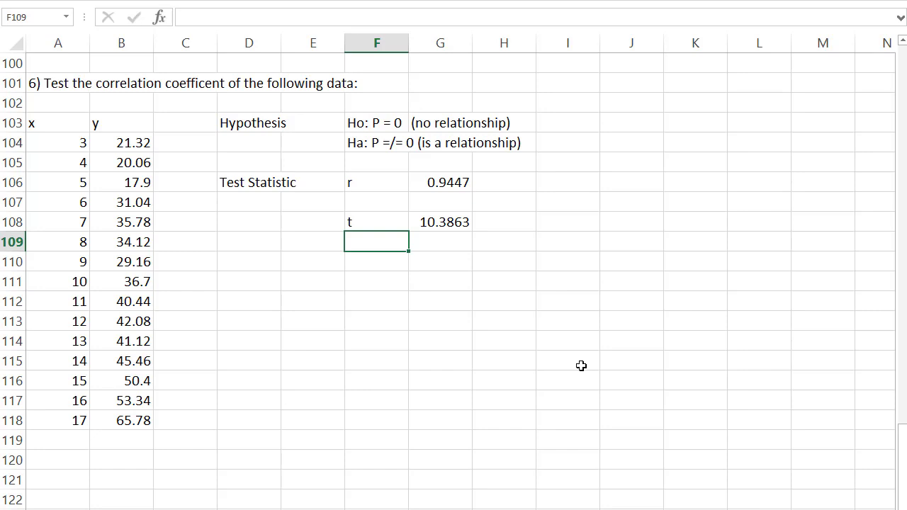
# - Add the section label "P-value" in D110 and the label "p-value" in F110
pyautogui.press('Down')
pyautogui.press('Left')
pyautogui.press('Left')
pyautogui.write('P-valu')
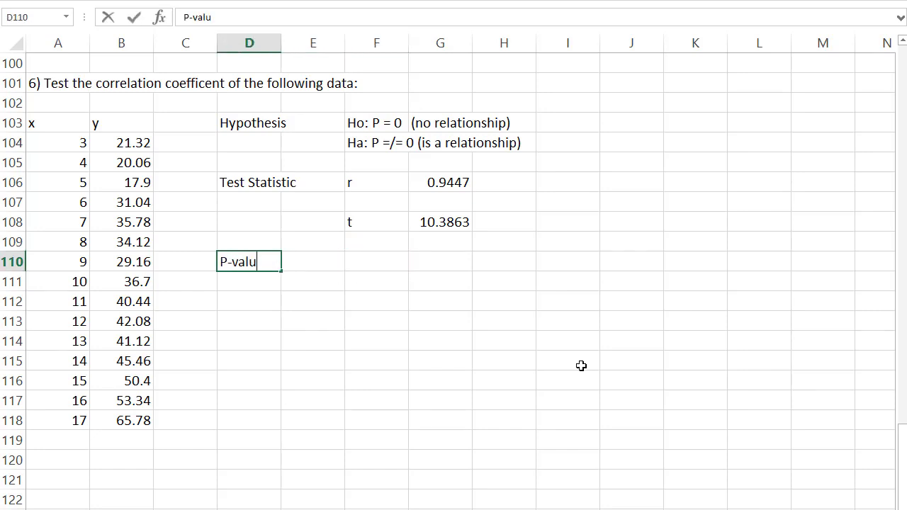
pyautogui.write('e')
pyautogui.press('Tab')
pyautogui.press('Tab')
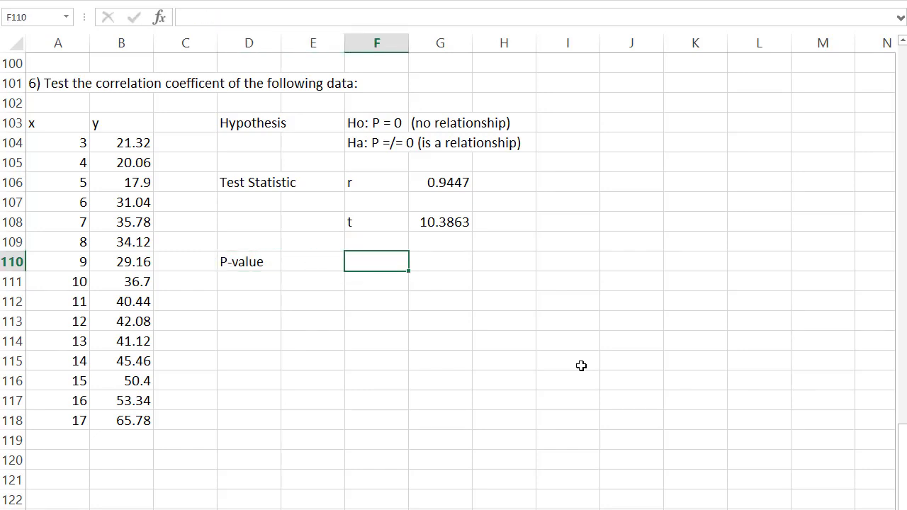
pyautogui.write('p-value')
pyautogui.press('Tab')
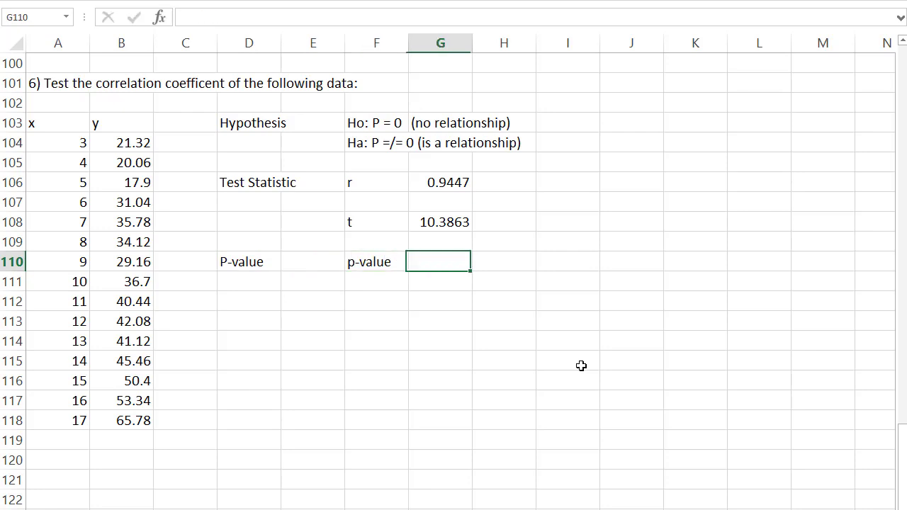
# - Calculate the two-tailed p-value in G110 with T.DIST.2T, using the t statistic in G108 and 13 degrees of freedom
pyautogui.write('=')
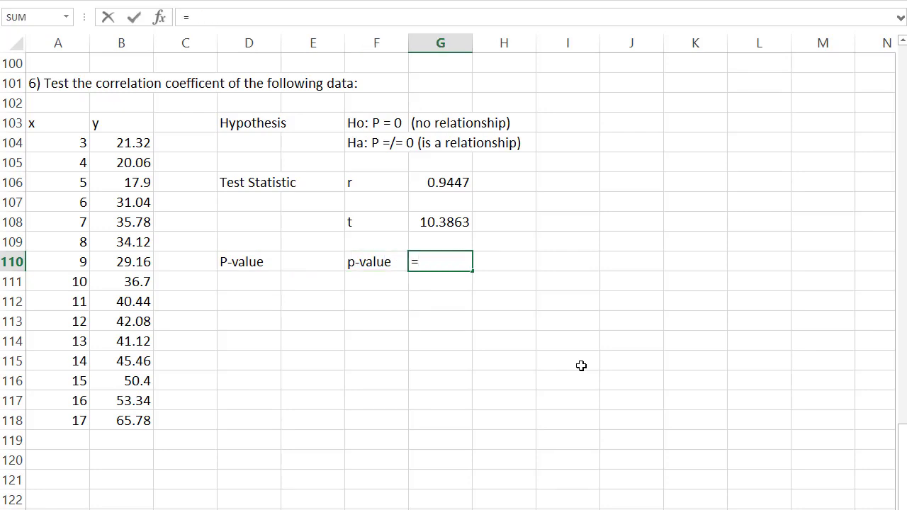
pyautogui.write('t.dist.2t(')
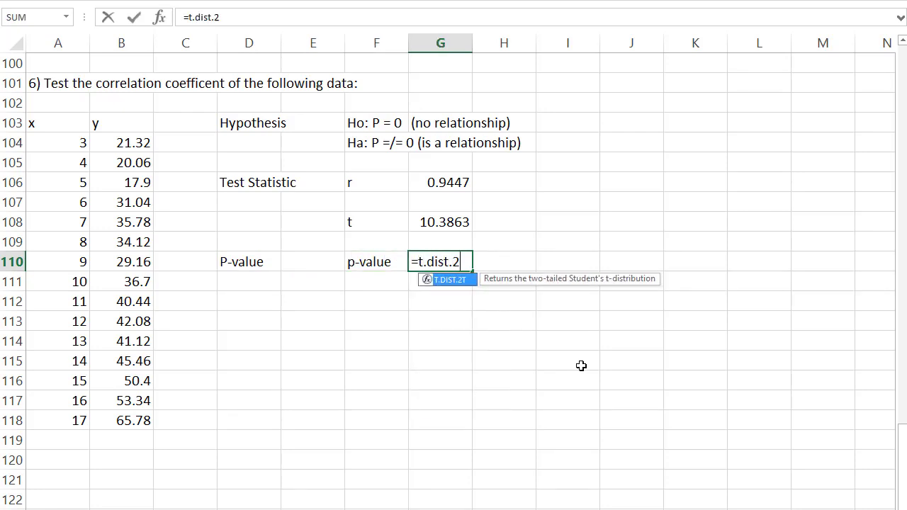
pyautogui.click(428, 222)
pyautogui.write(',')
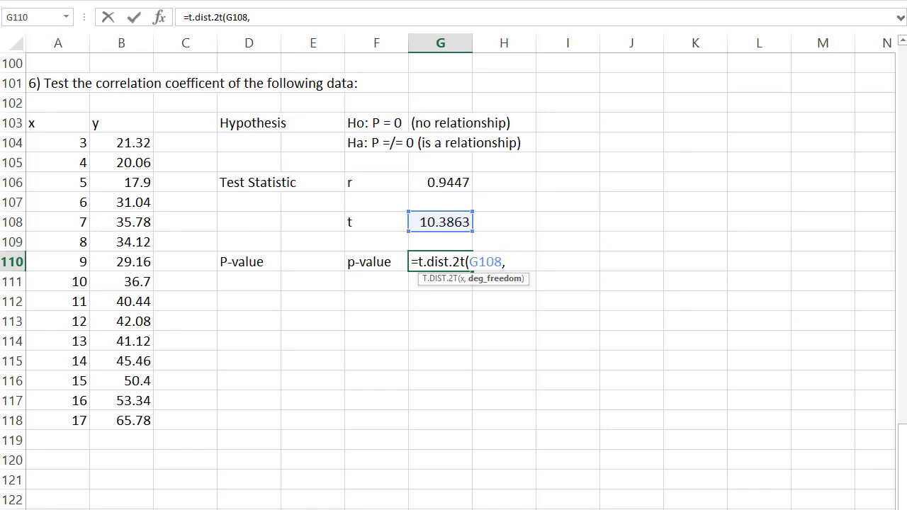
pyautogui.write('13)')
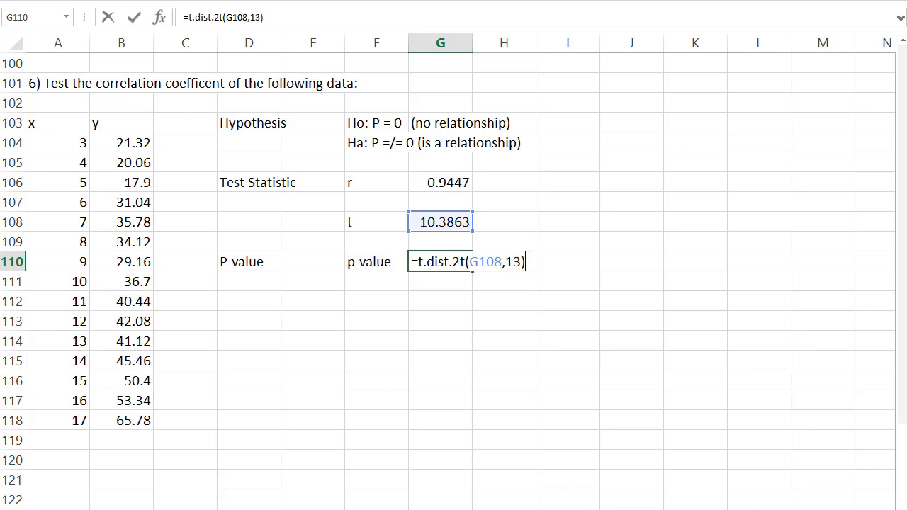
pyautogui.click(249, 281)
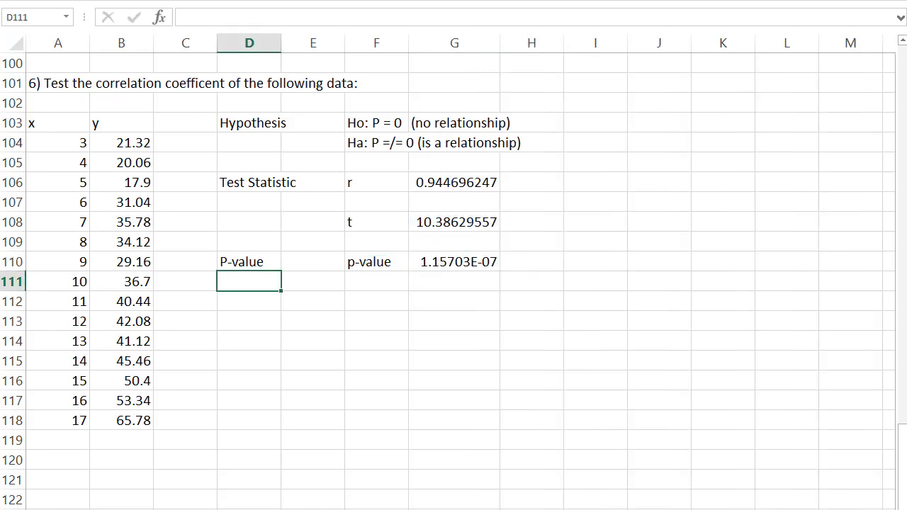
# - Write the p-value in decimal form as the text ".000000115703" in G111
pyautogui.press('Right')
pyautogui.press('Right')
pyautogui.press('Right')
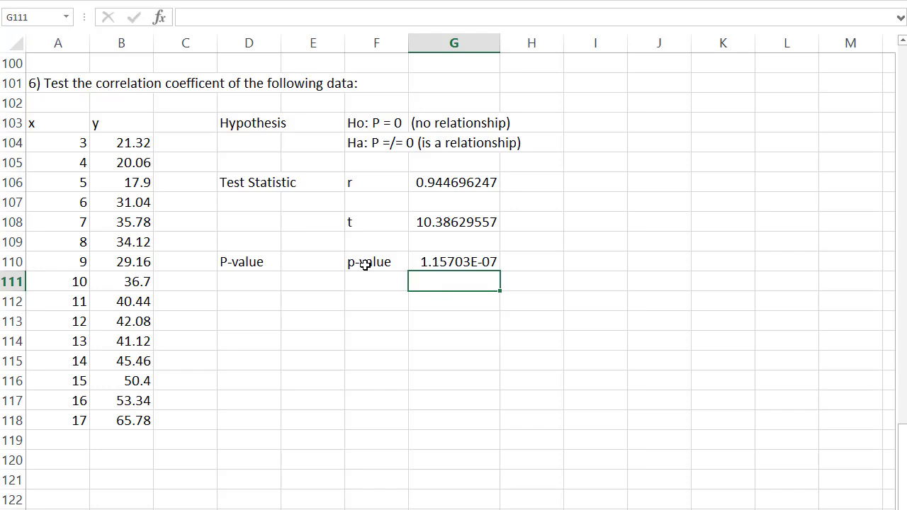
pyautogui.write("'.000000")
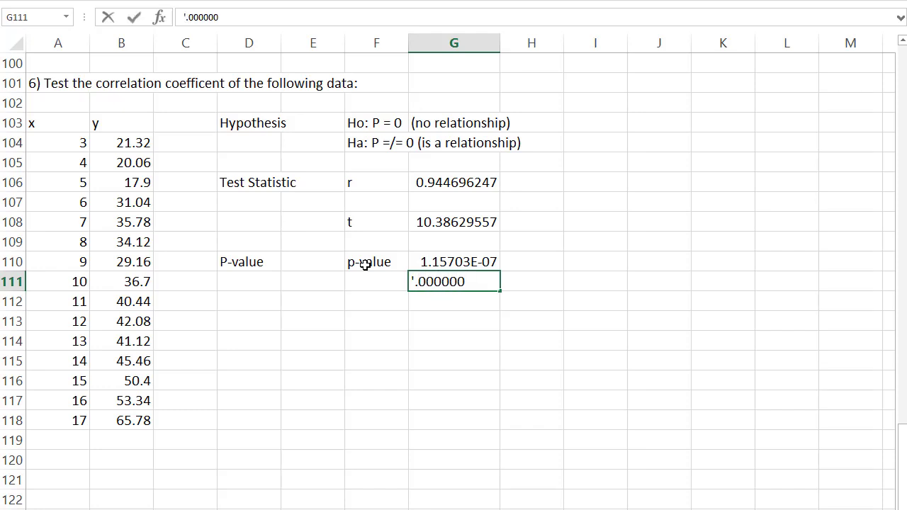
pyautogui.write('115703')
pyautogui.press('Return')
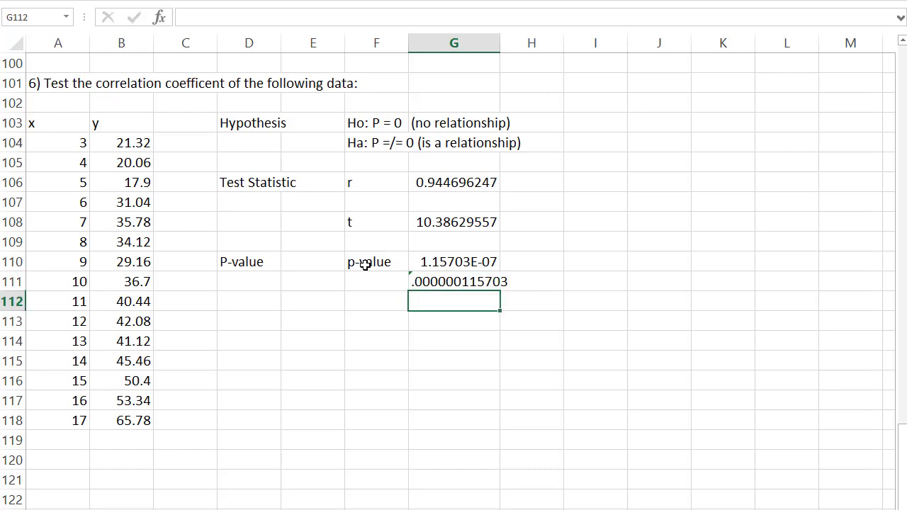
# - Add the section label "Conclusions" in D113
pyautogui.press('Left')
pyautogui.press('Down')
pyautogui.press('Left')
pyautogui.press('Left')
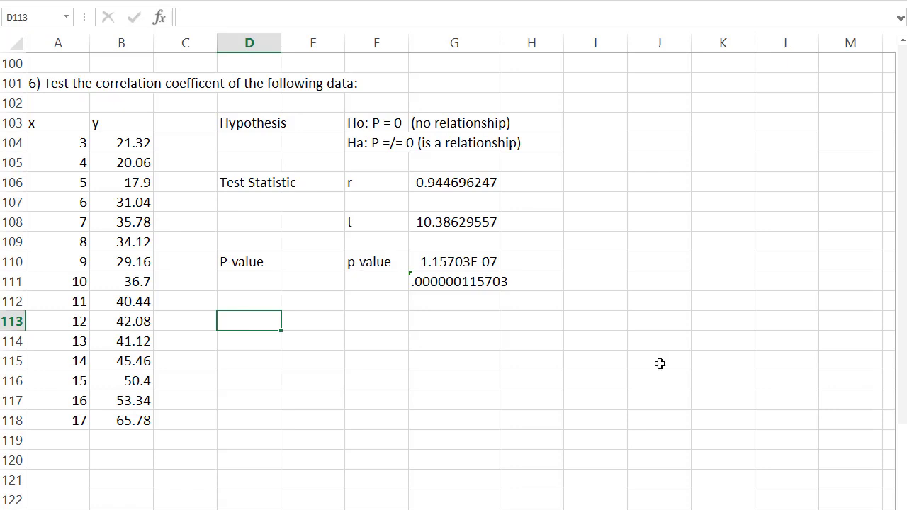
pyautogui.write('Conclusions')
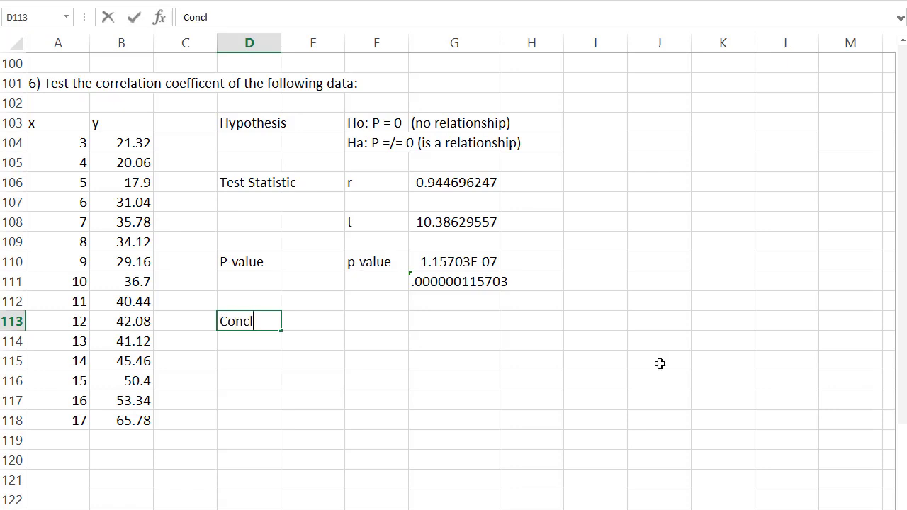
# - Label F113 "alpha" and enter the significance level 0.05 in G113
pyautogui.press('Right')
pyautogui.press('Right')
pyautogui.write('alpha')
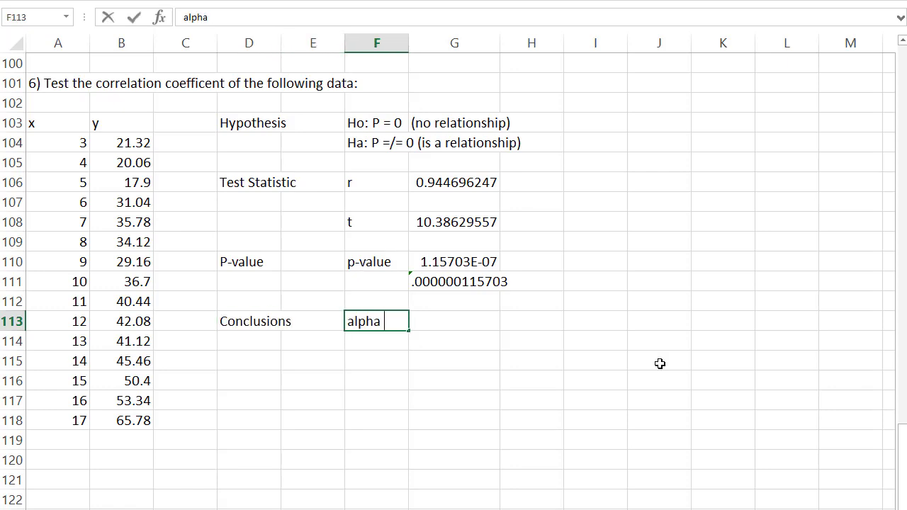
pyautogui.press('Right')
pyautogui.write('0.05')
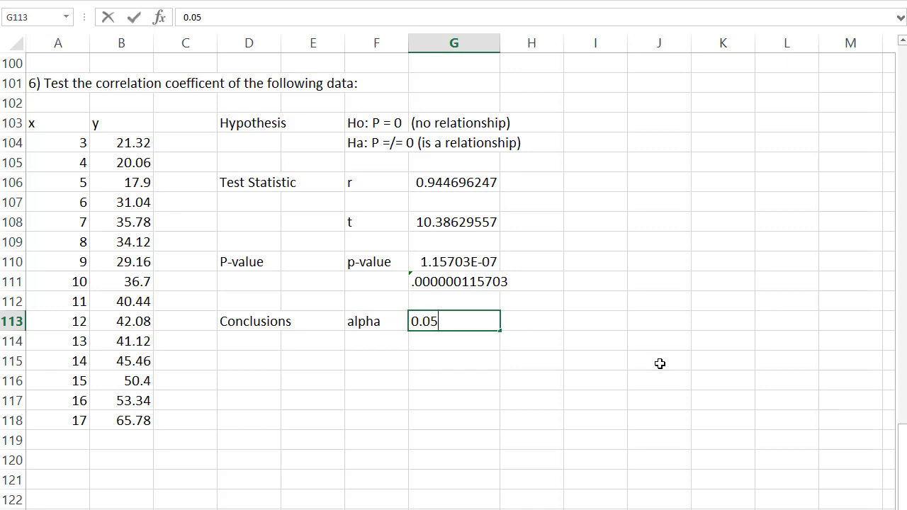
pyautogui.press('Return')
# - Label F115 "decision" and enter the decision "reject Ho" in G115
pyautogui.press('Down')
pyautogui.press('Right')
pyautogui.press('Right')
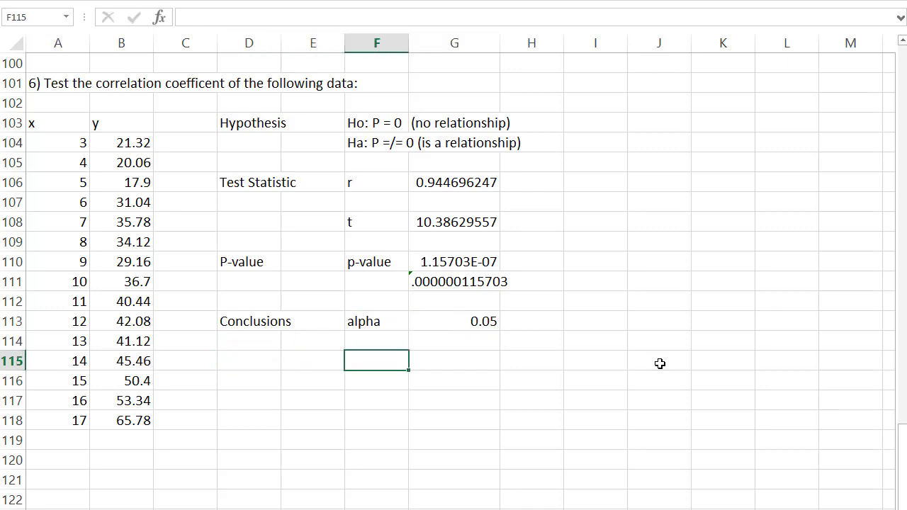
pyautogui.write('decision')
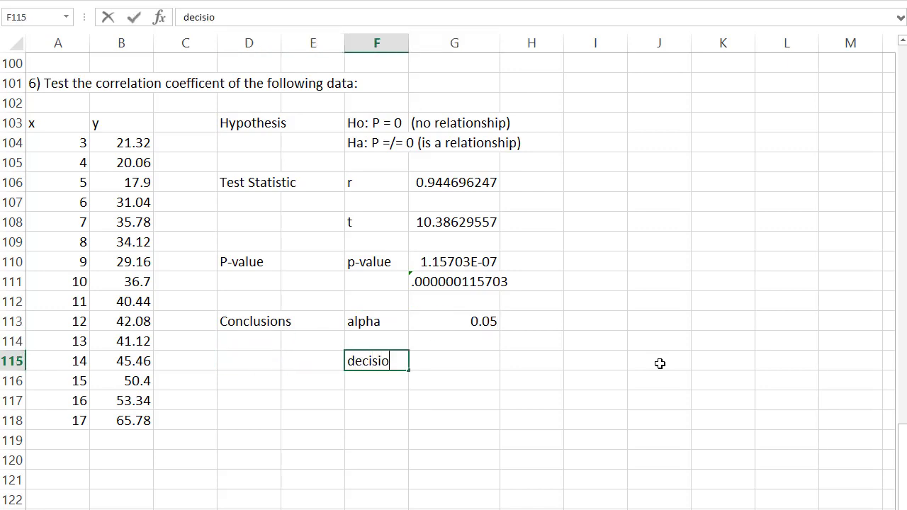
pyautogui.press('Right')
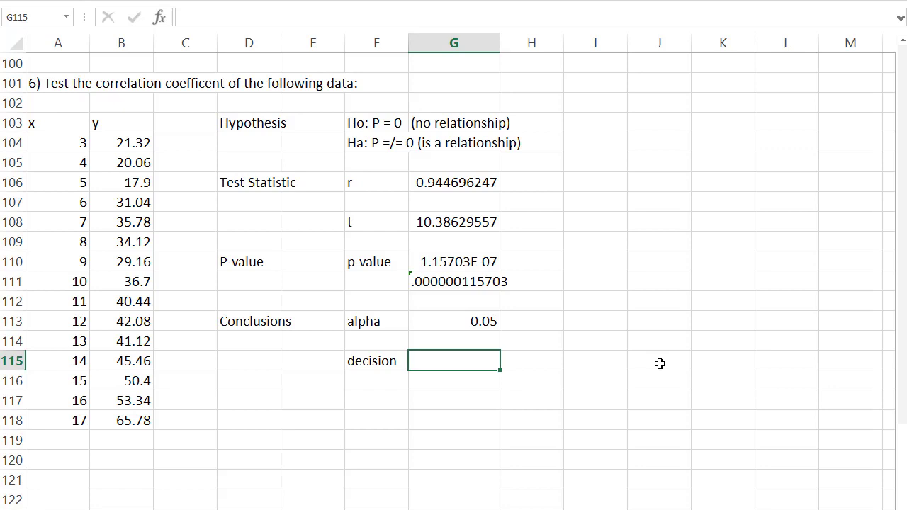
pyautogui.write('reject Ho')
pyautogui.press('Return')
# - Label F117 "Interpret:" and enter "There is sufficient evidence that there is a relationship between" in G117
pyautogui.press('Down')
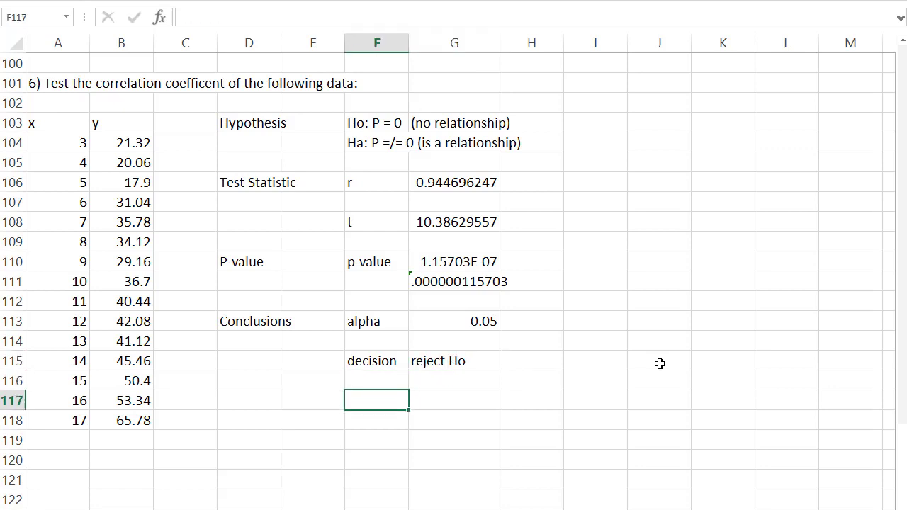
pyautogui.write('Interpret')
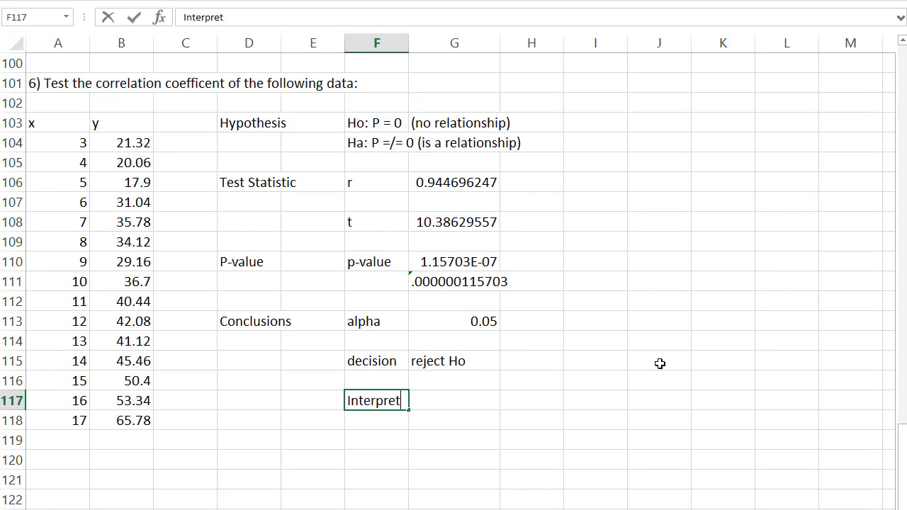
pyautogui.write(':')
pyautogui.press('Tab')
pyautogui.write('e is s')
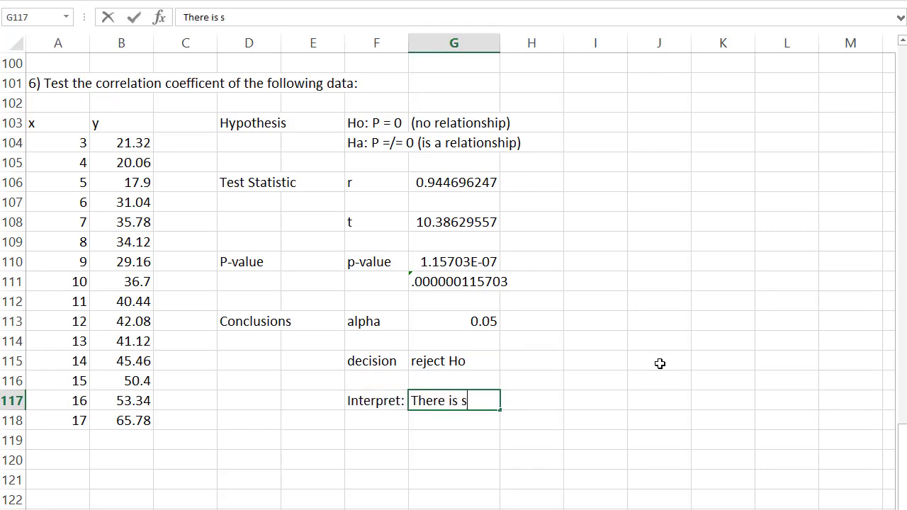
pyautogui.write('ufficient evidence ')
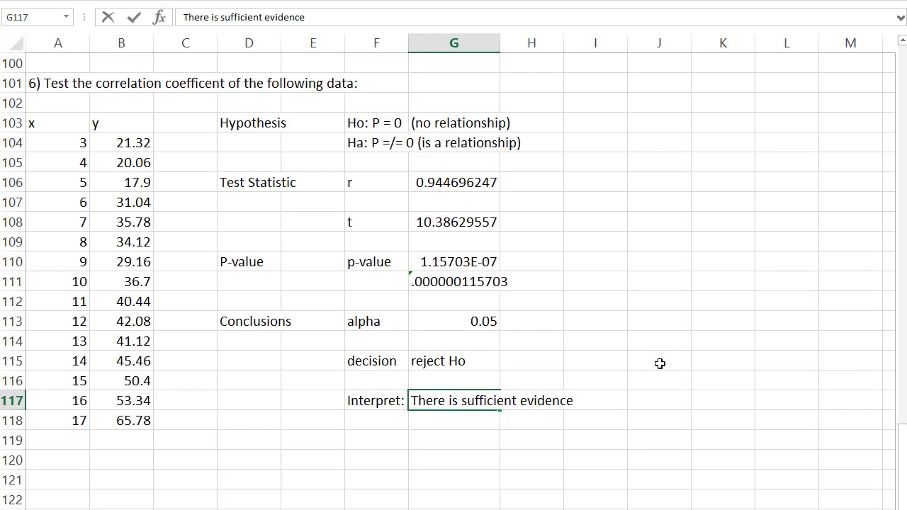
pyautogui.write('that there')
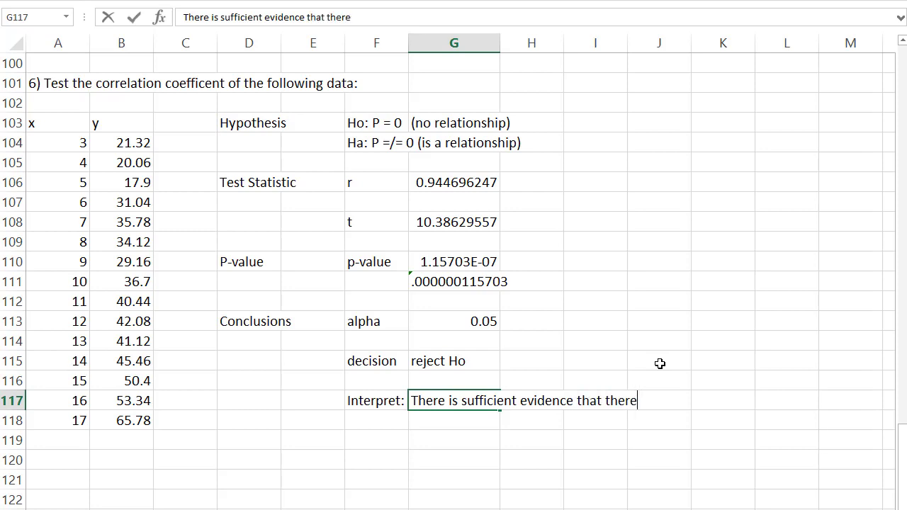
pyautogui.write(' is a relationshipo')
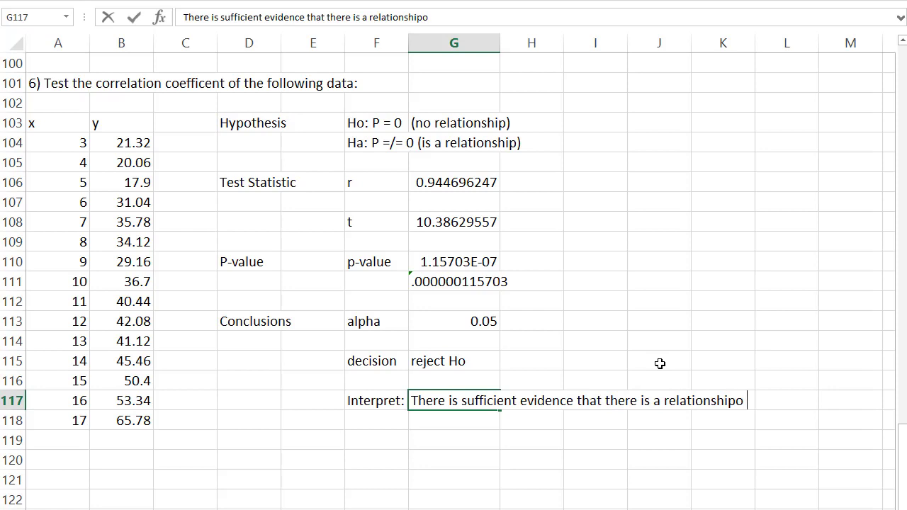
pyautogui.press('BackSpace')
pyautogui.write('between')
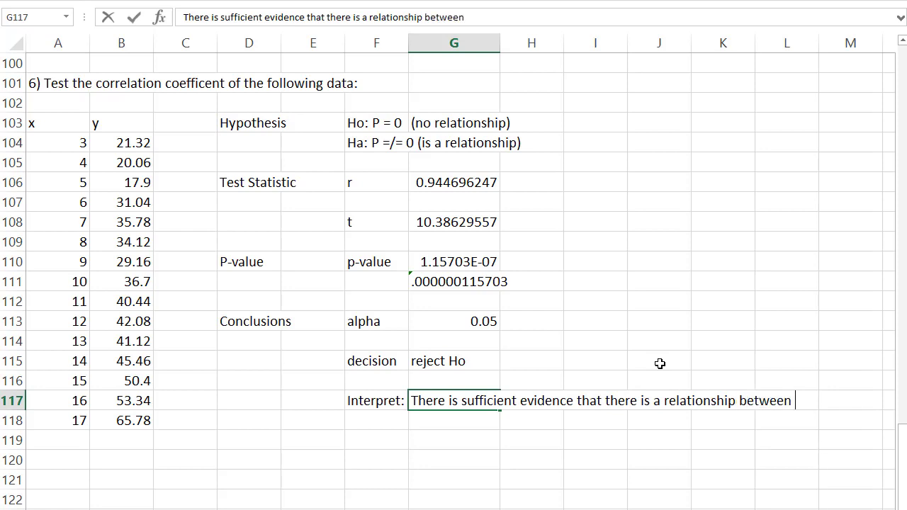
pyautogui.press('Return')
# - Complete the interpretation sentence on the following row by entering "the variables." in G118
pyautogui.write('t')
pyautogui.press('BackSpace')
pyautogui.press('Right')
pyautogui.write('the variables.')
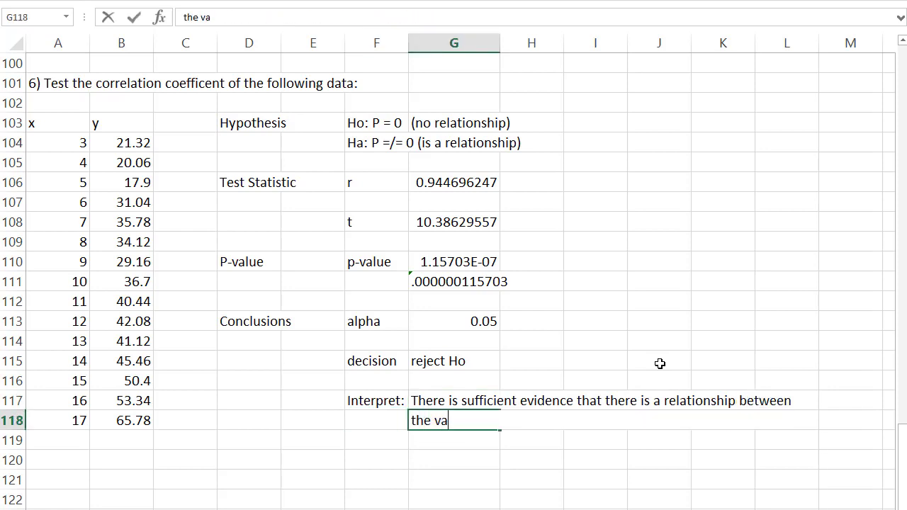
pyautogui.press('Return')
pyautogui.press('Down')
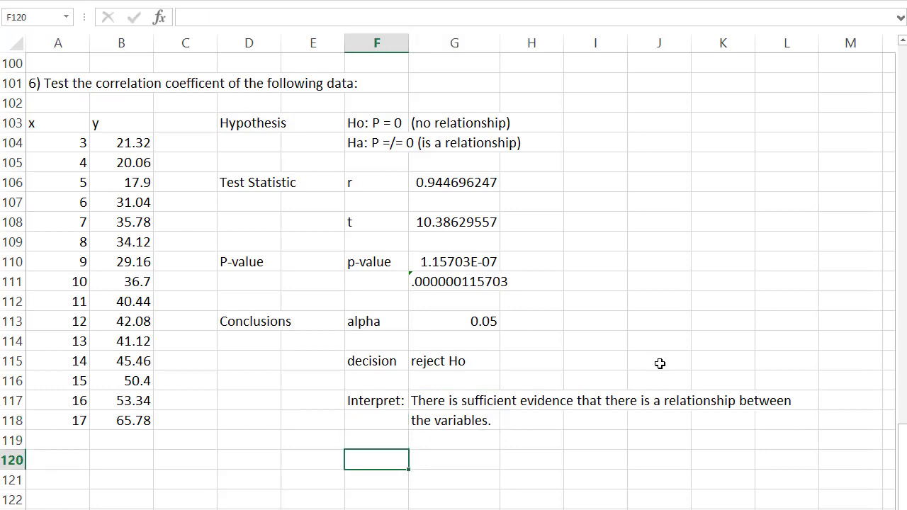